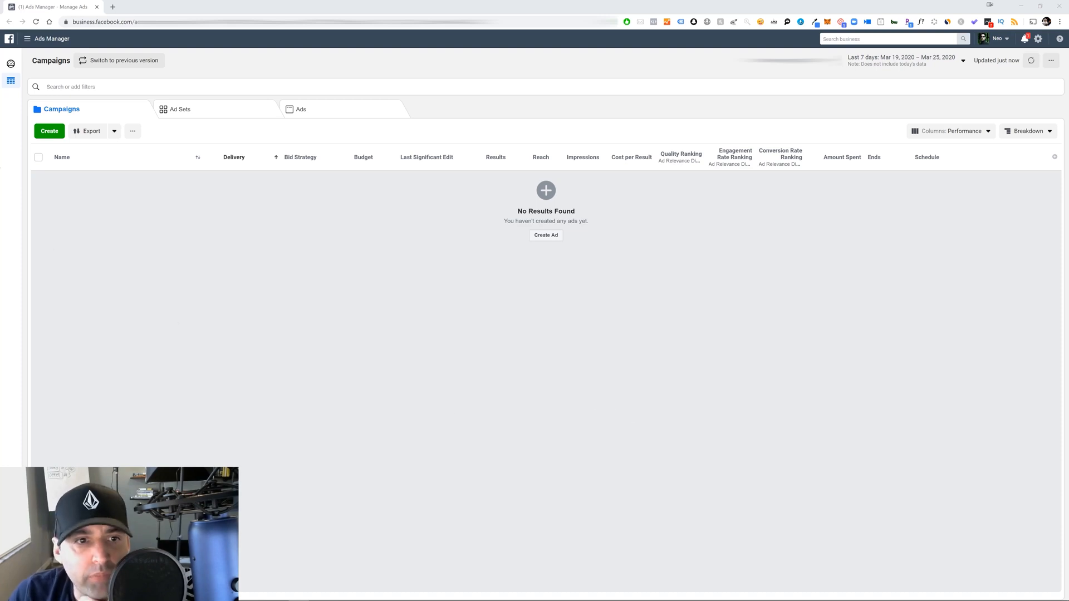
Create a new campaign named "CBO II INTERESTS II TOF" with Conversions as its objective
click(49, 131)
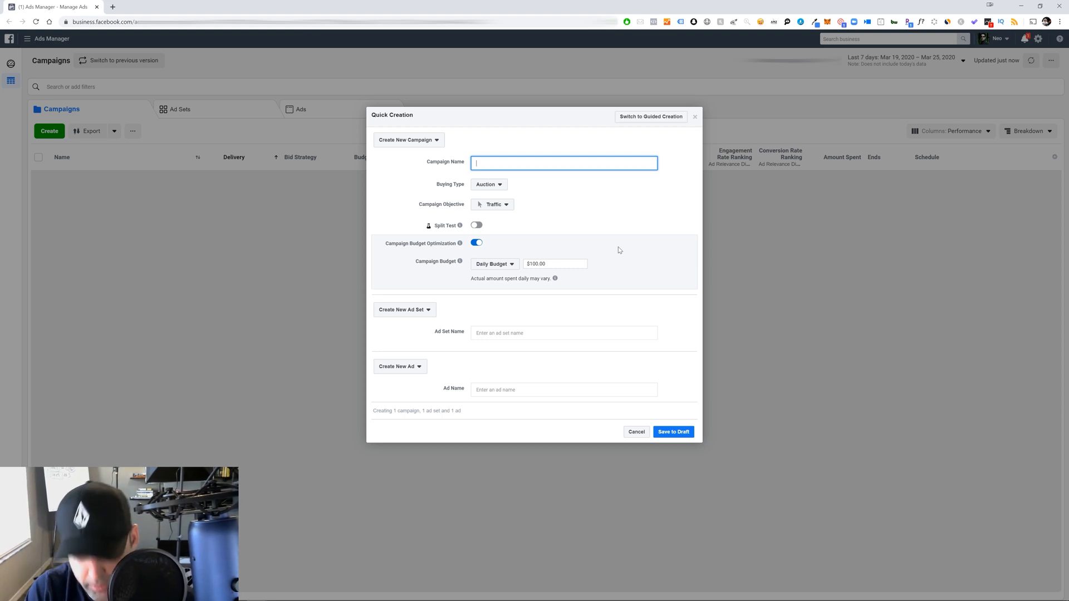
text(CBO)
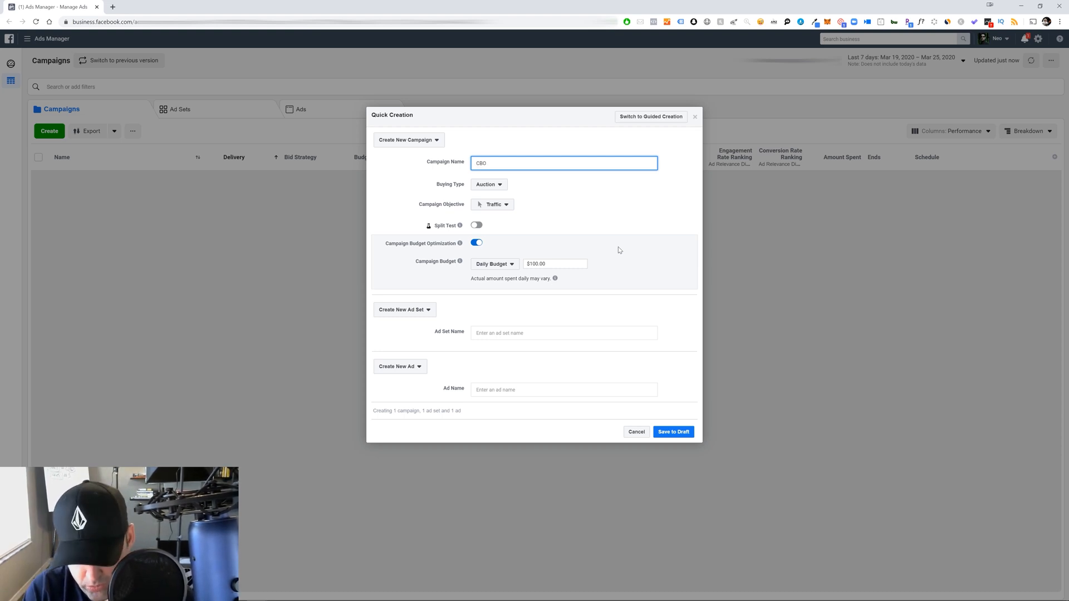
text( II INTERESTS II TOF)
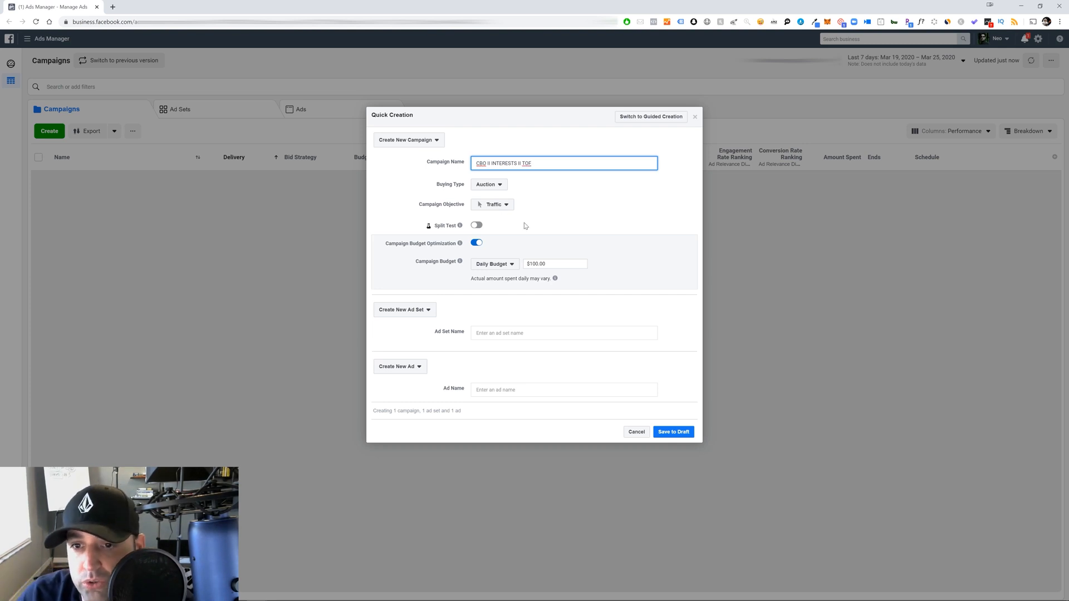
click(503, 210)
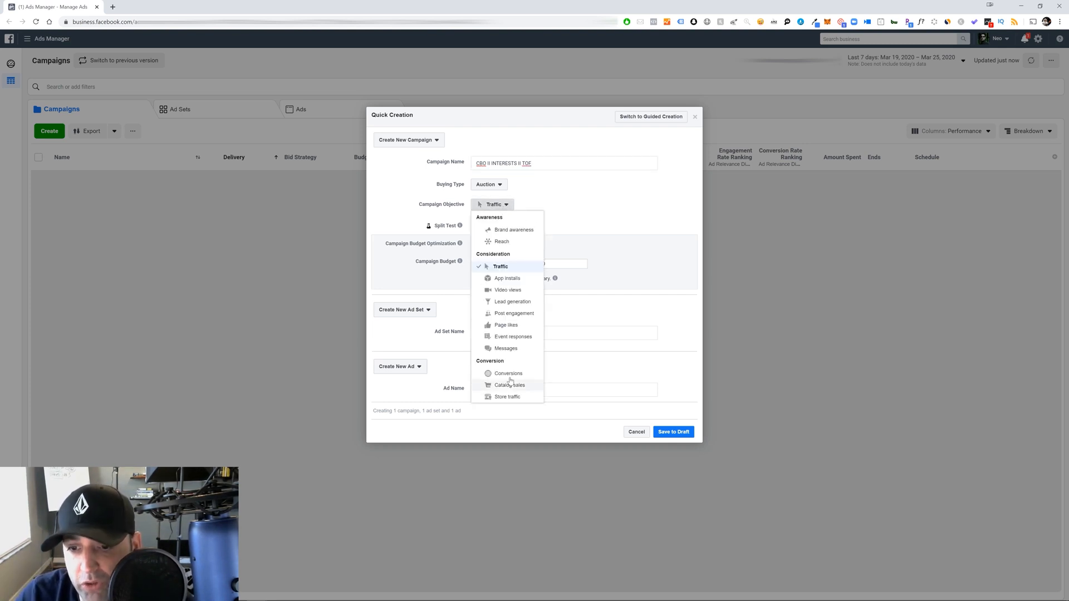
click(509, 374)
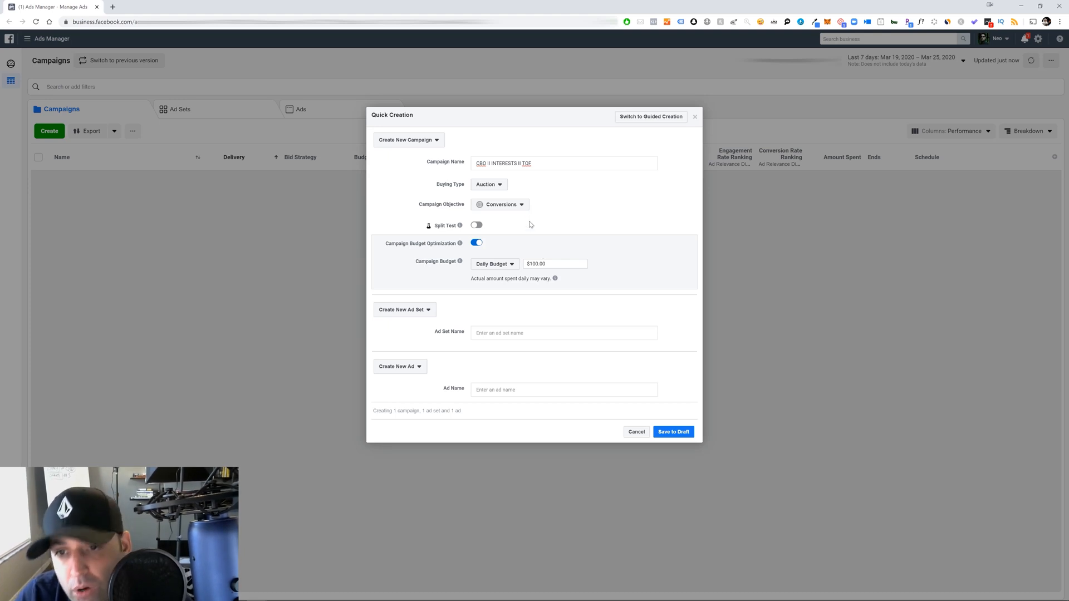
click(521, 205)
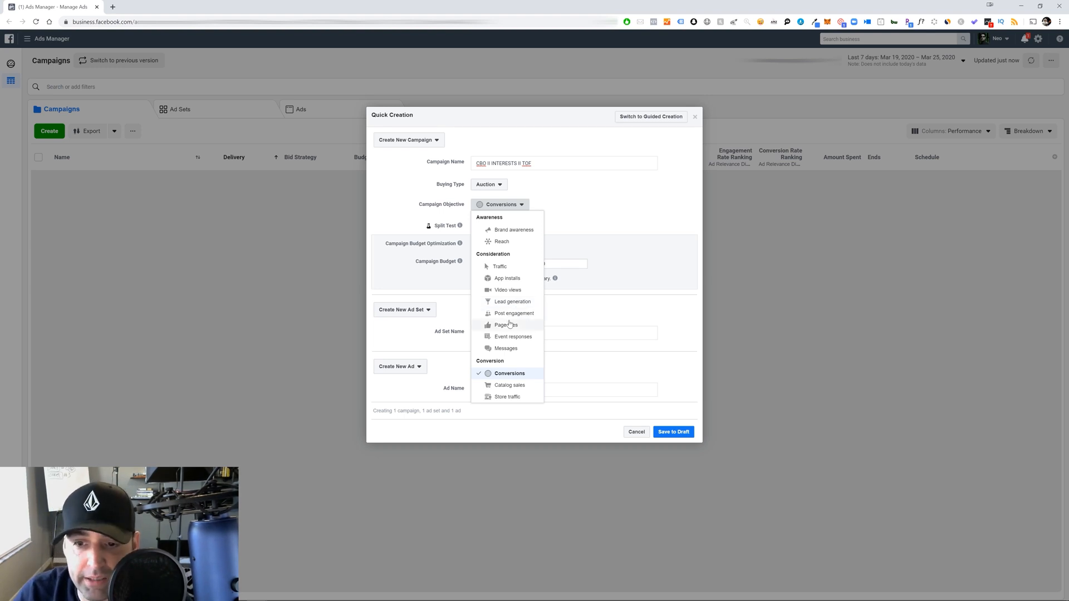
click(593, 221)
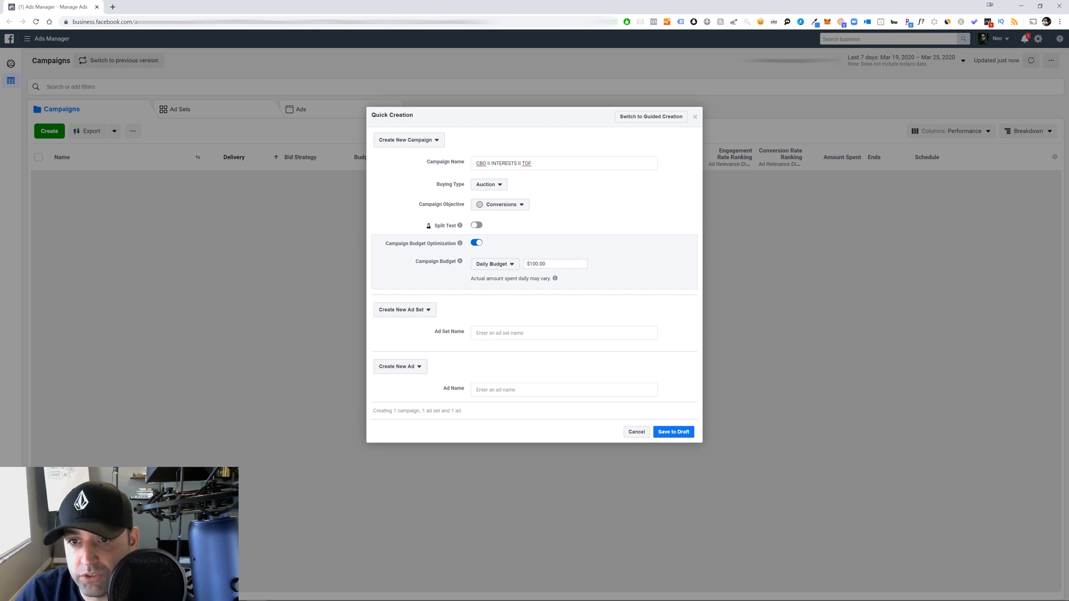
Copy the campaign name into the ad set name and change its ending so it reads "CBO II INTERESTS II OPEN"
drag(542, 162, 478, 163)
right_click(489, 165)
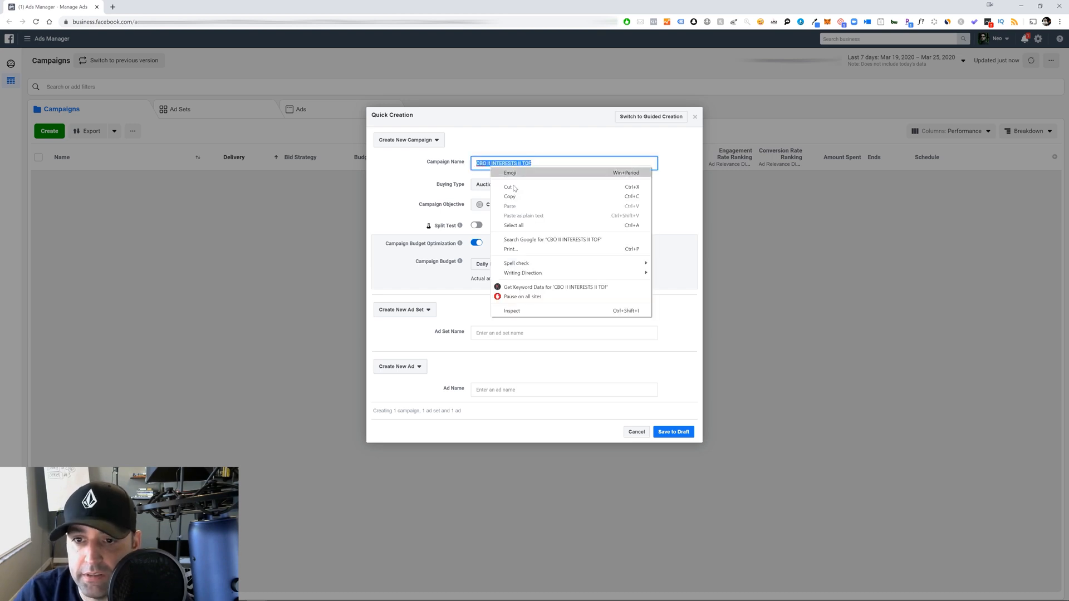
click(514, 199)
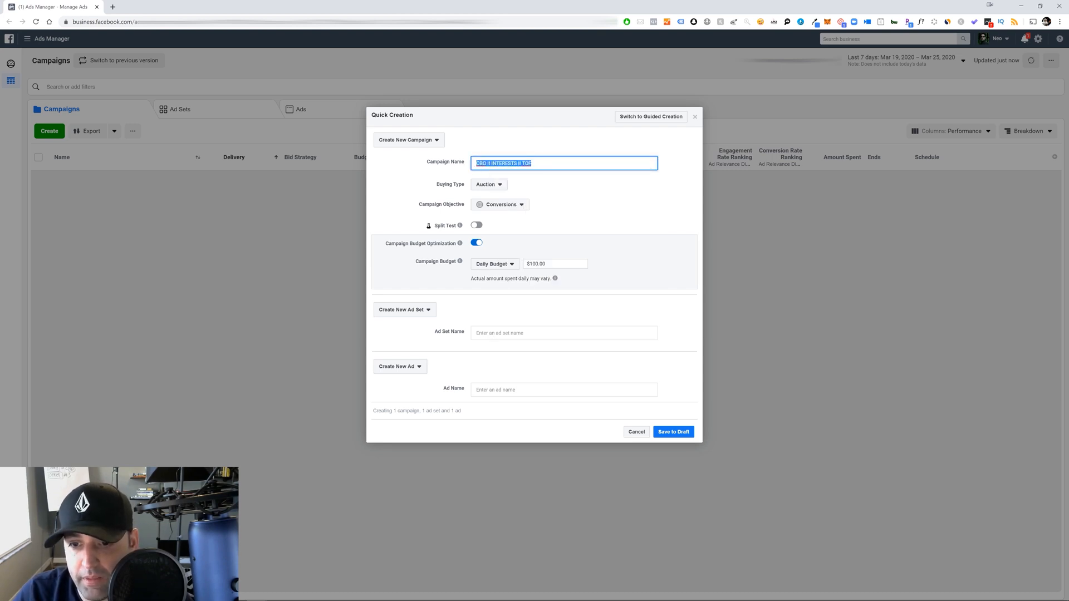
click(489, 332)
key(ctrl+v)
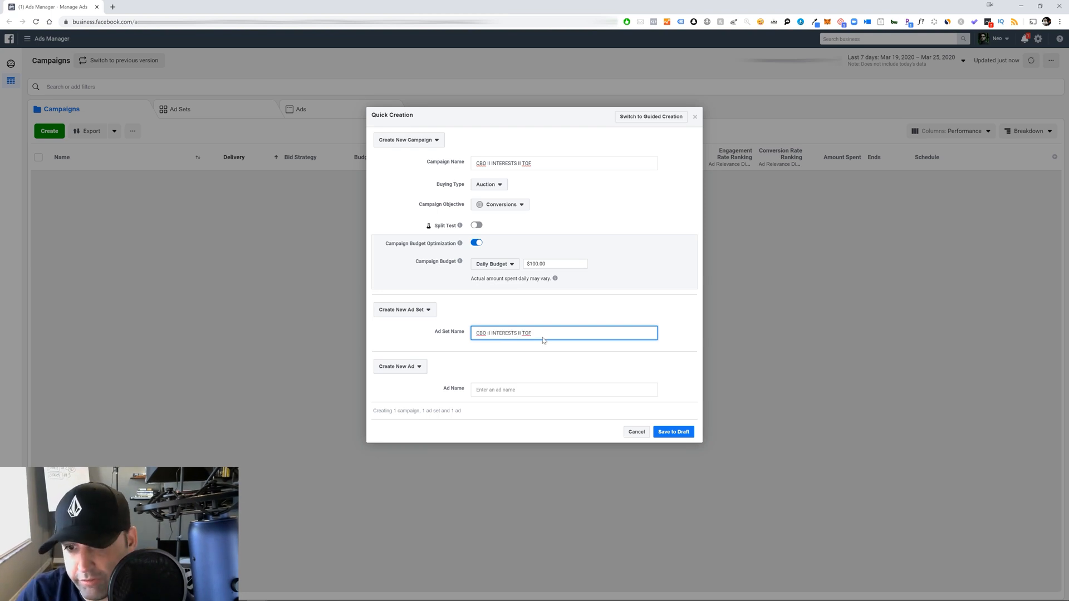
drag(530, 333, 521, 333)
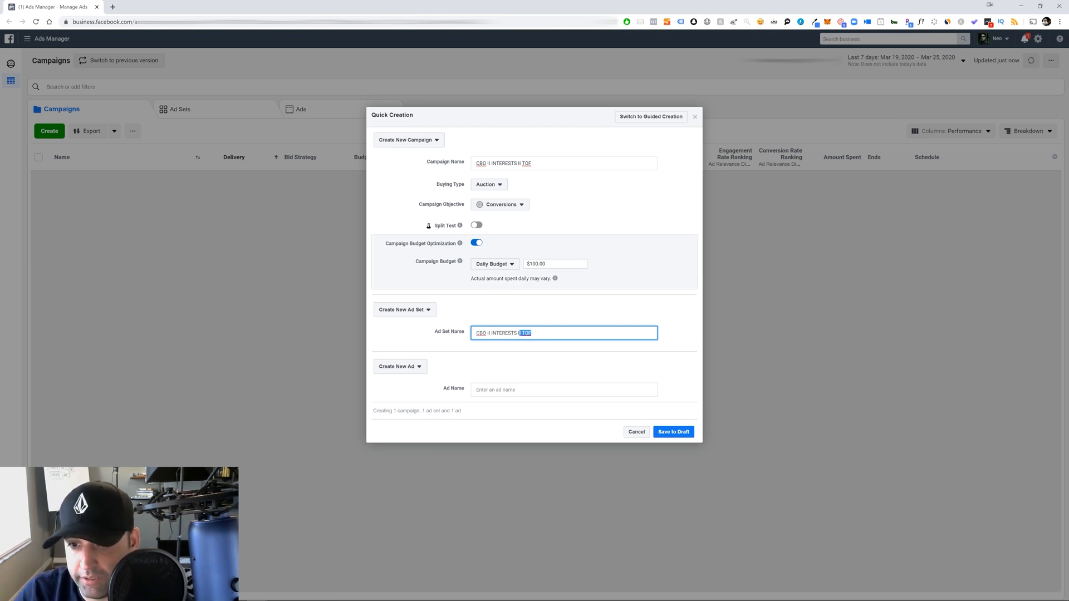
key(BackSpace)
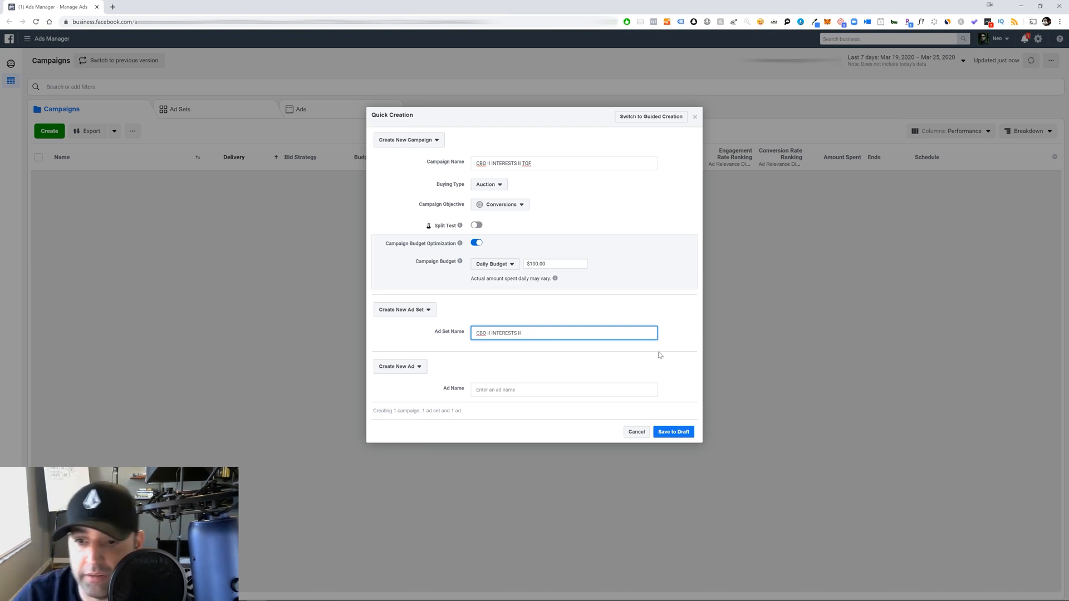
text(open)
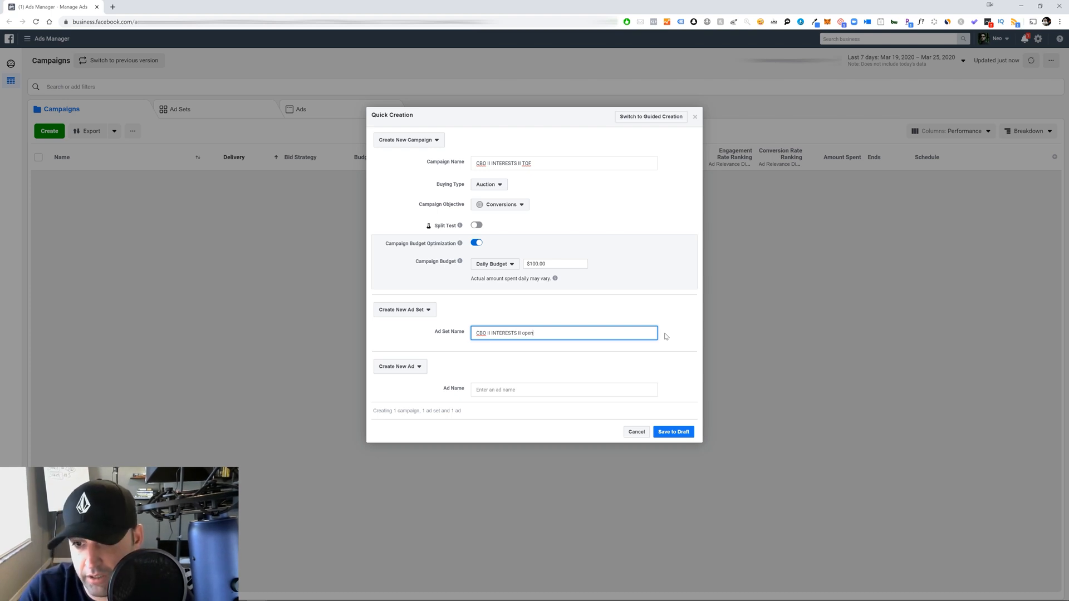
text(OEP)
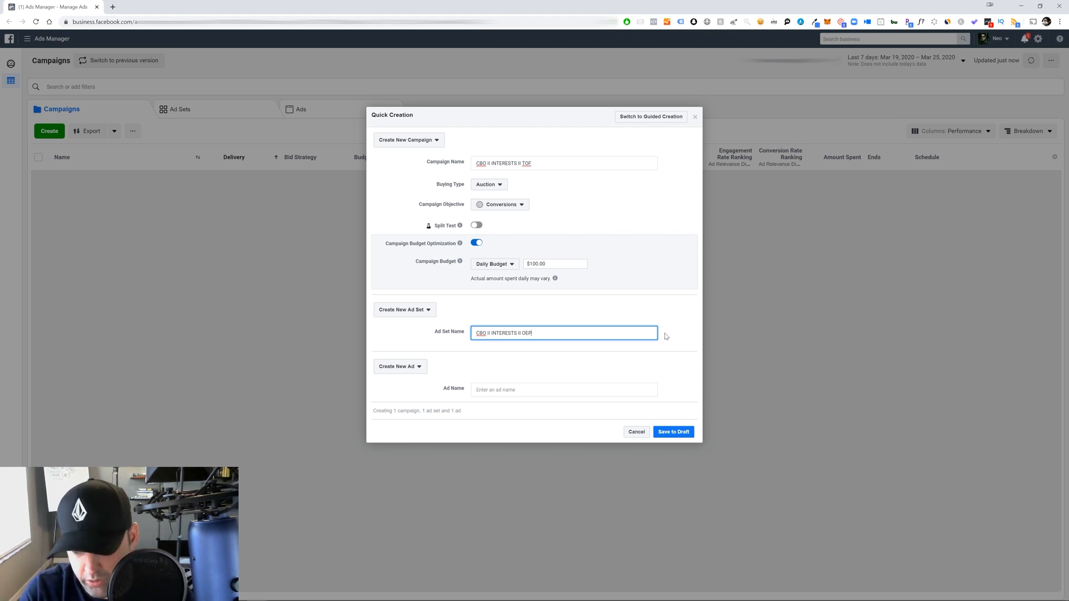
key(BackSpace)
key(BackSpace)
text(PEN)
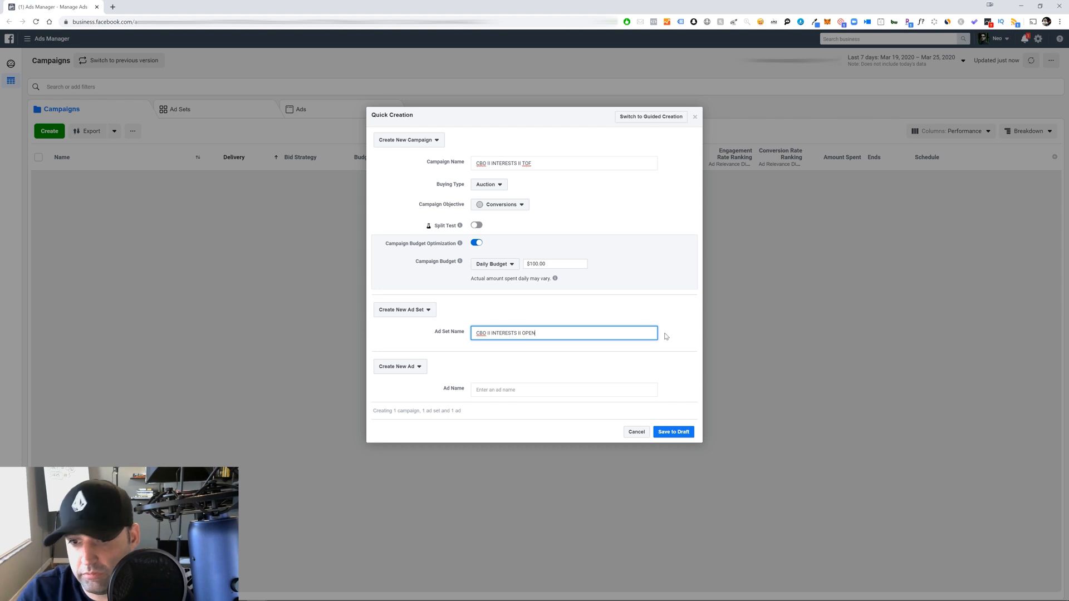
Name the new ad "EVERGREEN CAROUSEL" and save the campaign, ad set and ad to draft
click(494, 387)
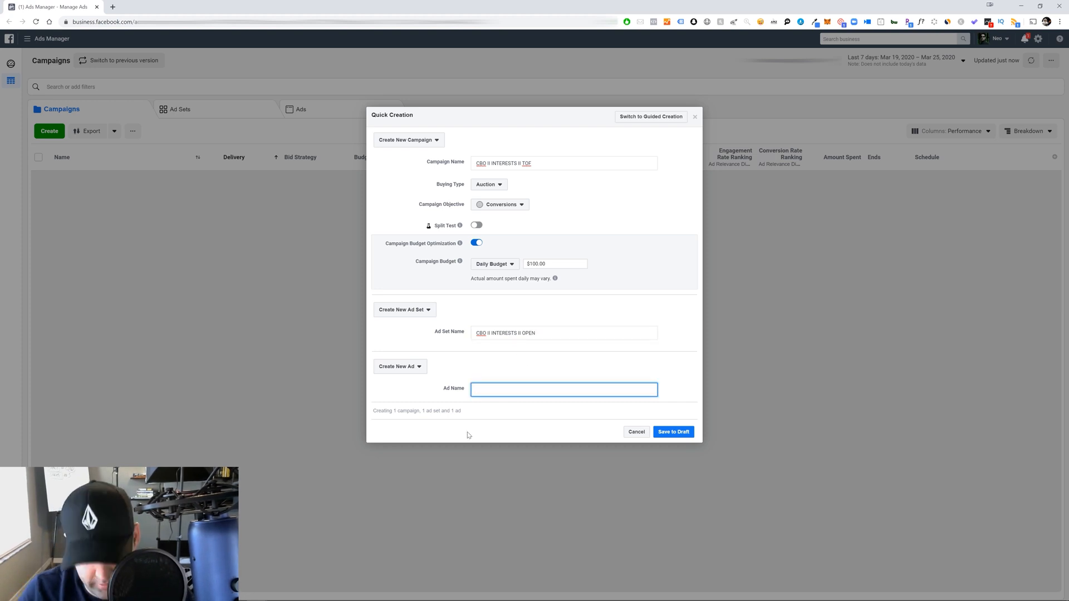
text(EVE)
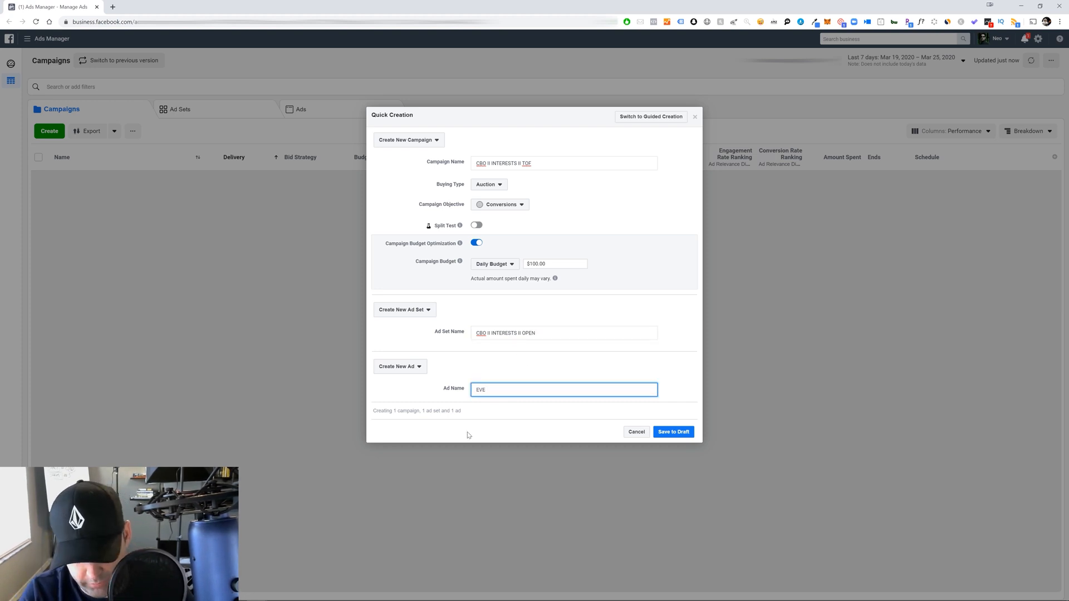
text(RGREEN)
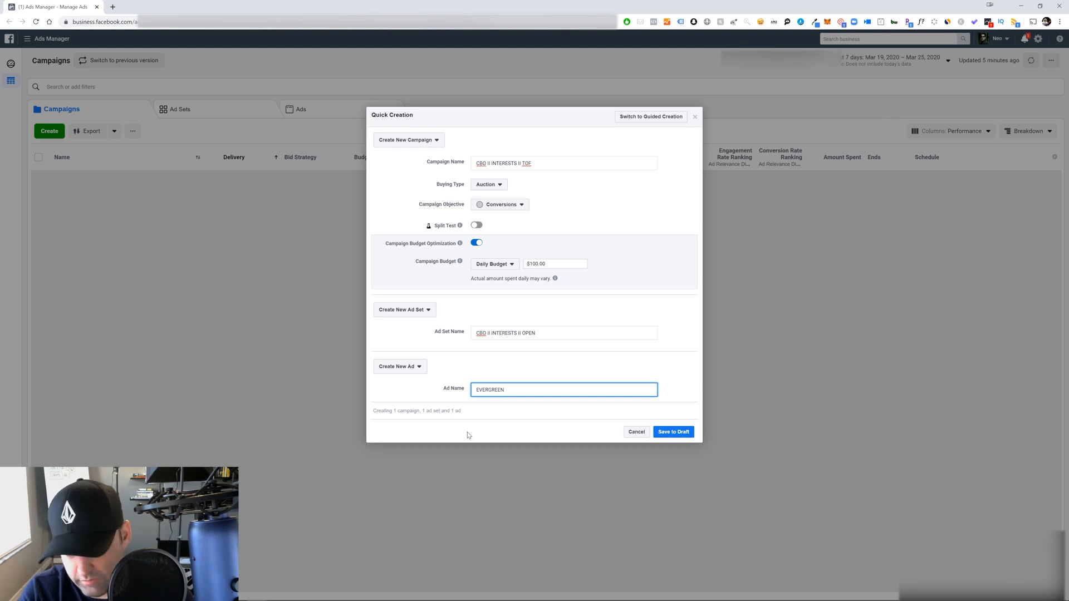
text( CAROUSELL)
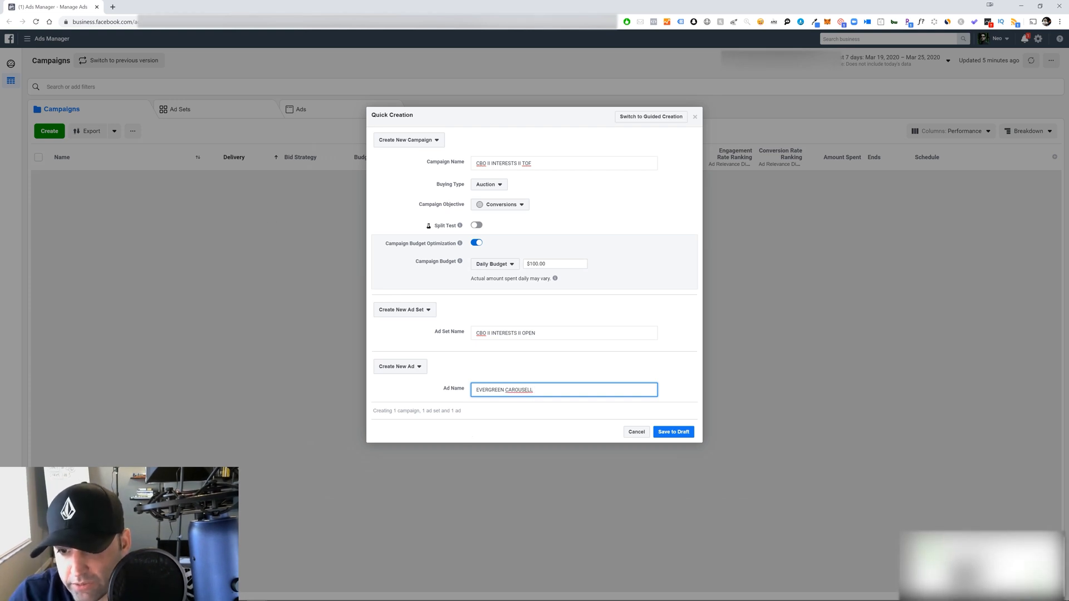
right_click(507, 389)
click(531, 401)
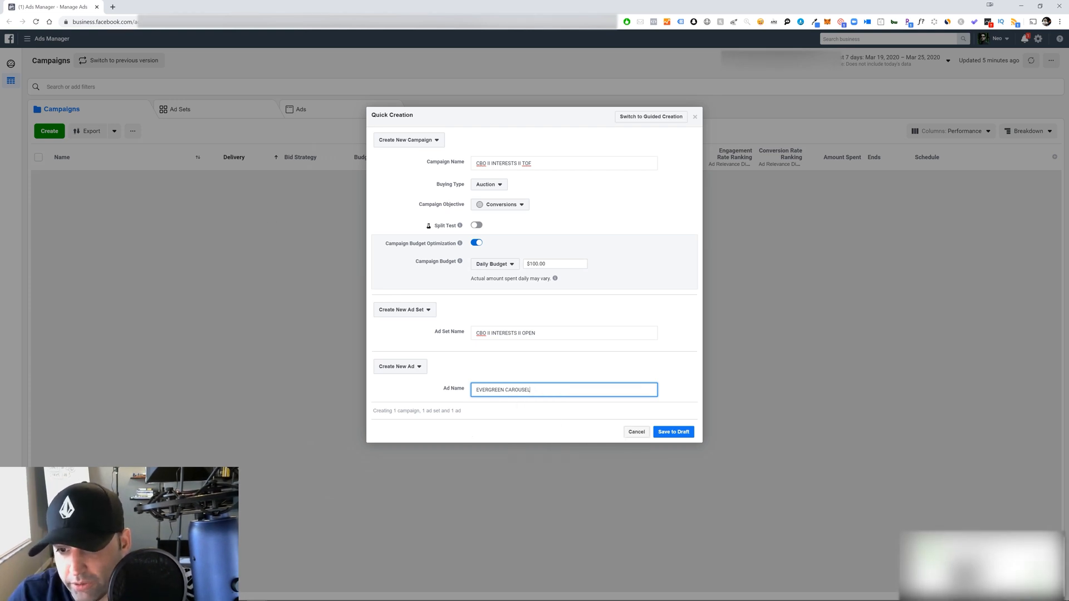
click(673, 434)
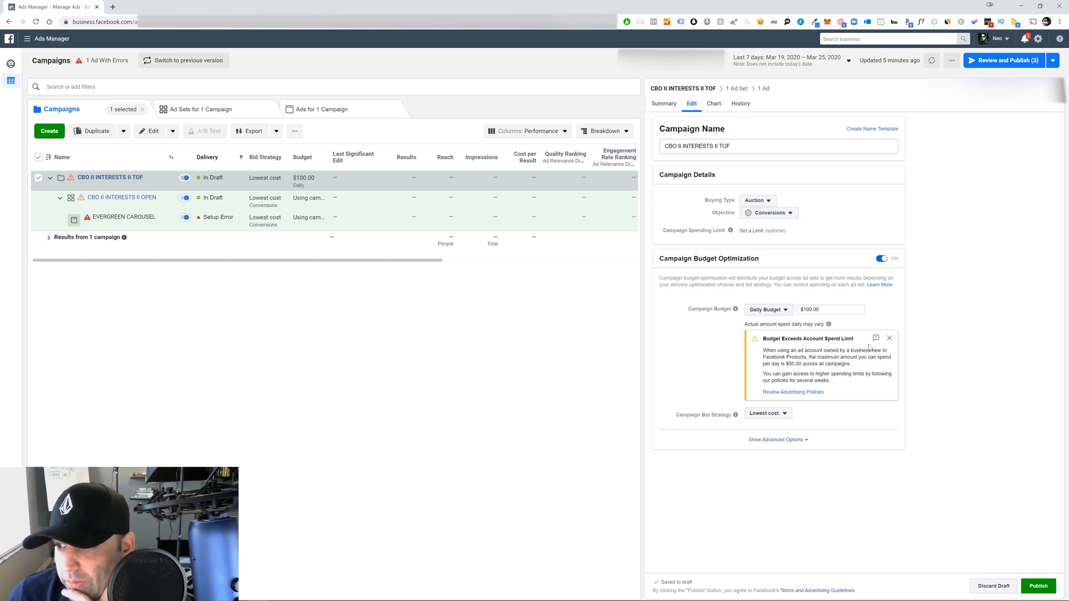
Dismiss the account spend limit warning and choose Lowest cost as the campaign bid strategy
click(889, 338)
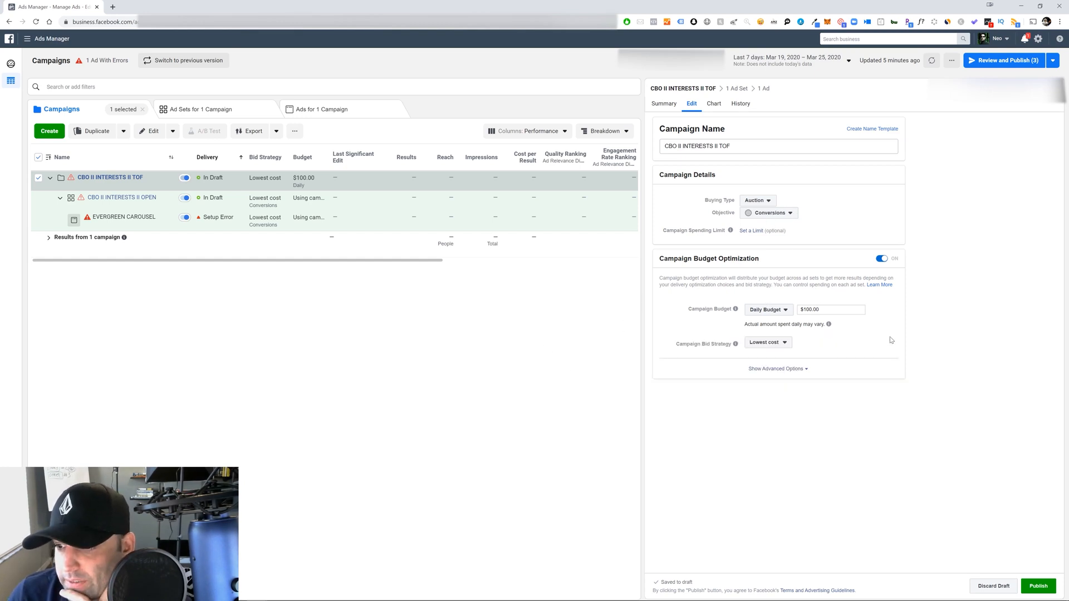
click(782, 347)
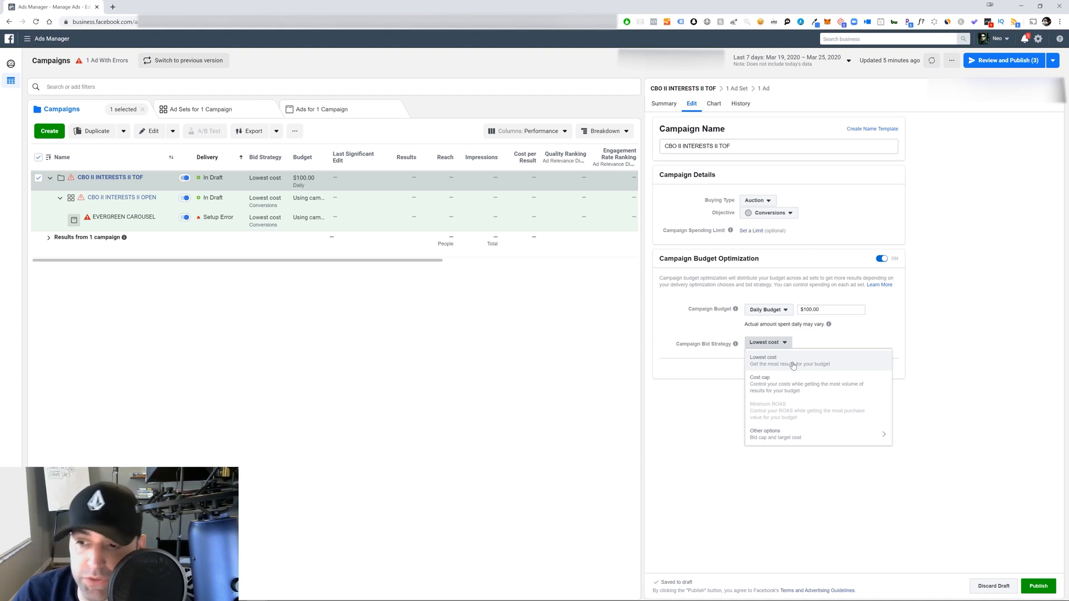
mouse_move(801, 440)
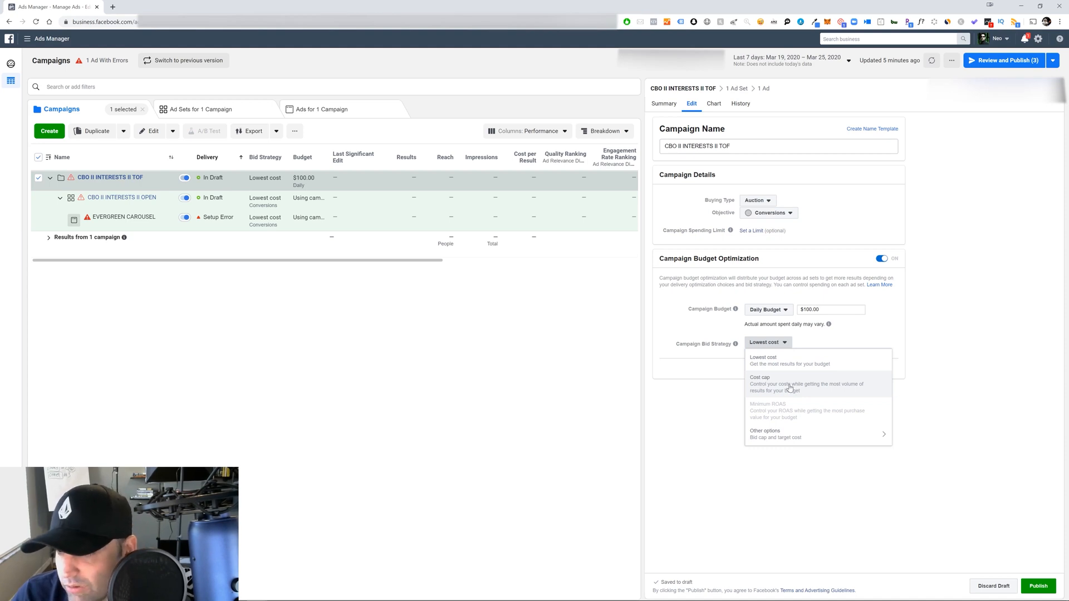
click(776, 367)
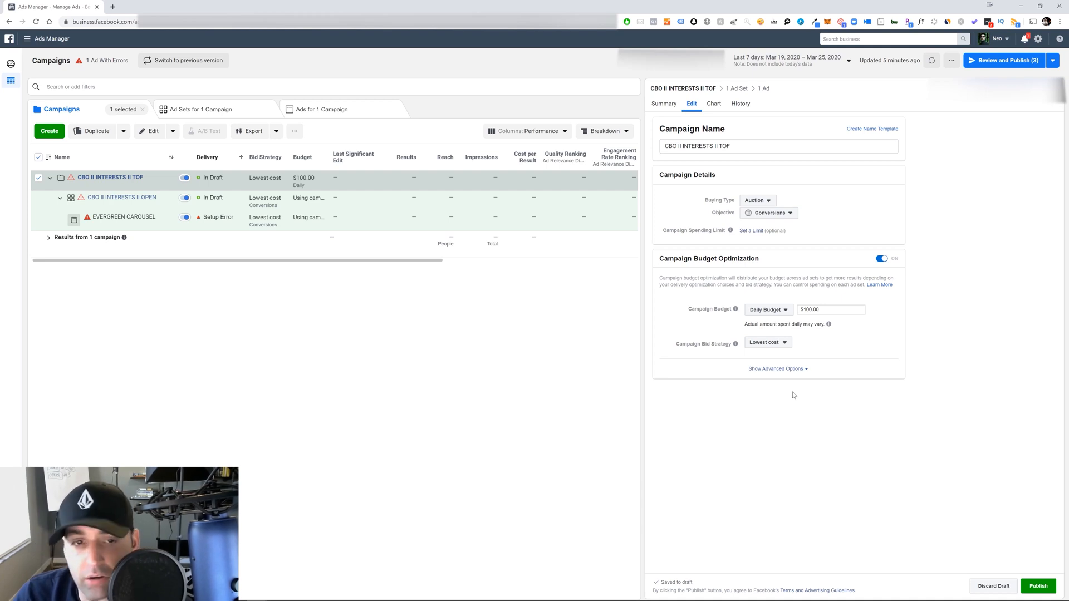
Open the campaign's ad set and choose Purchase as its website conversion event
click(737, 89)
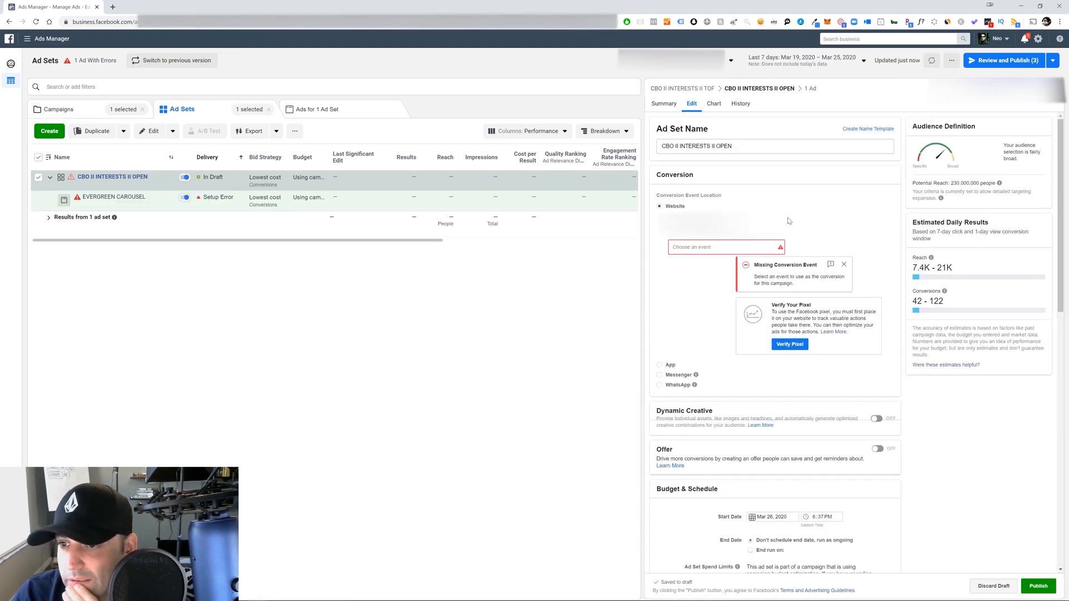
click(768, 248)
scroll(724, 323, down, 3)
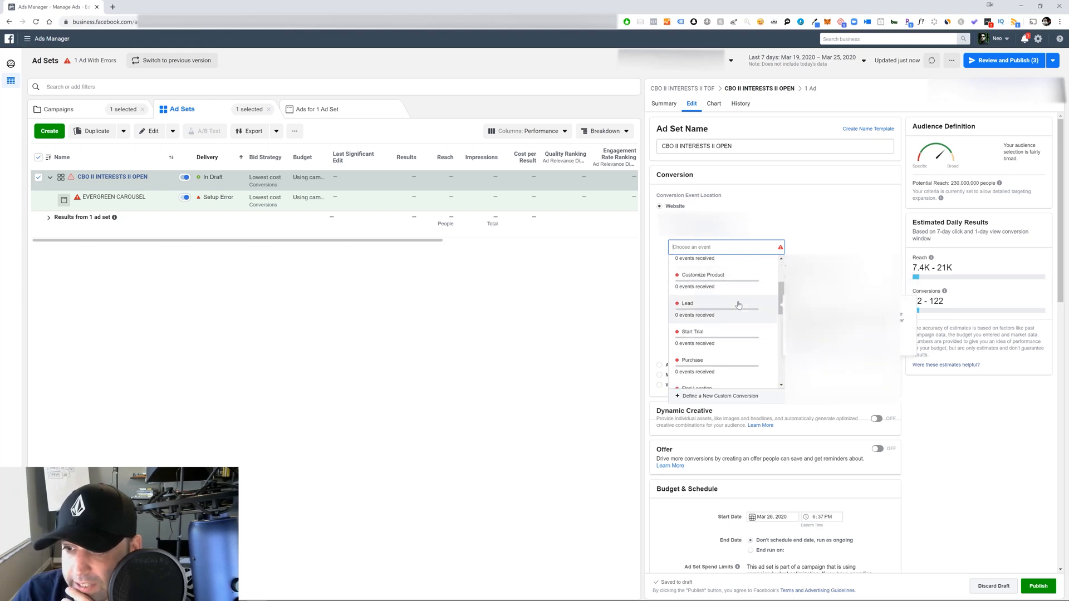
click(718, 362)
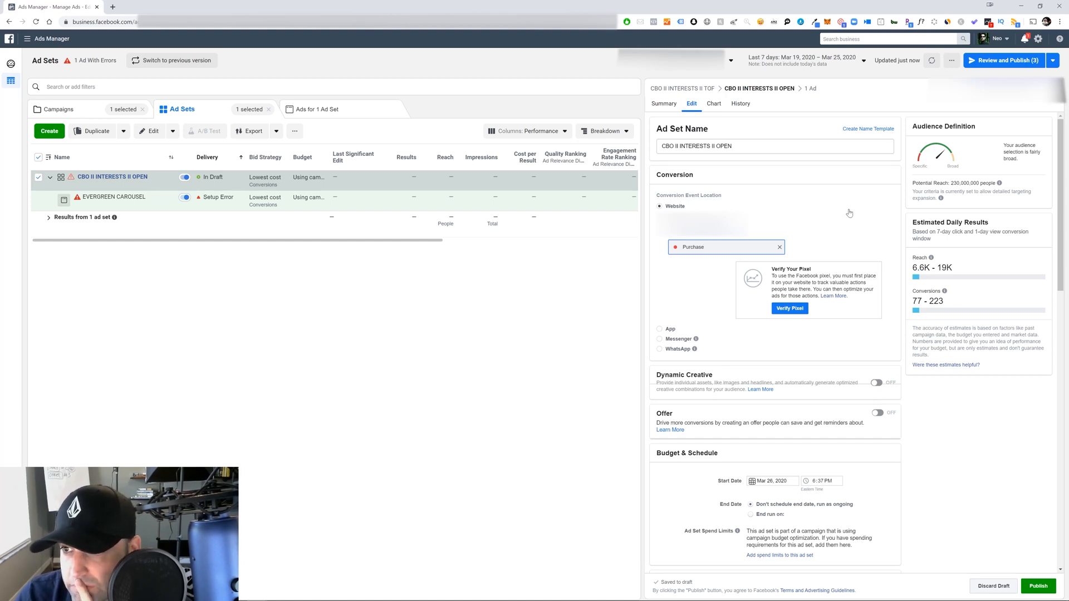
Schedule the ad set to start on Mar 27, 2020 at 12:00 AM
scroll(858, 226, down, 4)
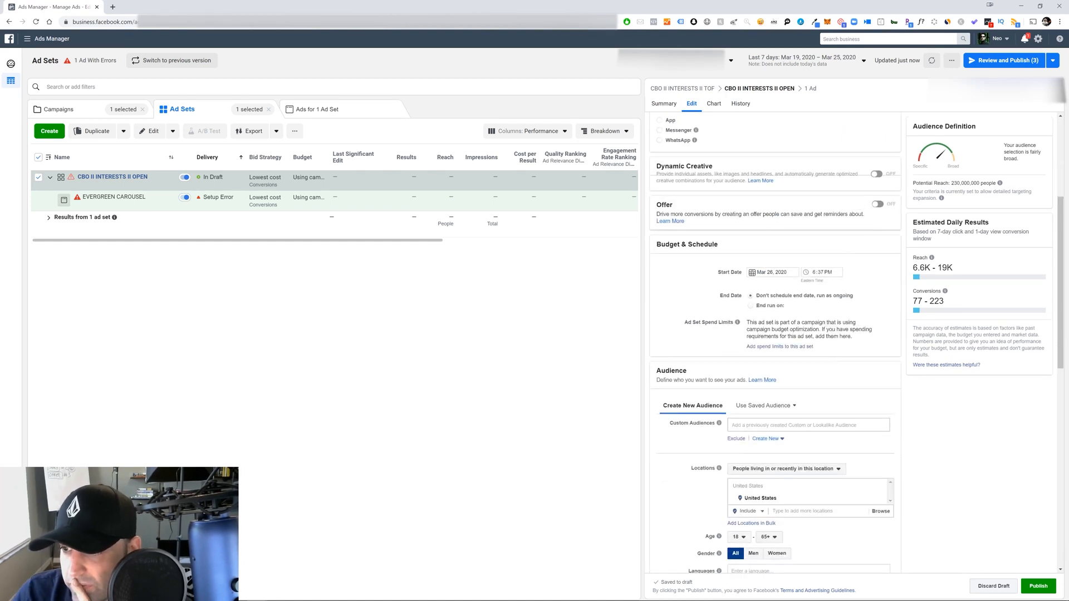
click(772, 272)
click(823, 344)
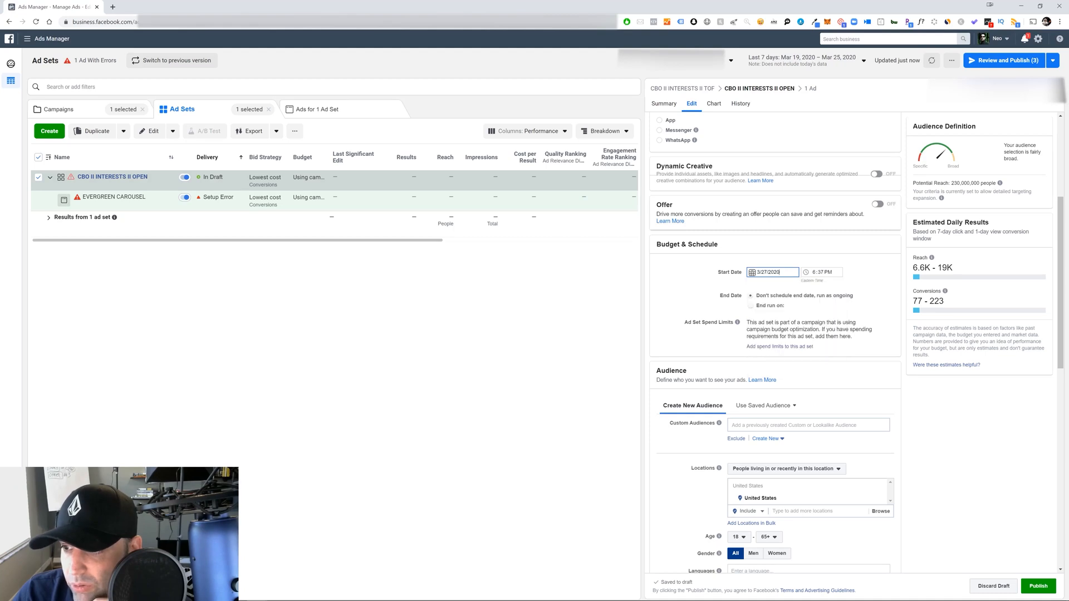
click(816, 274)
text(12:)
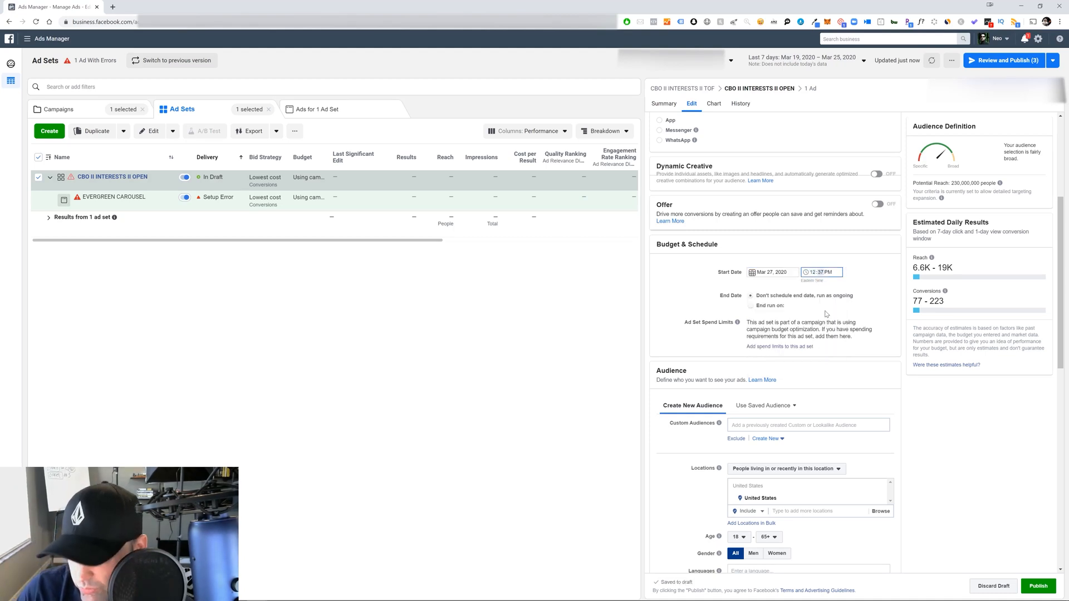
text(00)
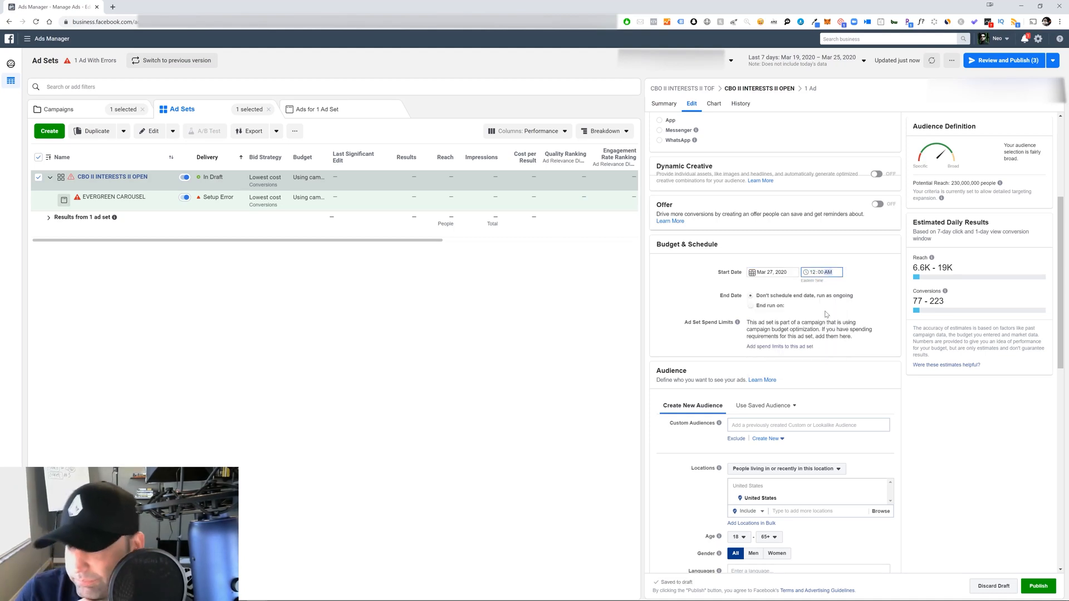
click(686, 283)
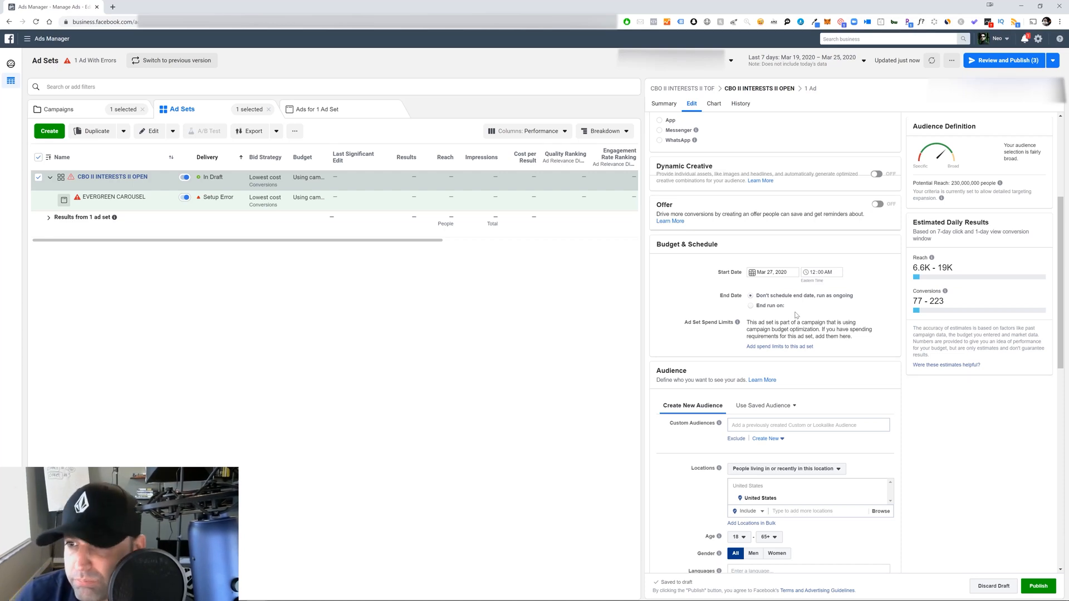
scroll(797, 303, down, 2)
scroll(799, 304, up, 4)
scroll(798, 304, up, 2)
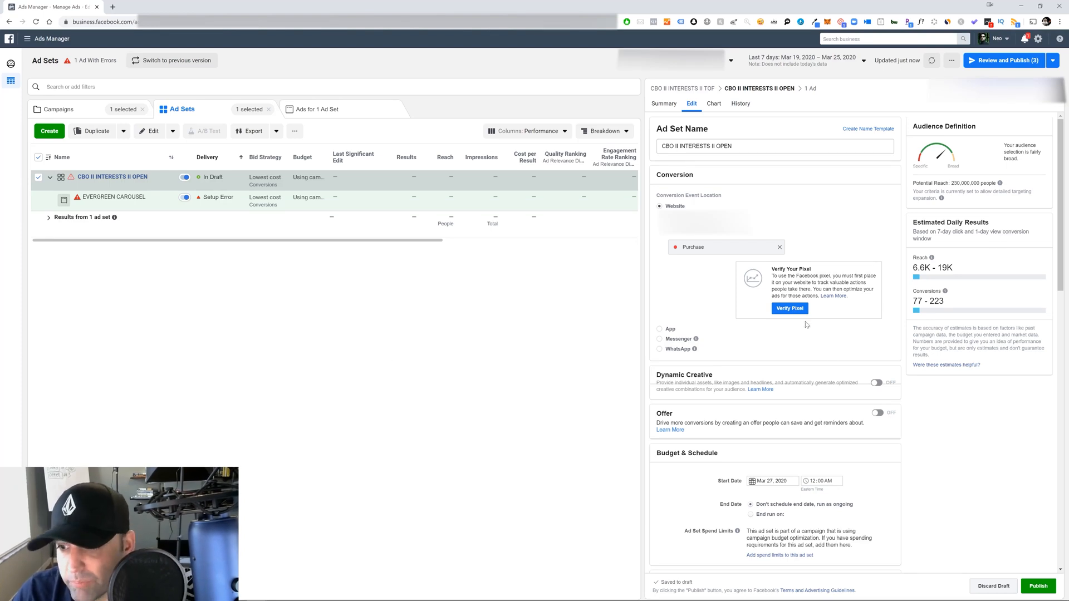
scroll(810, 320, down, 1)
scroll(813, 321, up, 1)
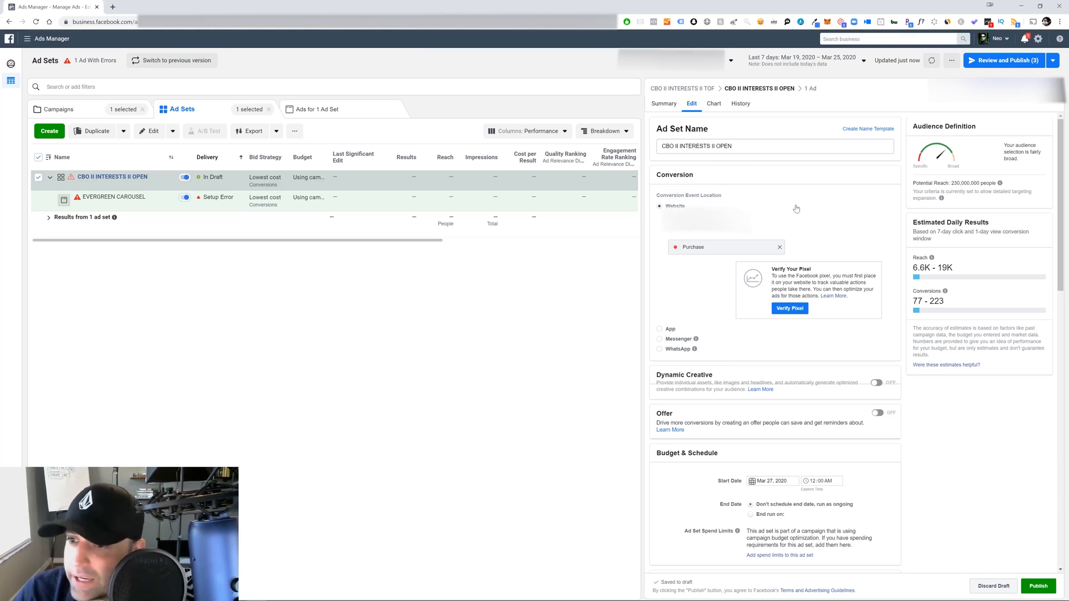
Limit the ad set's audience gender to Women
scroll(792, 207, down, 4)
scroll(793, 208, down, 3)
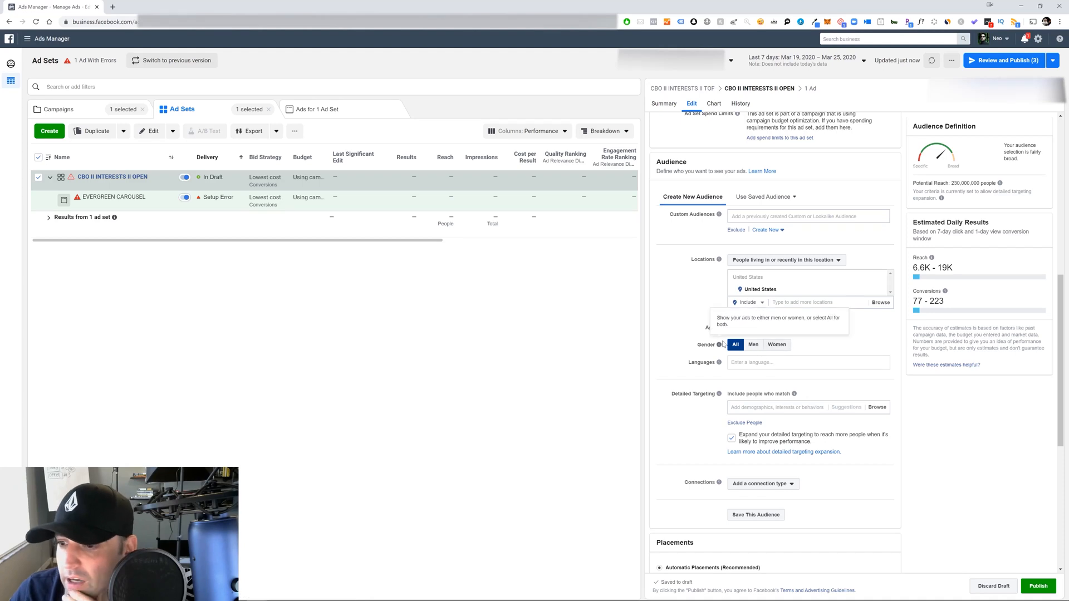
click(777, 345)
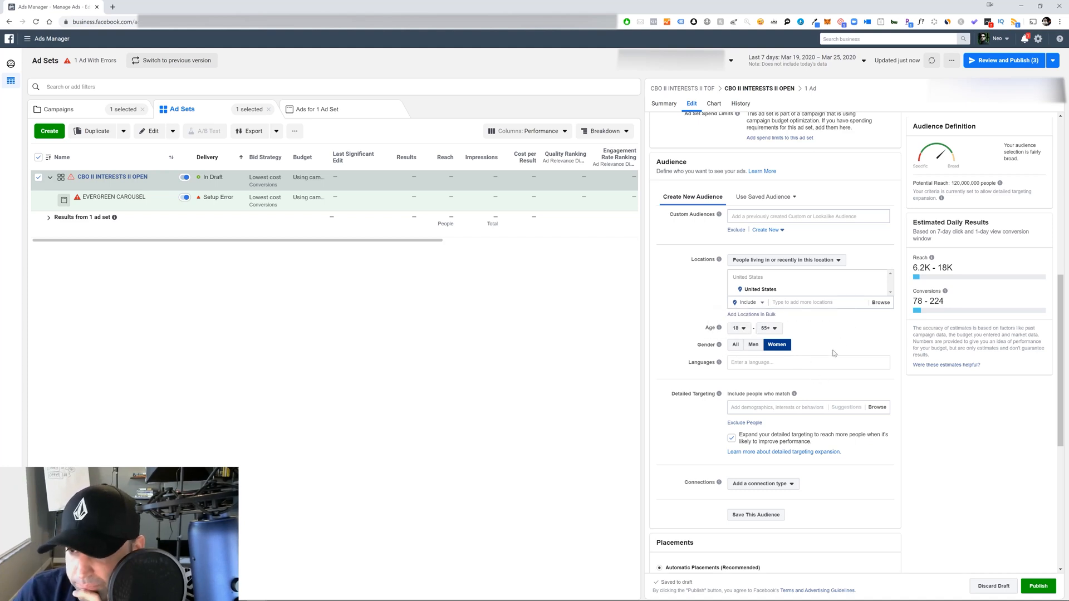
Dismiss the pixel notice and set the ad set's conversion window to 1 day click or view
scroll(835, 354, down, 3)
scroll(835, 354, down, 2)
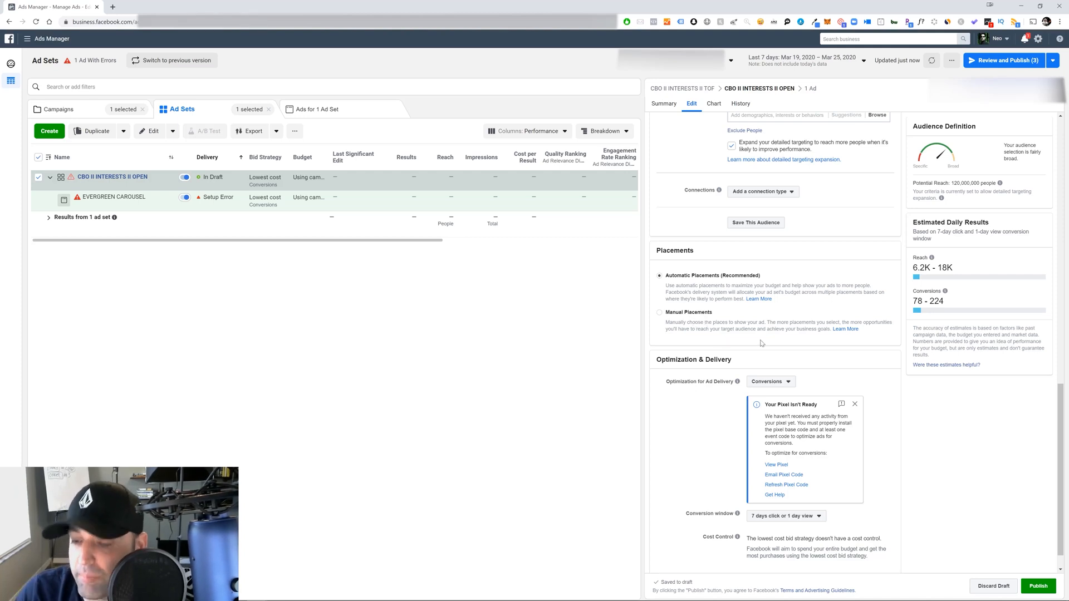
scroll(761, 343, down, 1)
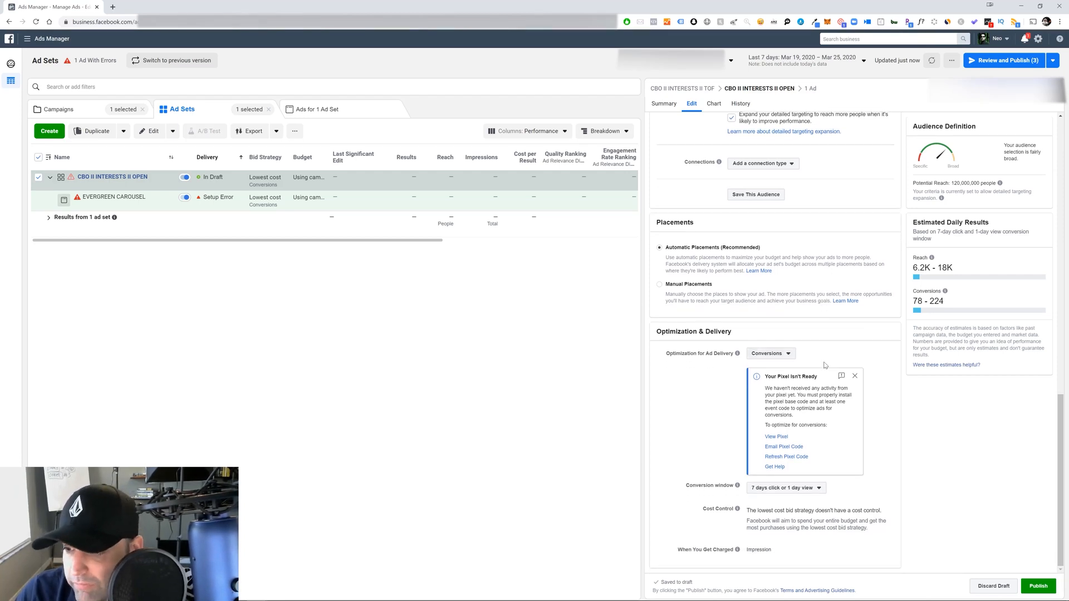
click(854, 377)
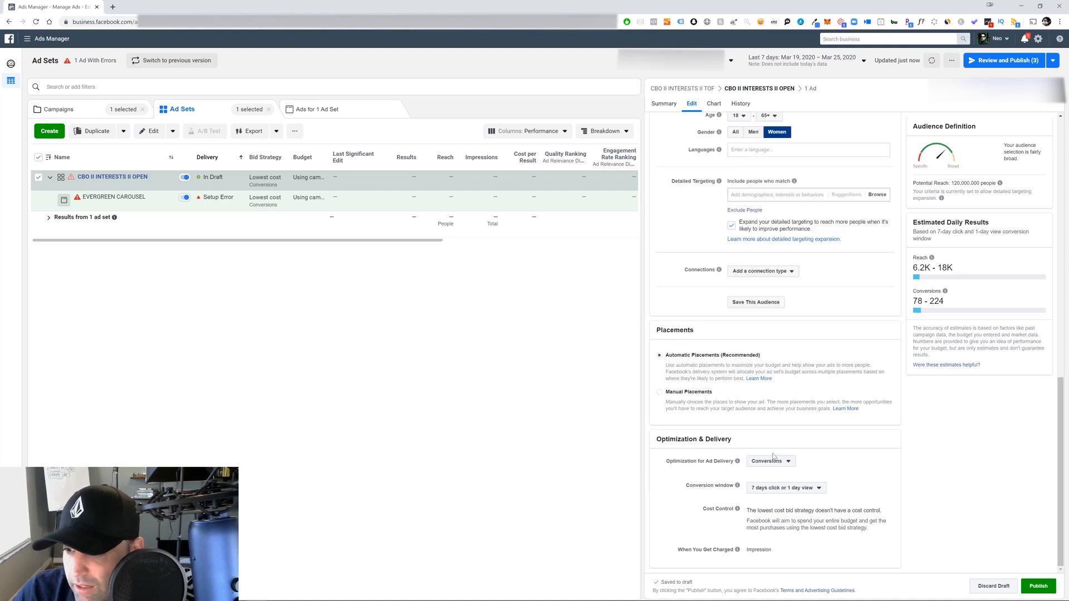
click(807, 489)
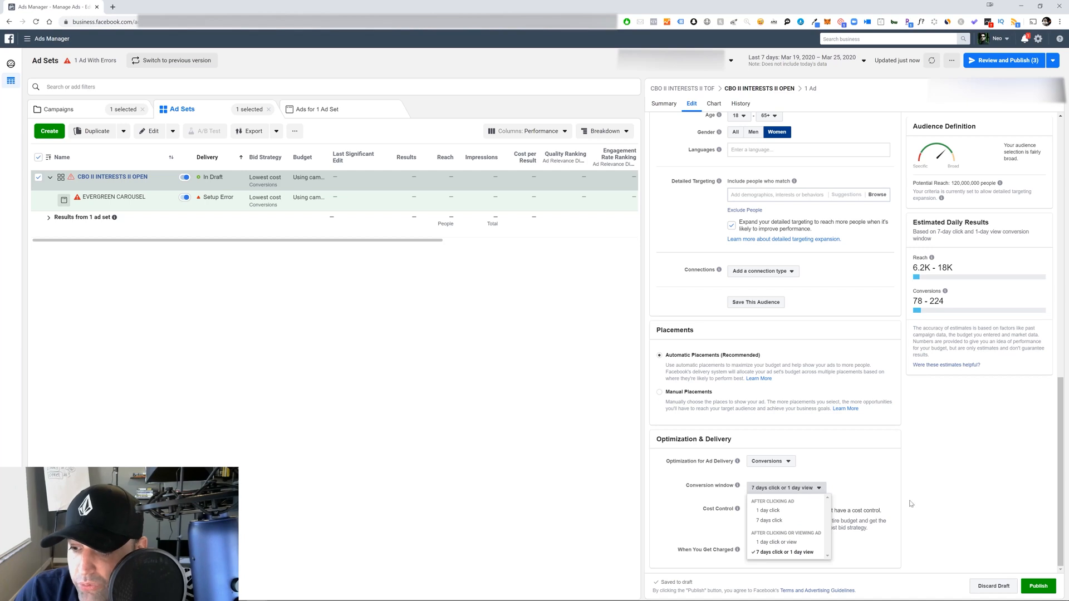
click(792, 544)
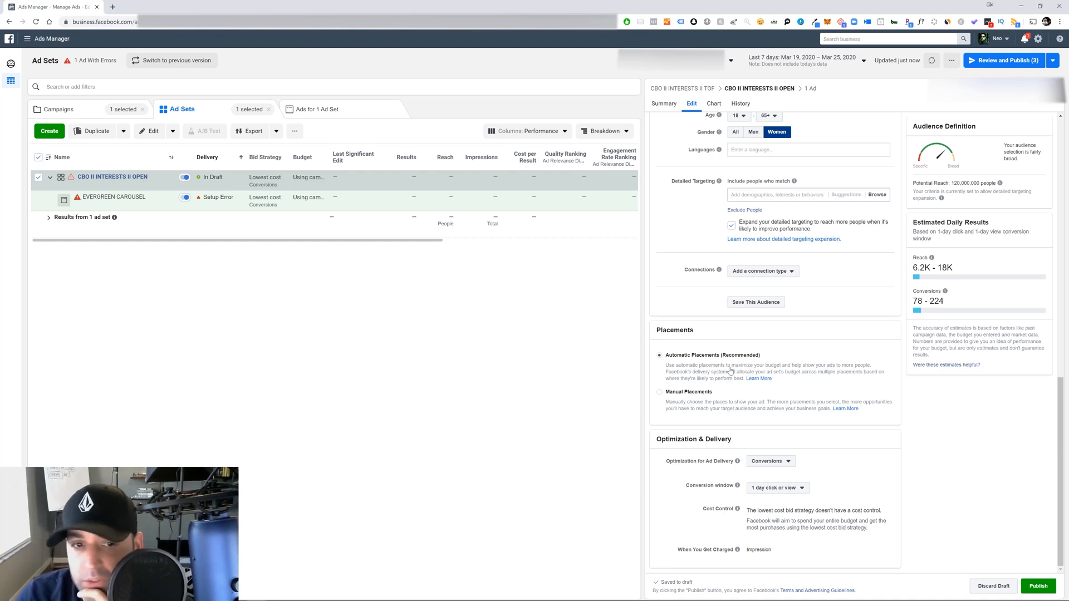
Open the EVERGREEN CAROUSEL ad for editing and set its format to Carousel
scroll(753, 373, up, 4)
scroll(782, 215, down, 3)
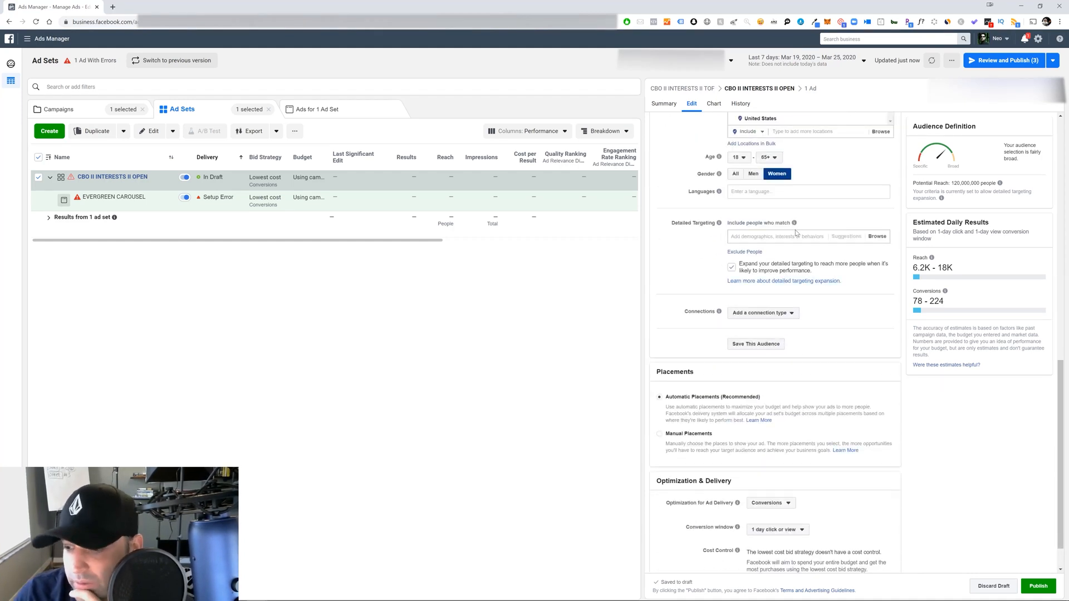
scroll(796, 233, down, 1)
scroll(796, 233, up, 8)
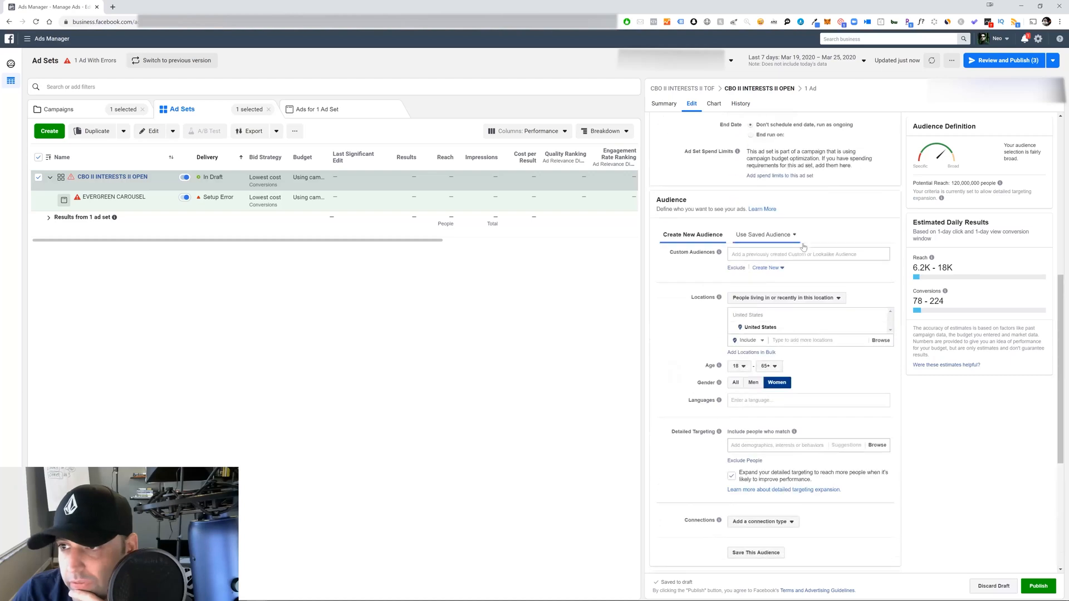
click(812, 89)
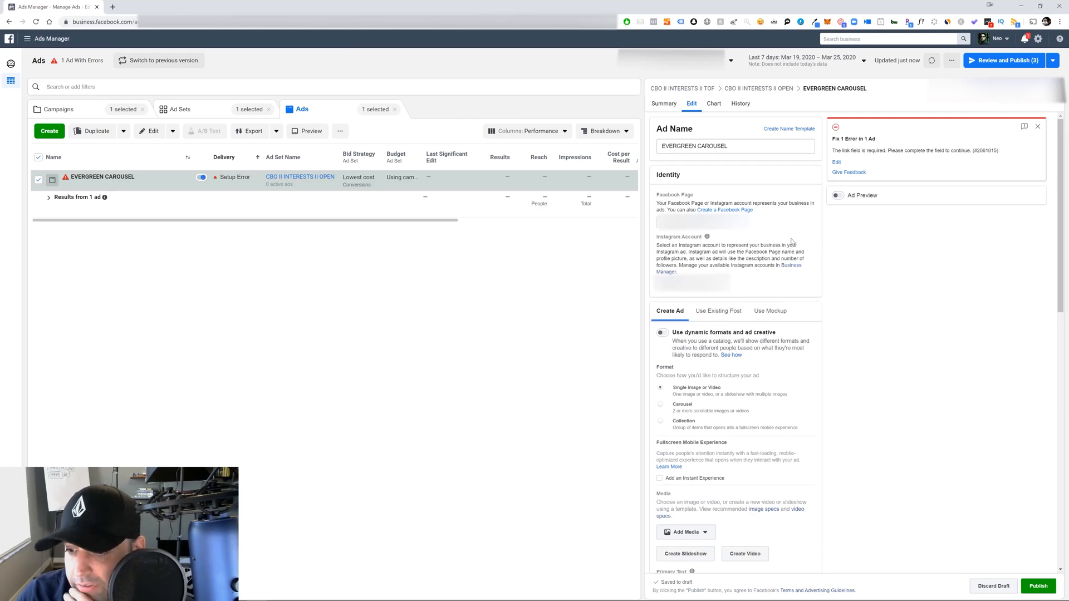
scroll(802, 248, down, 3)
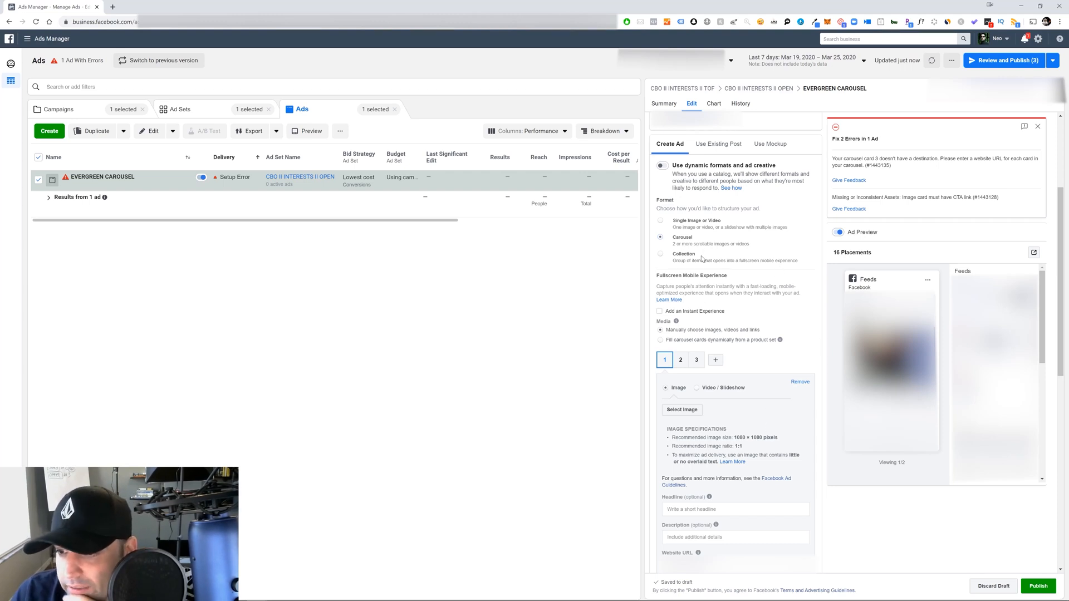
Try the account image 3J7A9826.jpg on the first carousel card and remove it again
click(686, 413)
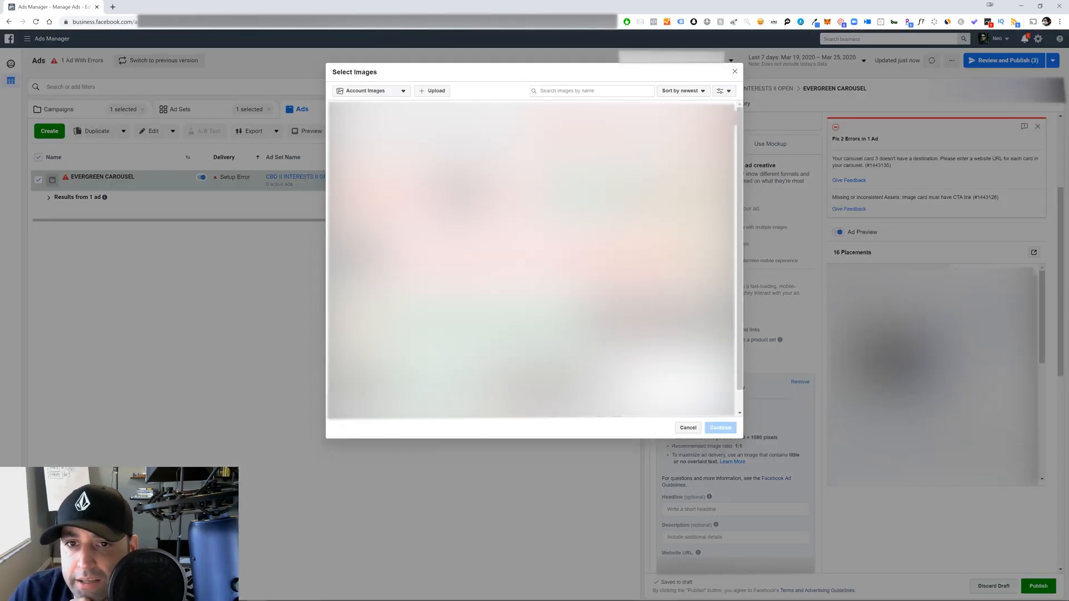
click(371, 142)
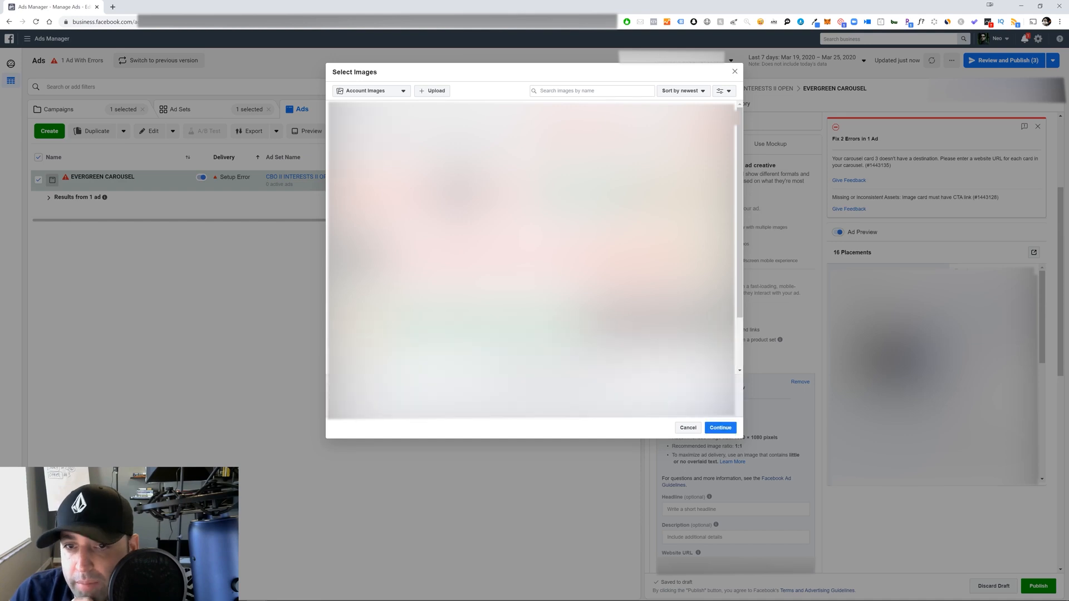
click(720, 428)
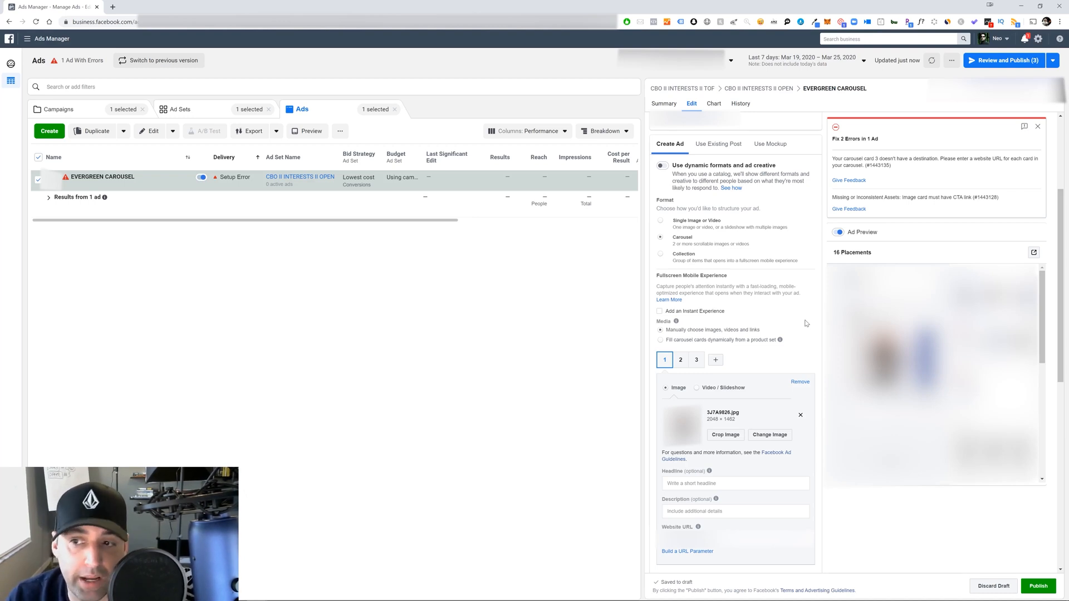
click(799, 415)
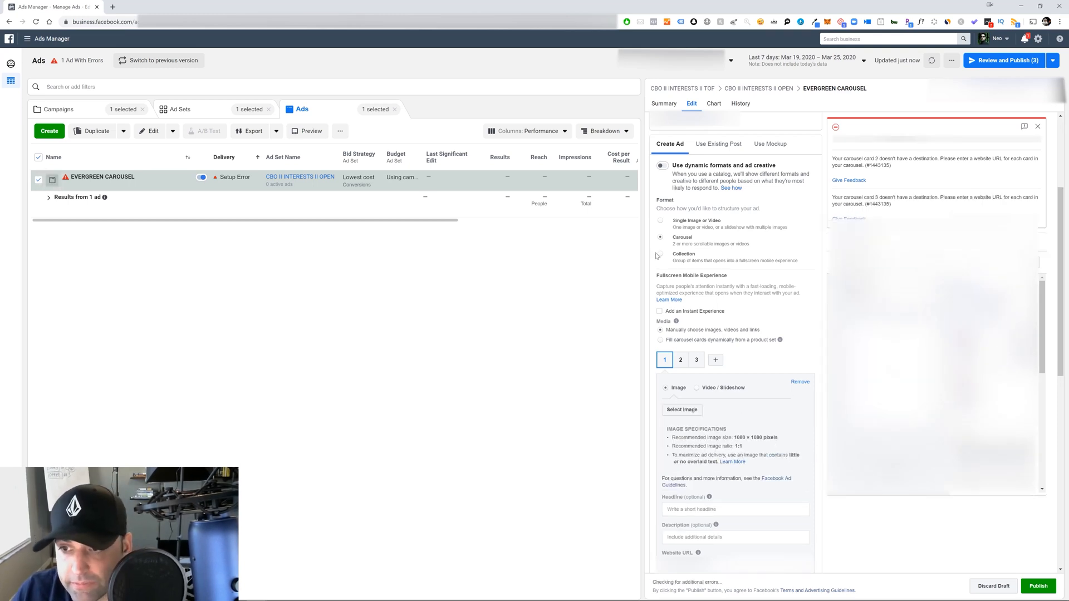
Switch the ad format to Single Image or Video and start adding an image from the account images
click(660, 221)
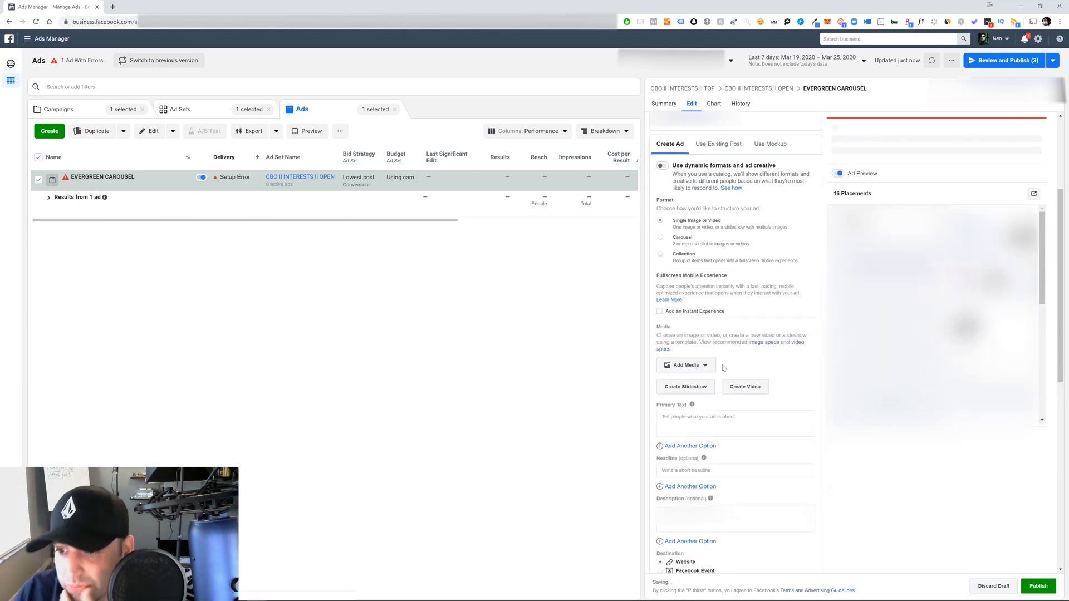
click(701, 370)
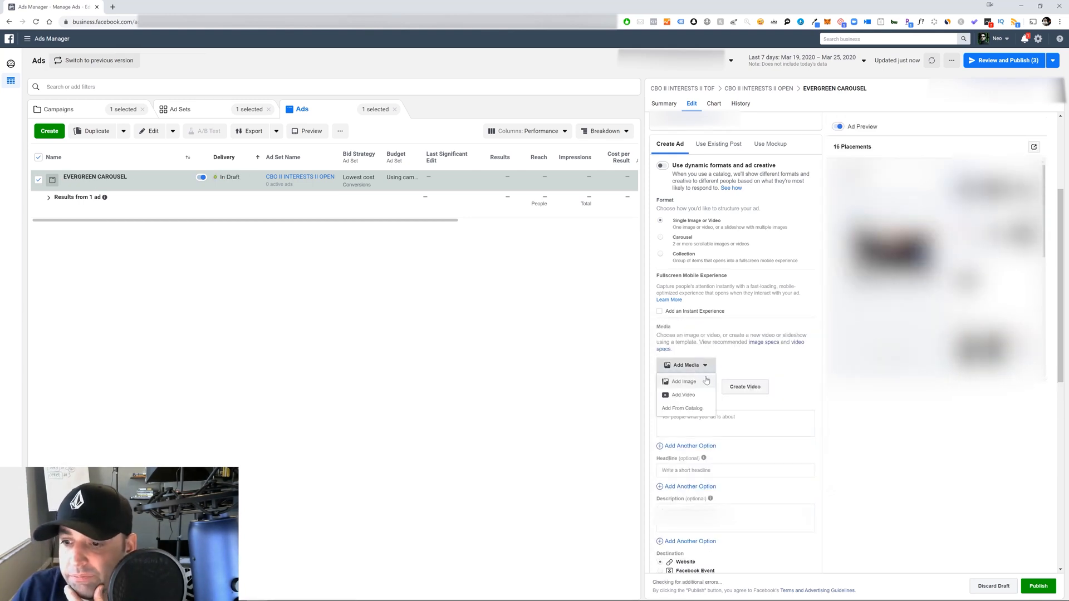
click(699, 381)
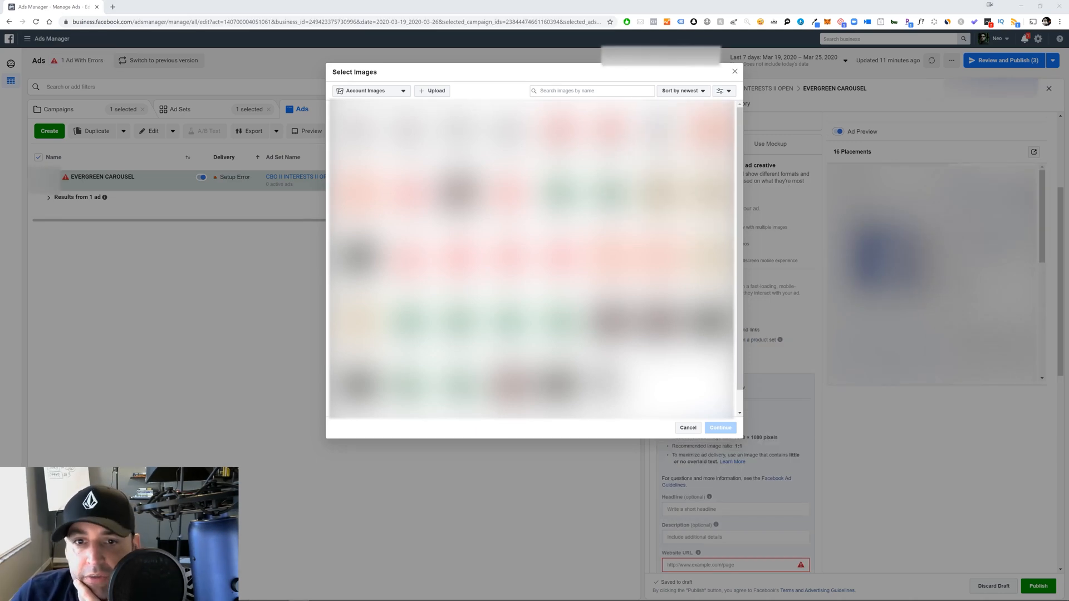
Add the account image 3J7A9826.jpg to the first carousel card and paste in its headline
click(358, 132)
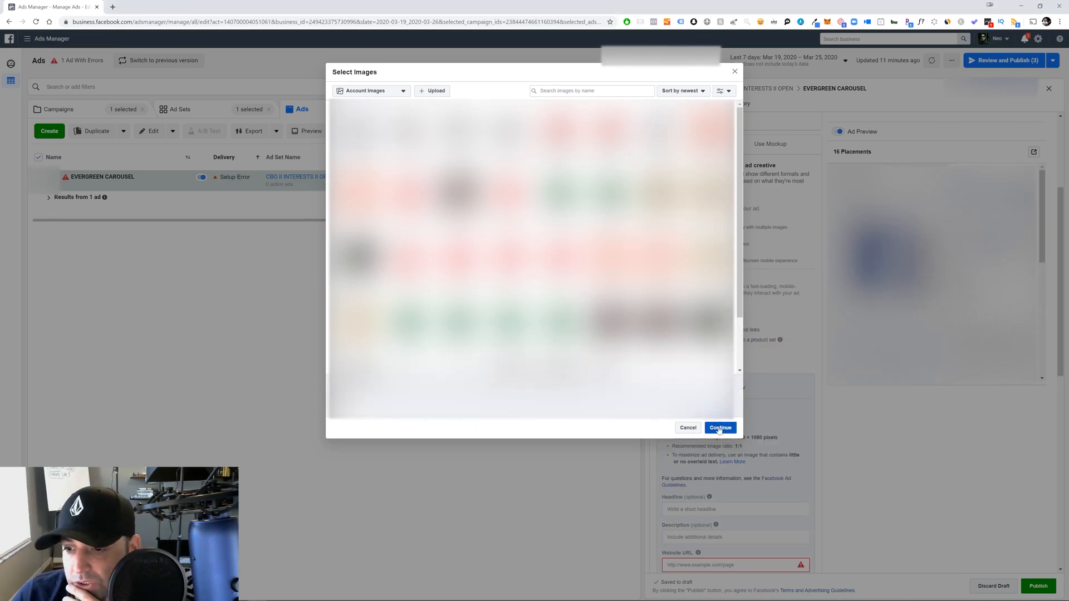
click(719, 428)
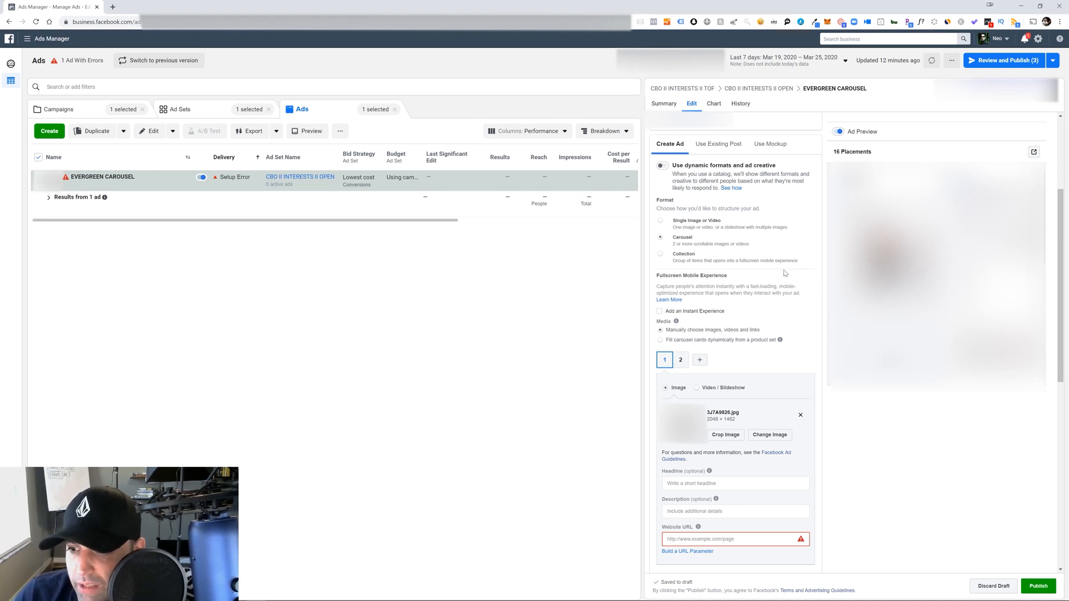
scroll(769, 251, down, 3)
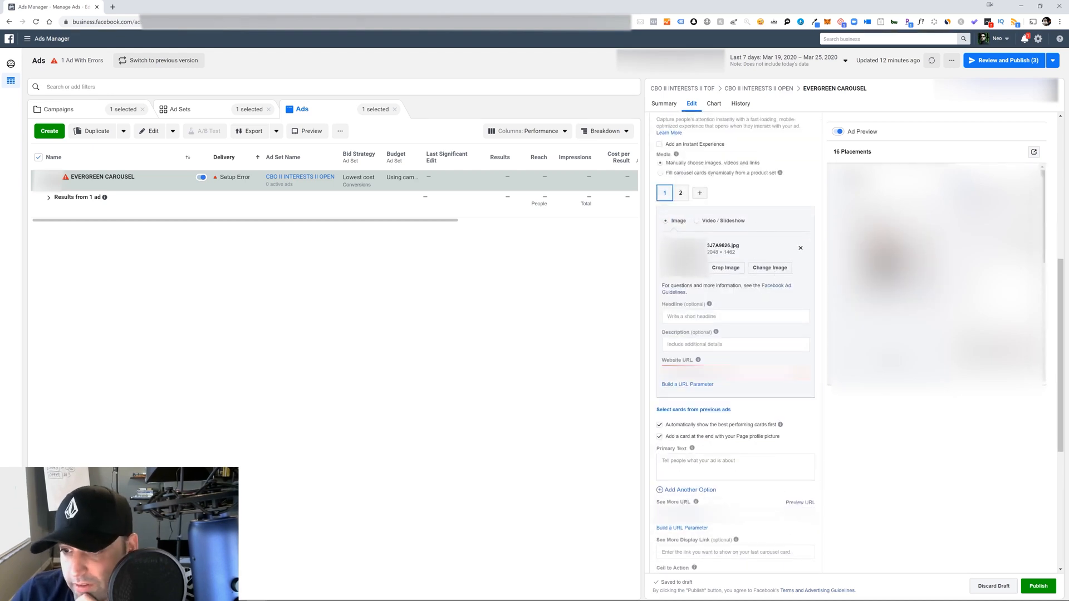
click(718, 317)
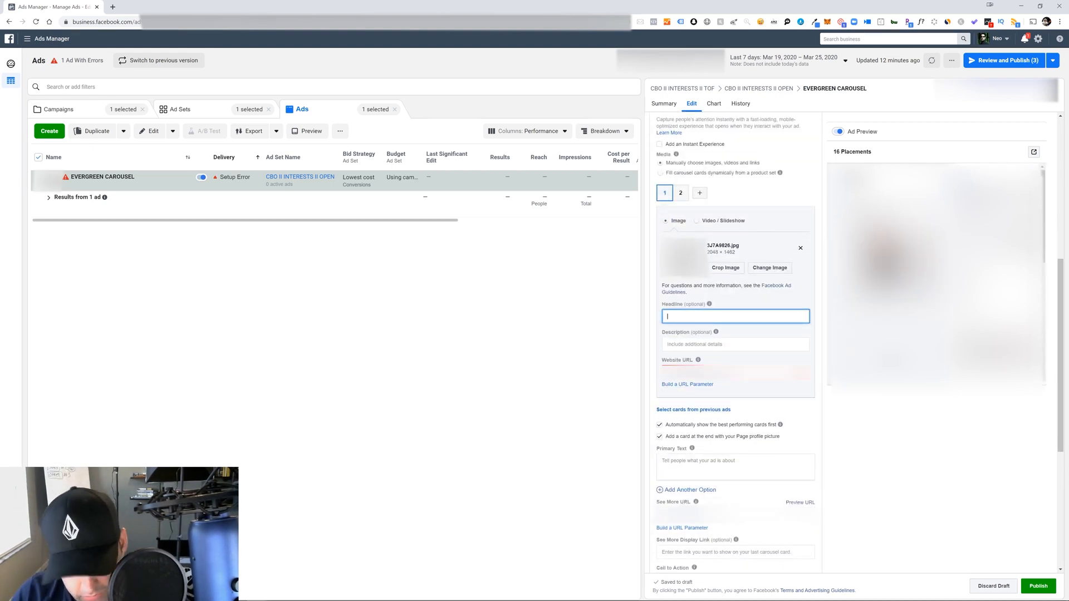
key(ctrl+v)
click(901, 460)
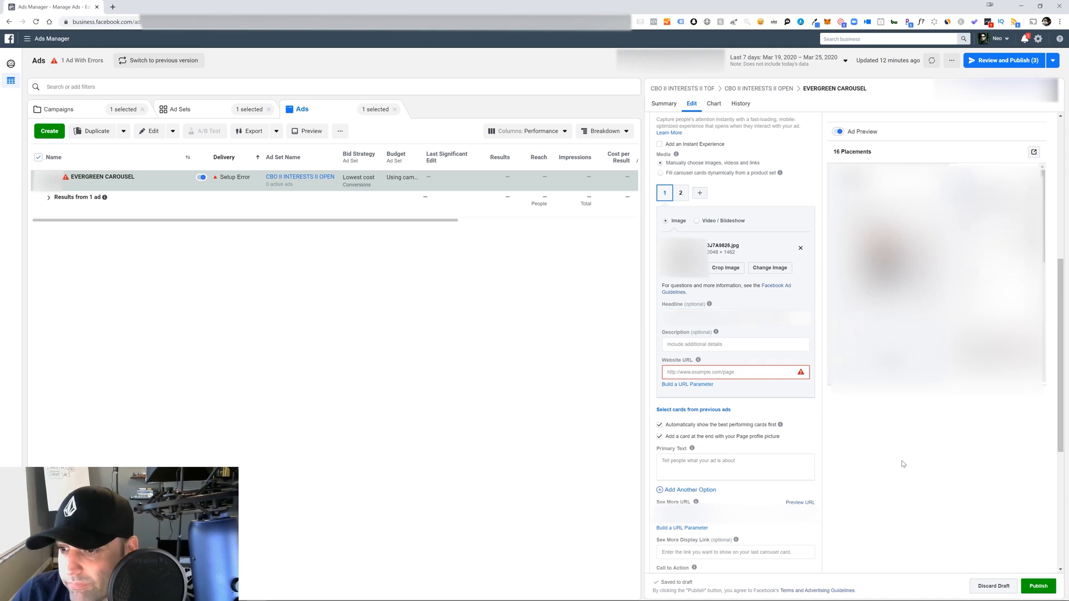
Fill in the second carousel card's headline, then add a third card and fill in its headline
click(680, 193)
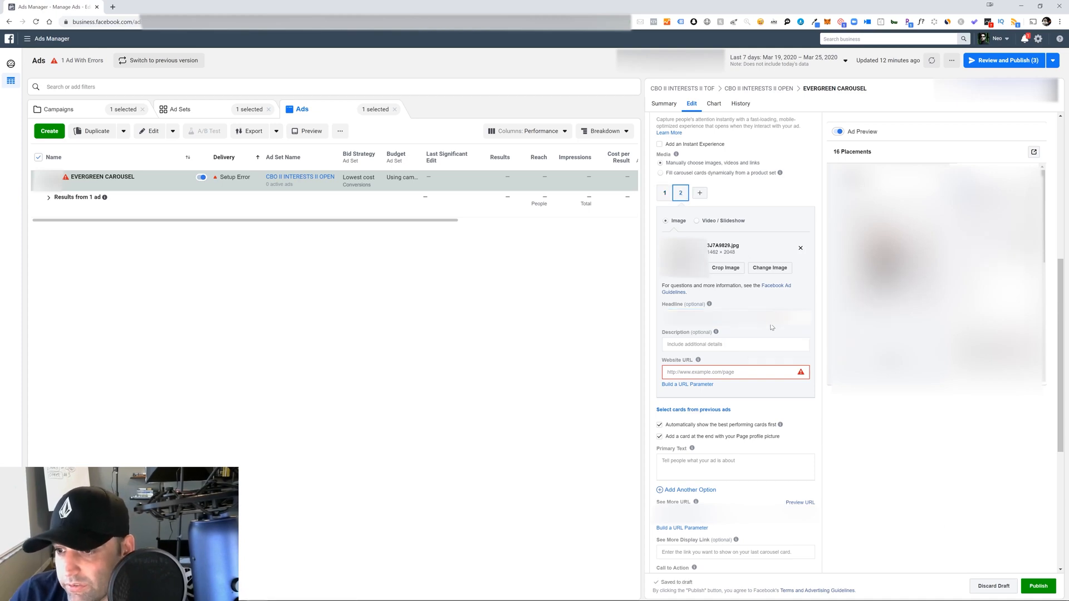
click(699, 193)
click(696, 193)
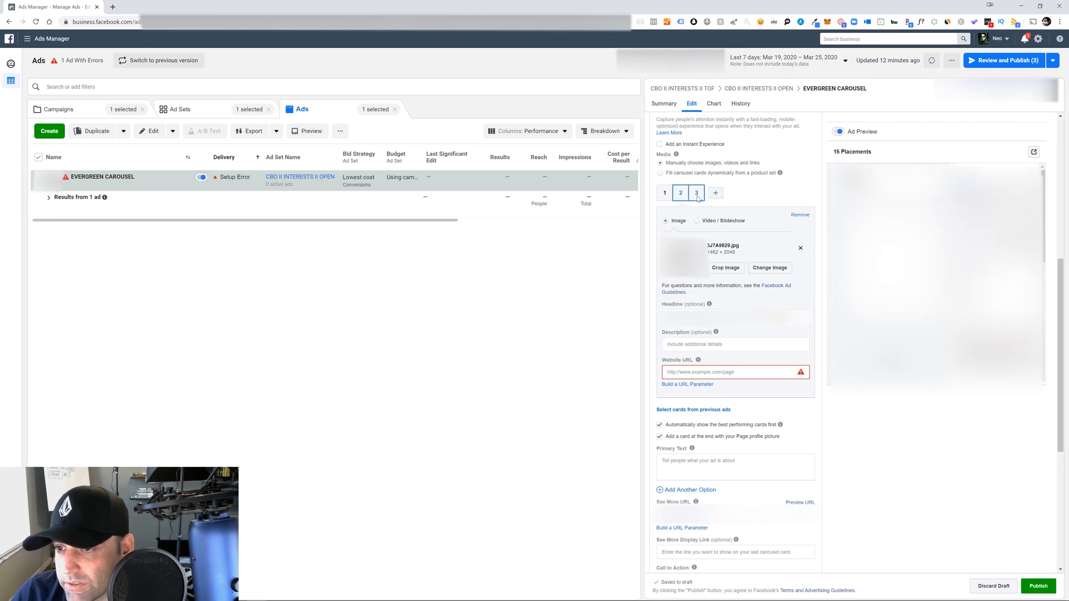
click(691, 342)
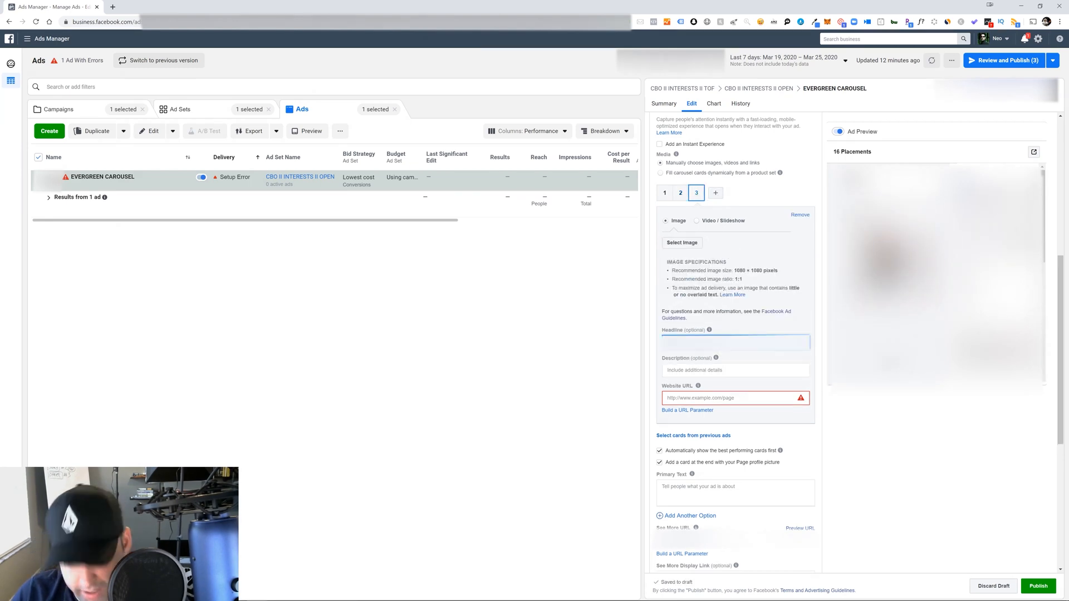
Add a fourth and a fifth carousel card and fill in their headlines
click(715, 194)
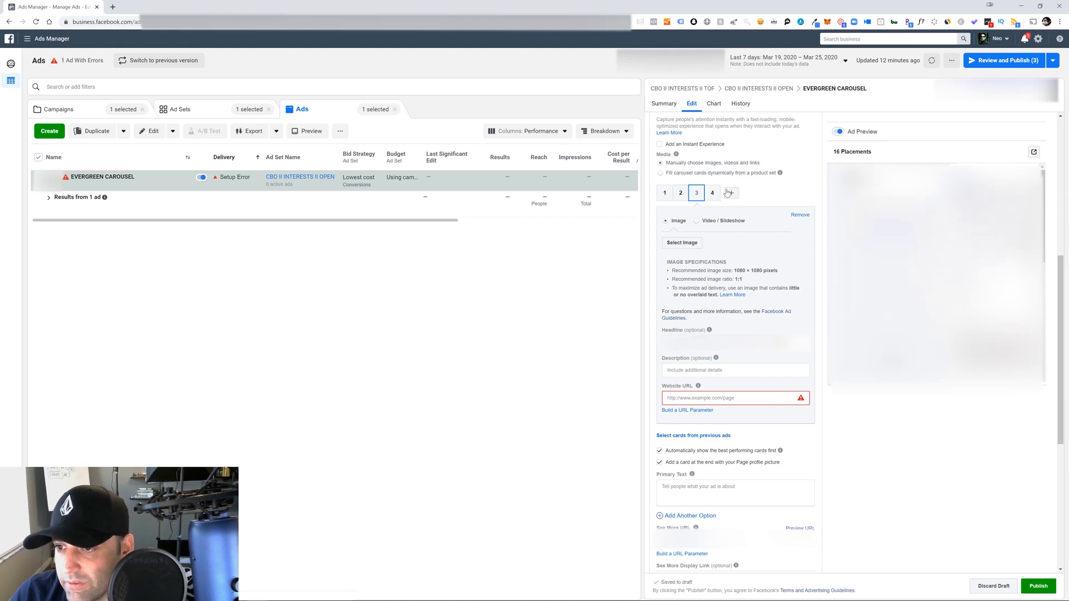
click(715, 194)
click(719, 343)
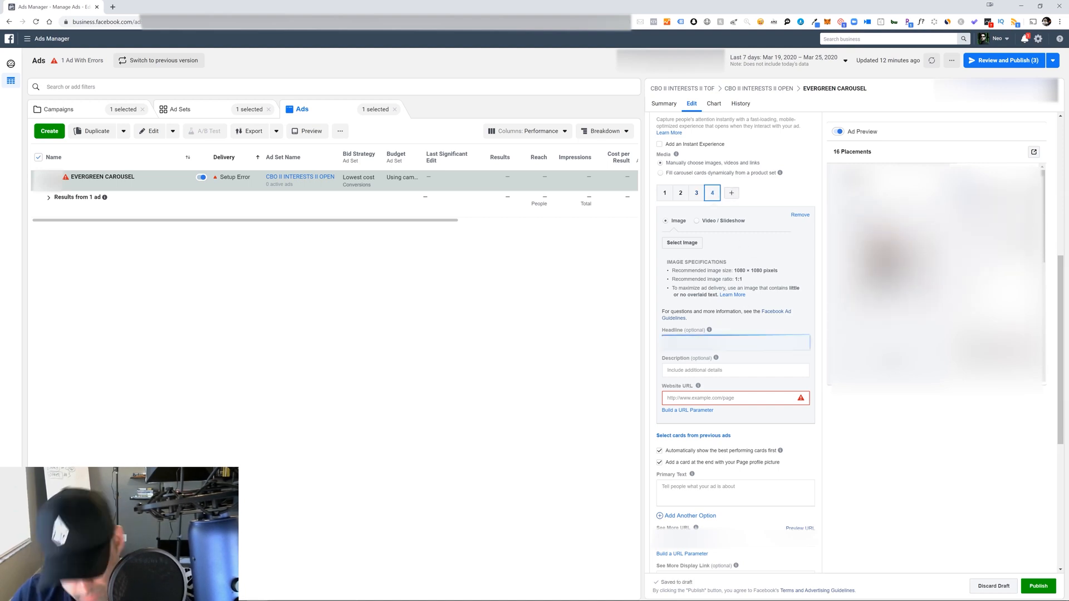
click(732, 193)
click(730, 193)
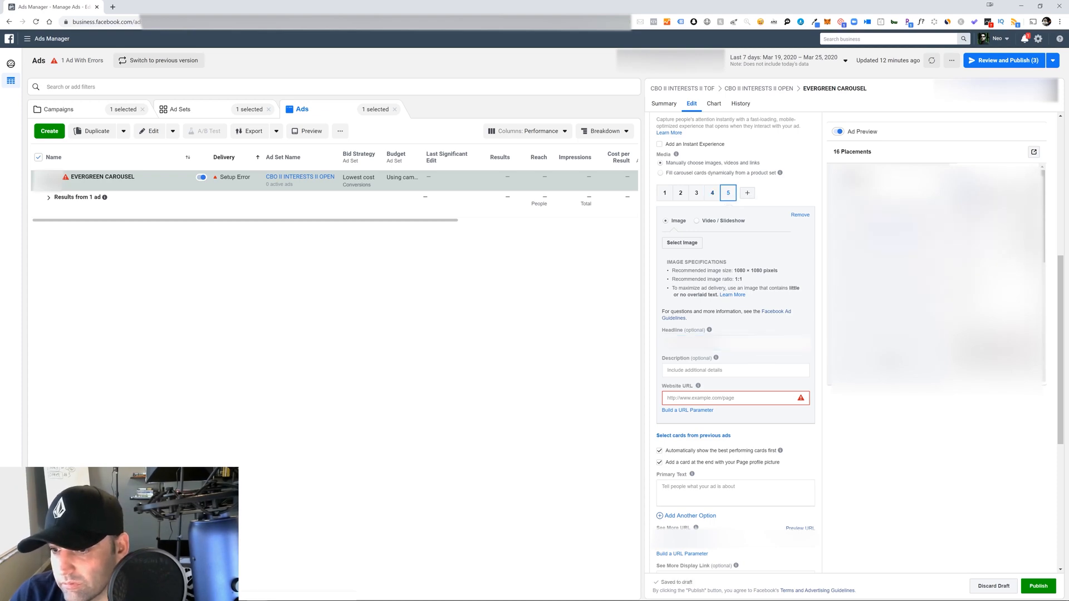
click(721, 343)
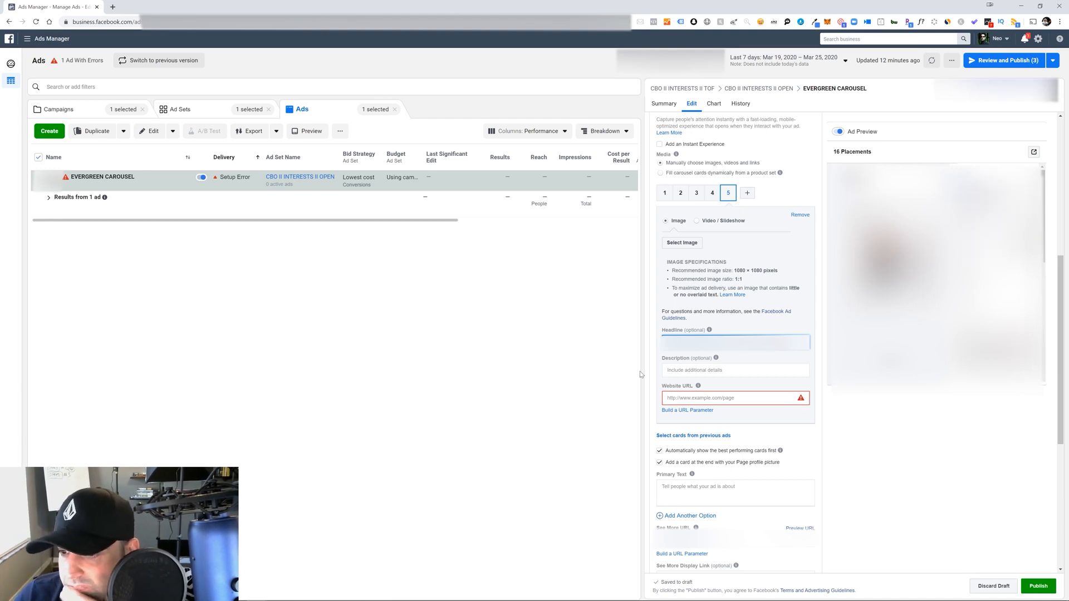
Paste the website URL into each of the five carousel cards, starting from the first card
click(665, 194)
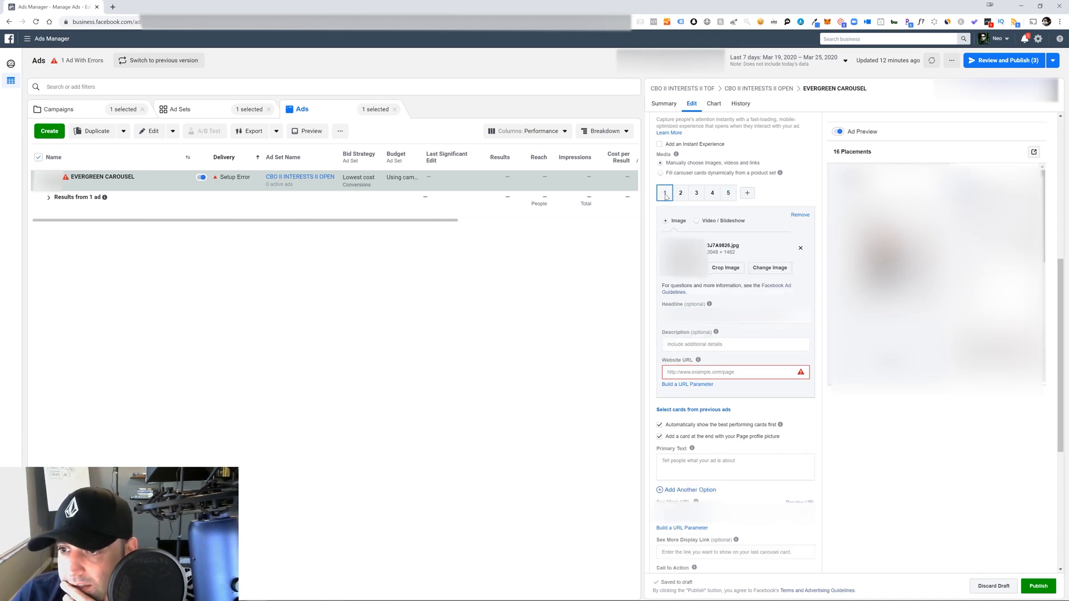
mouse_move(698, 361)
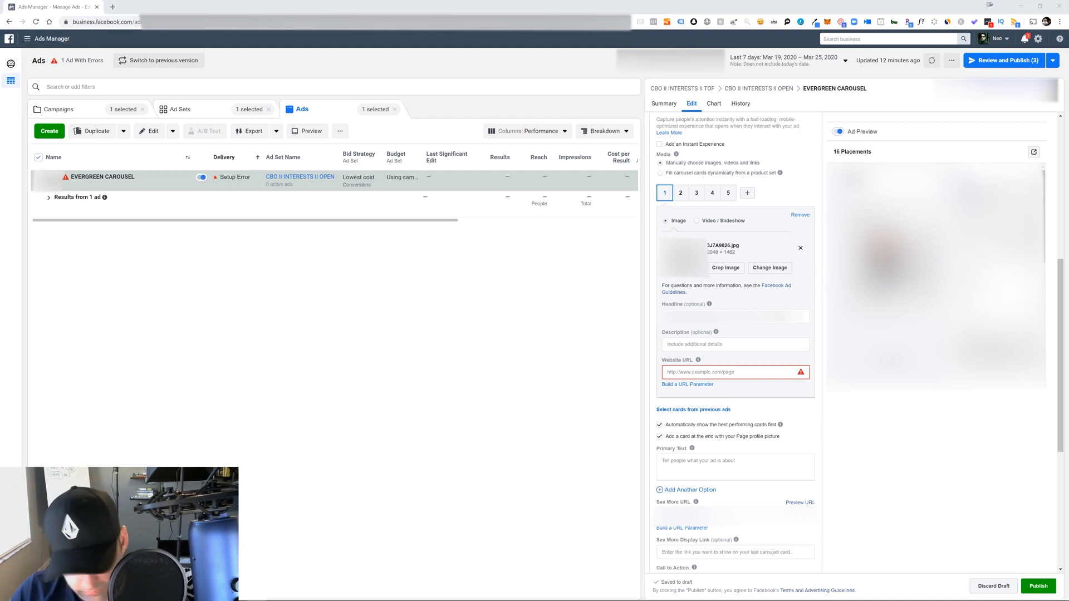
click(717, 372)
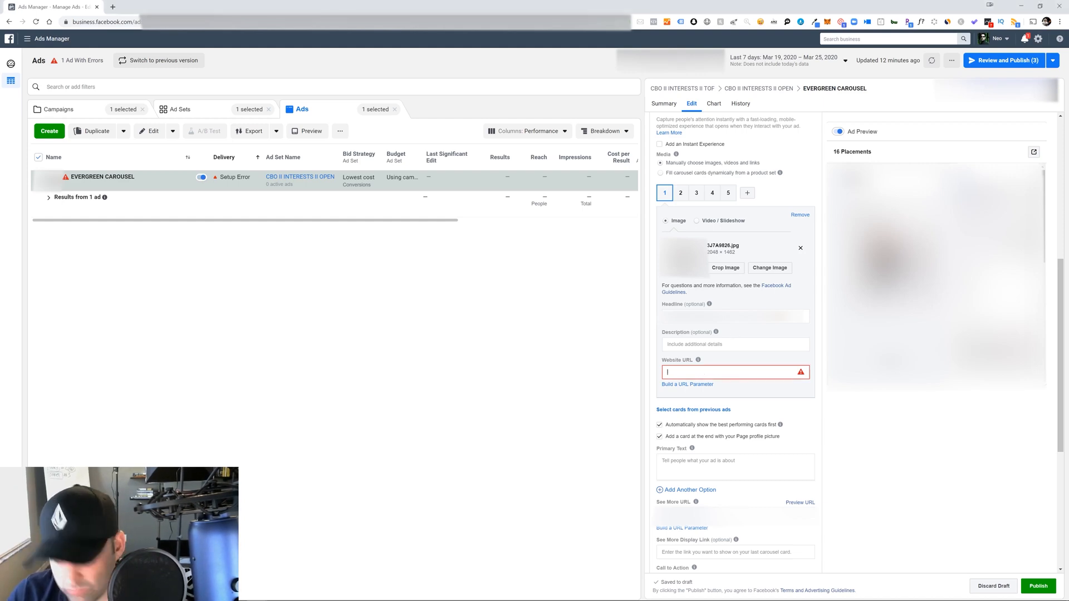
key(ctrl+v)
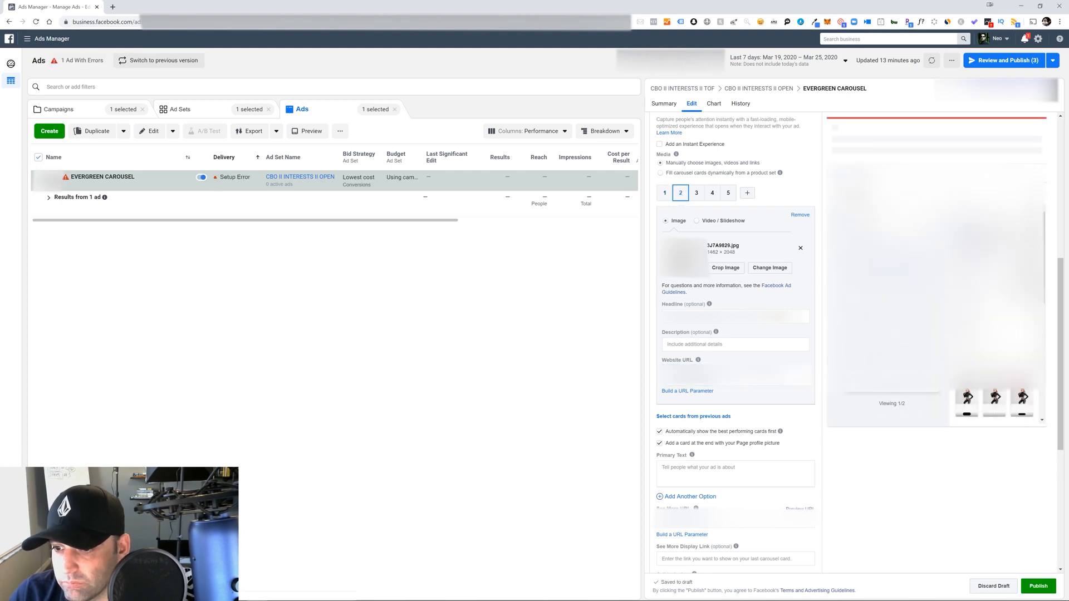
click(697, 192)
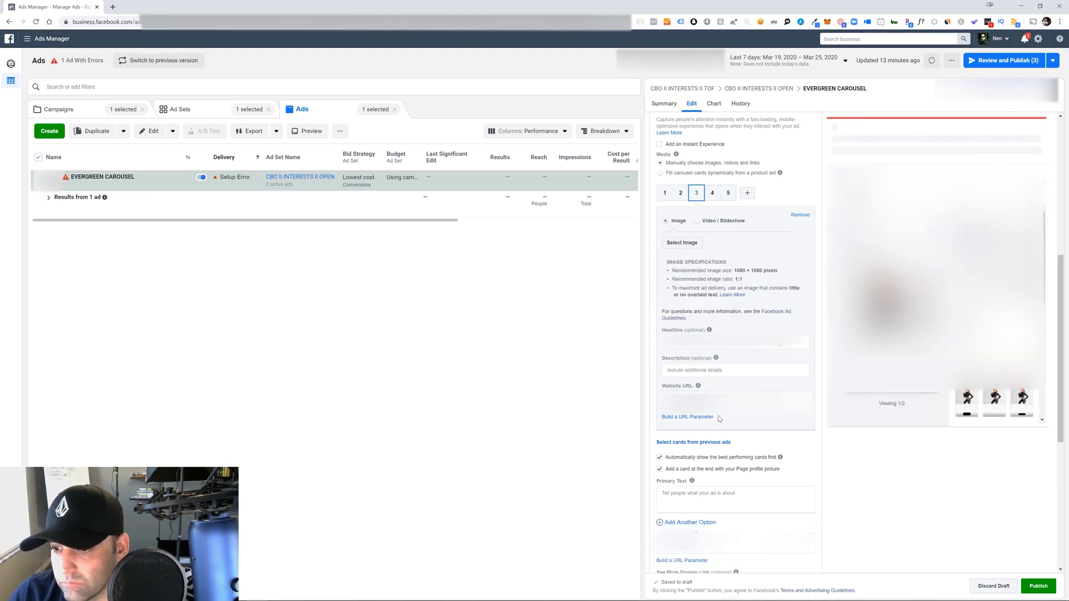
click(717, 192)
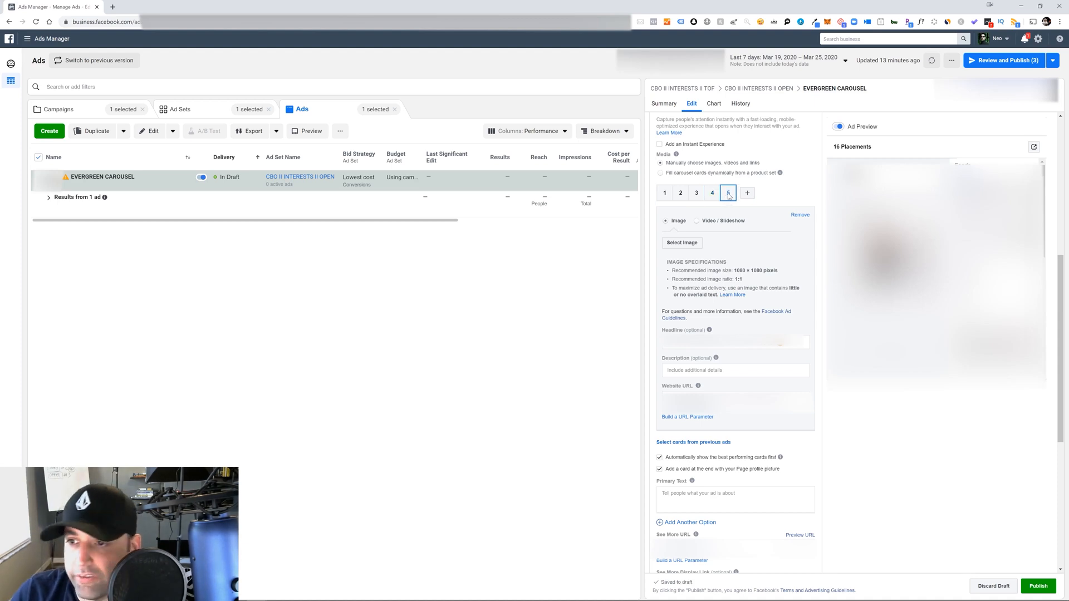
Return to the first carousel card and paste the ad copy into the ad's primary text
click(664, 193)
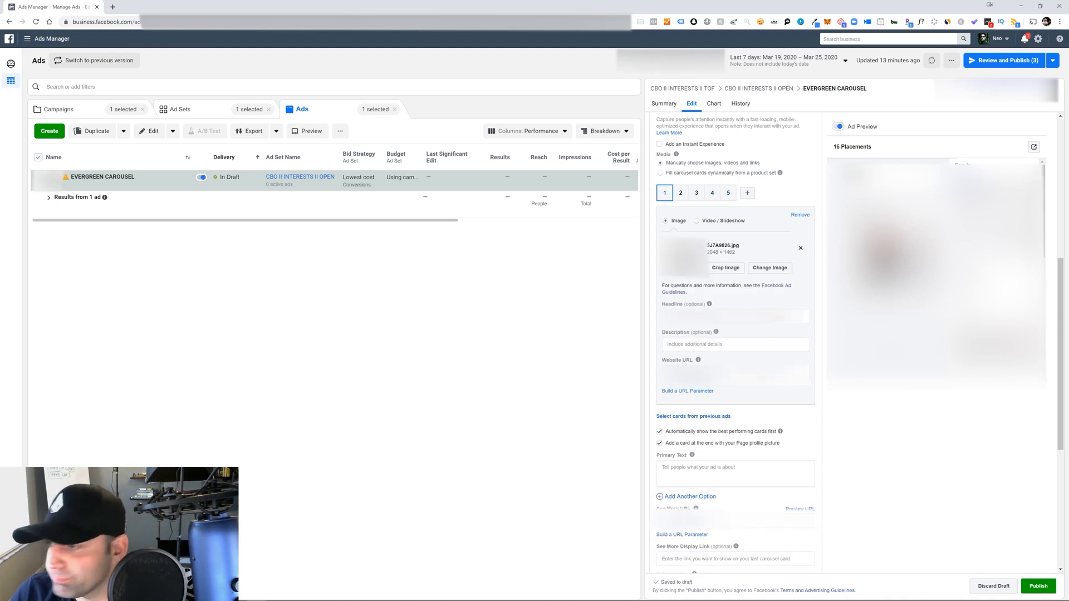
scroll(768, 454, down, 3)
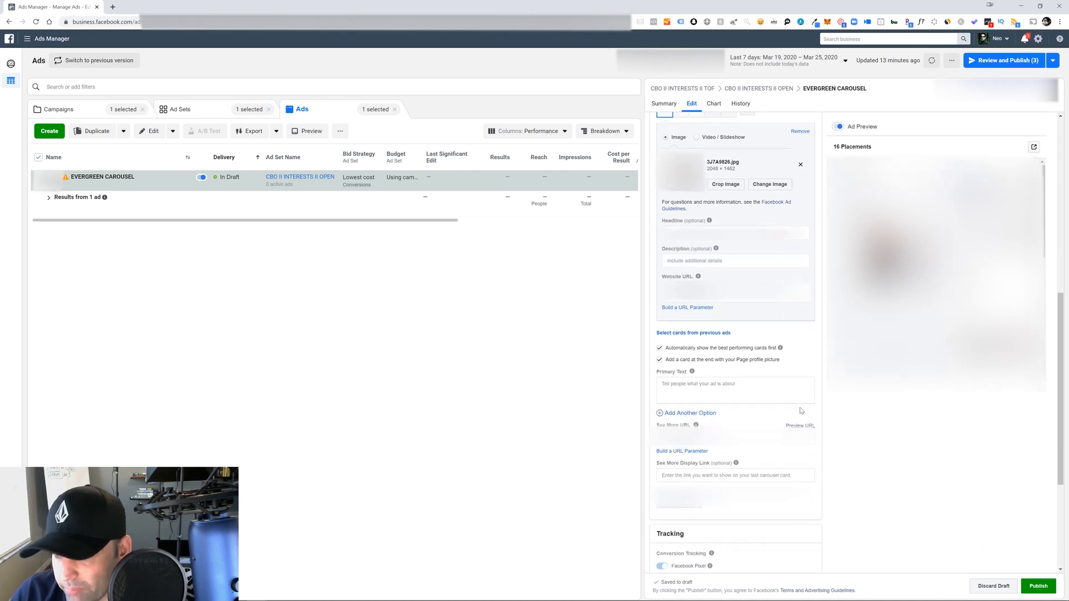
scroll(751, 290, down, 2)
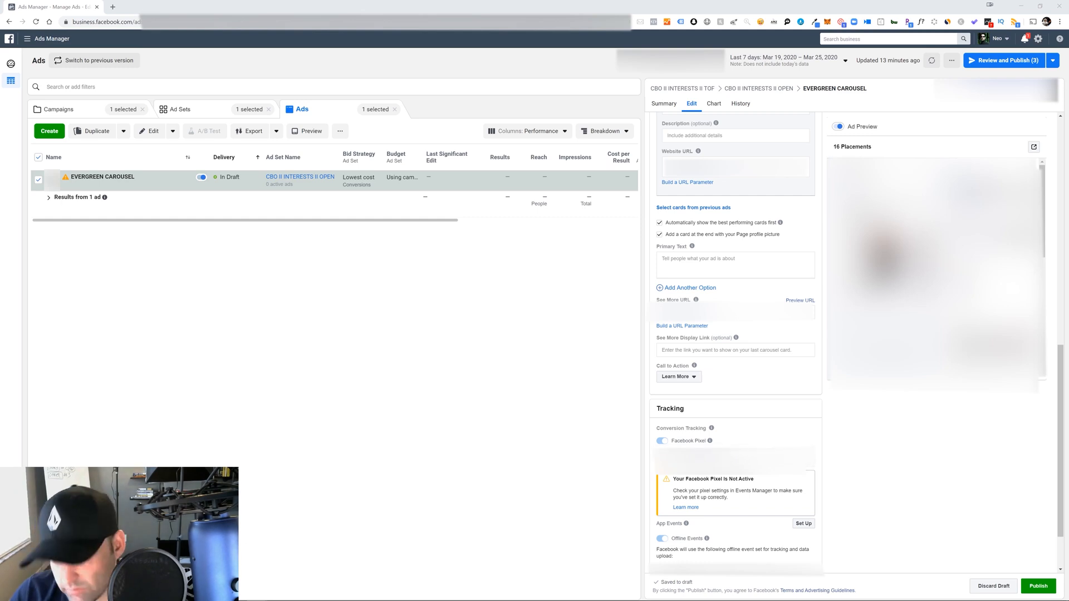
click(735, 264)
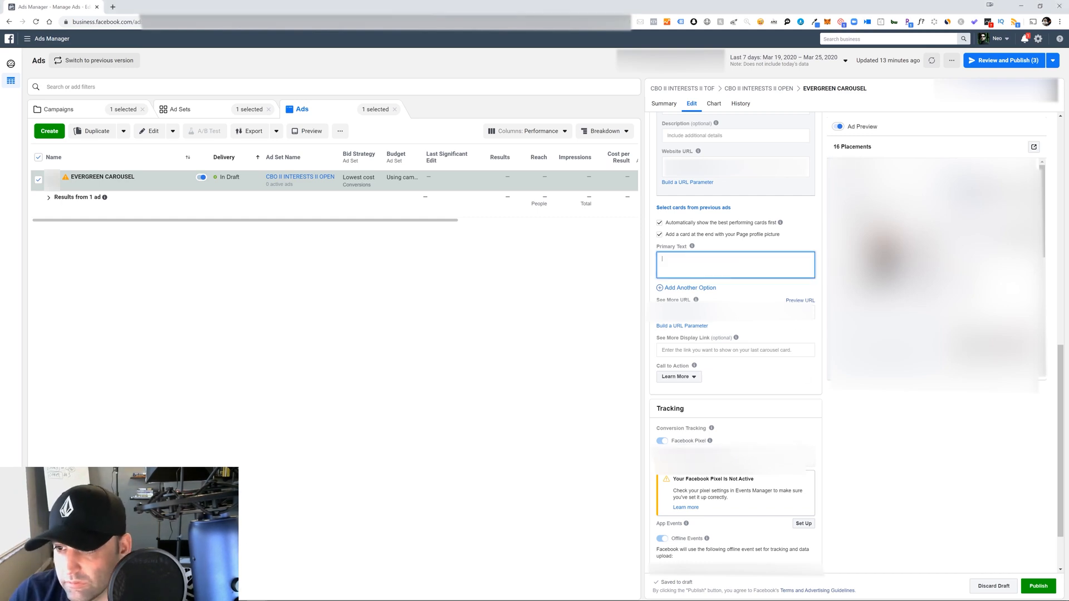
key(ctrl+v)
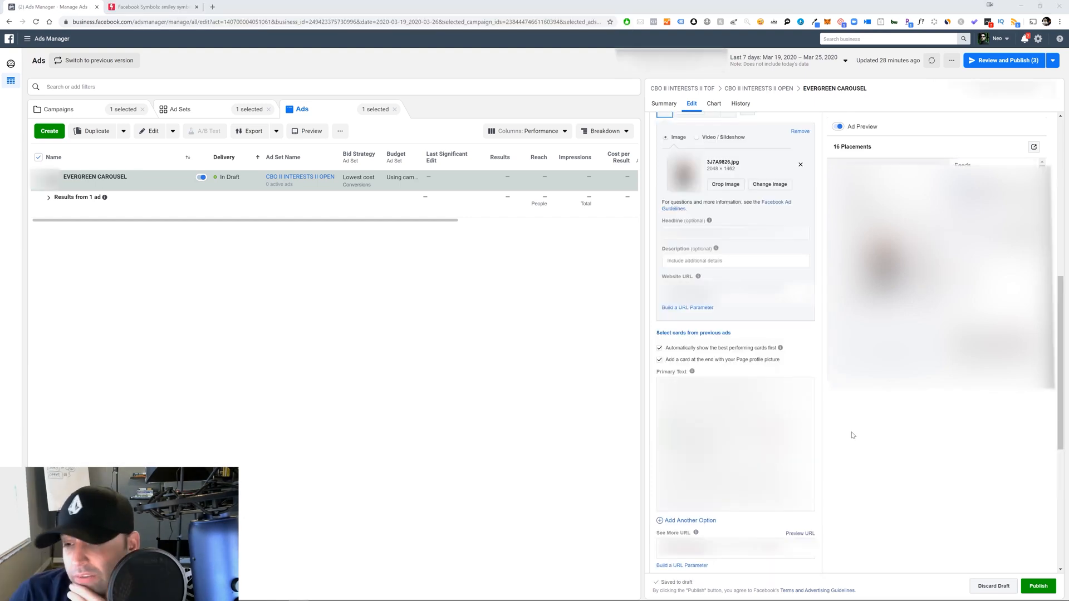
Set the carousel ad's call to action to Shop Now
scroll(852, 434, down, 2)
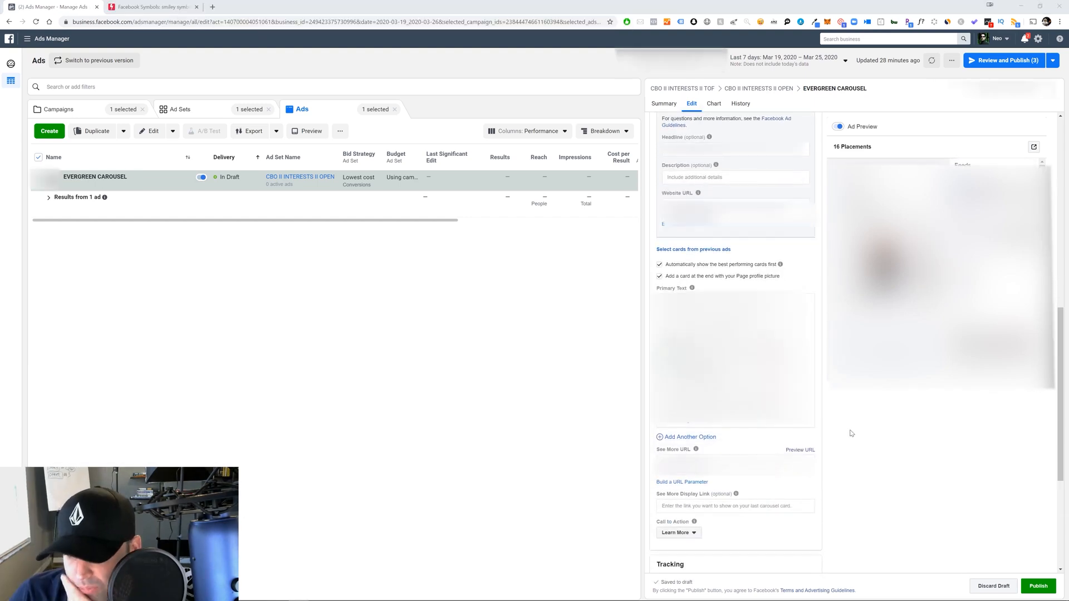
scroll(886, 421, down, 1)
scroll(886, 421, down, 1)
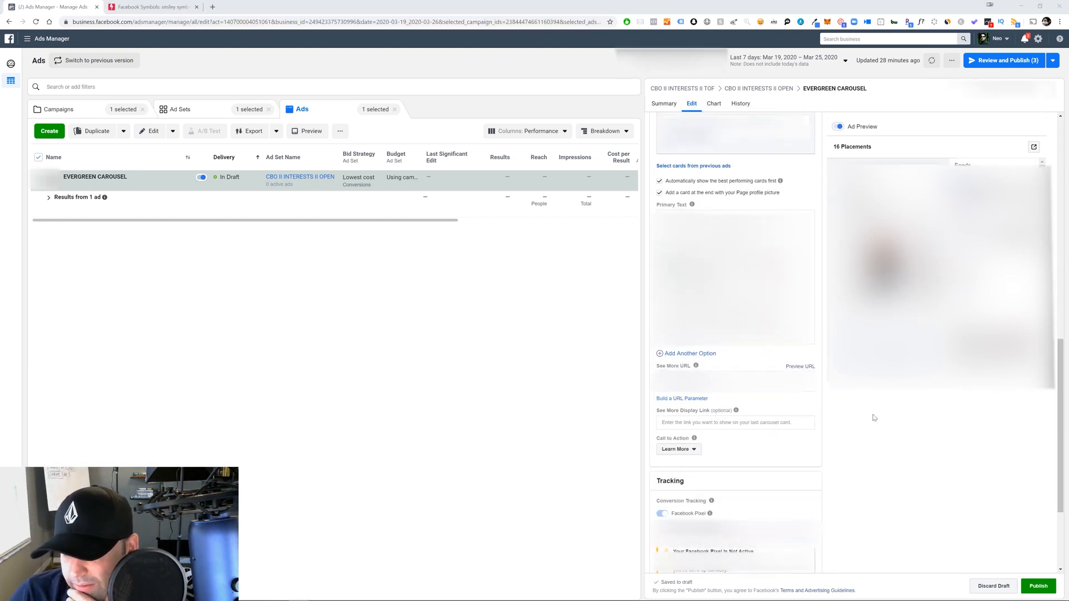
scroll(874, 417, down, 2)
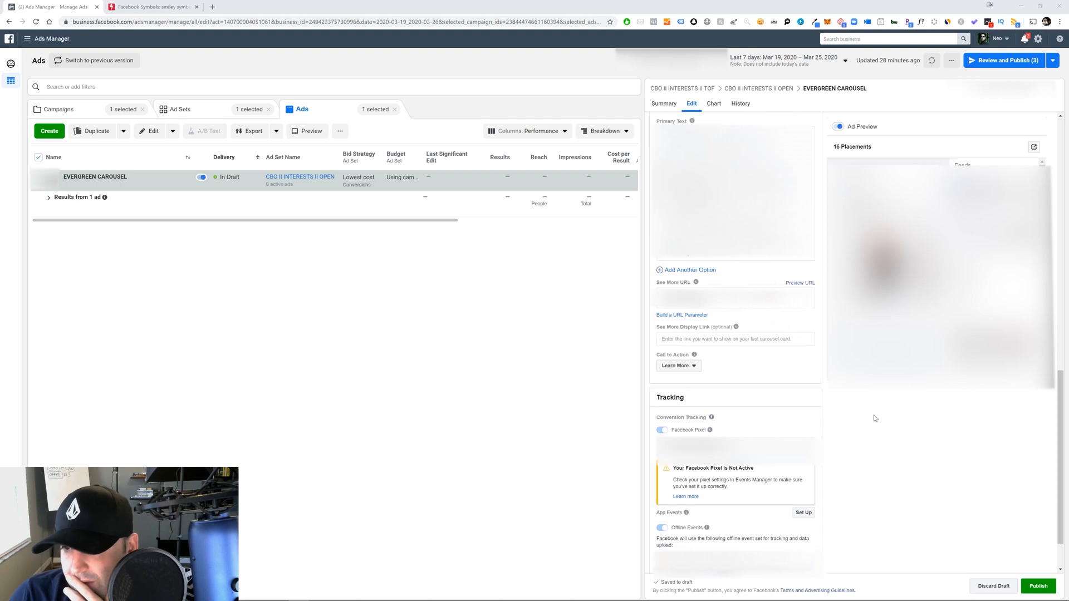
click(685, 370)
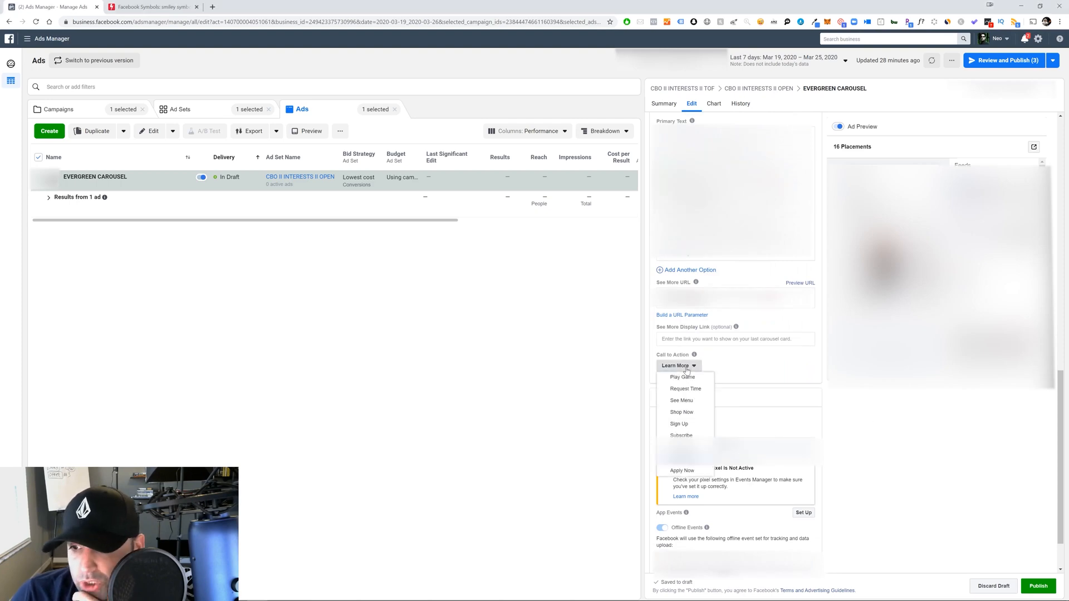
click(689, 416)
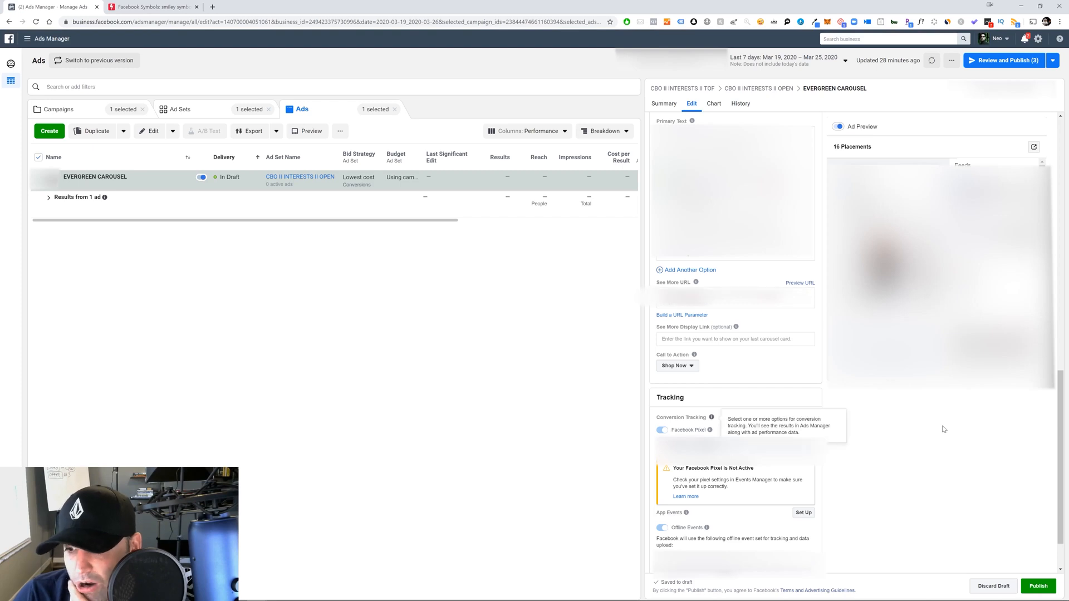
Start building the ad's tracking URL parameters, with campaign source facebook and campaign medium cpc
scroll(943, 429, down, 1)
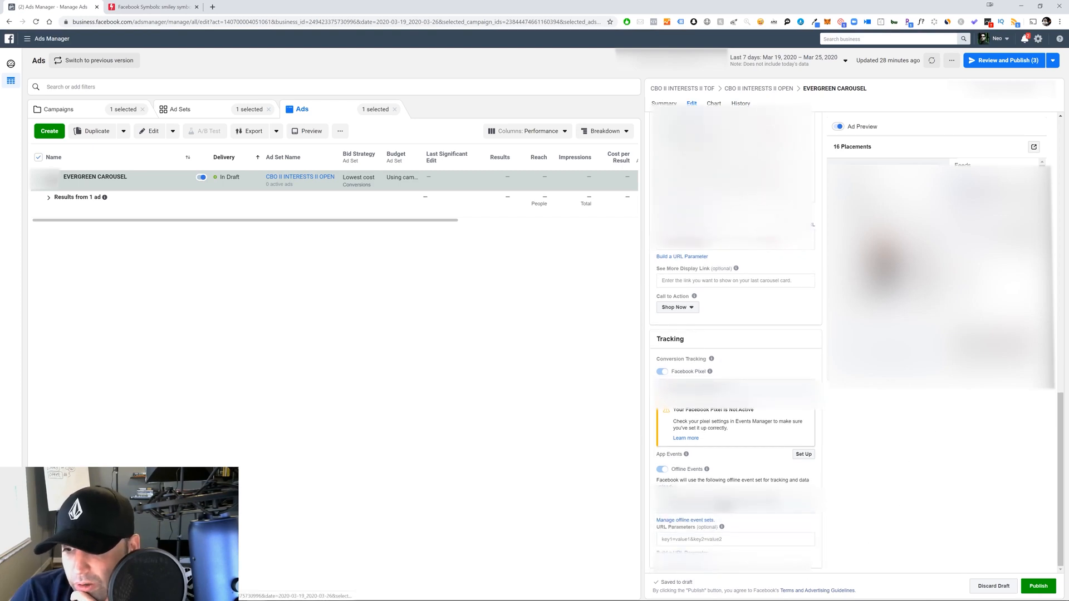
click(682, 552)
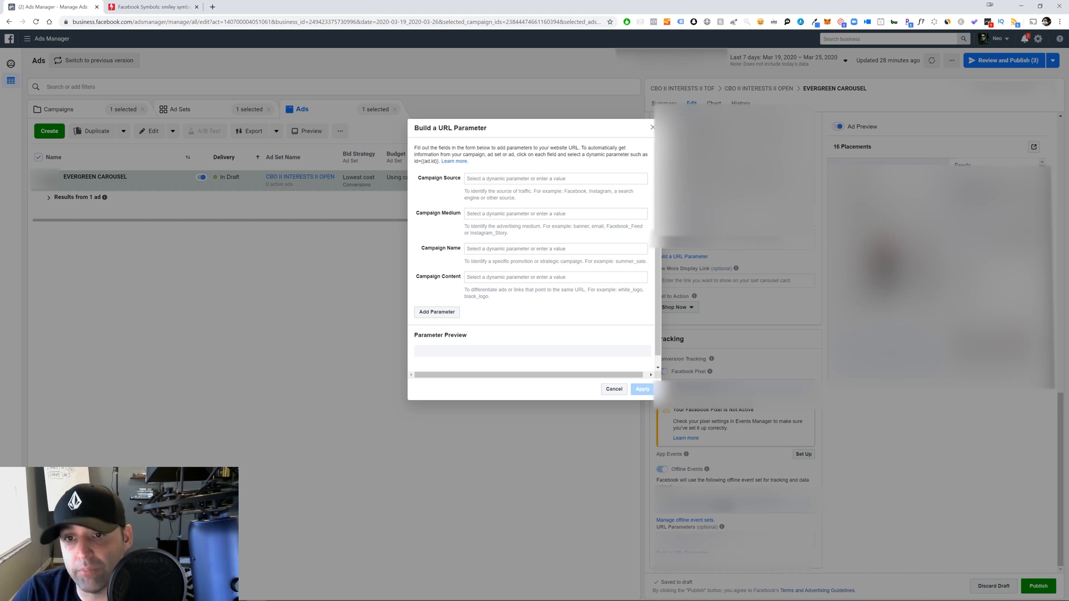
click(481, 181)
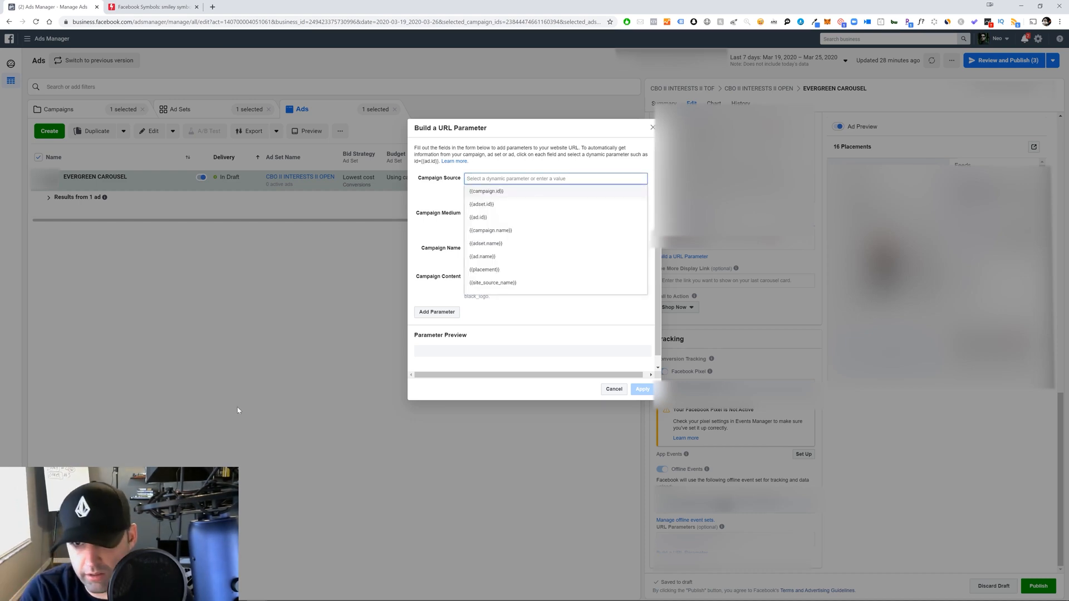
text(FACE)
key(BackSpace)
key(BackSpace)
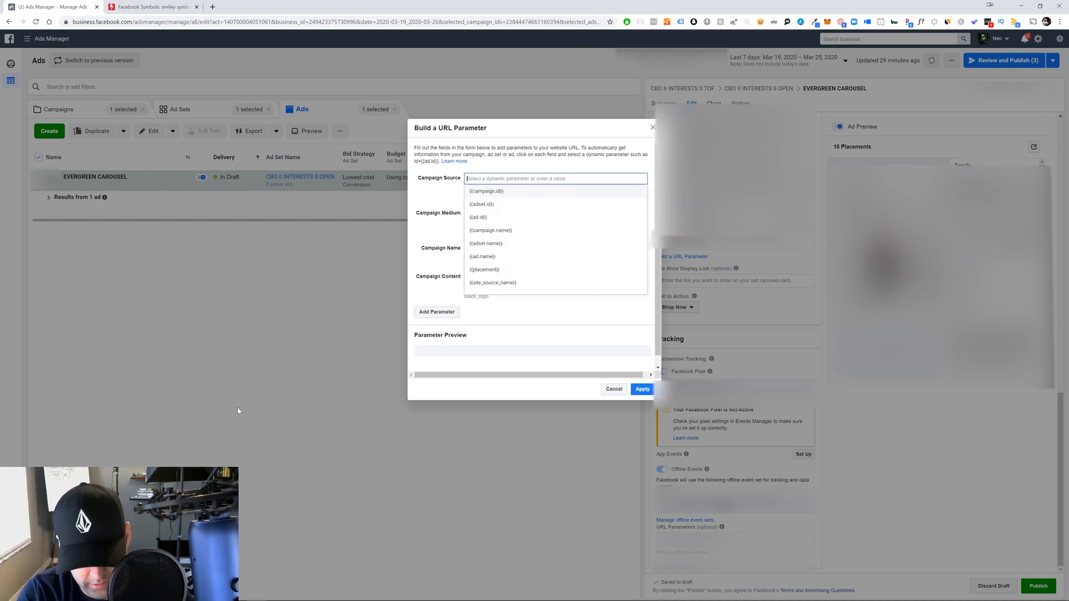
text(facebook)
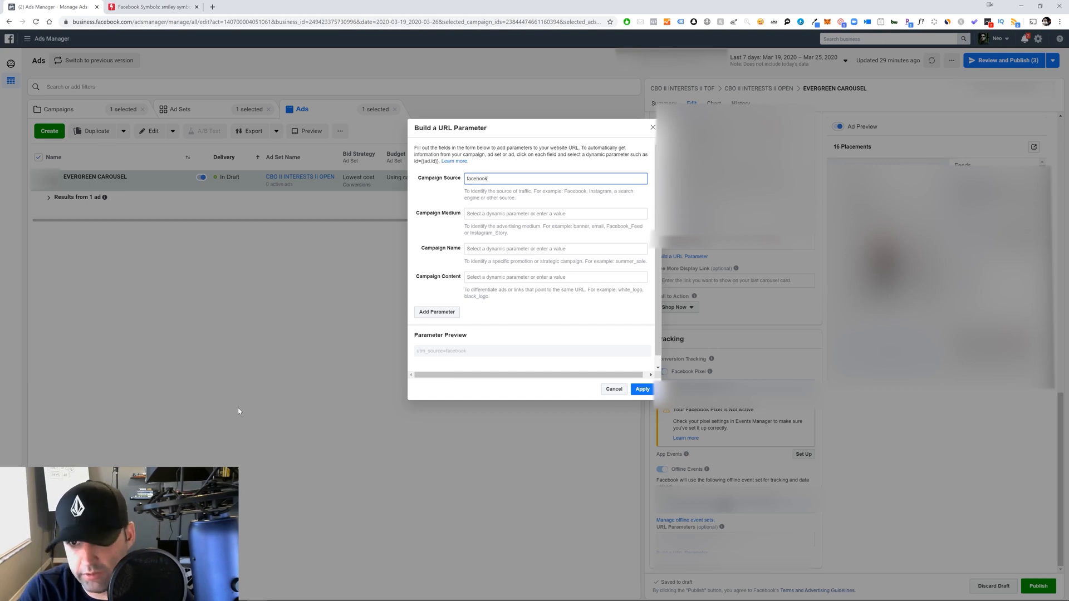
key(Tab)
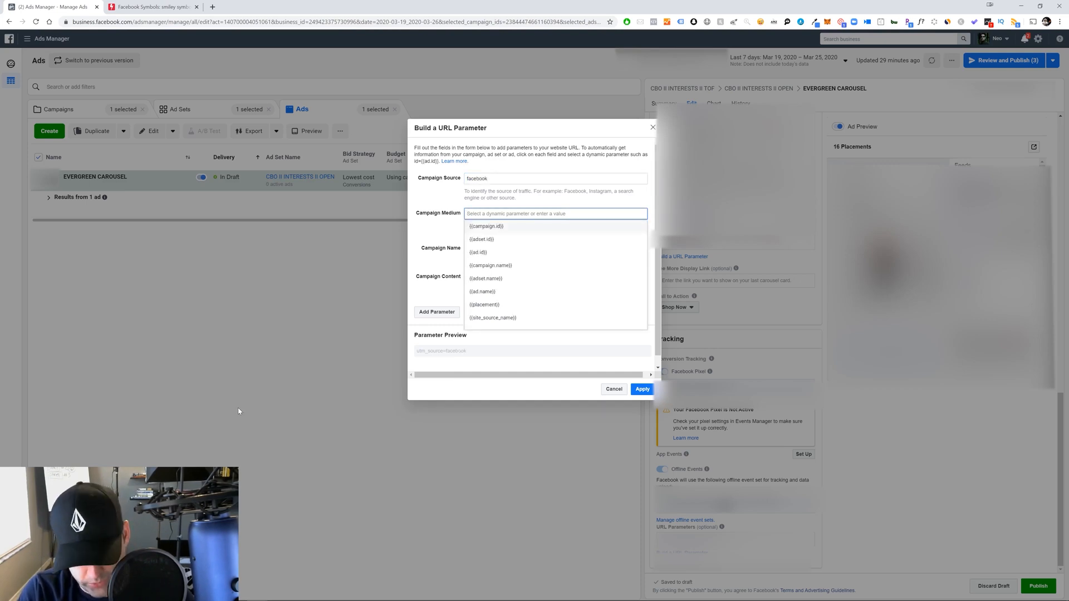
text(cpc)
key(Tab)
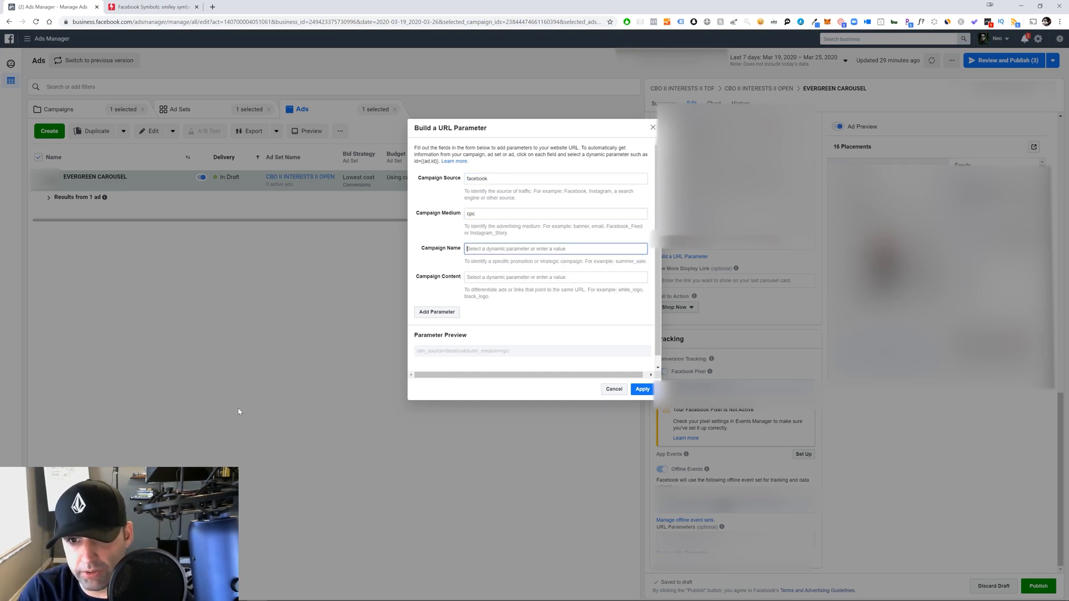
Set the campaign name parameter to {{campaign.name}} and the campaign content parameter to {{adset.name}}
key(Down)
key(Down)
key(Down)
key(Return)
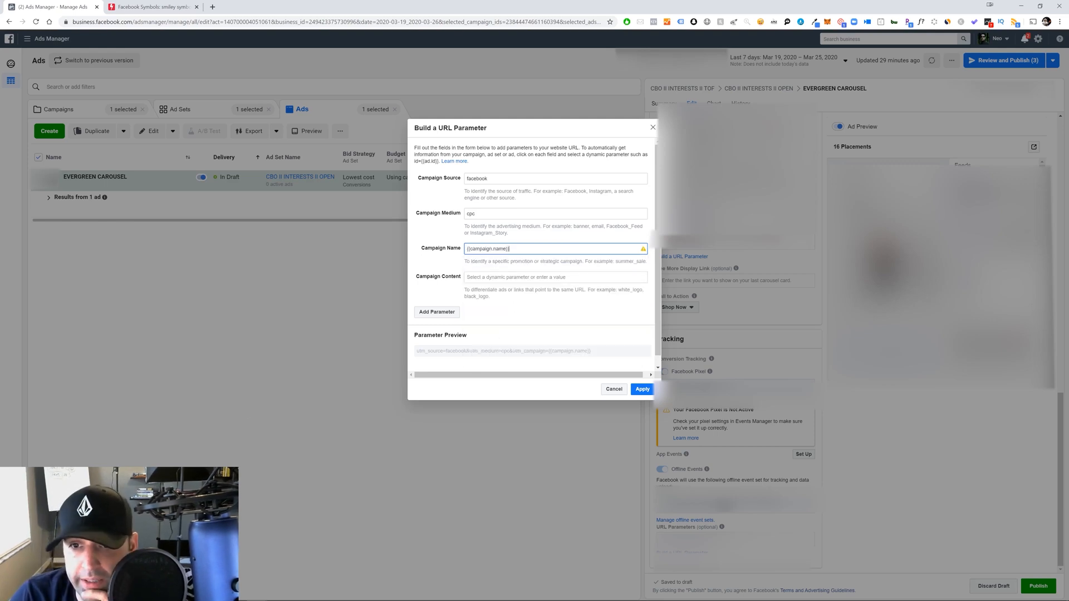
click(482, 278)
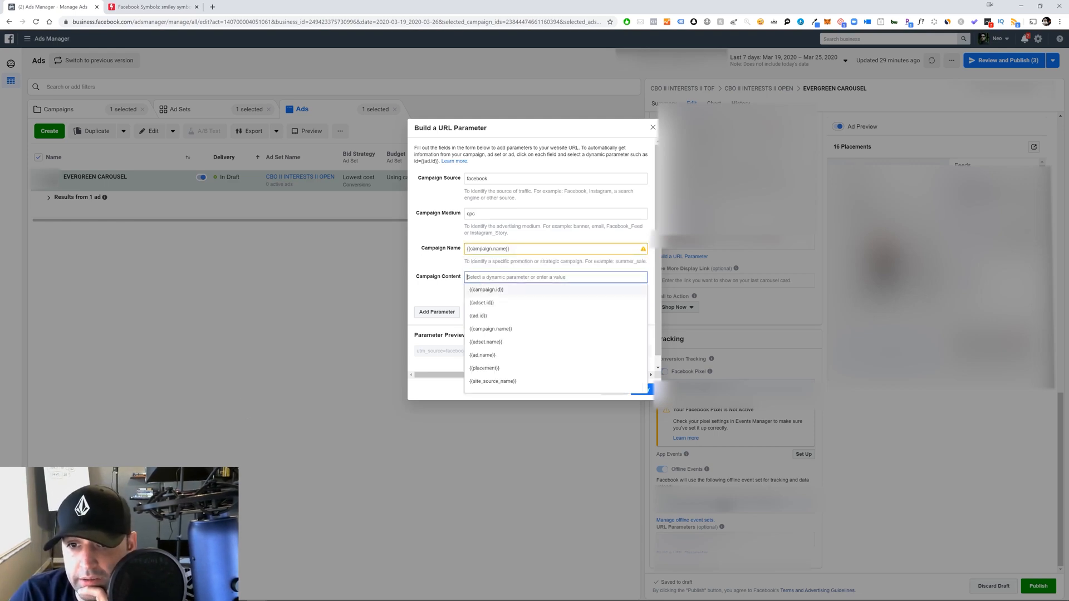
click(488, 343)
Add a custom parameter named adname with the value {{ad.name}} and apply the URL parameters
click(437, 313)
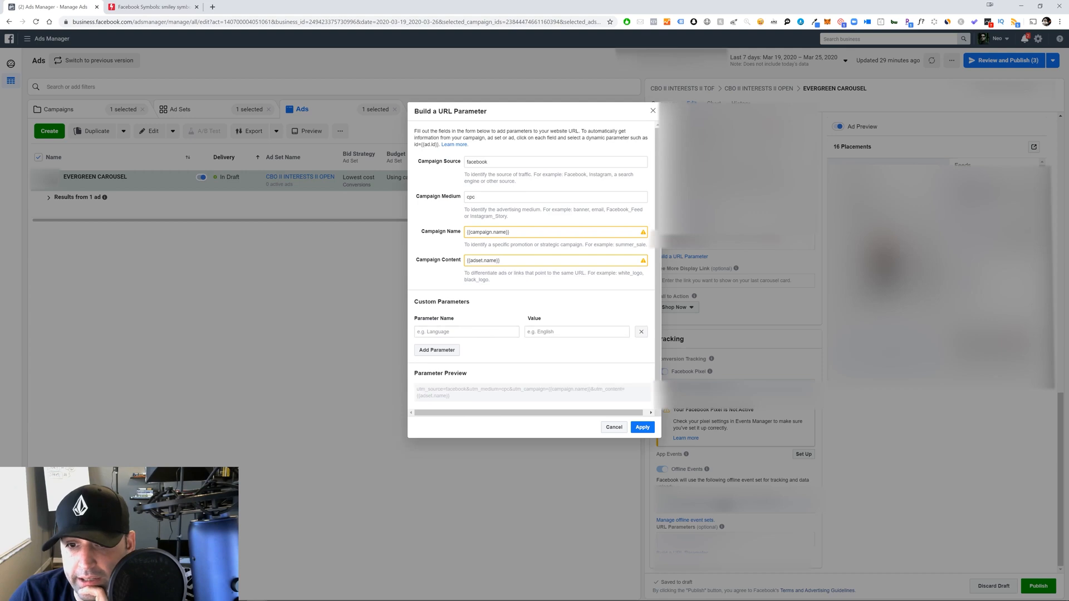
text(adname)
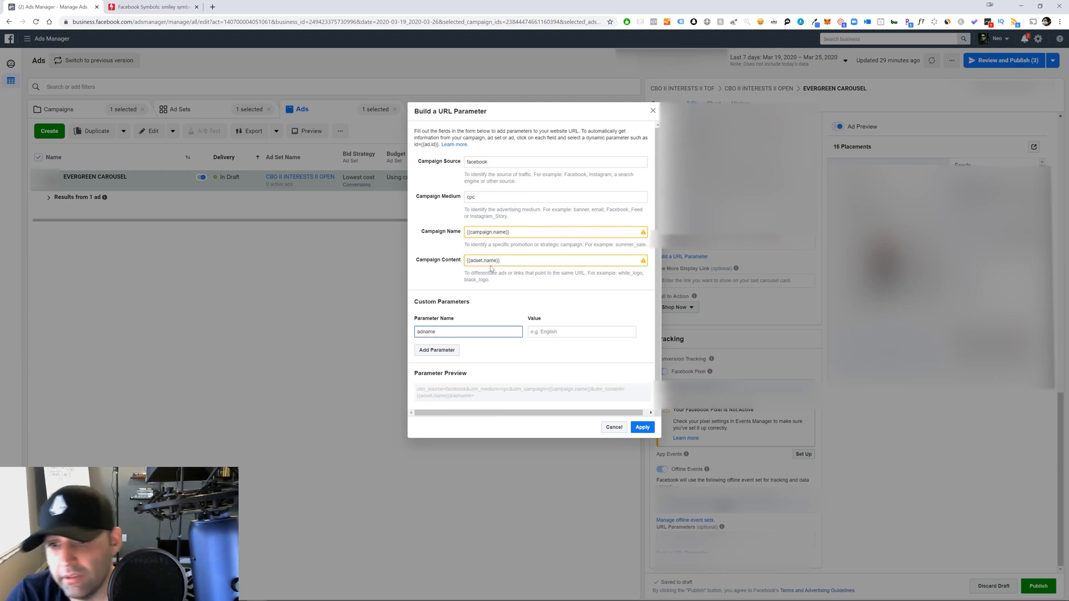
click(573, 330)
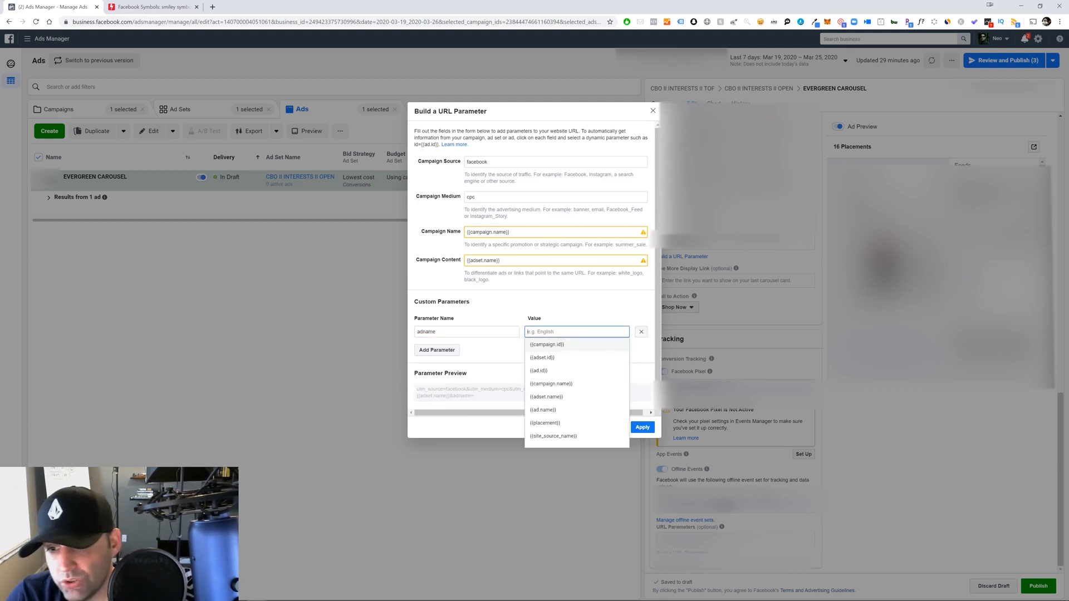
click(561, 409)
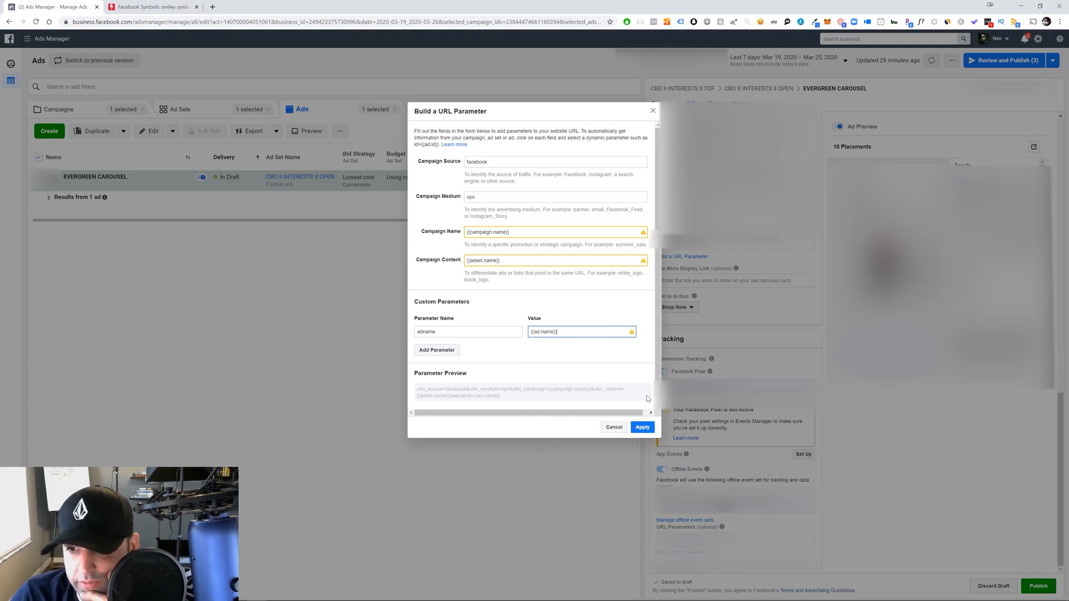
click(642, 427)
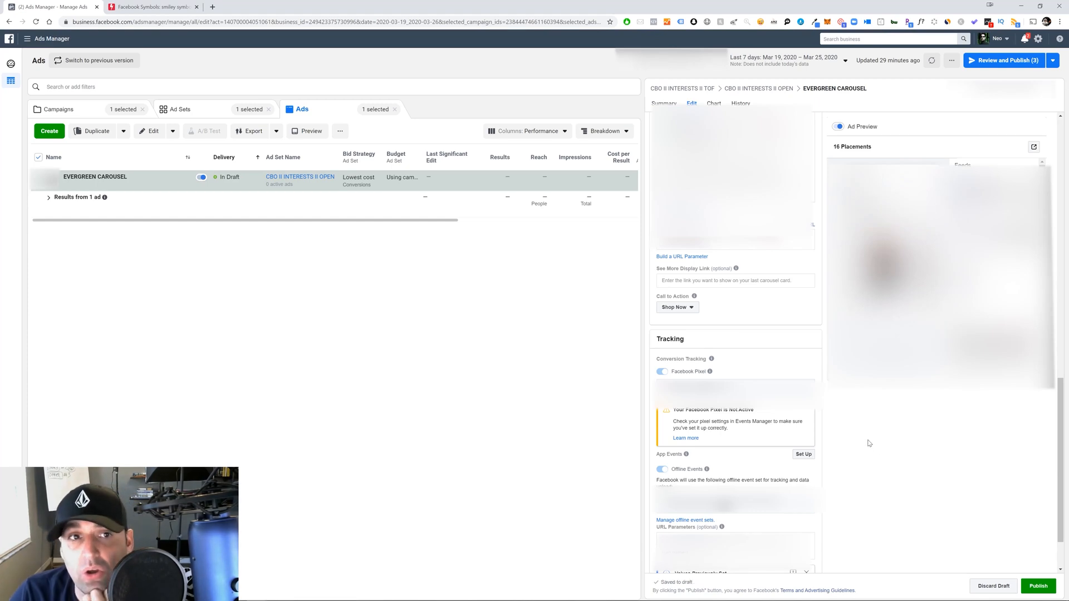
Review the ad's tracking settings, then close the ad editor without publishing the draft
scroll(878, 449, down, 1)
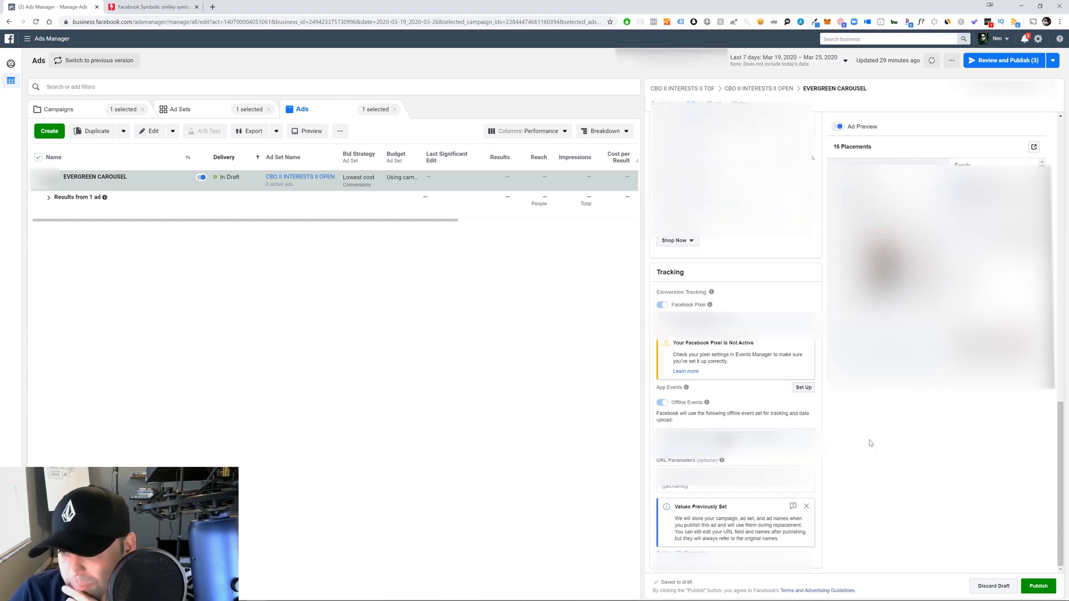
scroll(870, 443, up, 3)
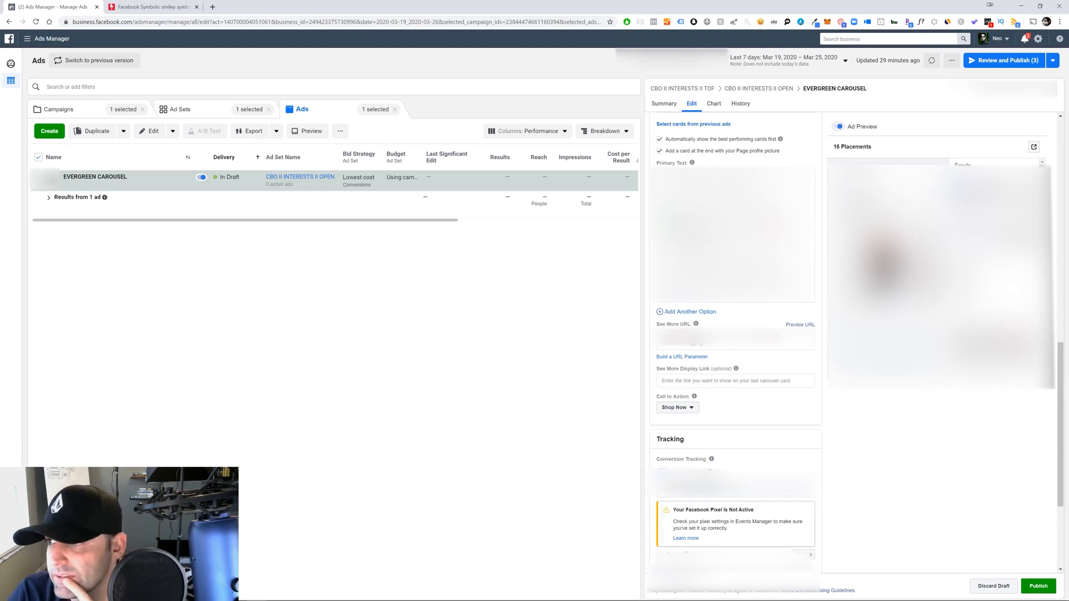
click(580, 297)
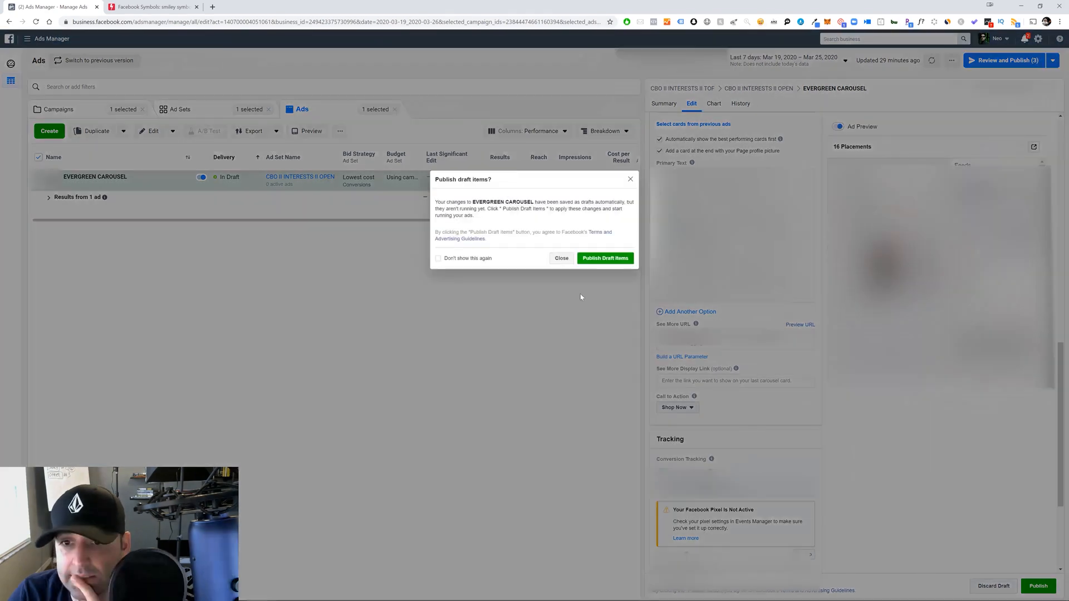
click(566, 257)
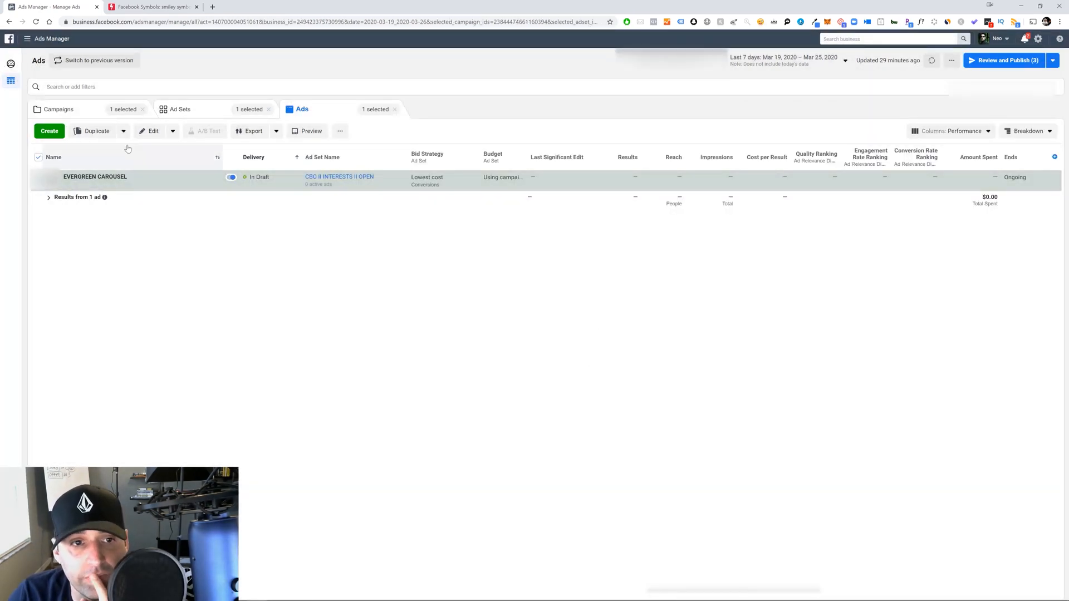
Duplicate the EVERGREEN CAROUSEL ad once into the existing campaign CBO II INTERESTS II TOF, ad set CBO II INTERESTS II OPEN
click(95, 131)
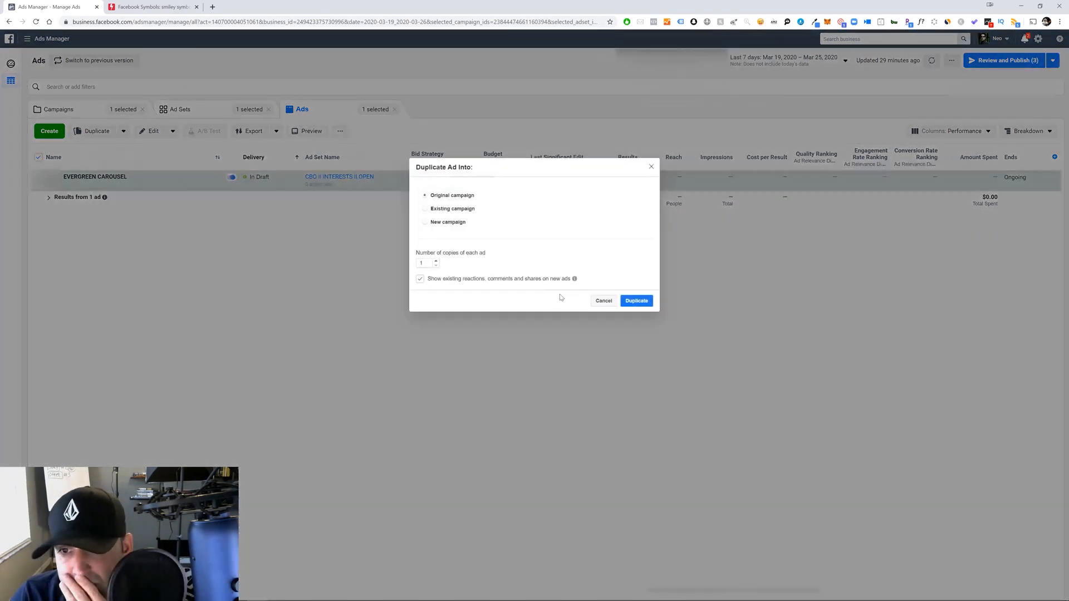
click(425, 211)
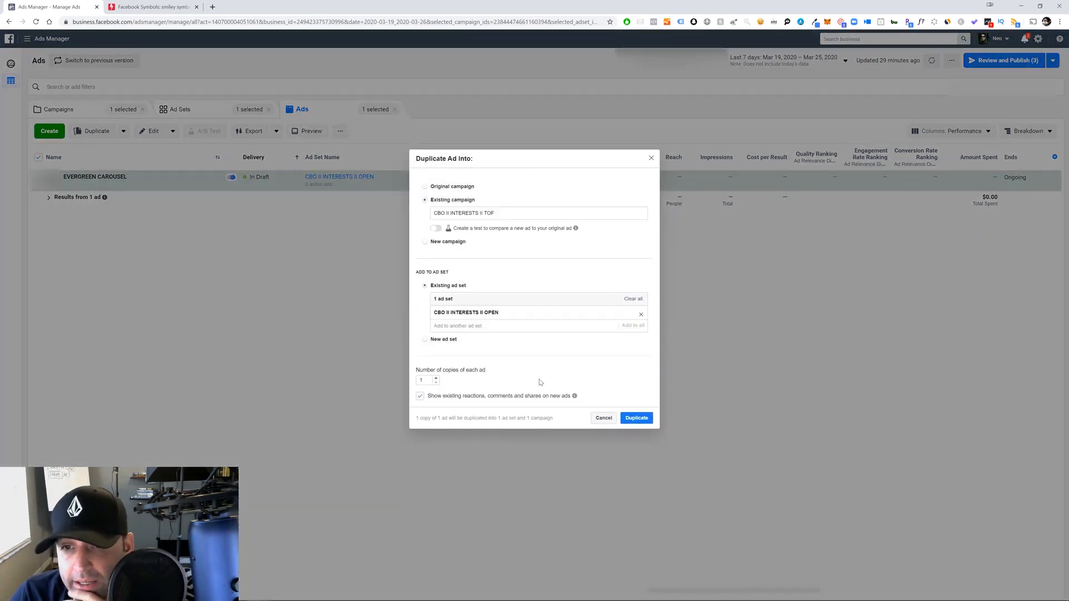
click(635, 419)
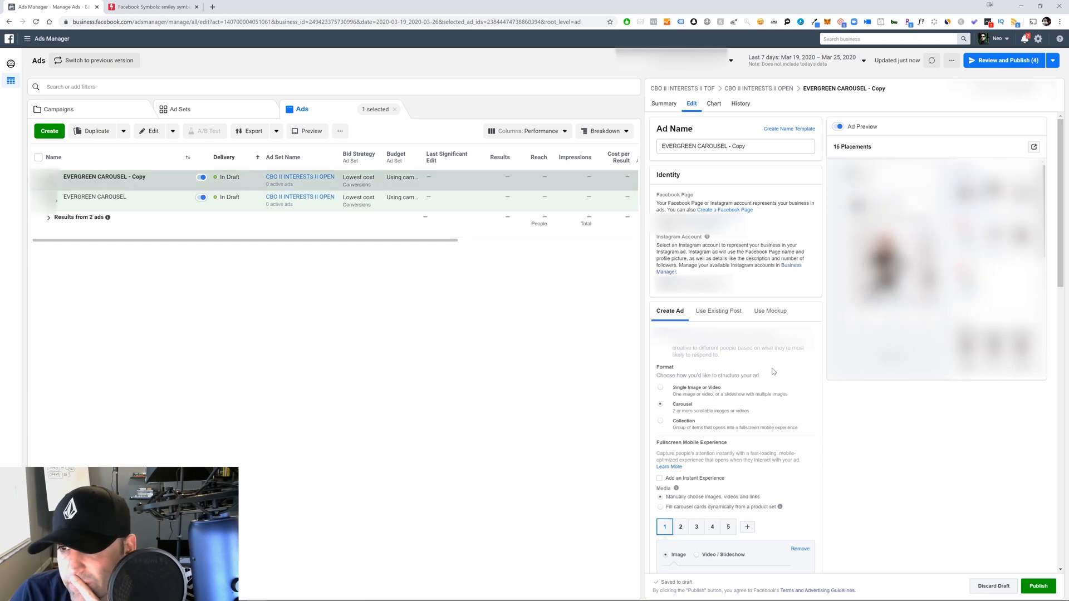
Change the duplicated ad's format to Single Image or Video
scroll(774, 370, down, 2)
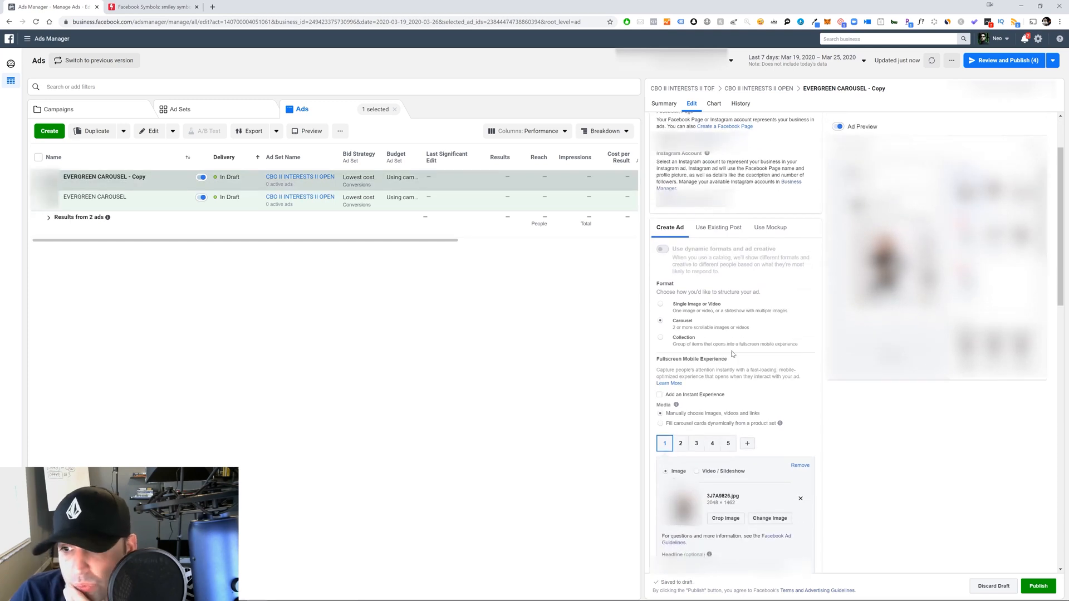
click(663, 305)
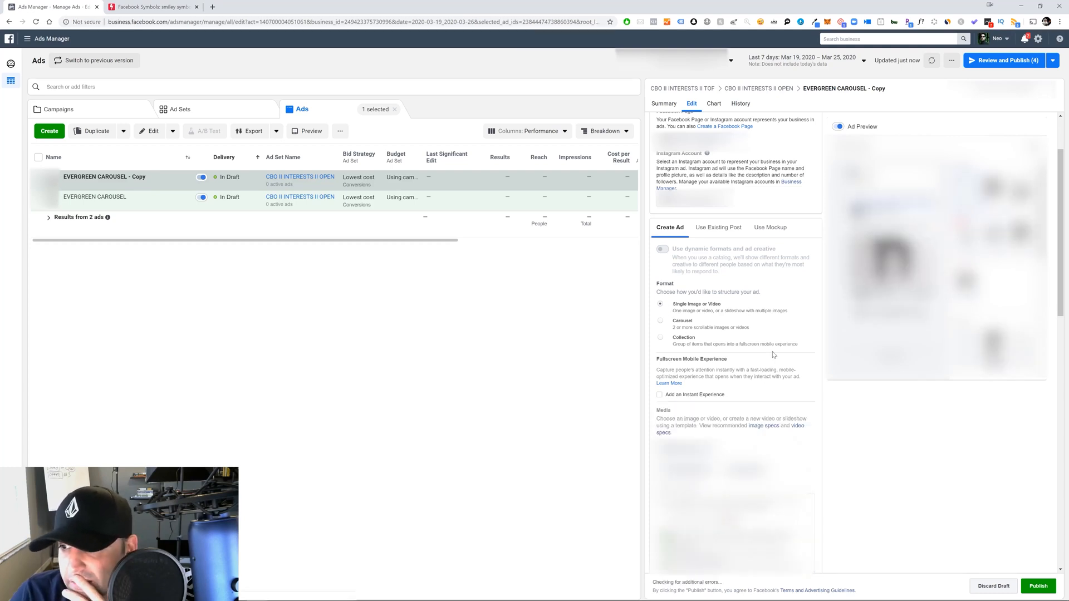
scroll(778, 352, down, 5)
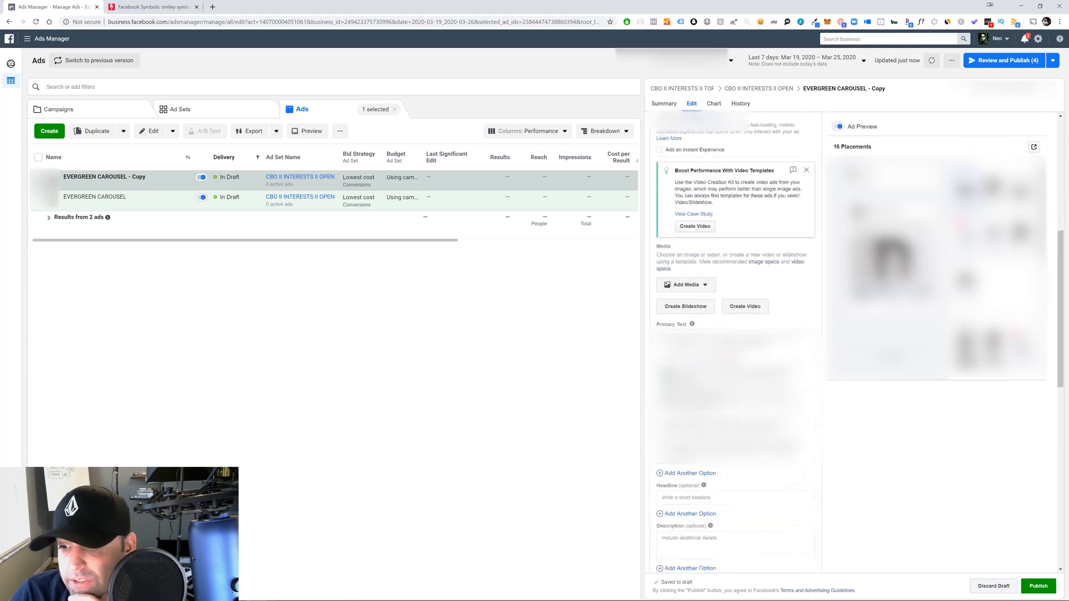
scroll(854, 552, up, 5)
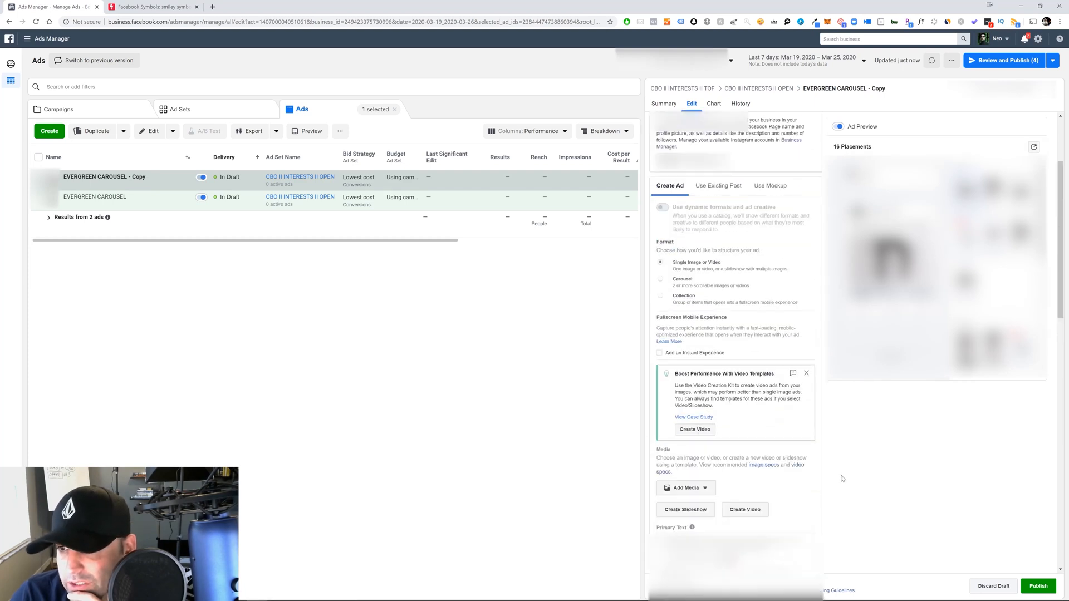
scroll(724, 355, down, 2)
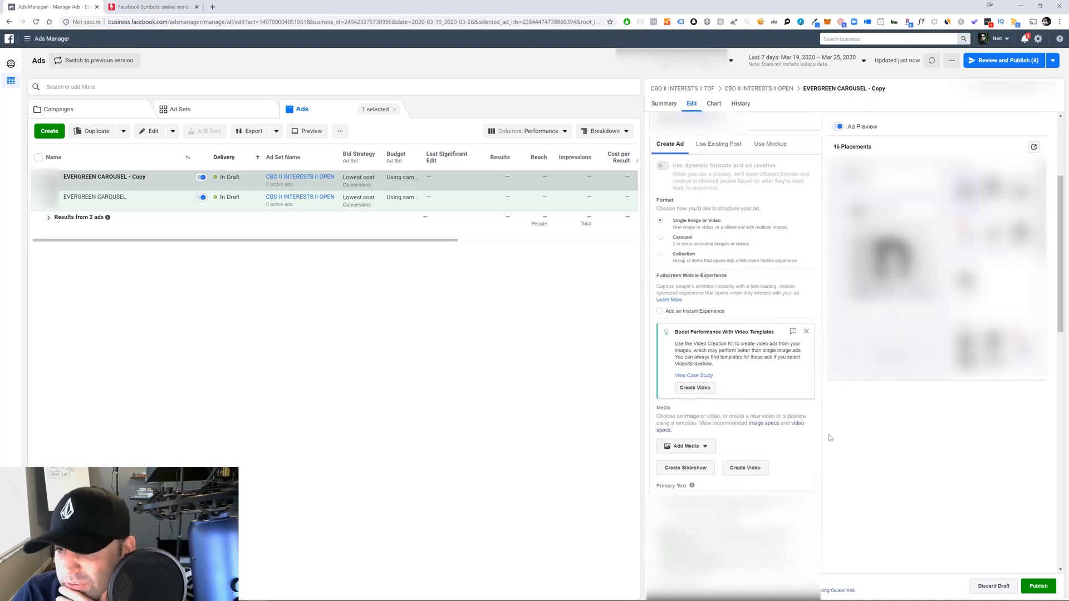
Start a new video in the Video Creation Kit and add the selected account images to it
scroll(857, 415, down, 2)
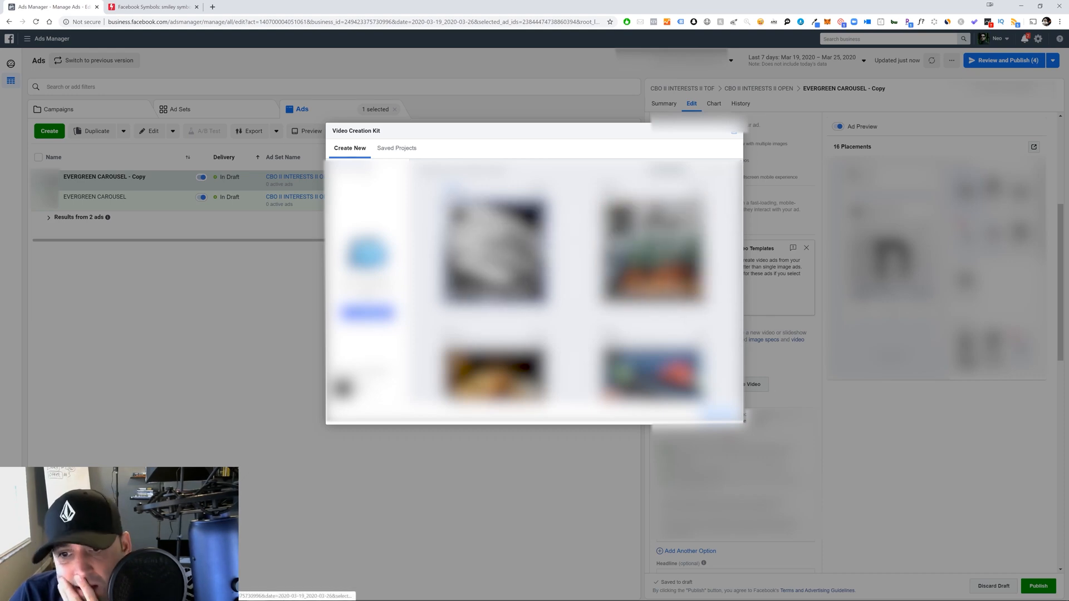
scroll(534, 278, down, 2)
scroll(534, 278, up, 2)
click(368, 313)
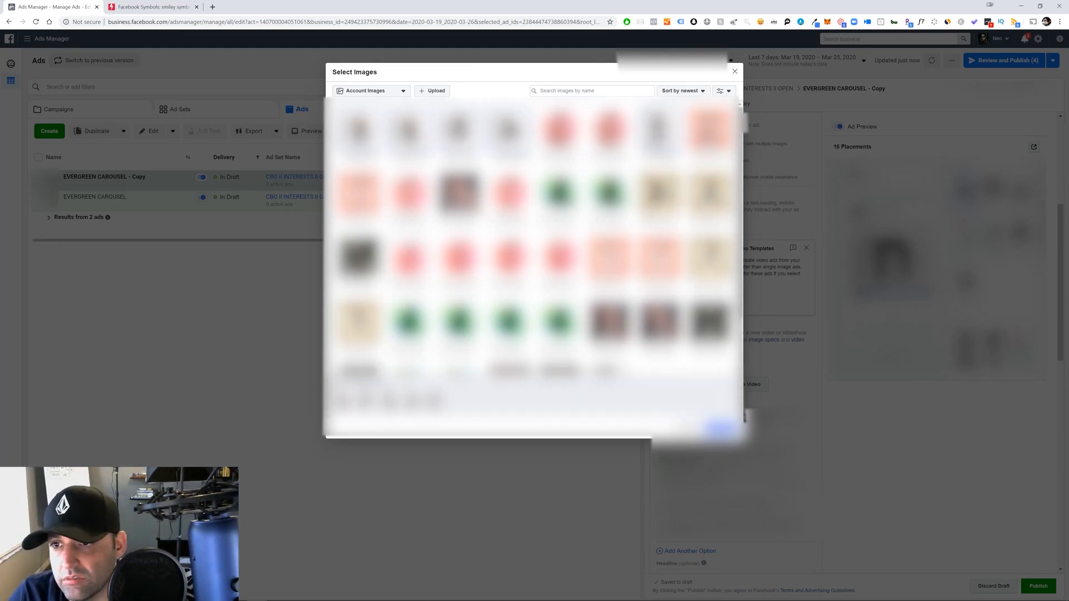
click(722, 429)
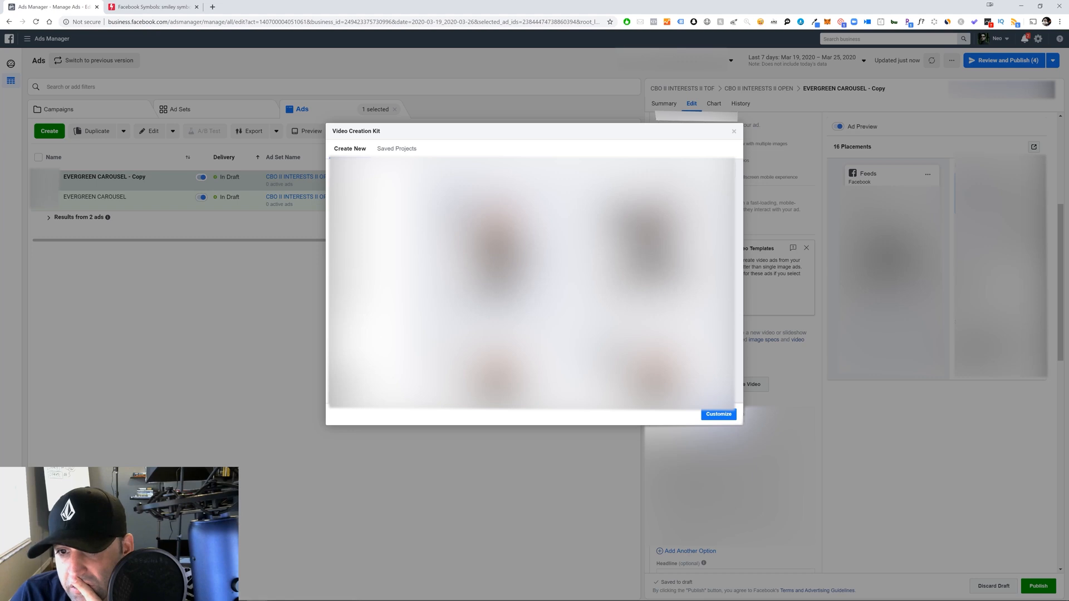
Examine the Video Creation Kit templates as previewed with the chosen images
scroll(534, 284, down, 4)
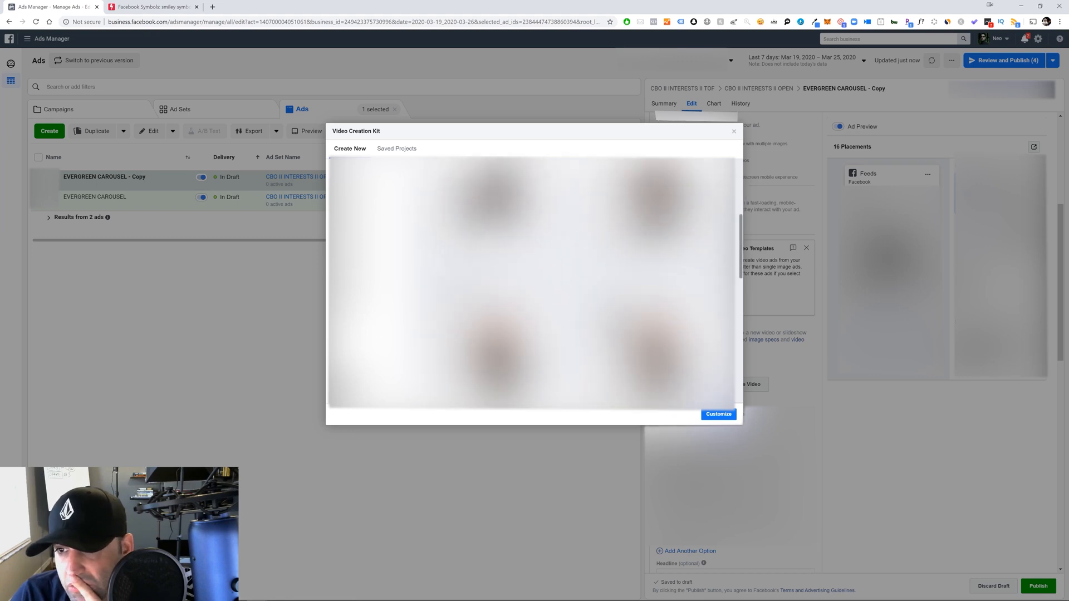
scroll(534, 284, up, 2)
scroll(535, 283, down, 4)
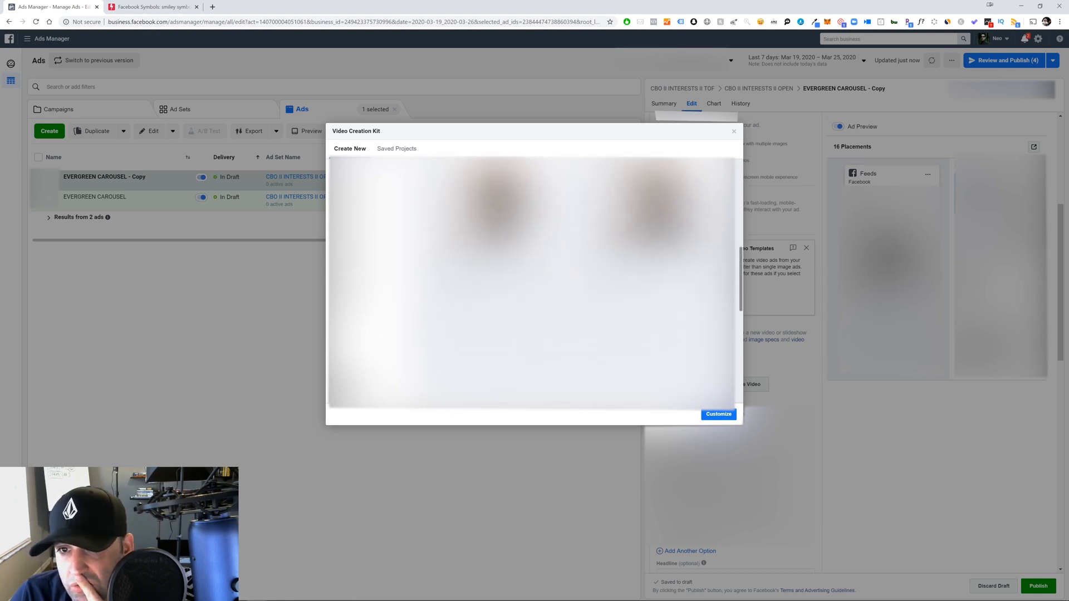
scroll(535, 284, down, 5)
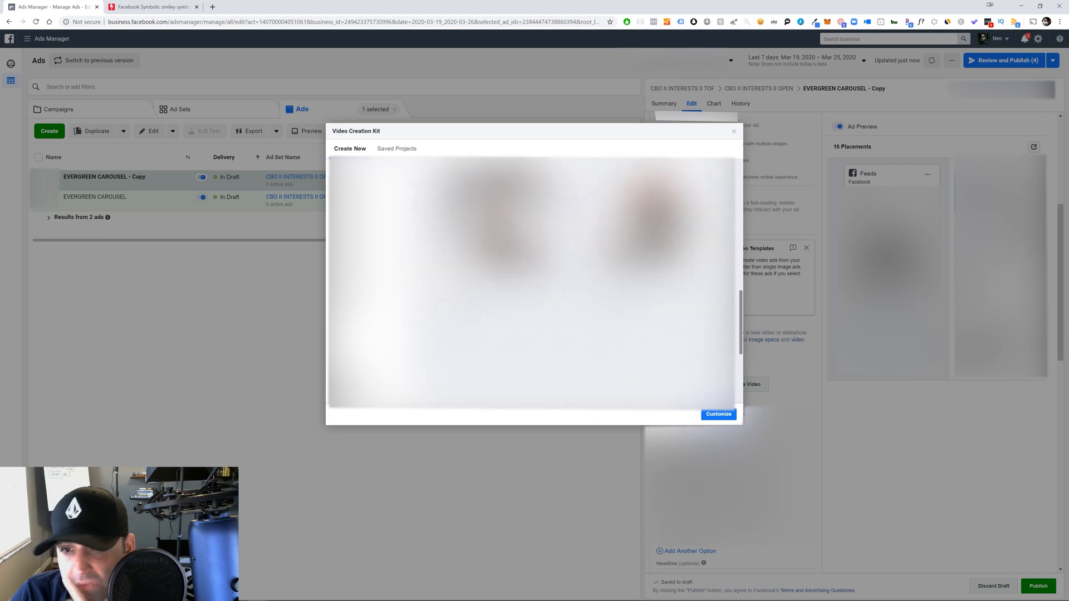
scroll(532, 284, down, 4)
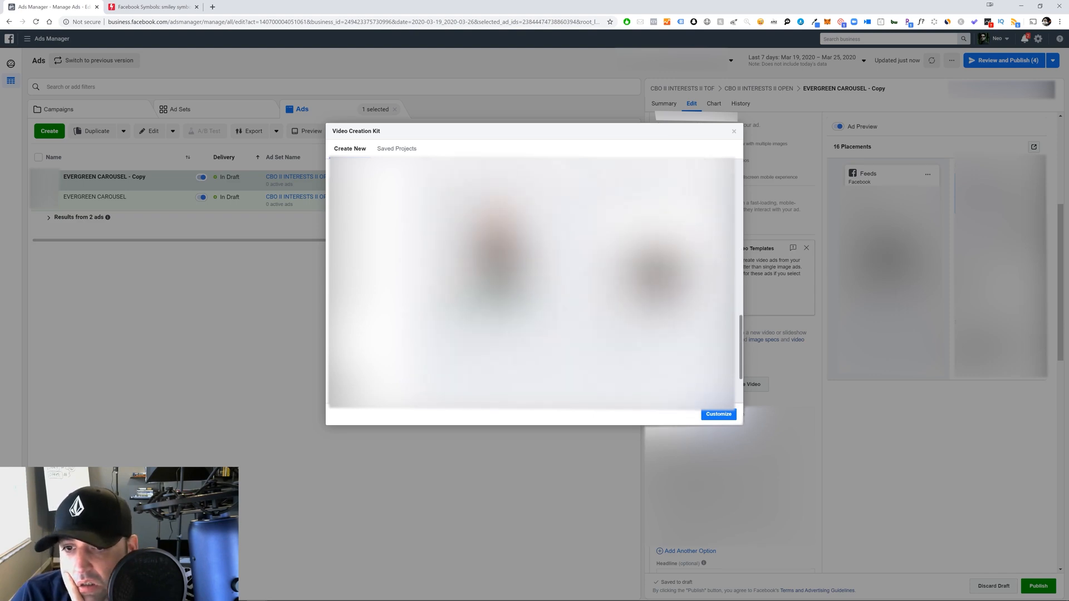
scroll(531, 284, down, 5)
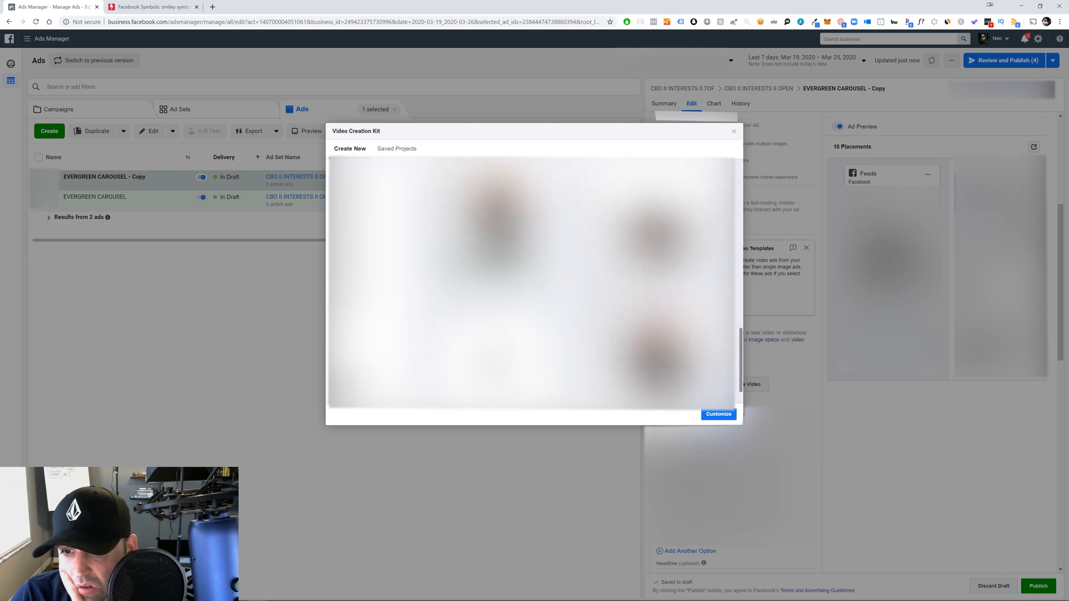
scroll(531, 284, up, 10)
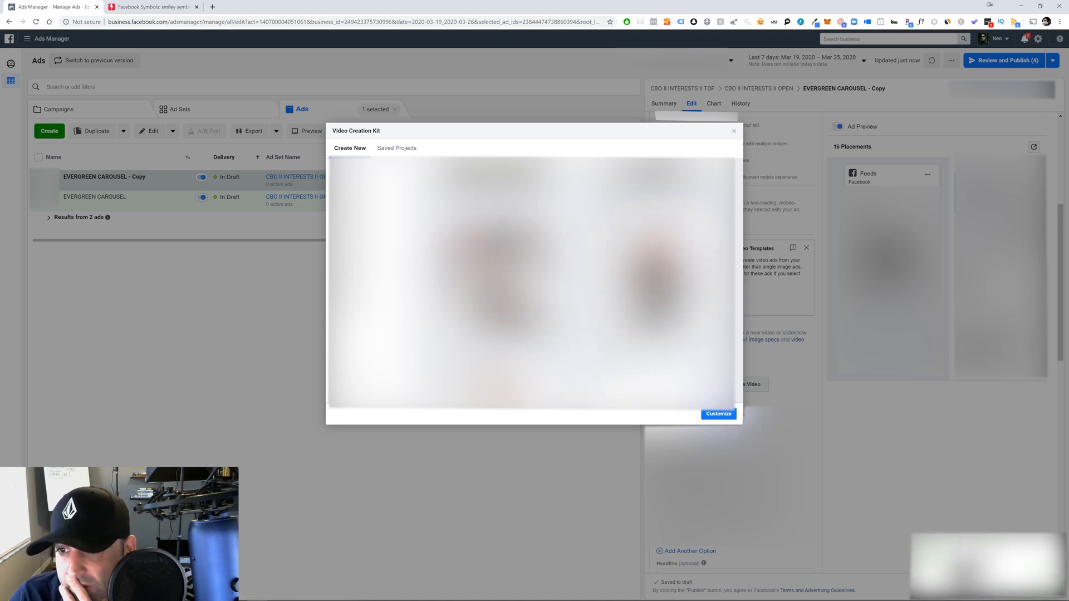
scroll(532, 284, up, 3)
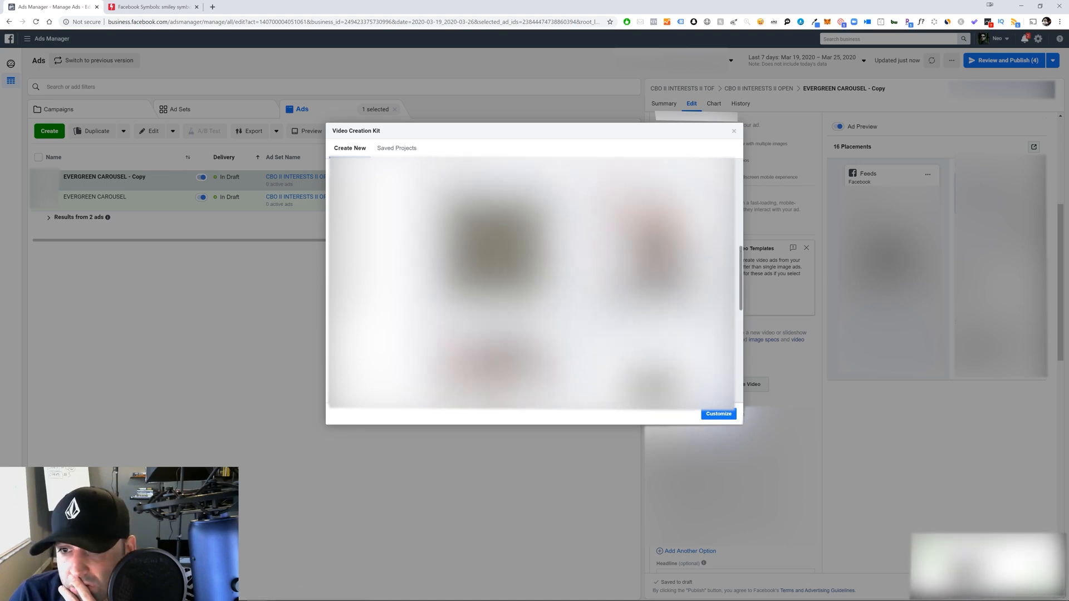
scroll(532, 284, down, 3)
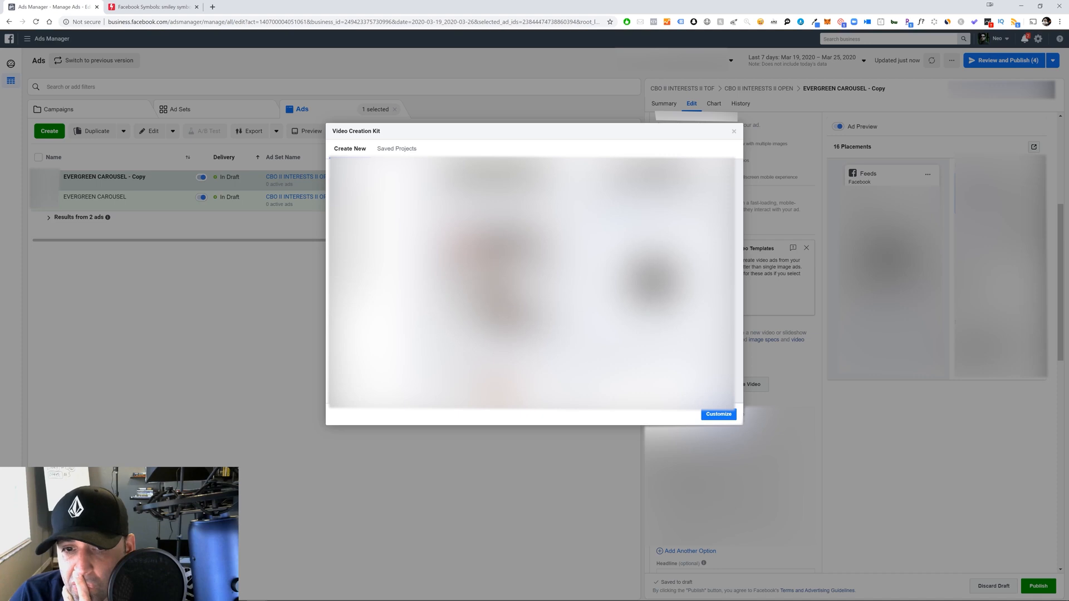
Open a video template for customizing, switch back to choose the template again, and use the finished video in the ad
click(718, 415)
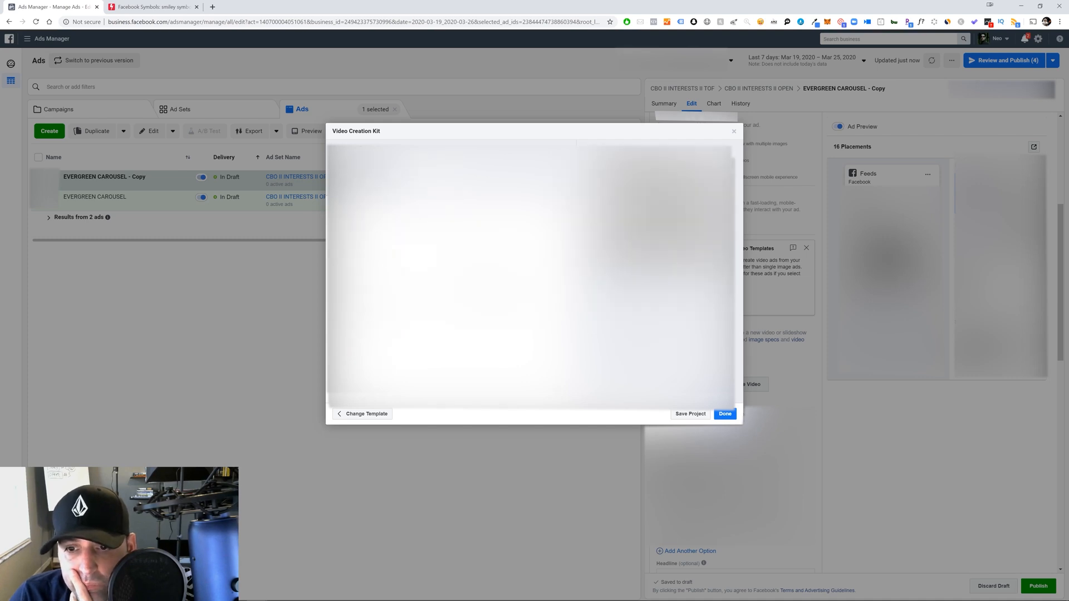
click(382, 418)
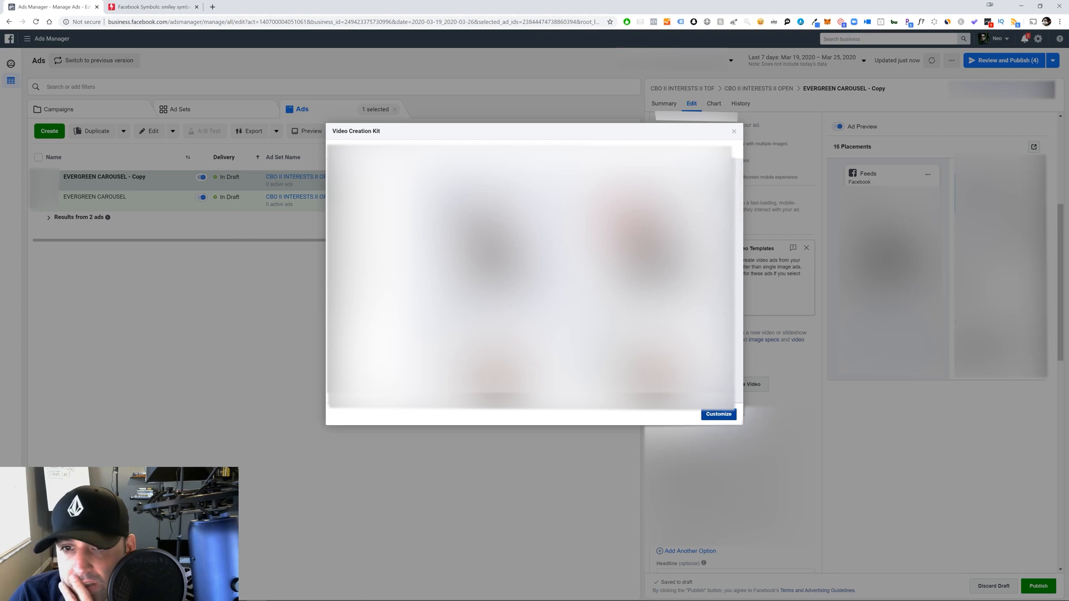
click(718, 414)
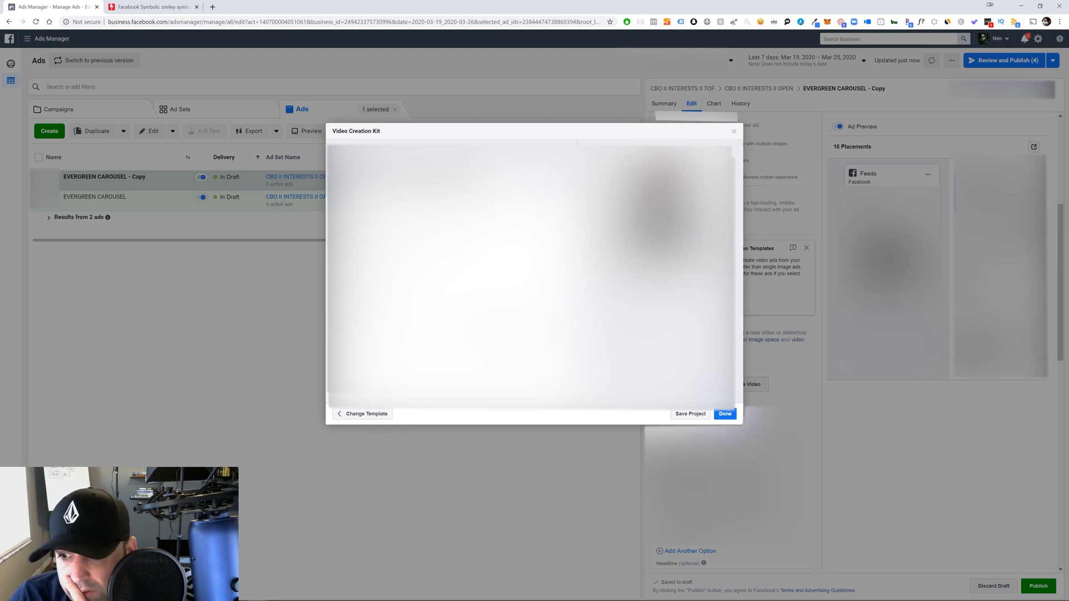
click(726, 415)
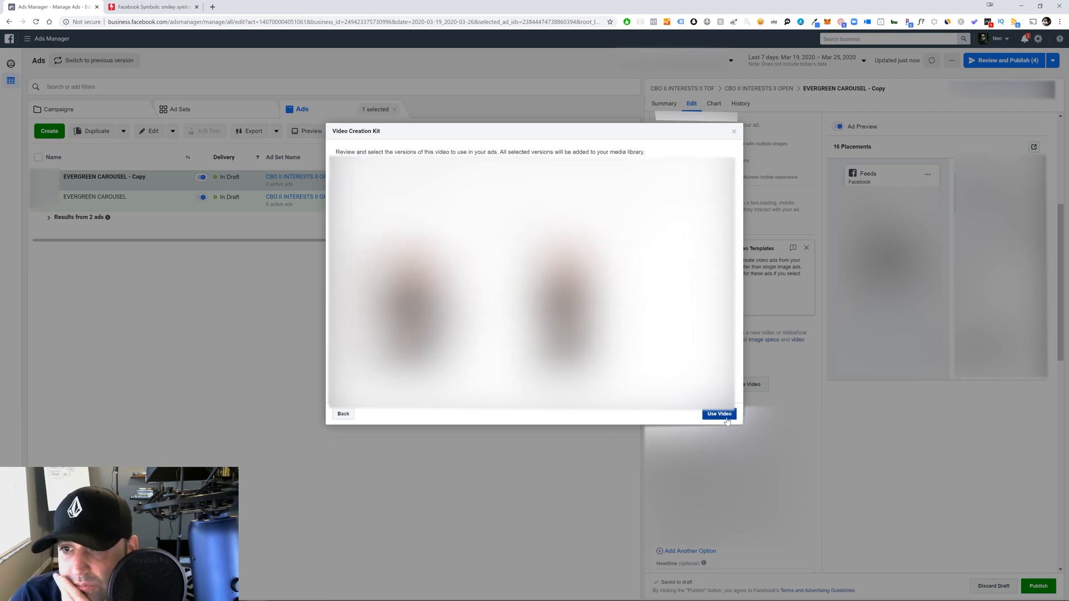
click(727, 421)
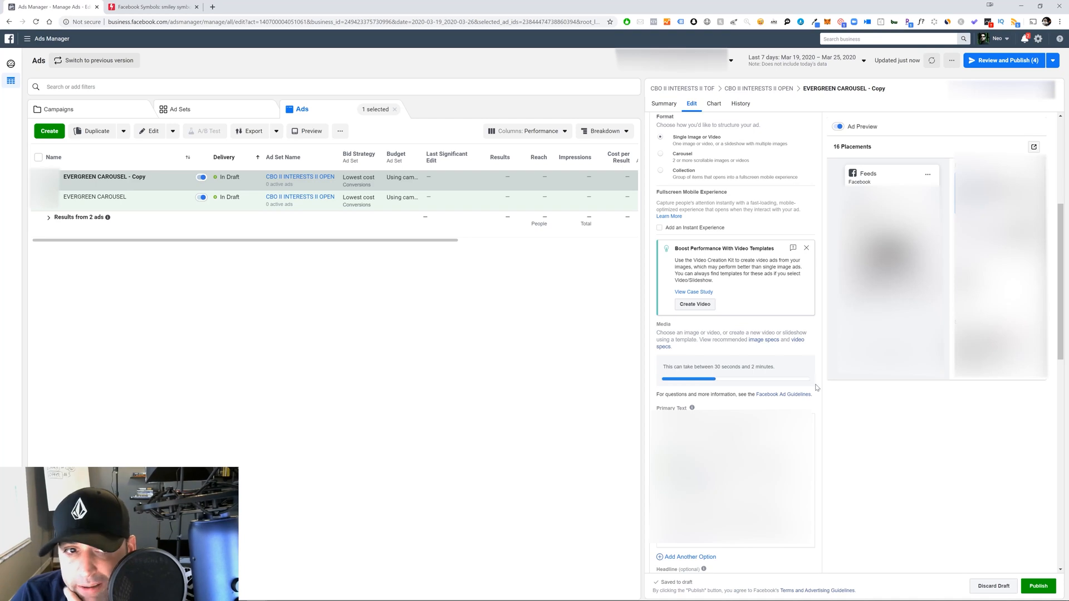
Rename the duplicated ad EVERGREEN VIDEO SLIDESHOW
scroll(783, 342, up, 5)
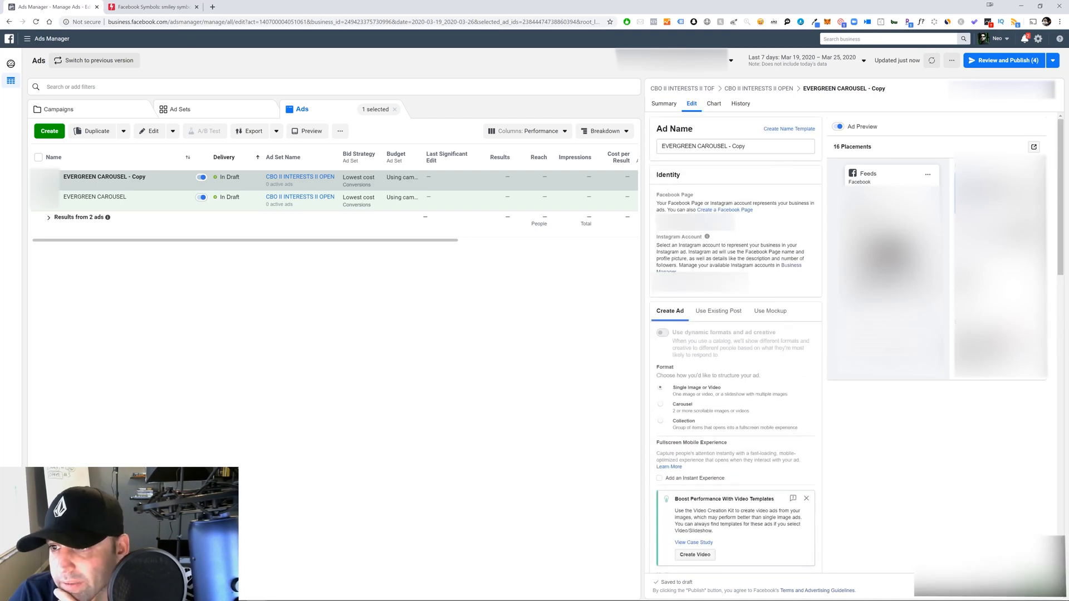
click(765, 147)
drag(765, 147, 699, 146)
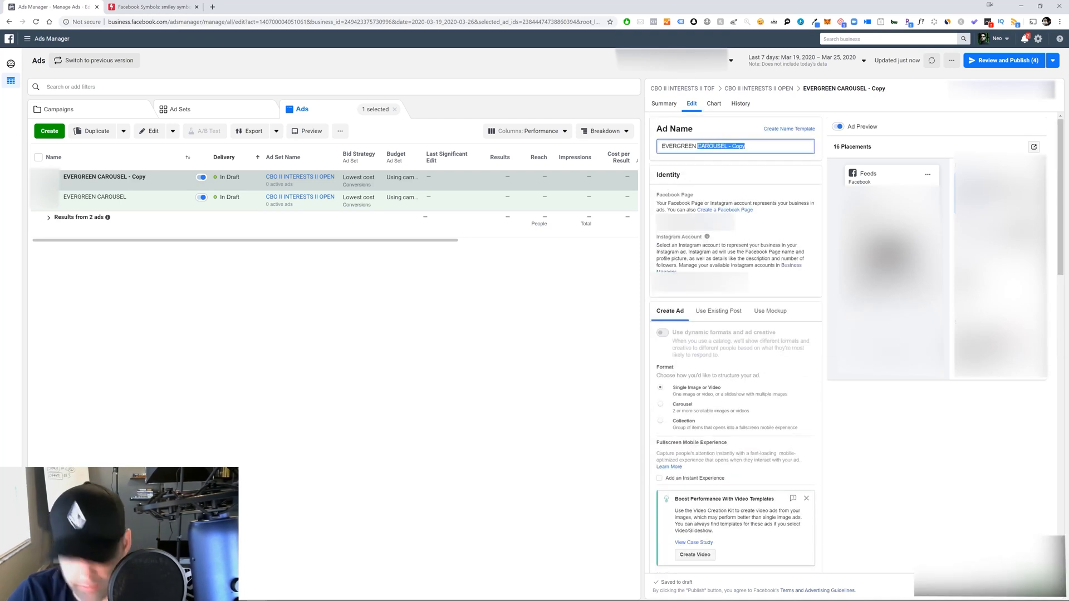
text(VIDEO)
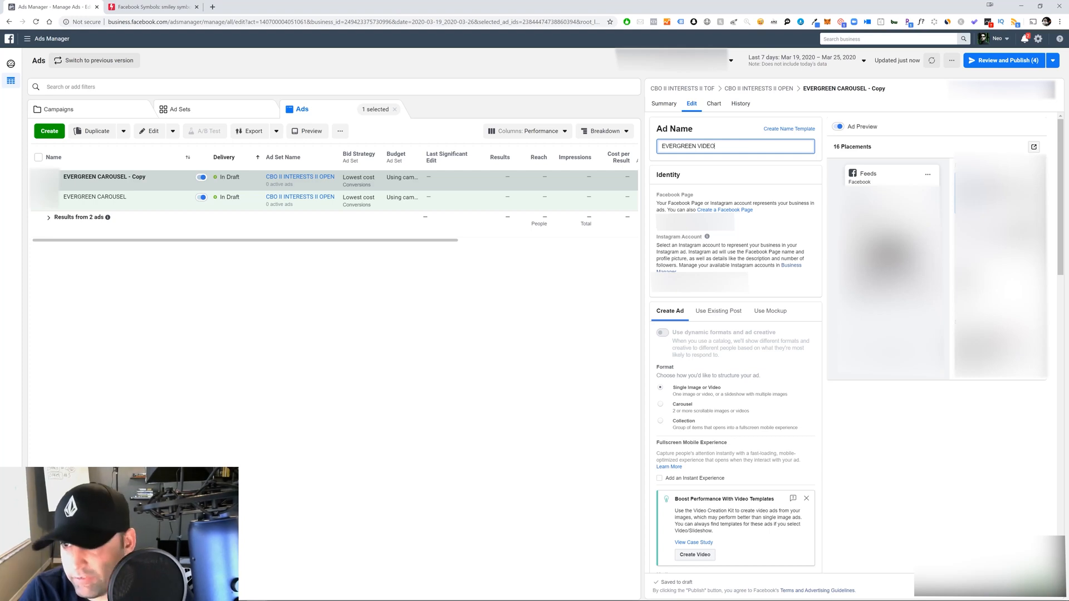
text( SLIDESHOW)
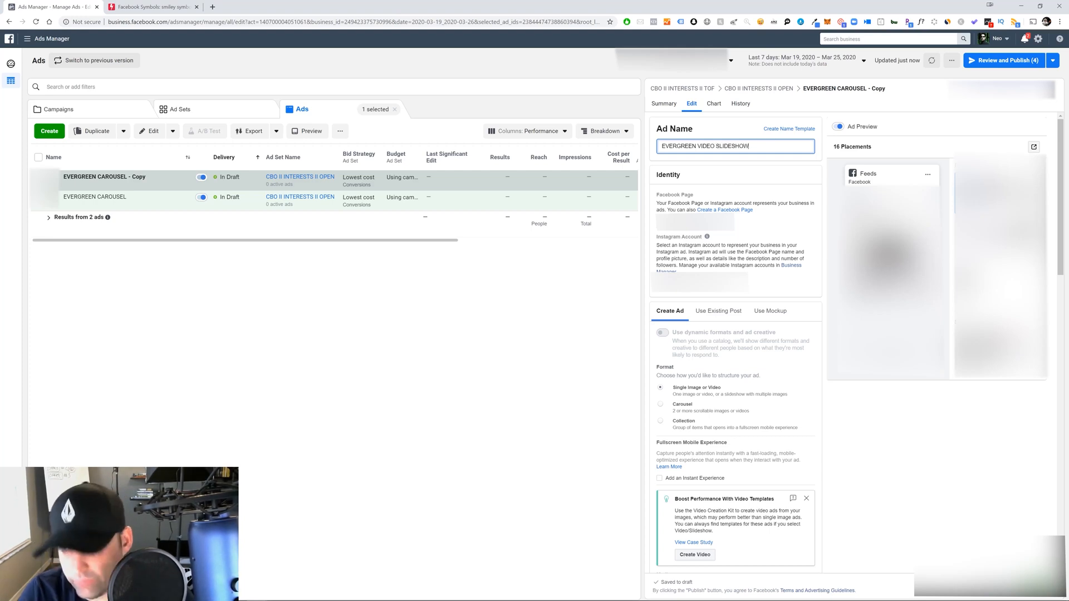
click(869, 439)
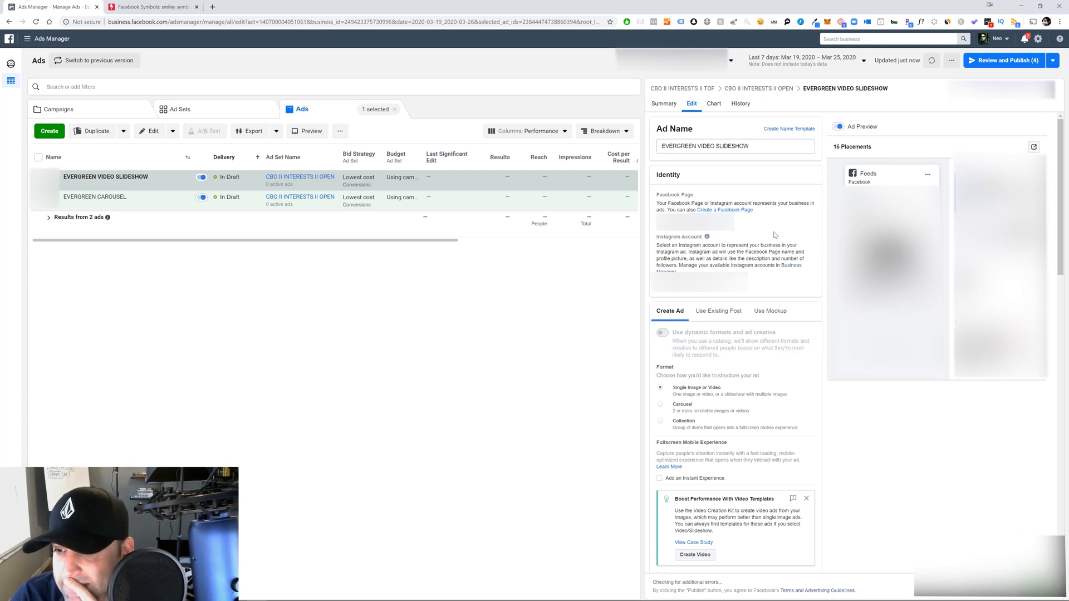
Open the EVERGREEN CAROUSEL ad for editing, leaving the drafts unpublished, and copy the headline of its 3J7A9826.jpg card
scroll(750, 265, down, 7)
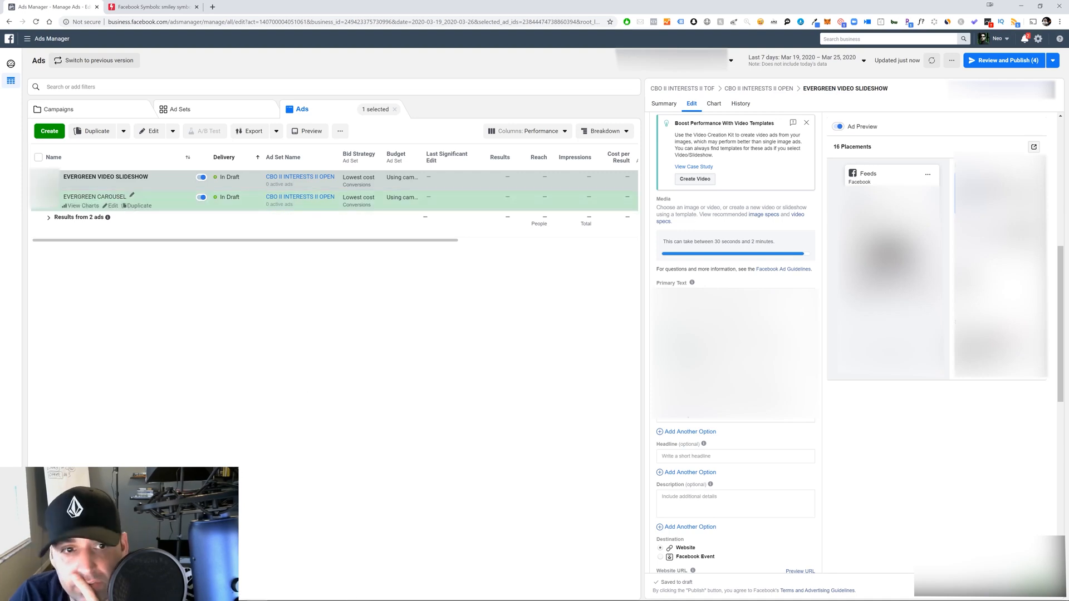
click(112, 206)
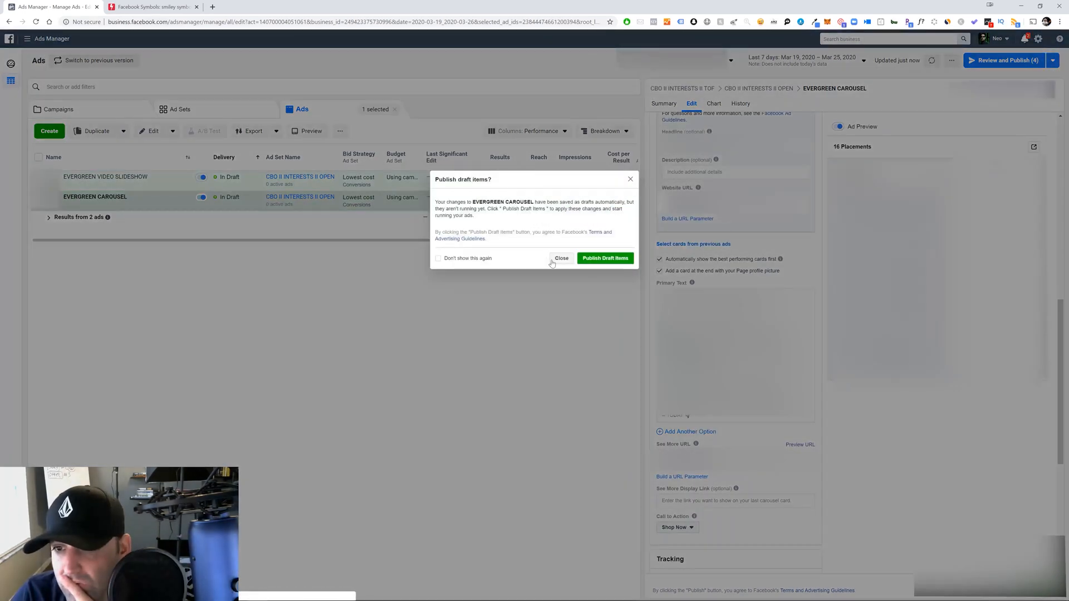
click(560, 258)
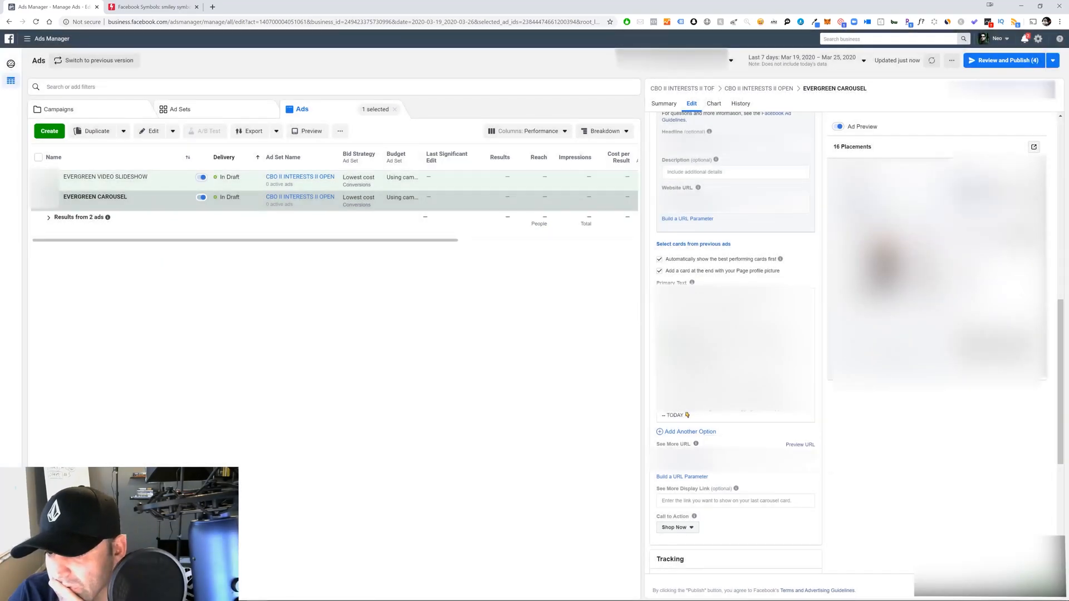
scroll(779, 429, down, 2)
scroll(752, 346, up, 3)
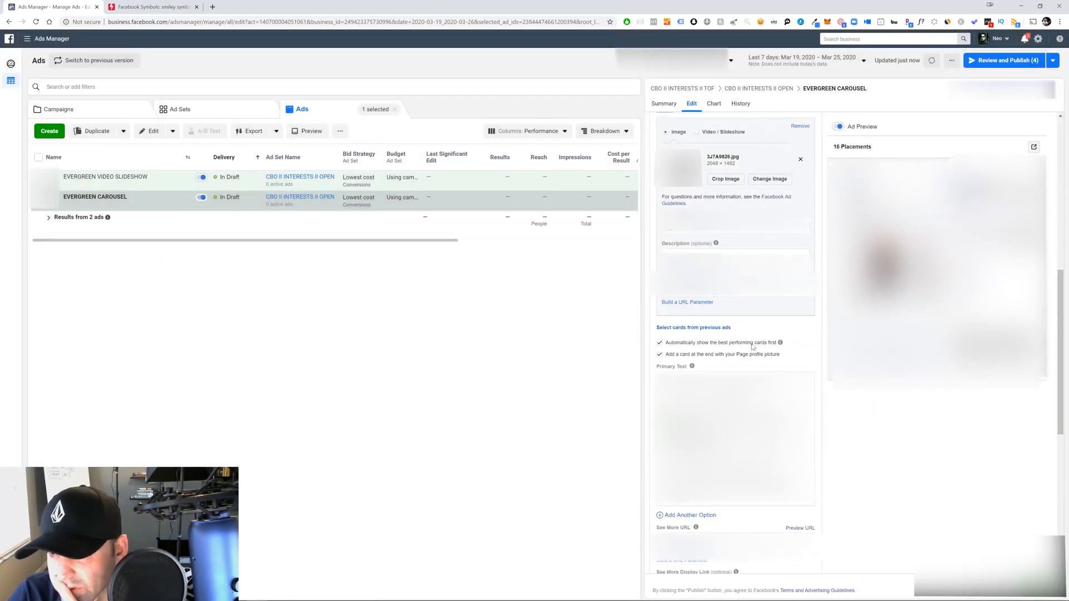
drag(790, 227, 629, 225)
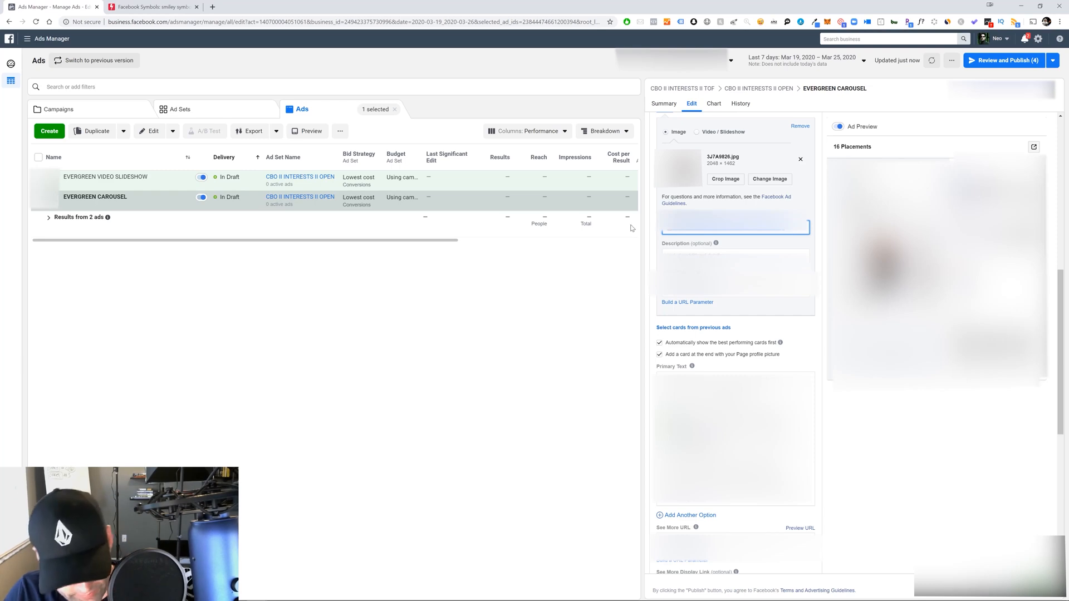
Reopen the EVERGREEN VIDEO SLIDESHOW ad without publishing the drafts and paste the copied headline into its headline
click(114, 187)
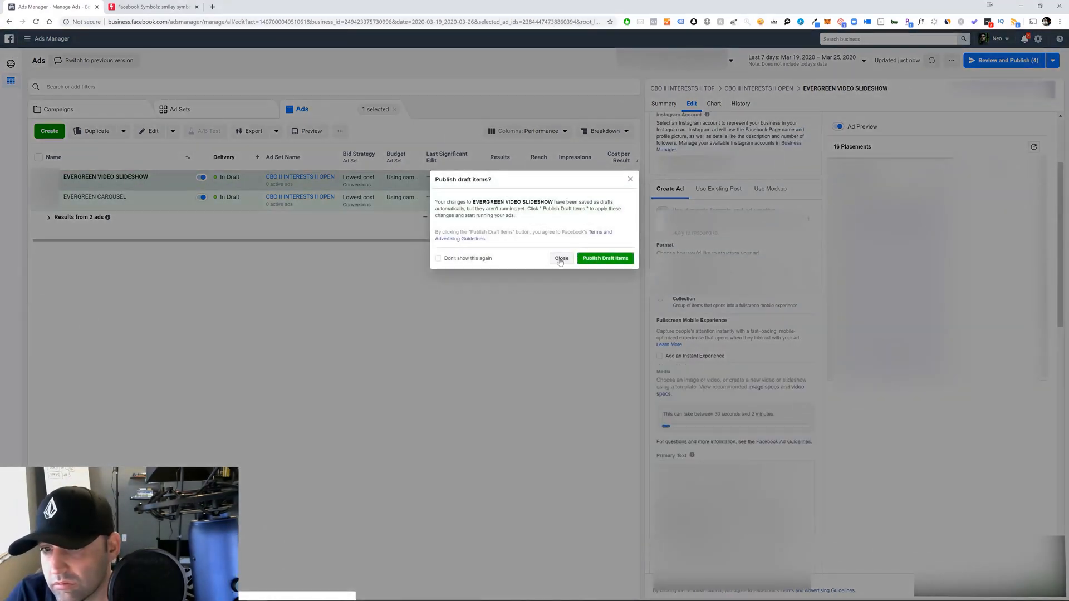
click(561, 259)
scroll(735, 334, down, 3)
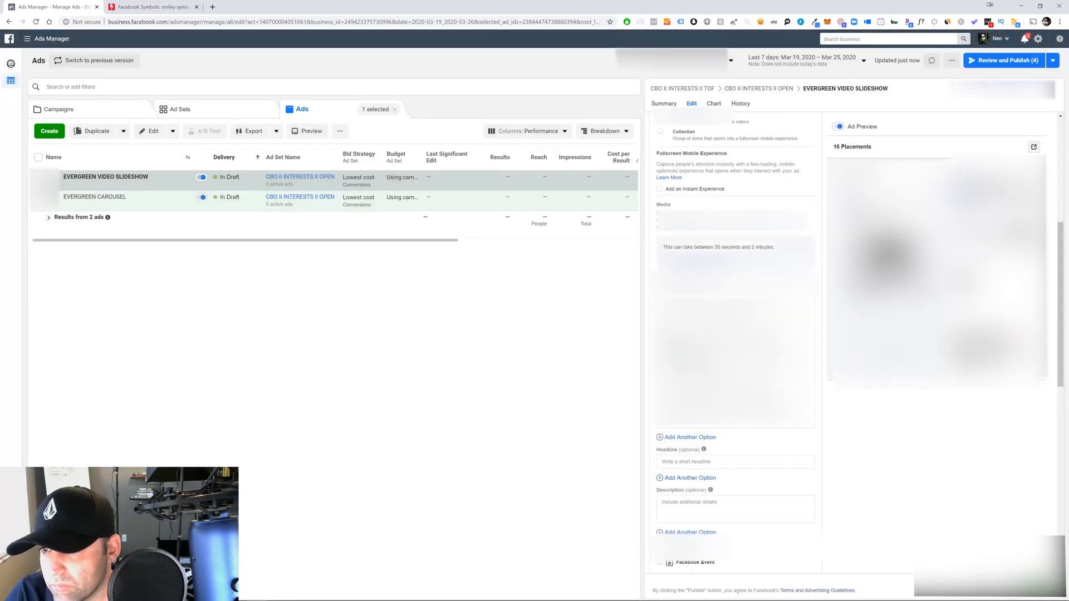
scroll(747, 302, up, 3)
scroll(750, 302, down, 5)
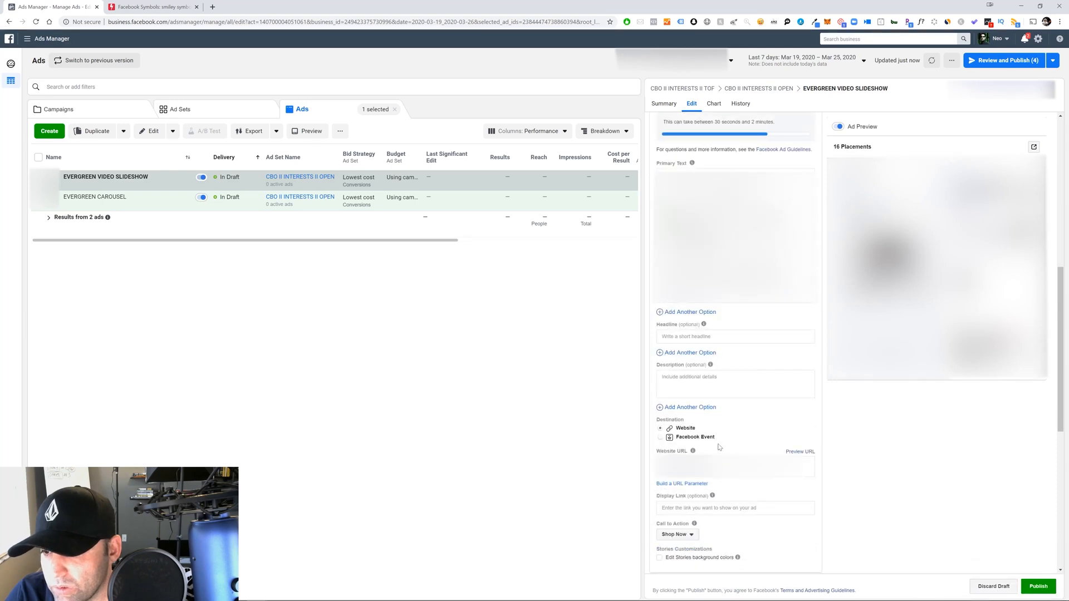
scroll(718, 447, down, 2)
click(724, 211)
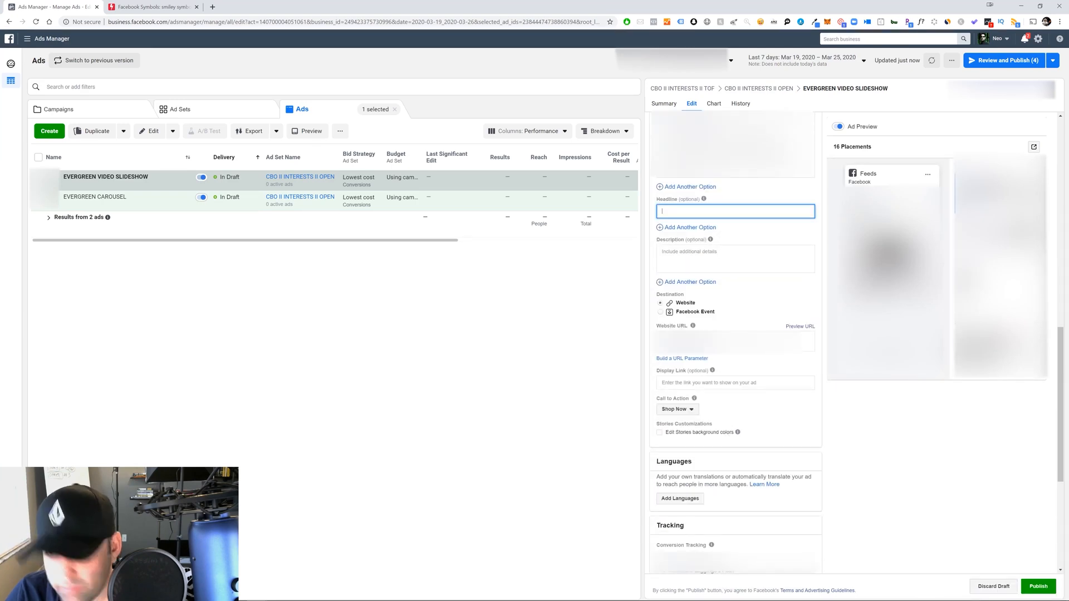
key(ctrl+v)
click(877, 468)
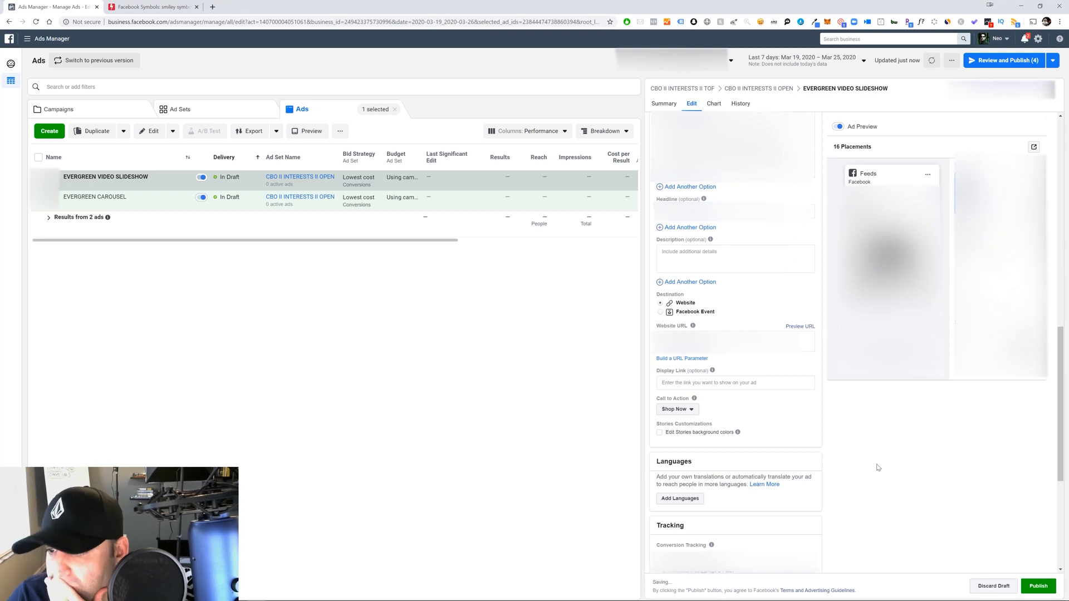
Add a second headline option to the video slideshow ad and paste the headline text into it
scroll(877, 465, down, 4)
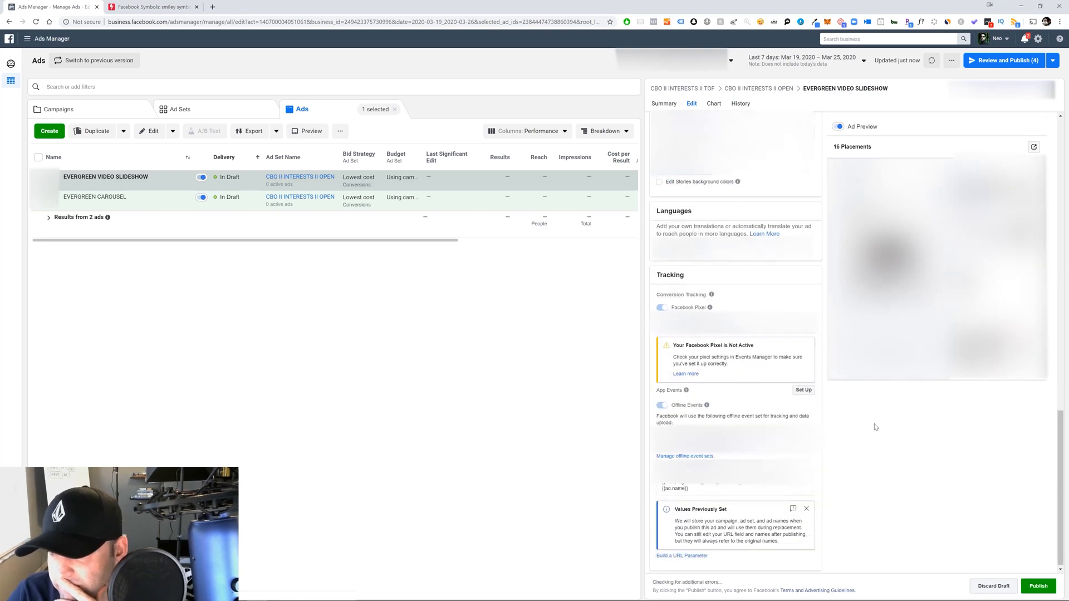
scroll(849, 434, up, 10)
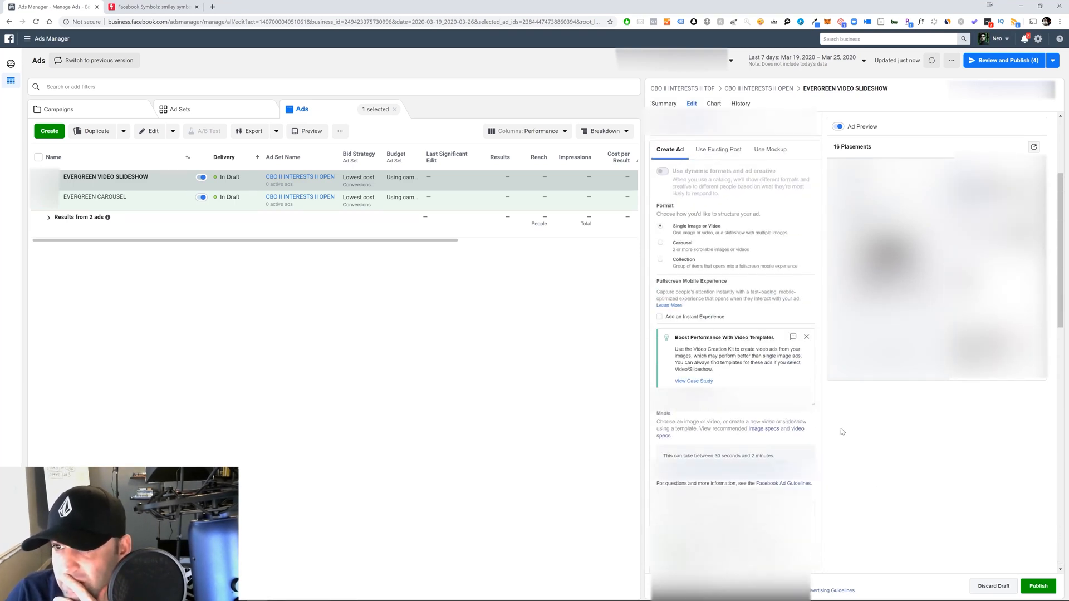
scroll(732, 427, down, 1)
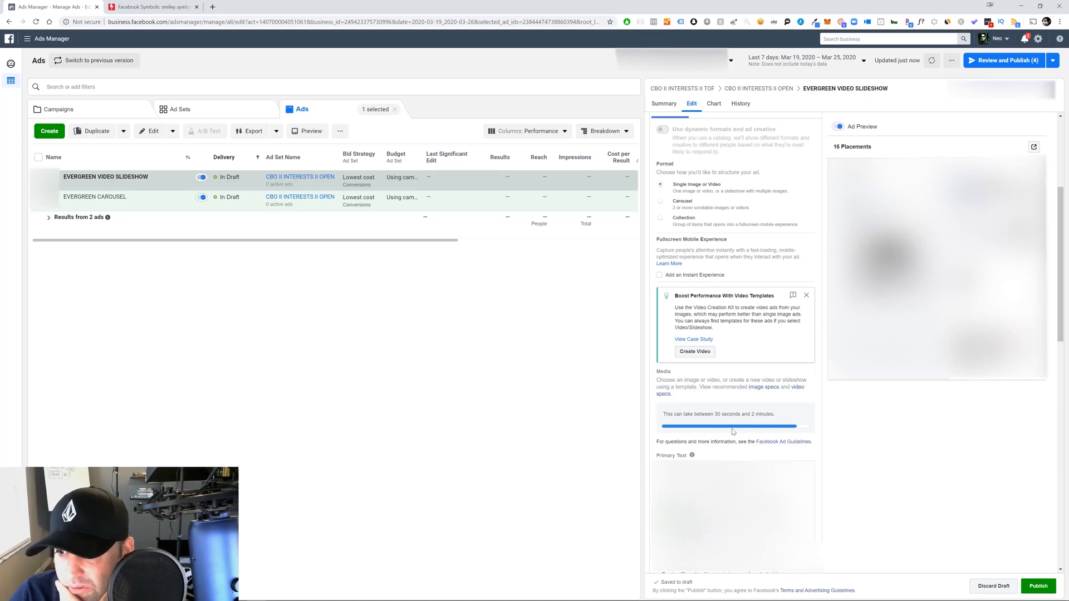
scroll(786, 429, down, 2)
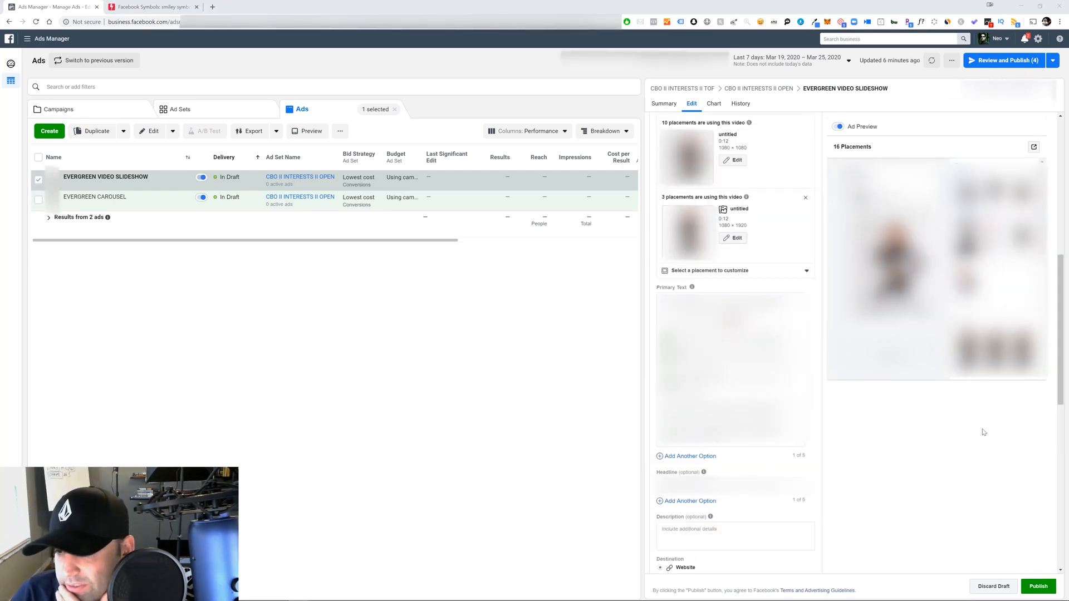
scroll(952, 511, down, 3)
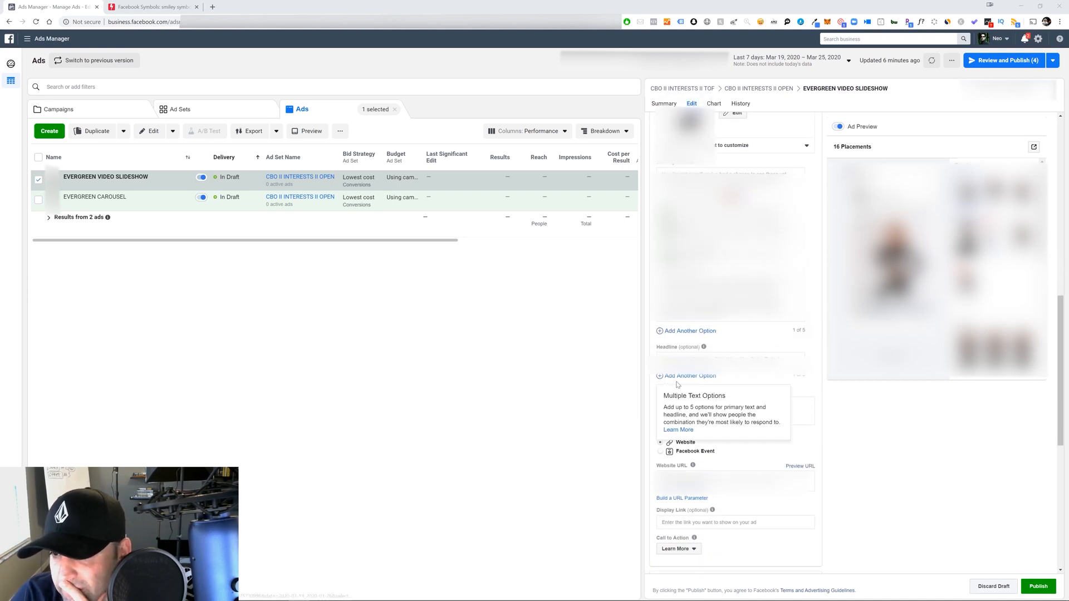
mouse_move(663, 380)
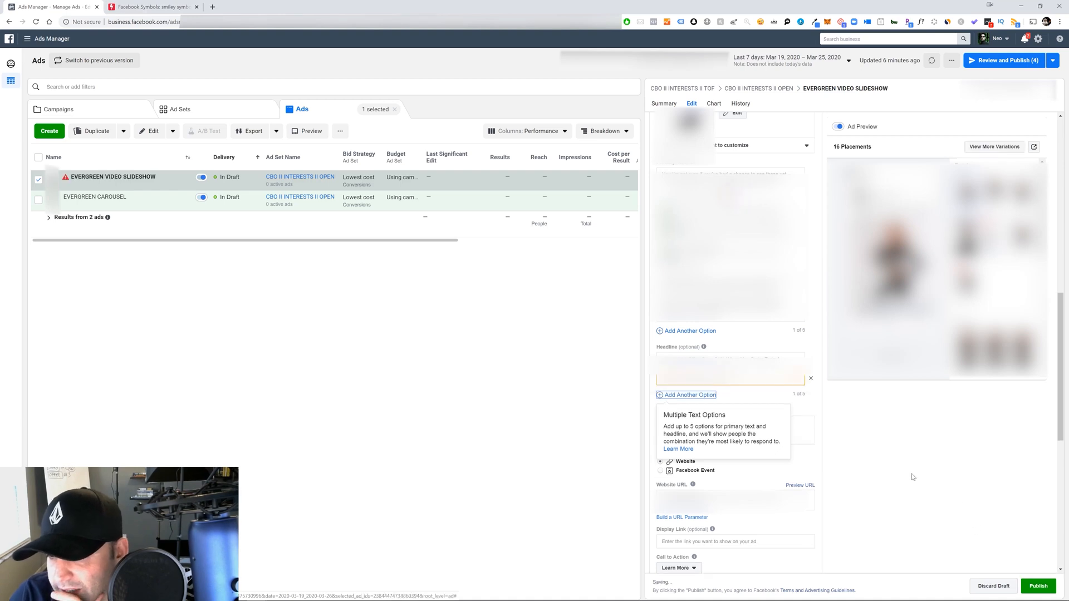
right_click(686, 380)
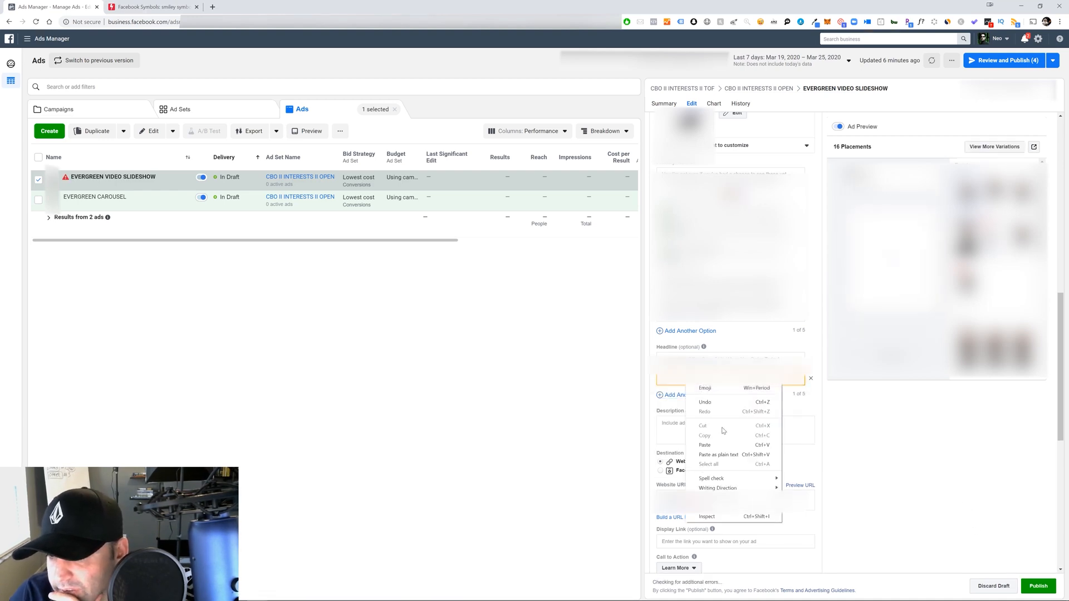
click(726, 444)
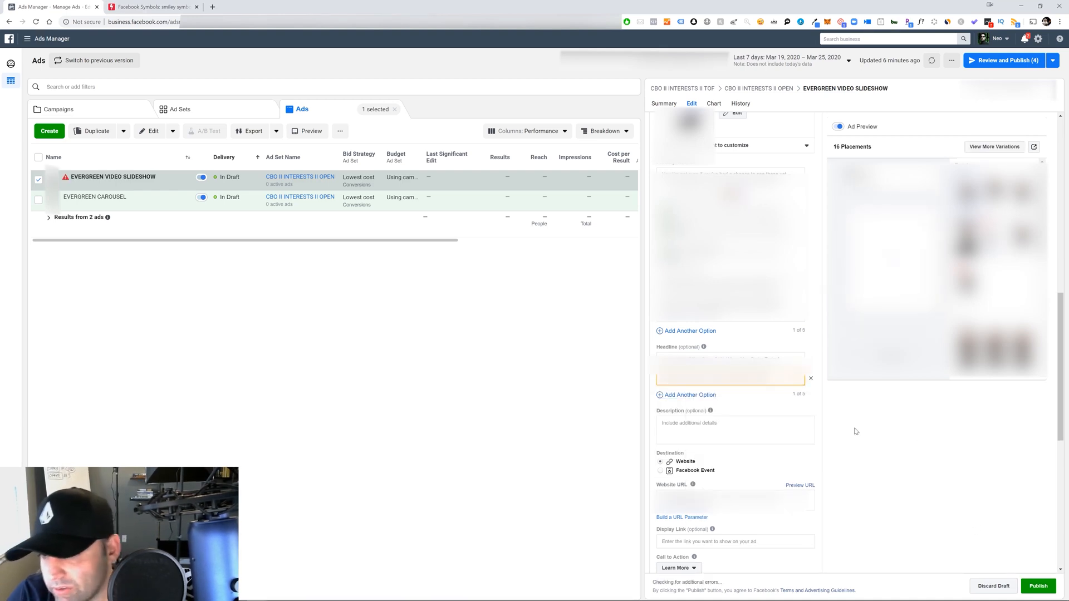
Copy the heart-eyes emoji from the emoji extension and insert it into the second headline option
click(761, 23)
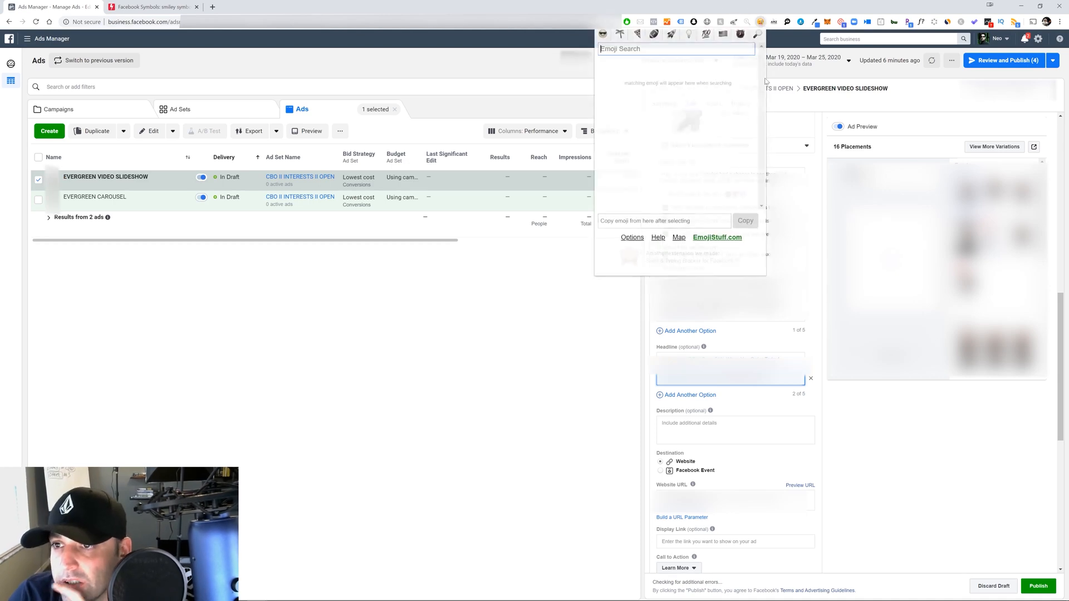
click(603, 35)
scroll(681, 94, down, 3)
scroll(682, 93, up, 3)
click(685, 85)
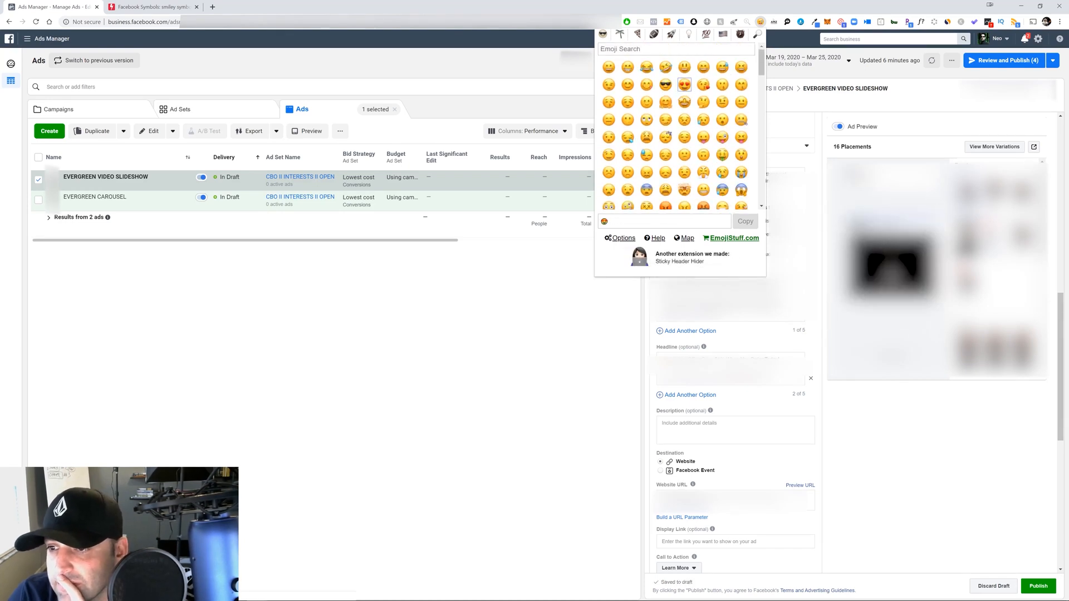
click(745, 221)
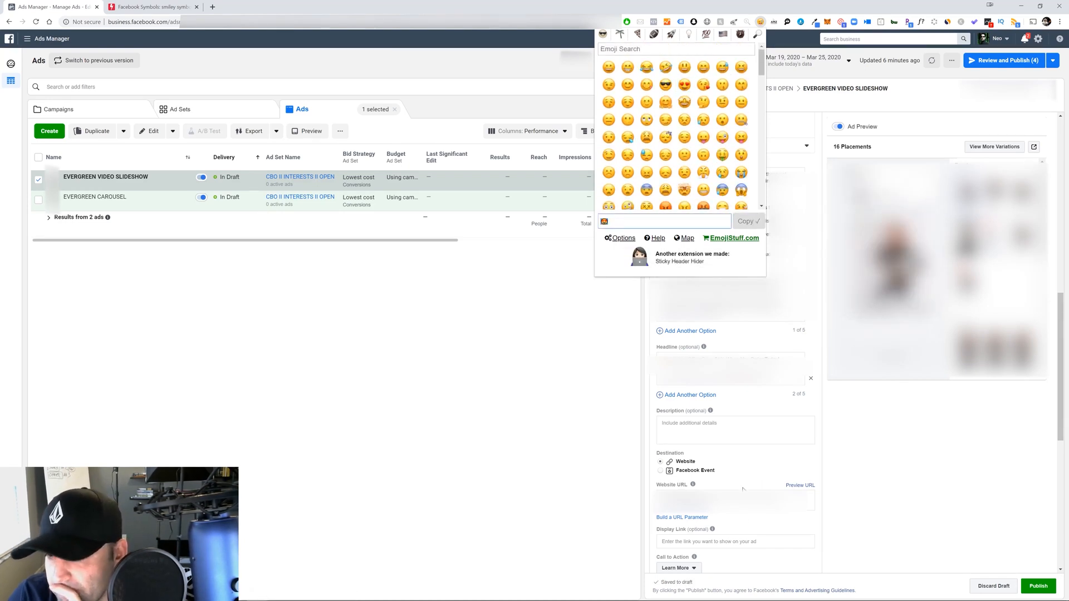
click(730, 378)
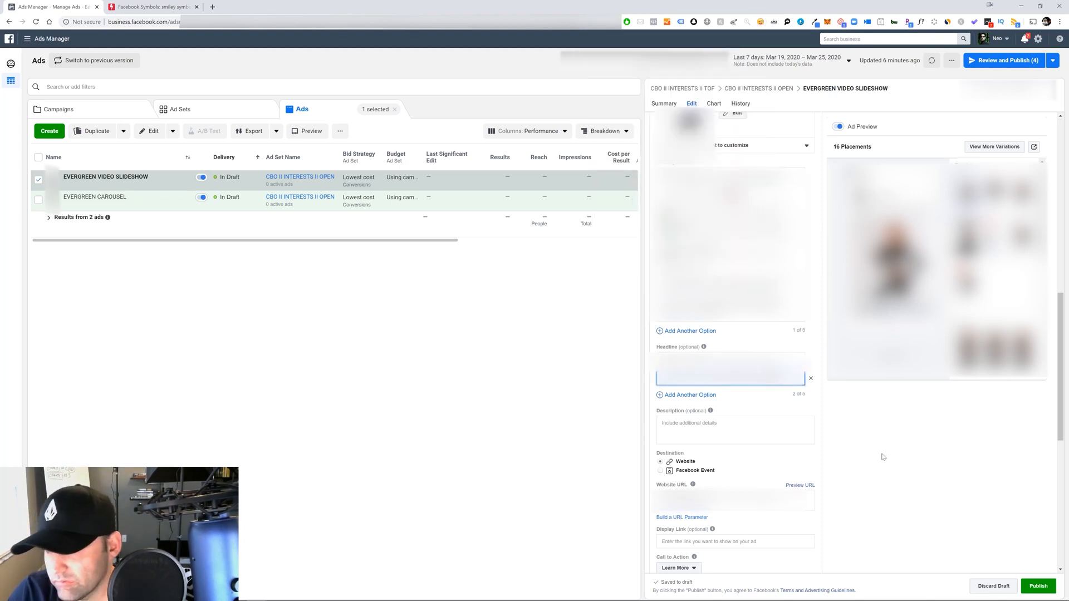
click(910, 490)
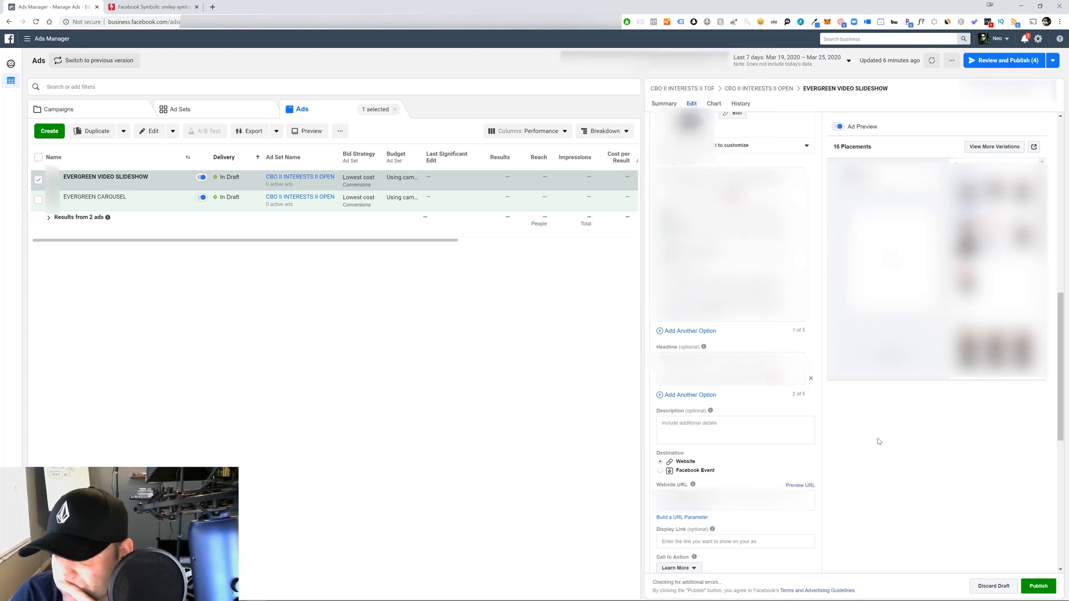
Review the video slideshow ad's remaining settings and close its editor, keeping the changes as unpublished drafts
scroll(878, 441, down, 7)
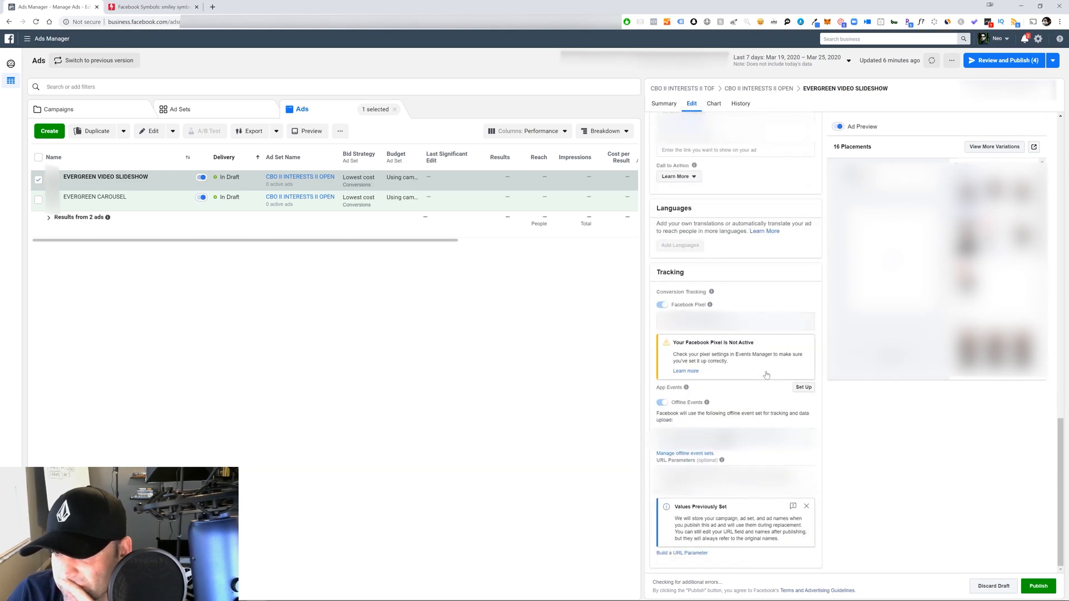
scroll(766, 375, up, 10)
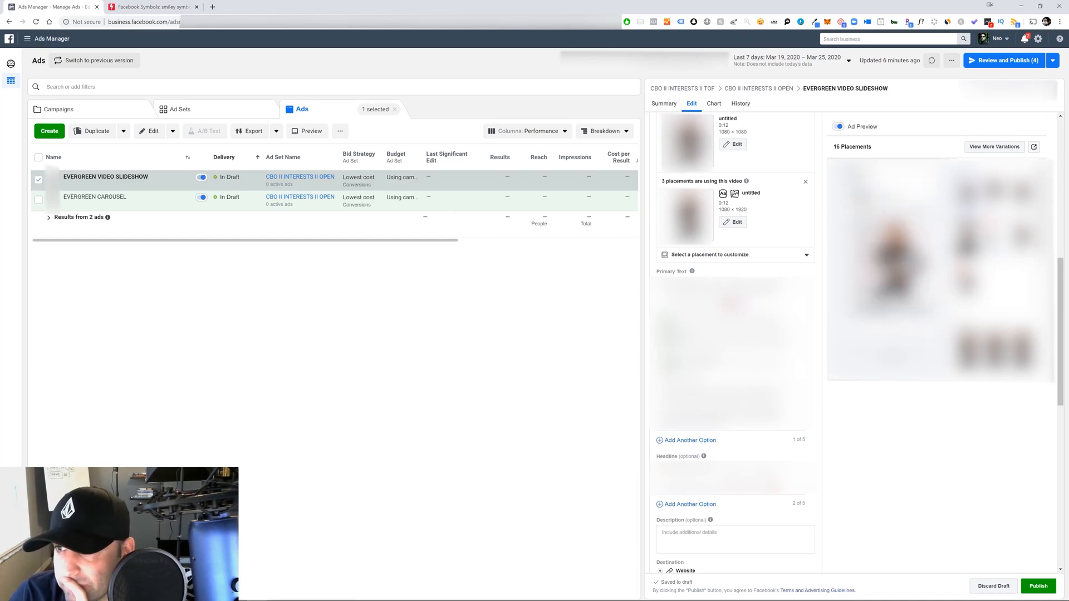
click(1050, 88)
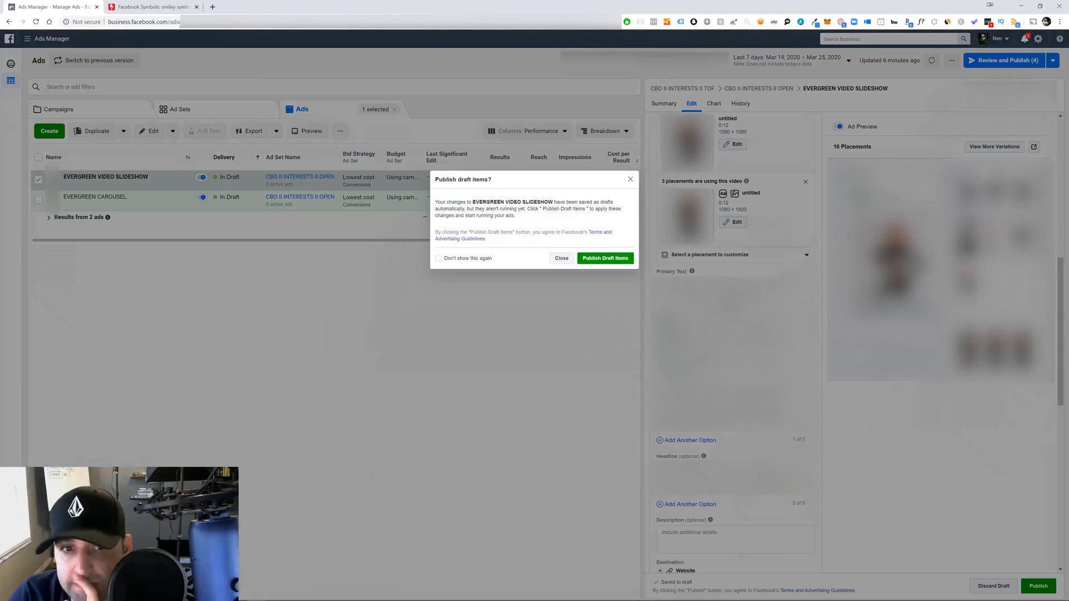
click(561, 259)
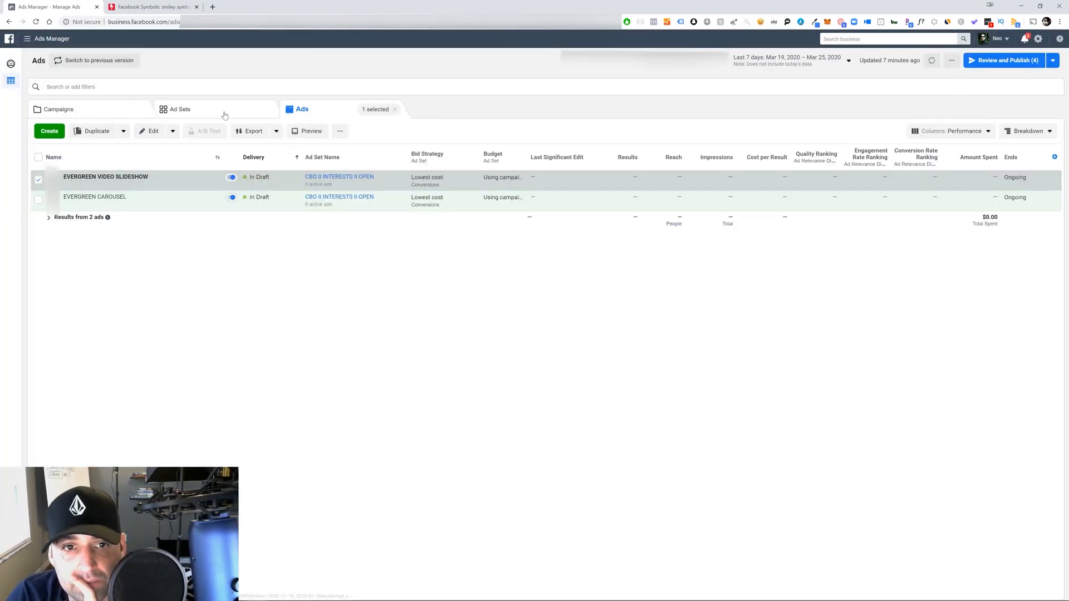
Go to the ad set level and collapse the ads listed under the CBO II INTERESTS II OPEN ad set
click(38, 157)
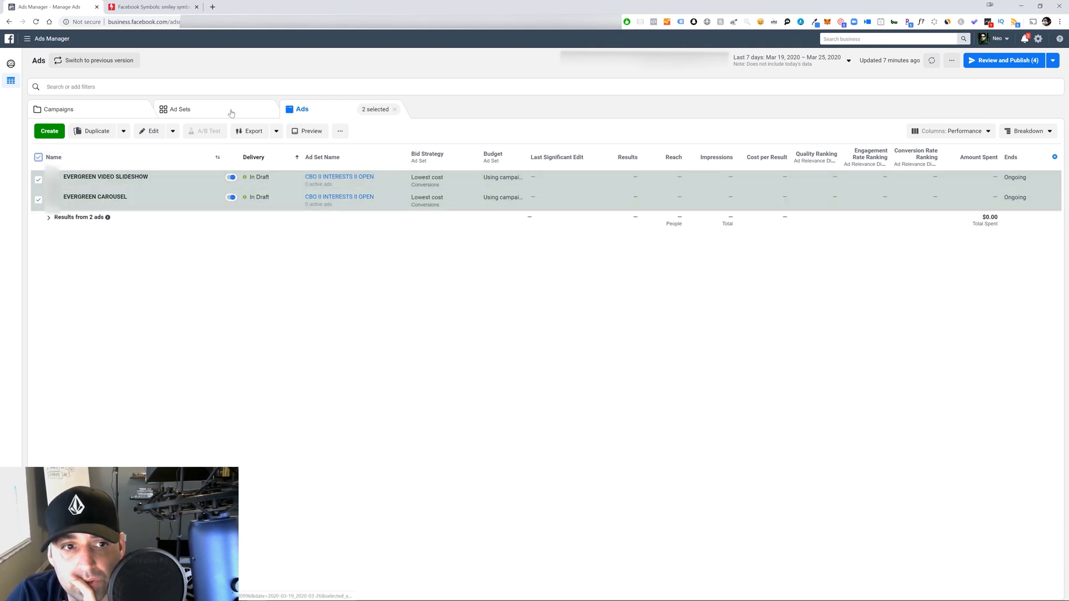
click(231, 111)
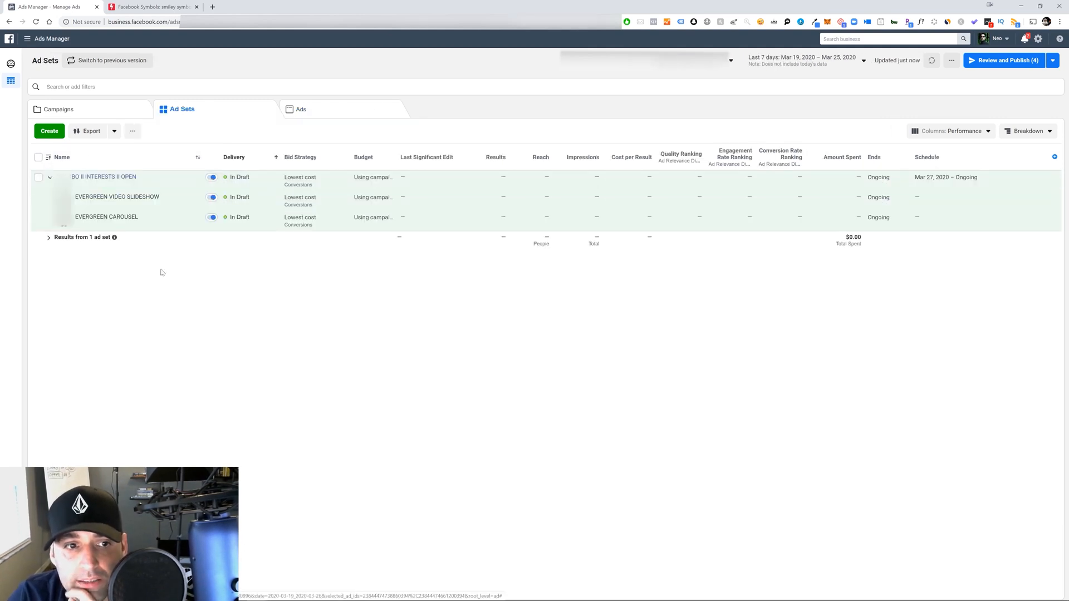
click(47, 179)
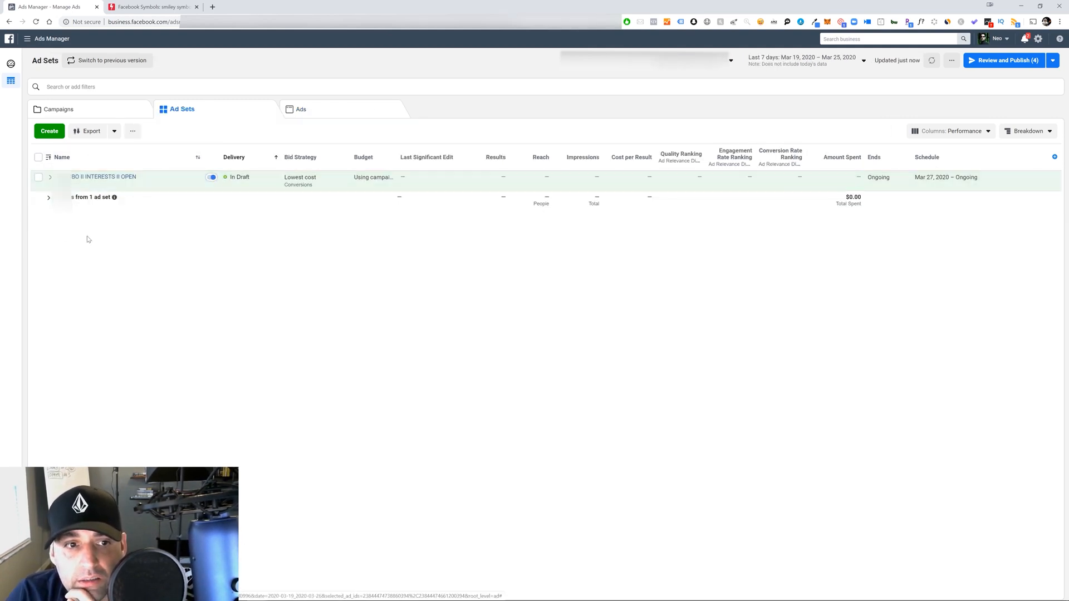
Duplicate the CBO II INTERESTS II OPEN ad set into the existing CBO II INTERESTS II TOF campaign, with 1 copy
click(37, 178)
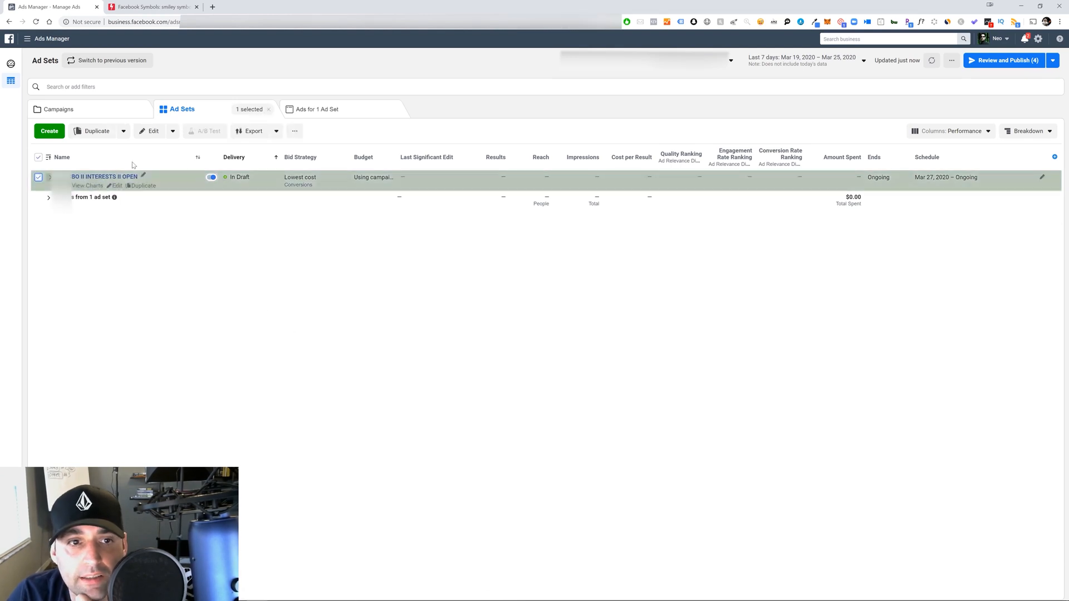
click(102, 132)
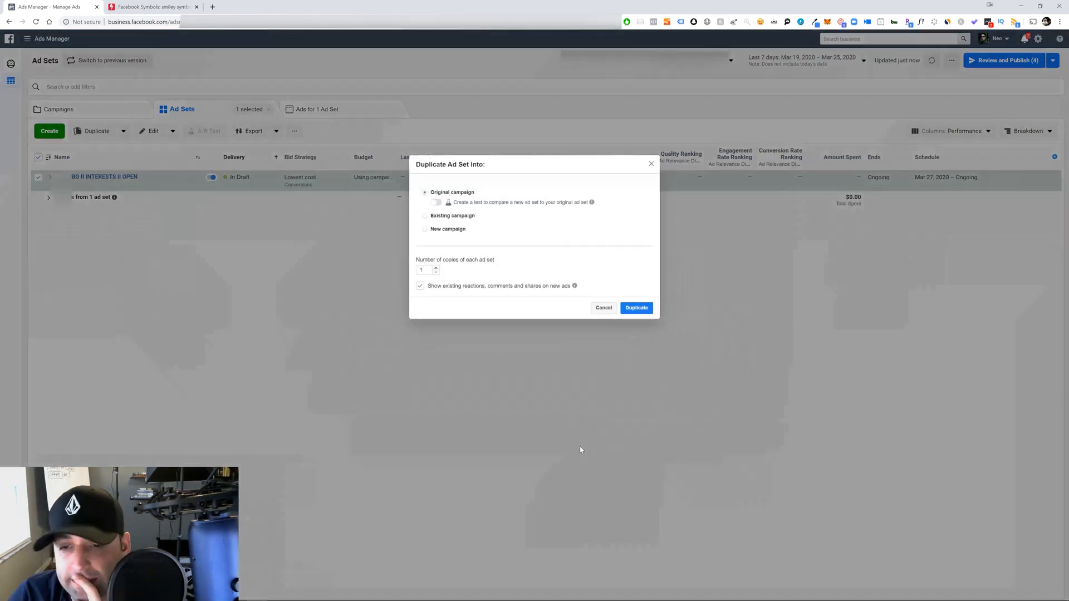
click(425, 216)
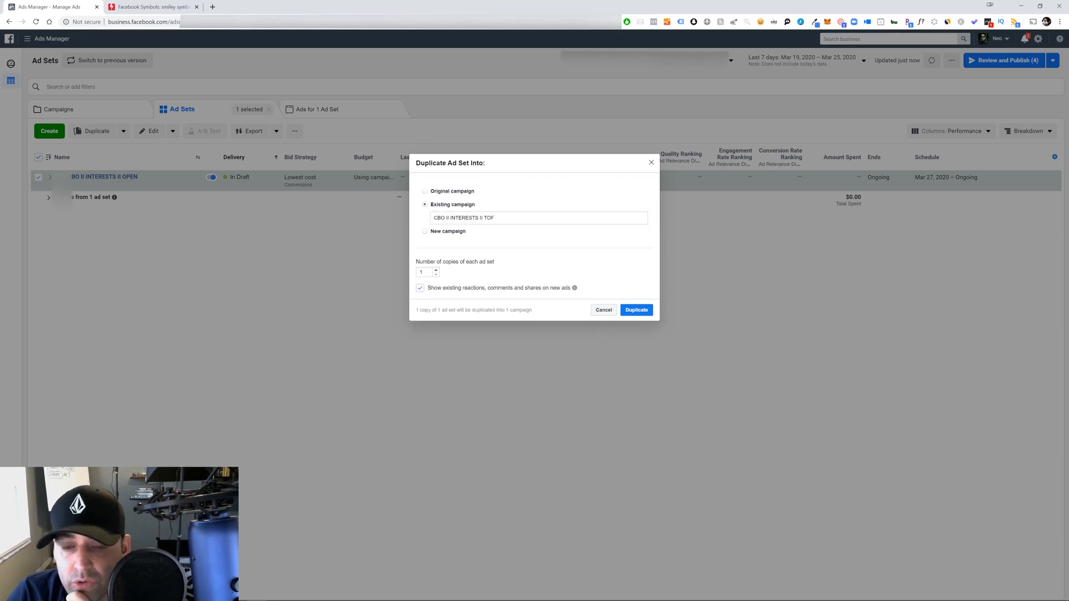
click(436, 270)
click(436, 270)
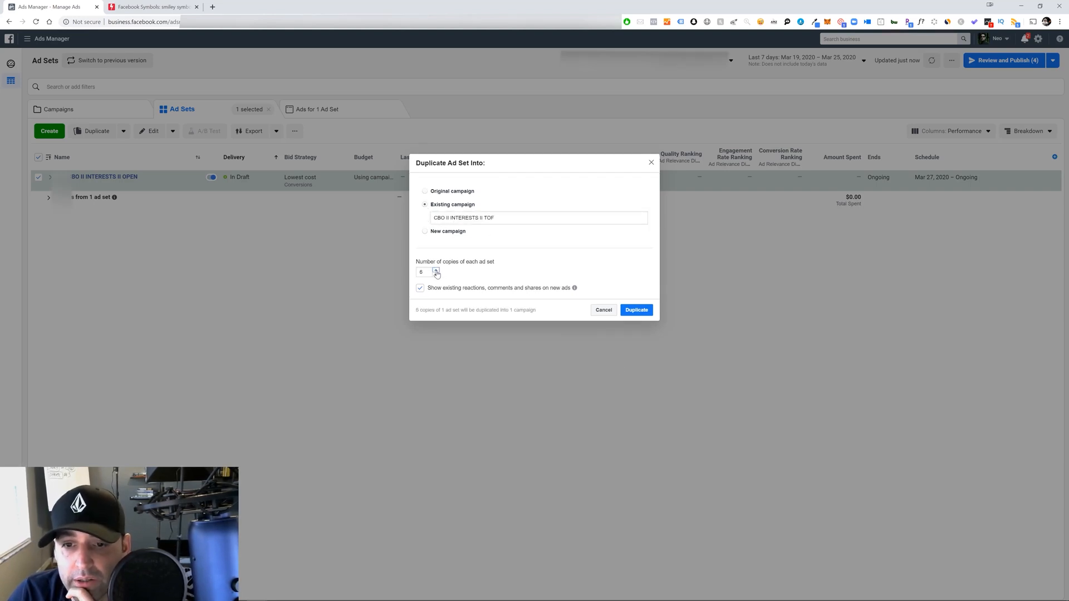
click(436, 271)
click(436, 275)
click(436, 274)
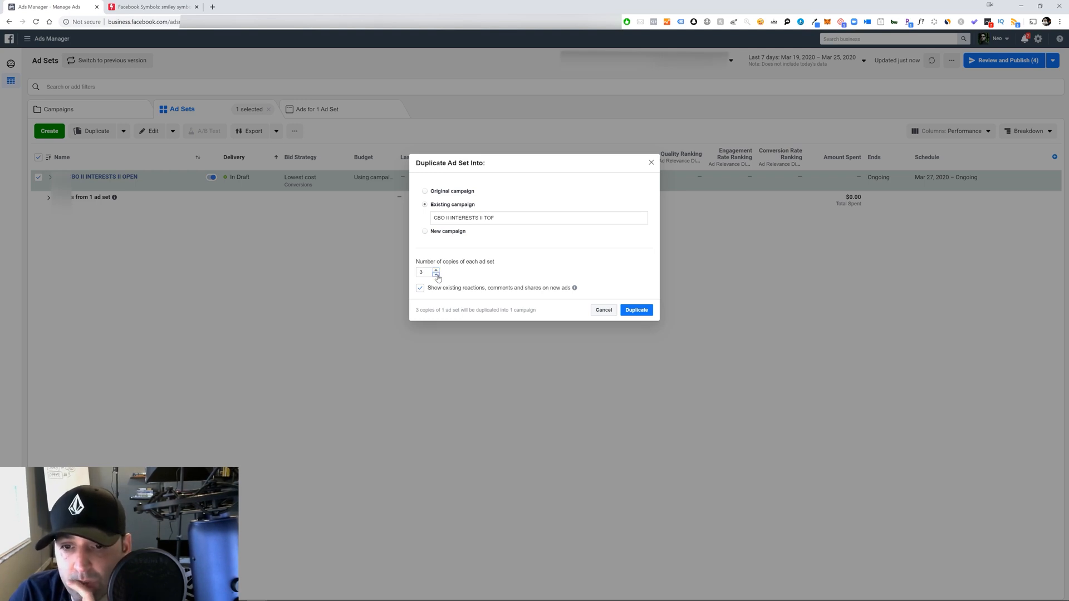
click(436, 274)
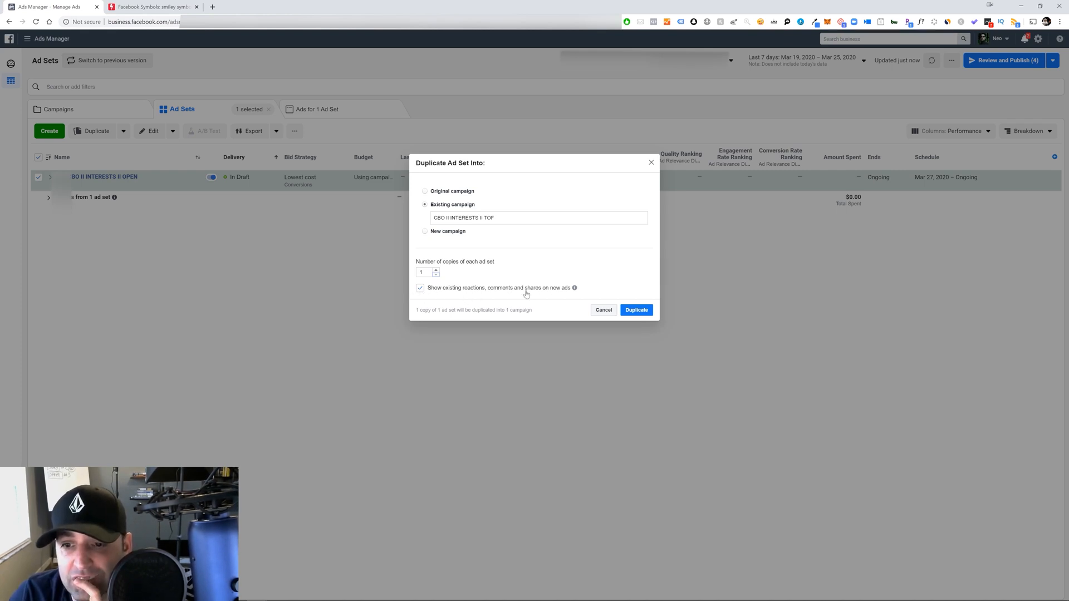
click(645, 310)
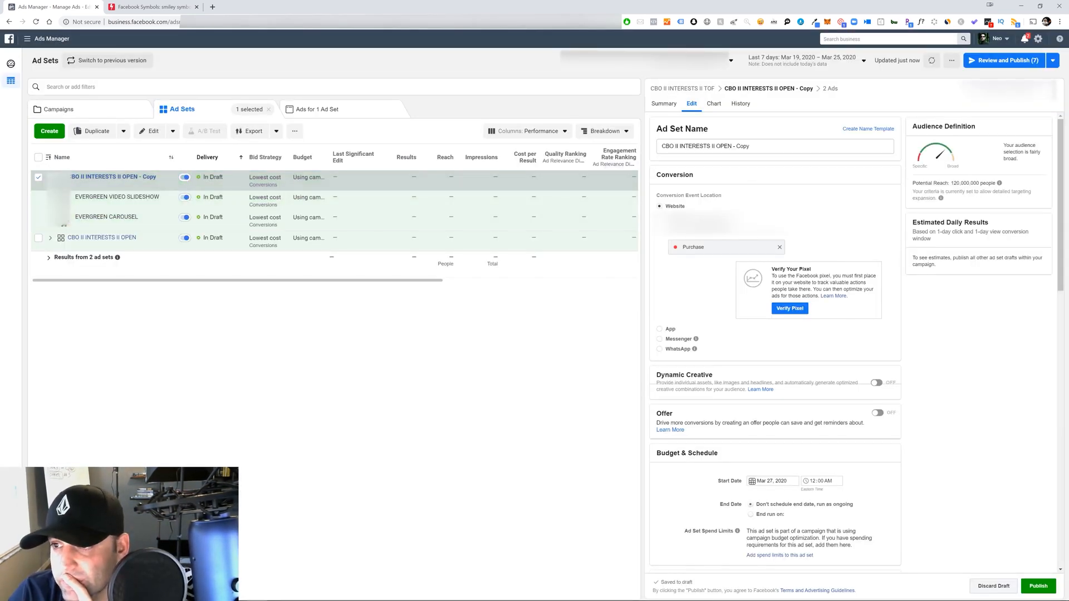
Rename the duplicated ad set as CBO II INTERESTS II CROSSFIT
drag(753, 146, 725, 146)
text(CROSSFIT)
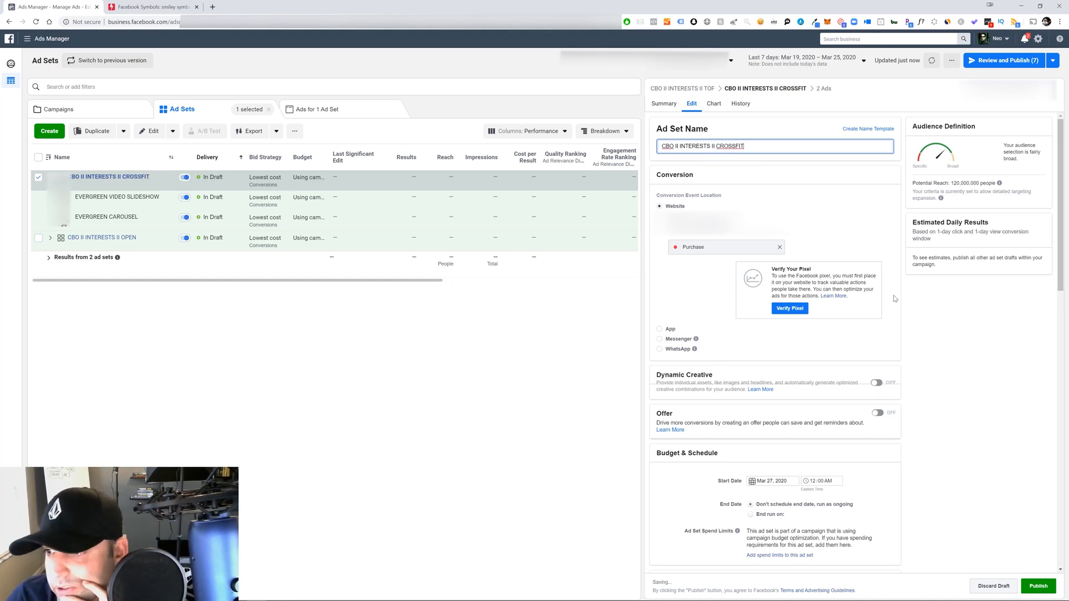
click(966, 335)
Add the CrossFit interest to the CROSSFIT ad set's detailed targeting
scroll(941, 326, down, 7)
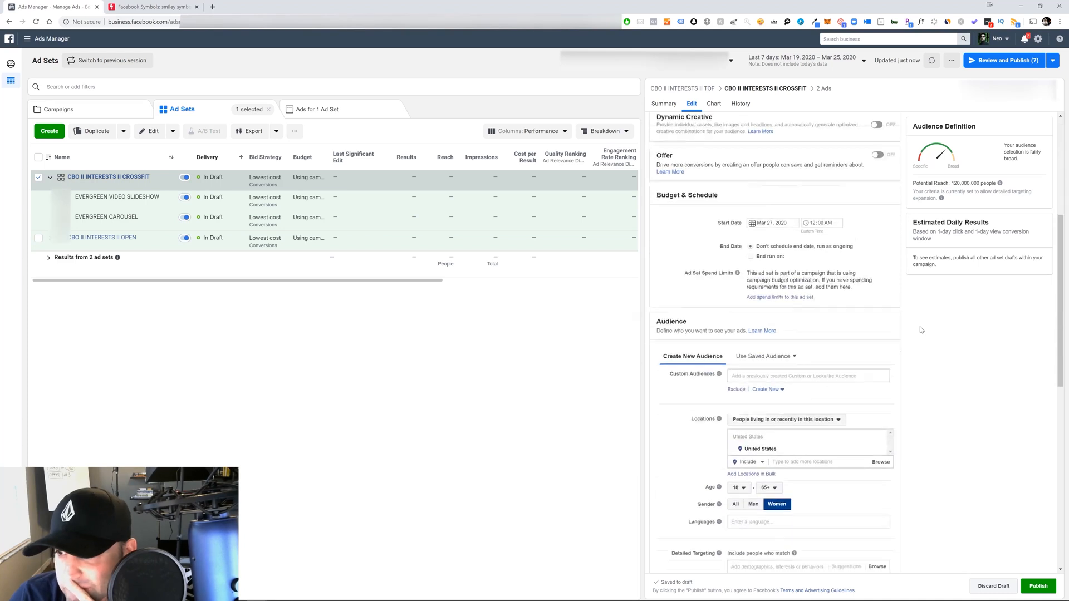
scroll(867, 343, down, 1)
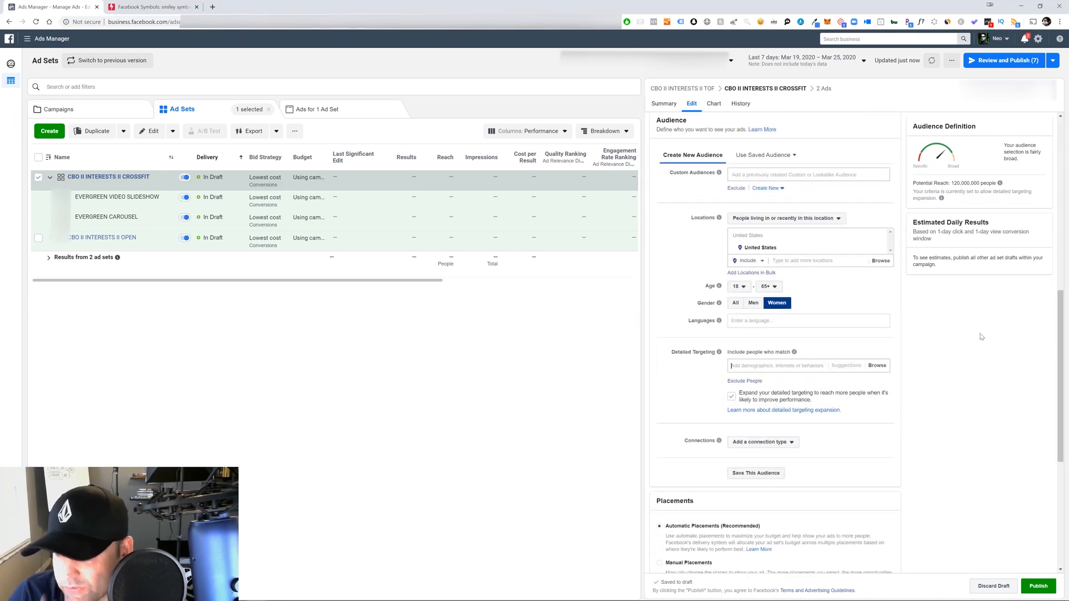
text(CROSSFIT)
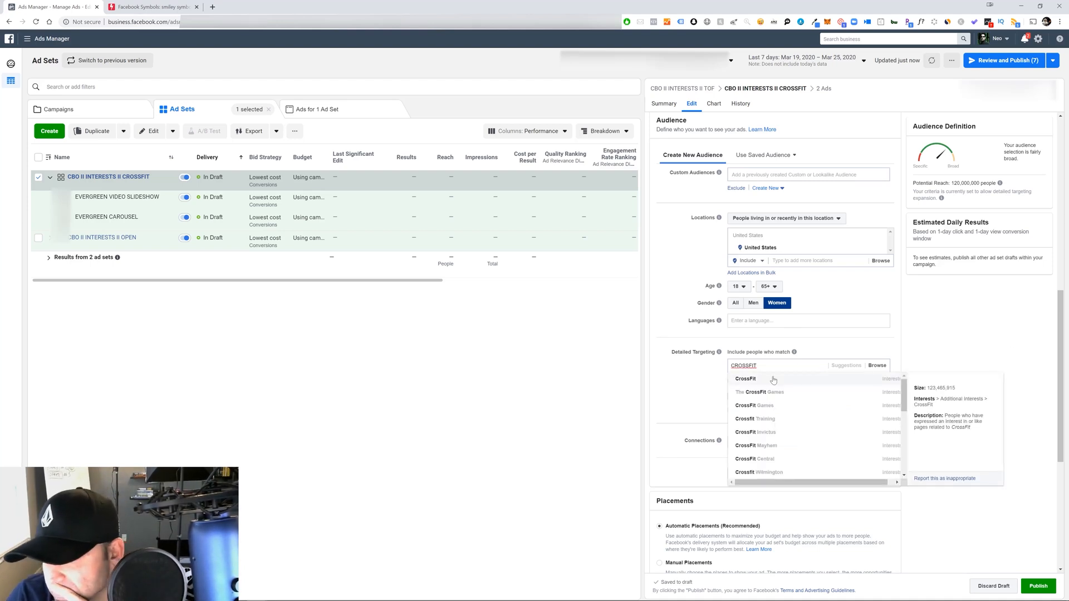
click(773, 379)
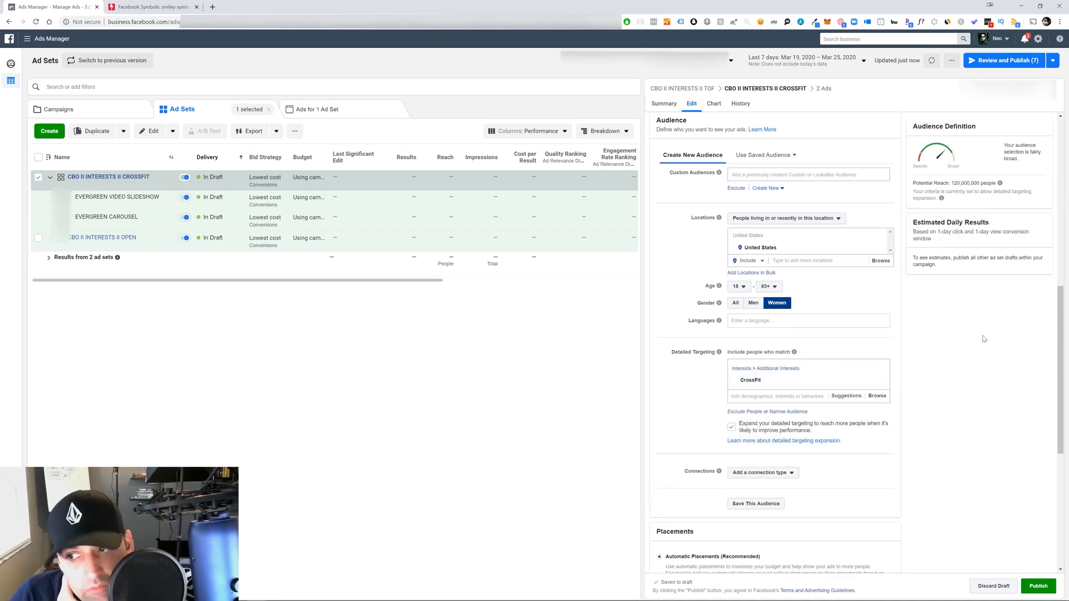
Review the CROSSFIT ad set's placements and optimization settings and close its editor, leaving the changes as unpublished drafts
scroll(958, 353, down, 5)
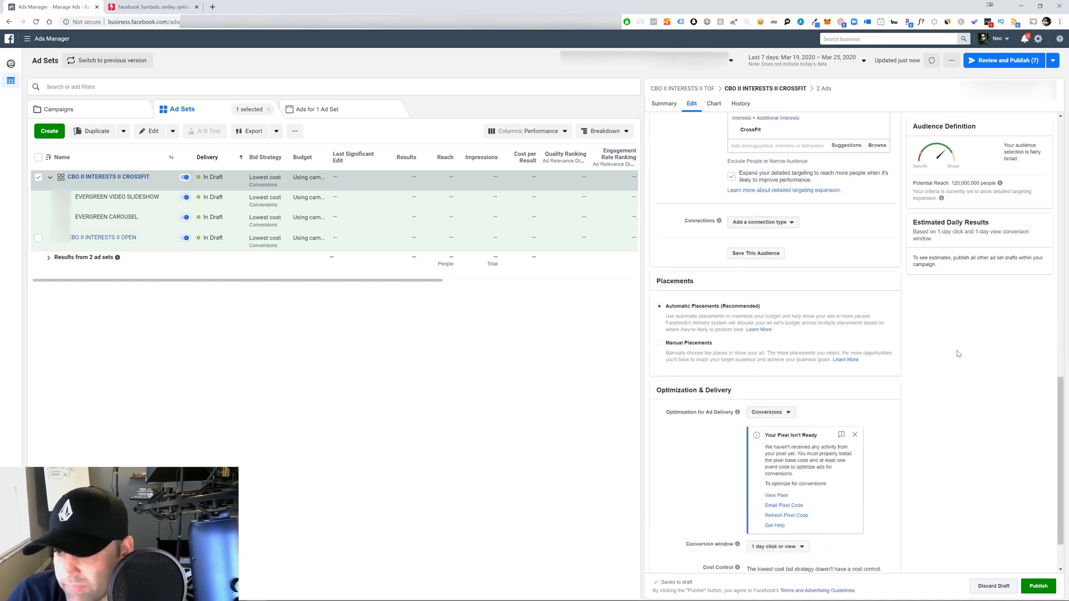
scroll(884, 453, down, 2)
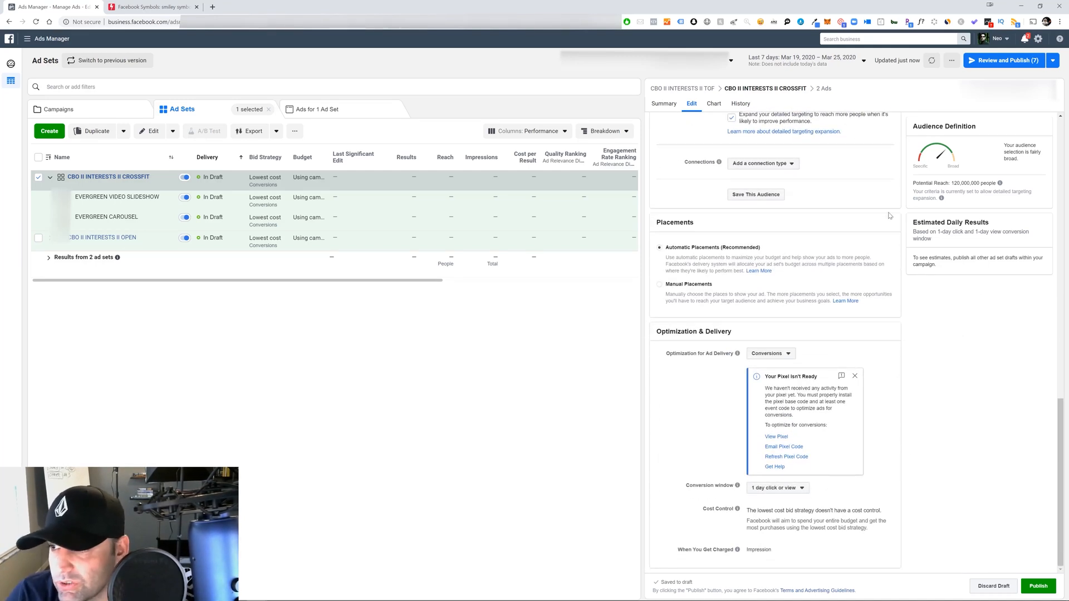
scroll(941, 389, up, 5)
click(566, 260)
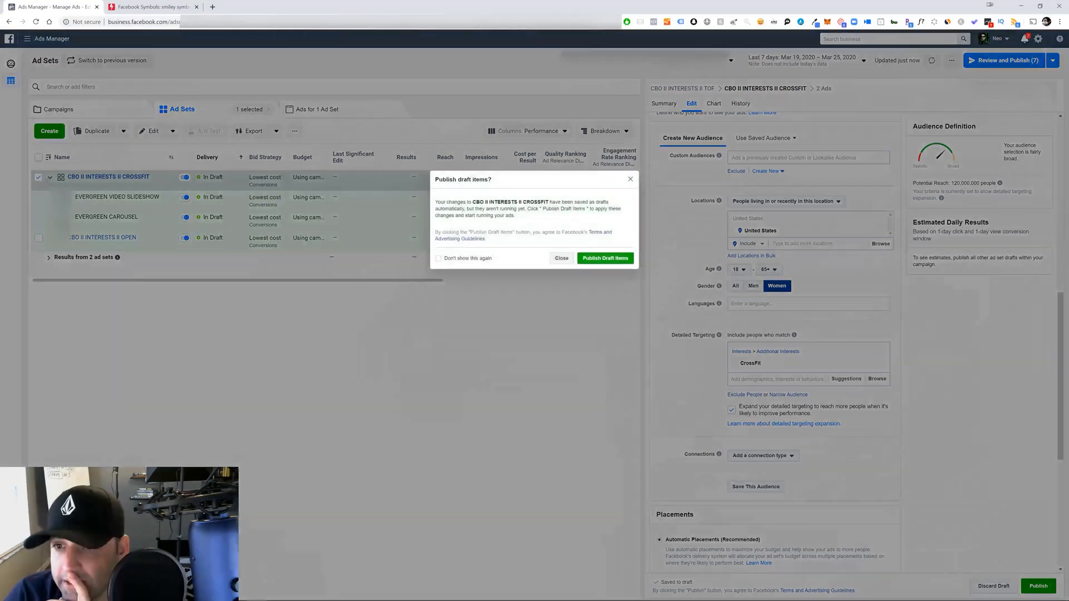
click(559, 256)
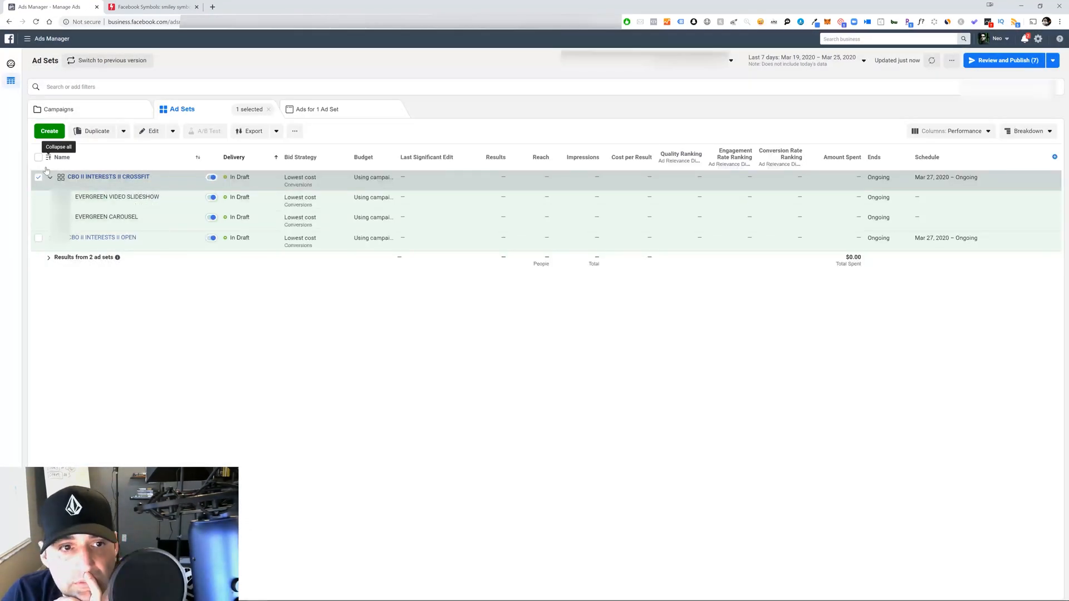
Collapse the CROSSFIT ad set and duplicate only the OPEN ad set once into the existing CBO II INTERESTS II TOF campaign
click(50, 177)
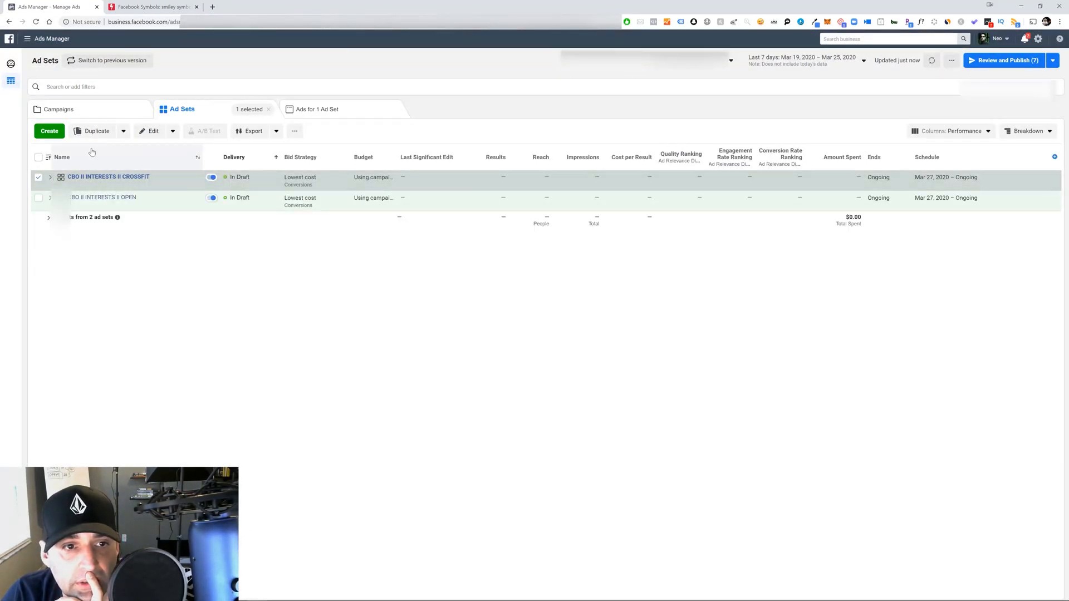
click(39, 177)
click(39, 198)
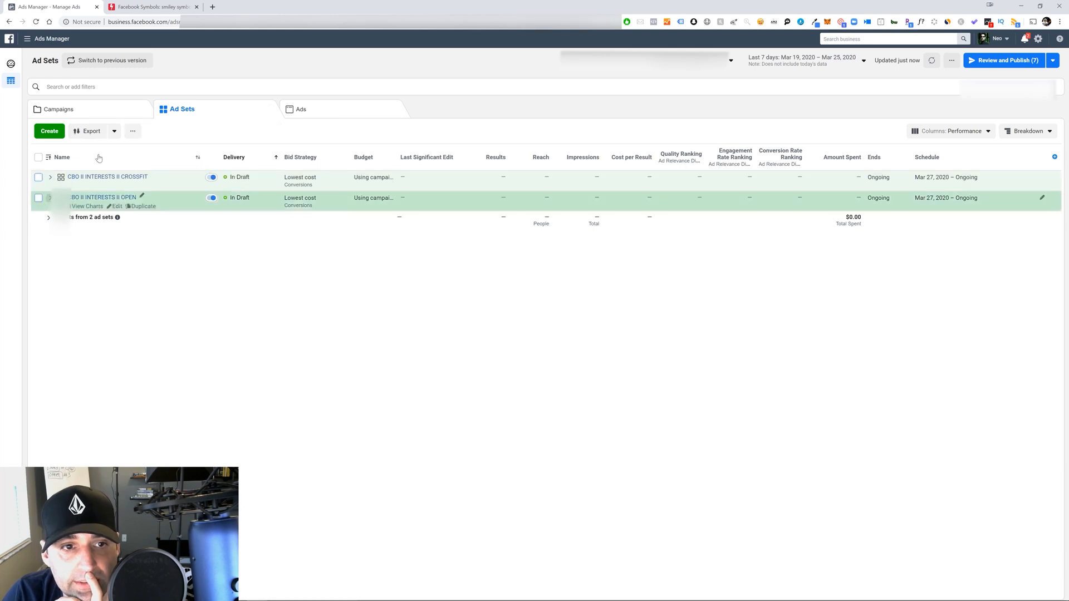
click(93, 131)
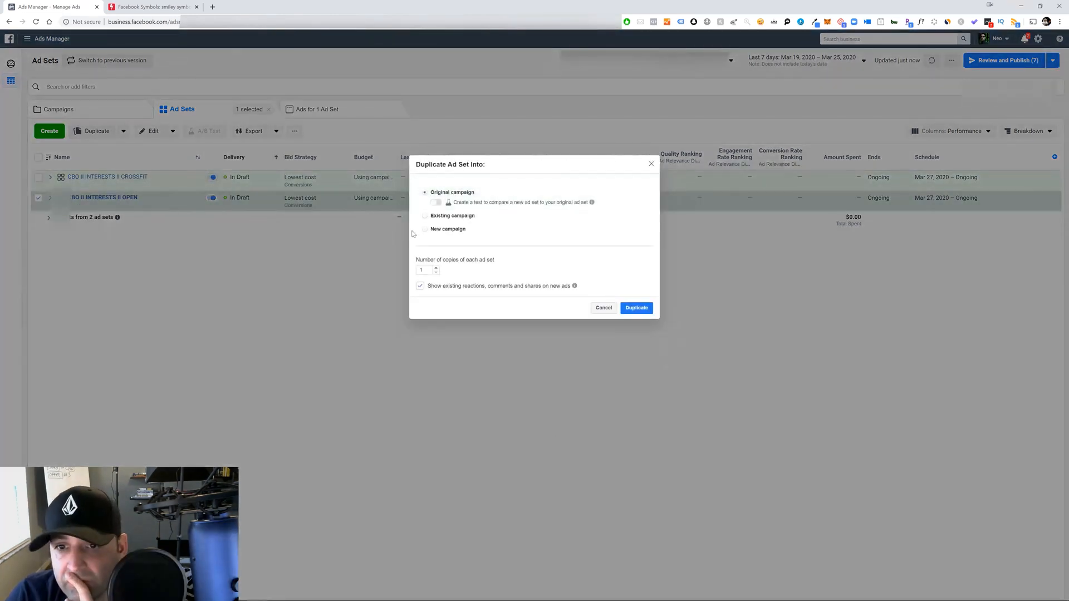
click(427, 216)
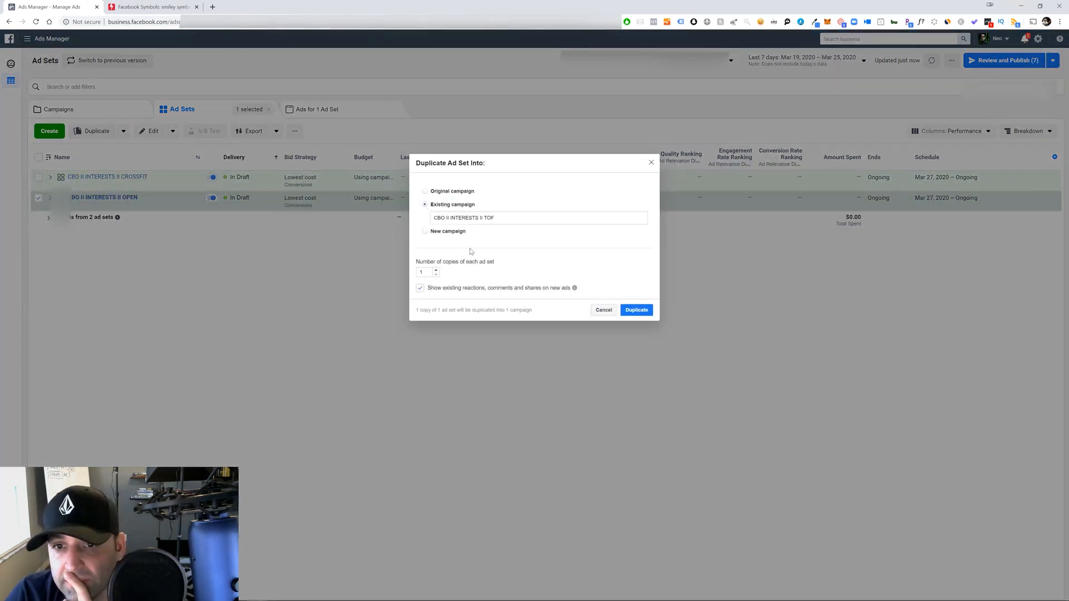
click(638, 312)
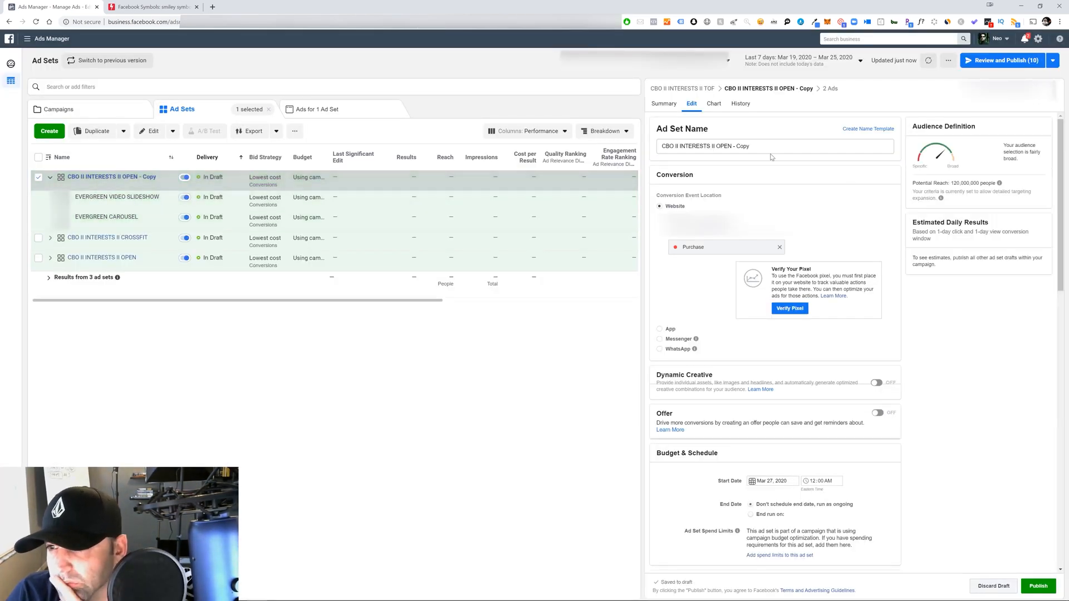
Rename the new copy of the OPEN ad set as CBO II INTERESTS II SQUATS
drag(750, 146, 721, 146)
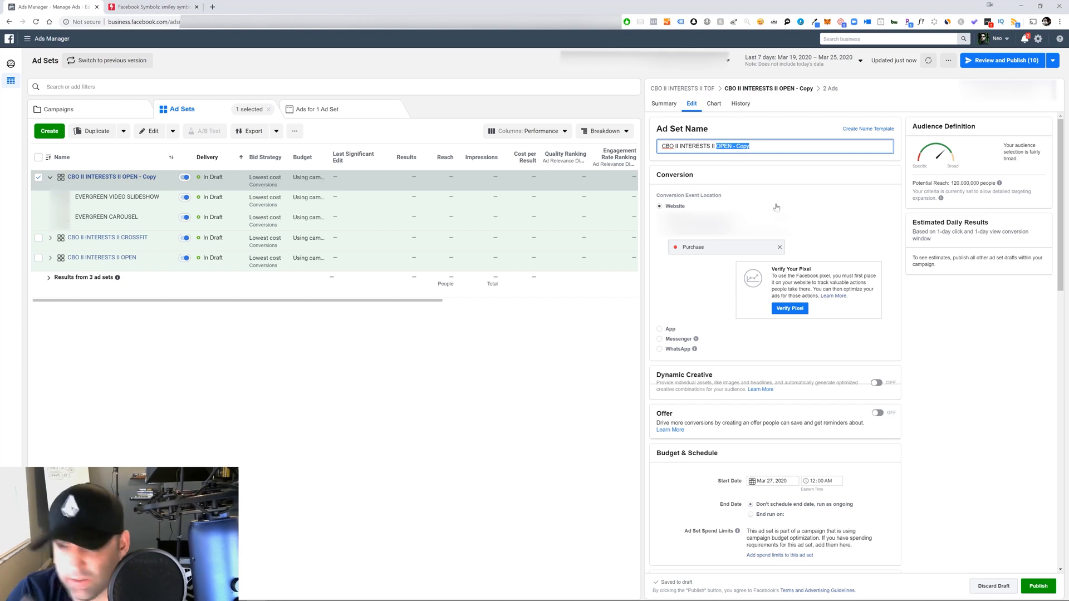
text(SQUAT)
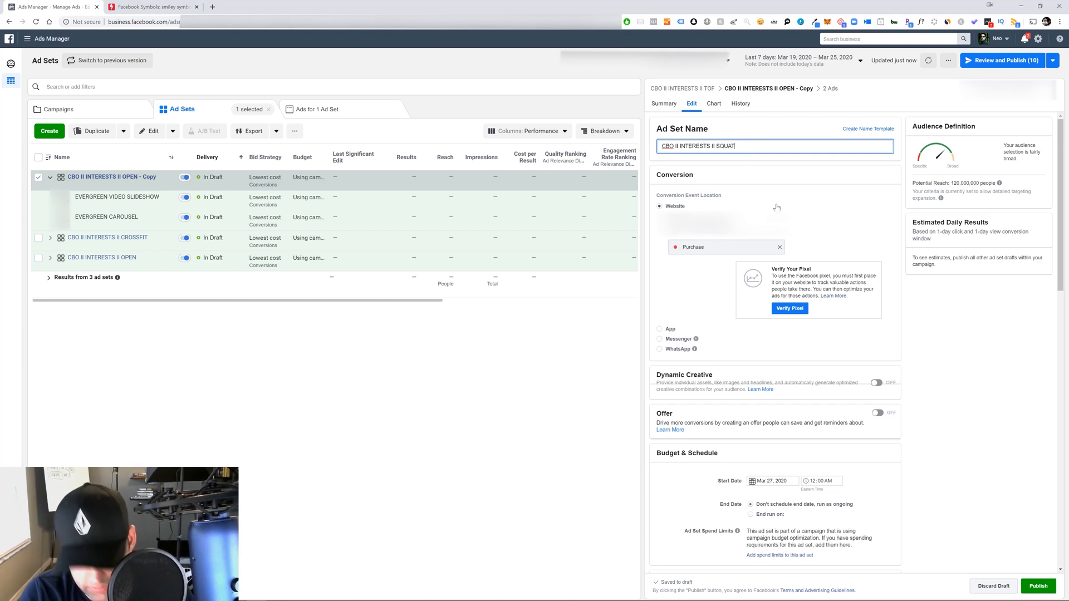
text(S)
click(936, 350)
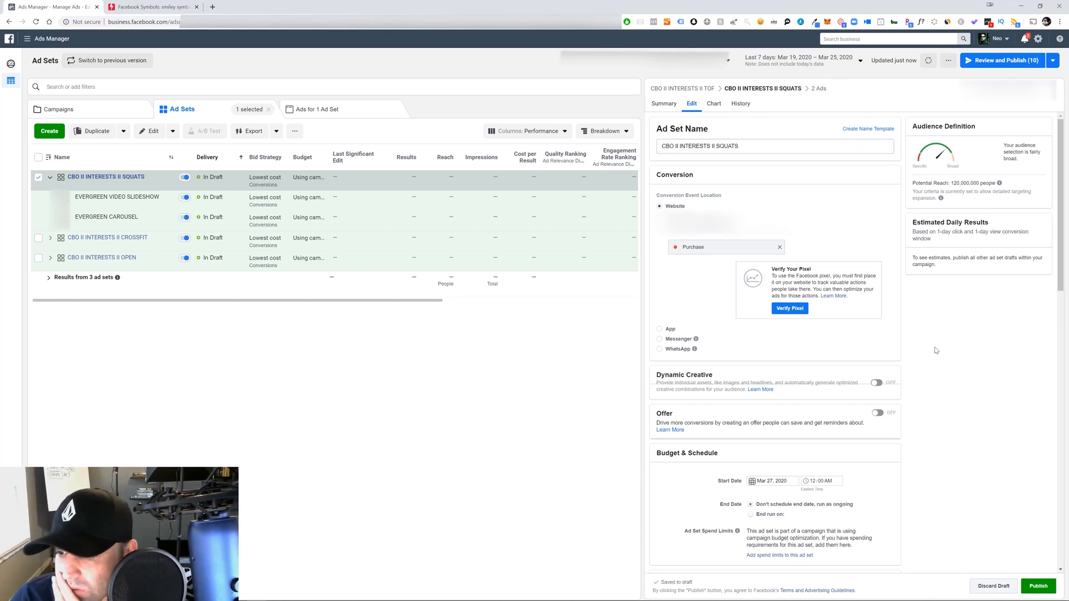
Add the Squat (exercise) interest to the SQUATS ad set's detailed targeting
scroll(943, 352, down, 10)
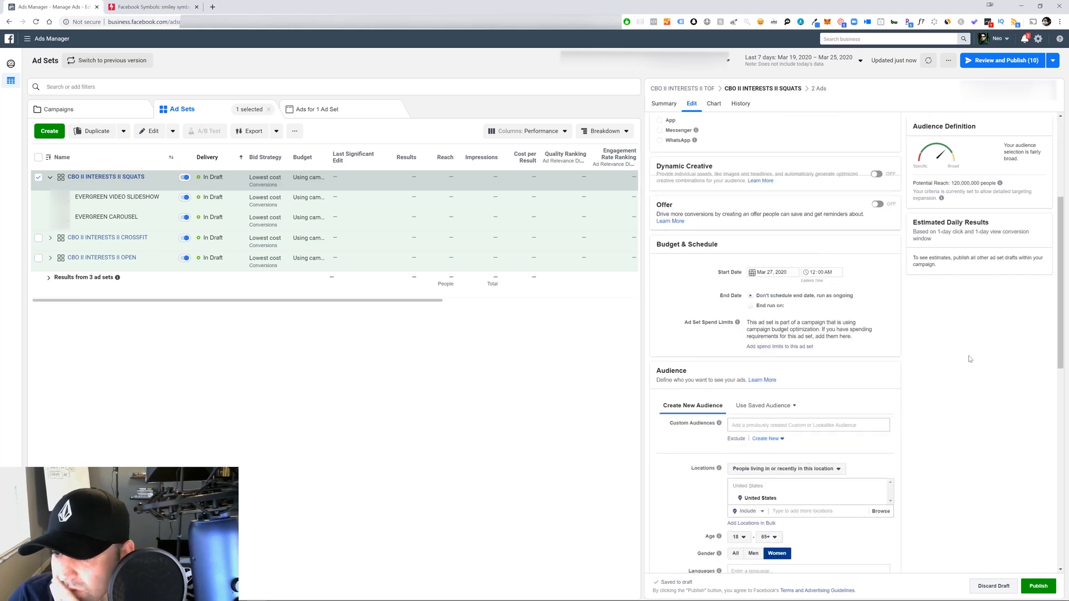
scroll(941, 340, up, 1)
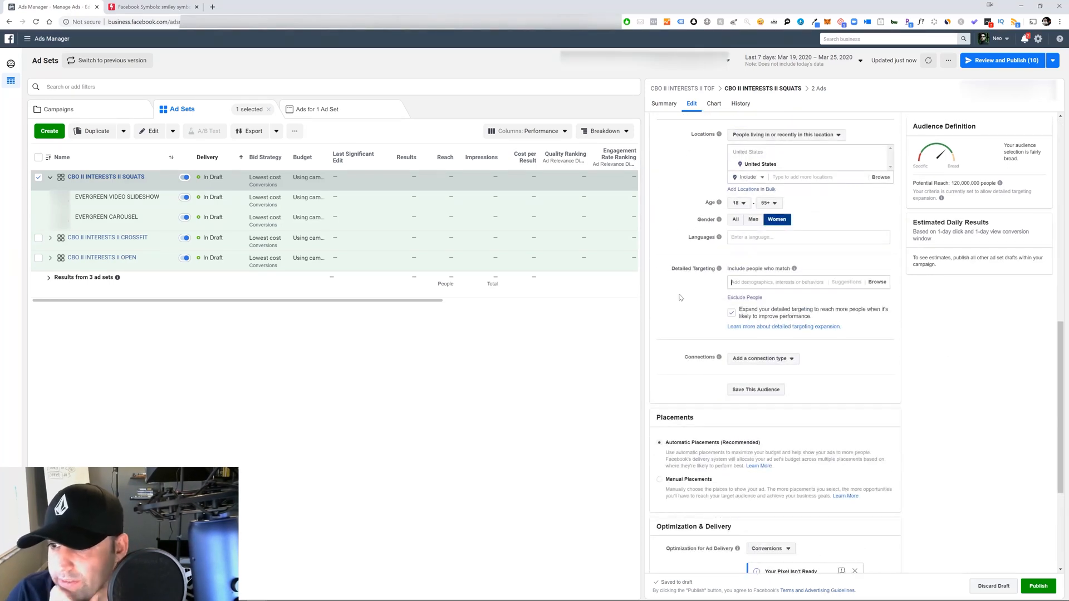
text(sq)
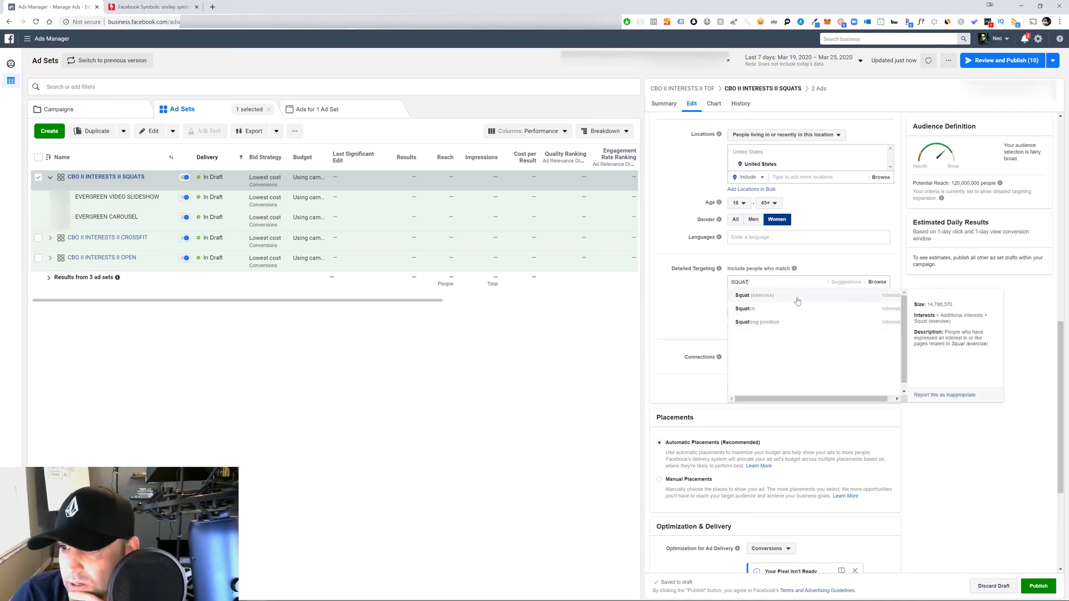
click(814, 301)
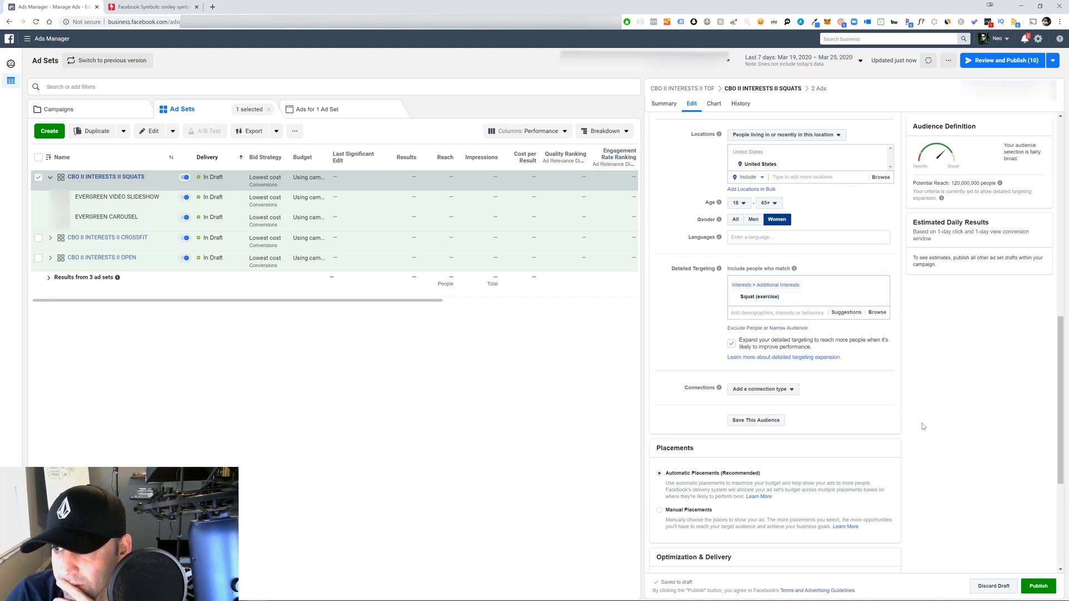
Change the ad set's name to CBO II INTERESTS II SQUAT and close its editor, leaving the changes as unpublished drafts
scroll(941, 420, up, 10)
scroll(941, 415, up, 2)
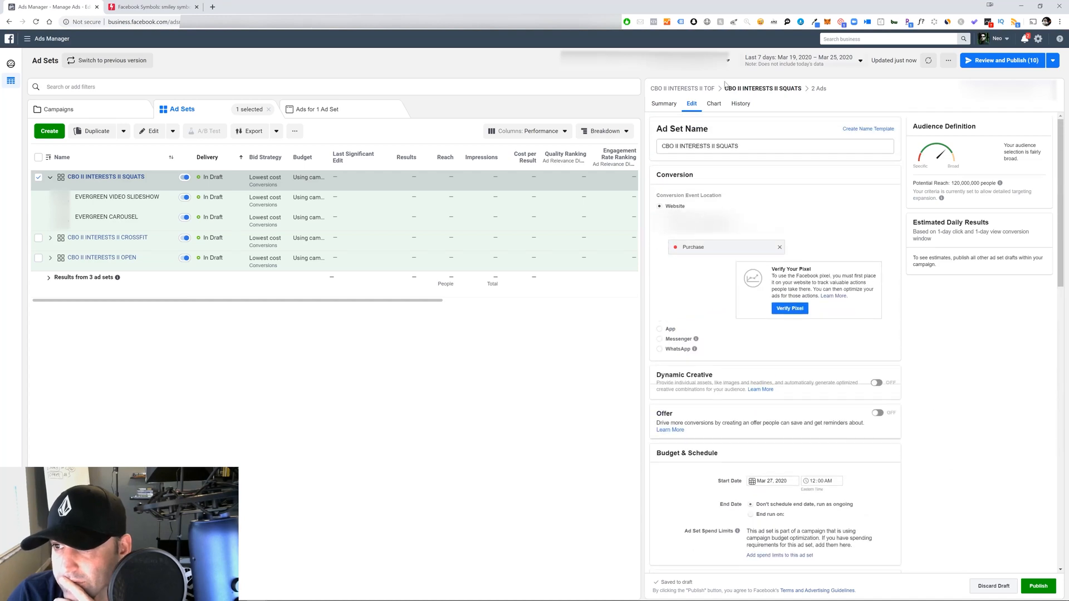
click(738, 146)
click(979, 373)
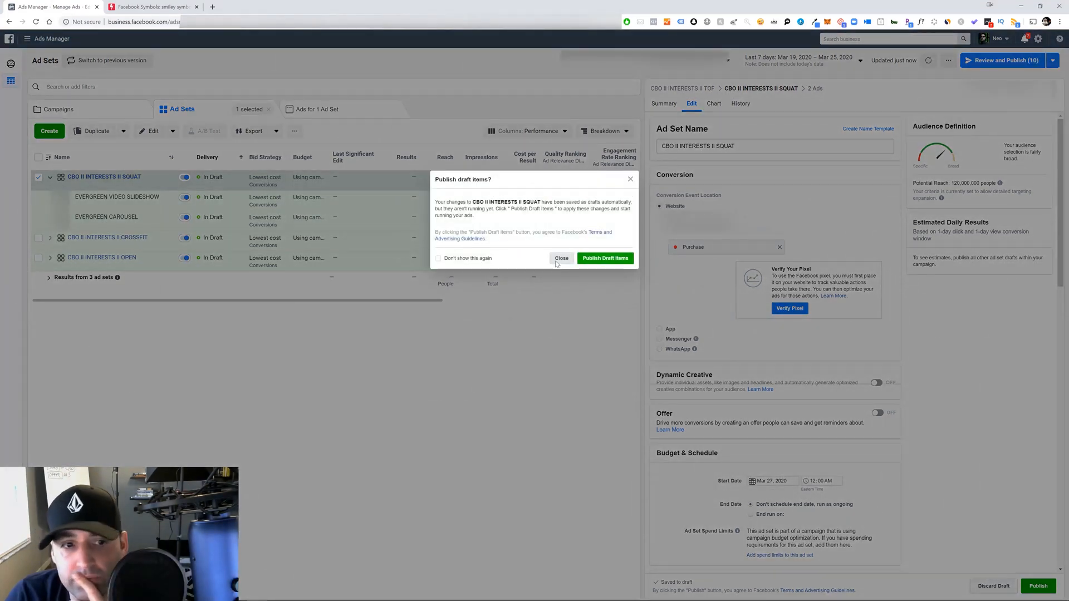
click(560, 258)
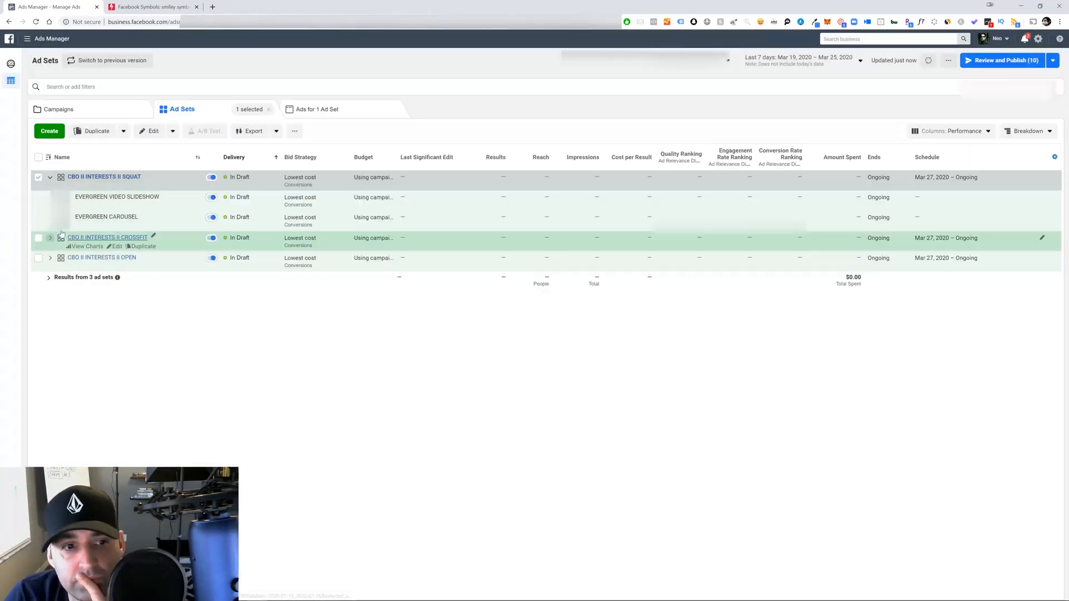
Collapse the SQUAT ad set and duplicate only the CROSSFIT ad set once into the existing CBO II INTERESTS II TOF campaign
click(50, 177)
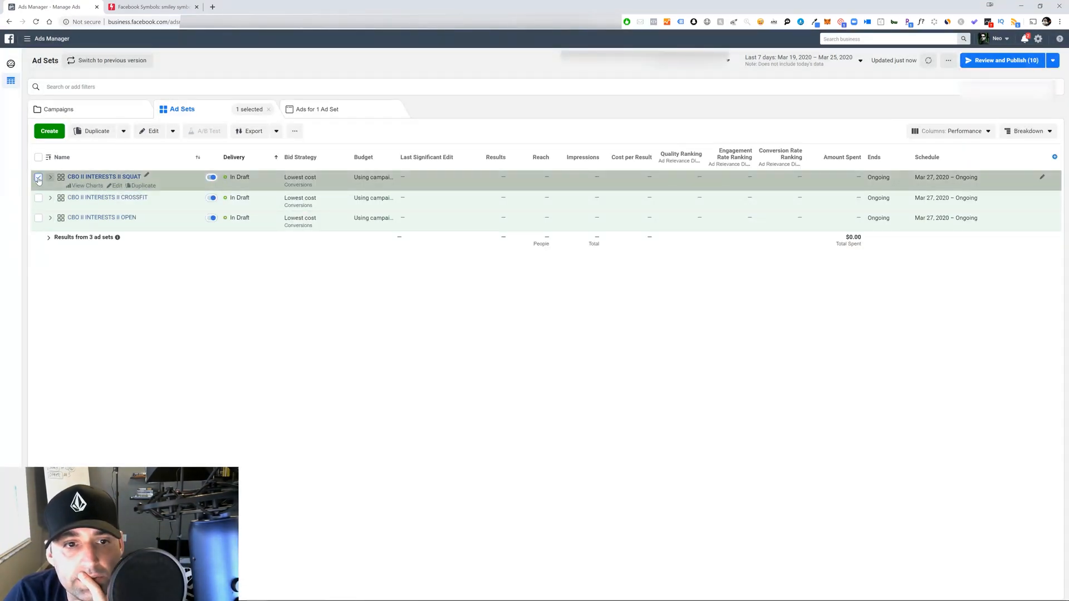
click(38, 178)
click(38, 199)
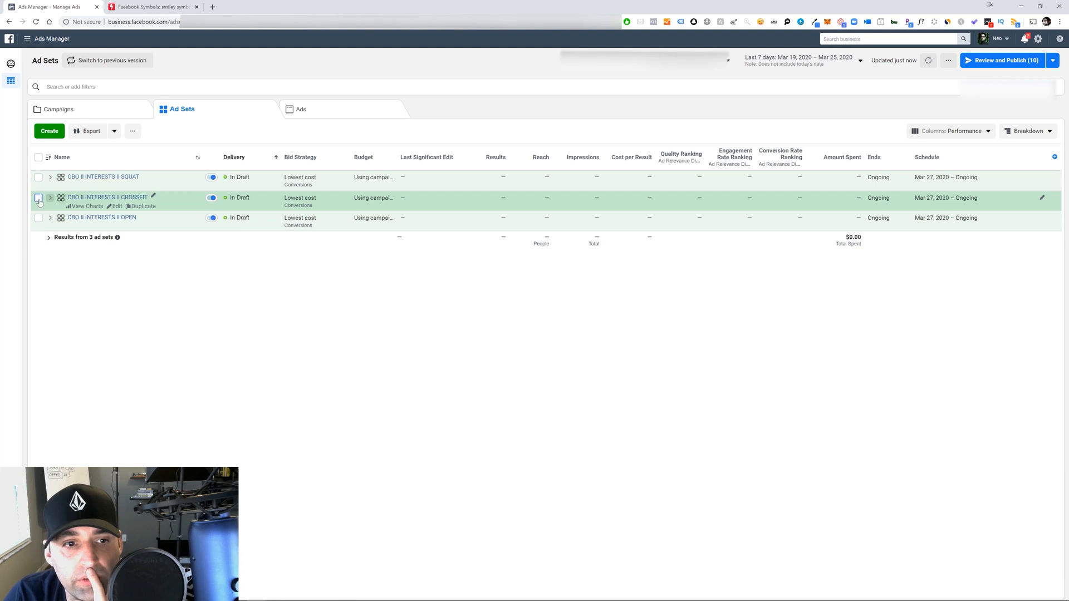
click(97, 132)
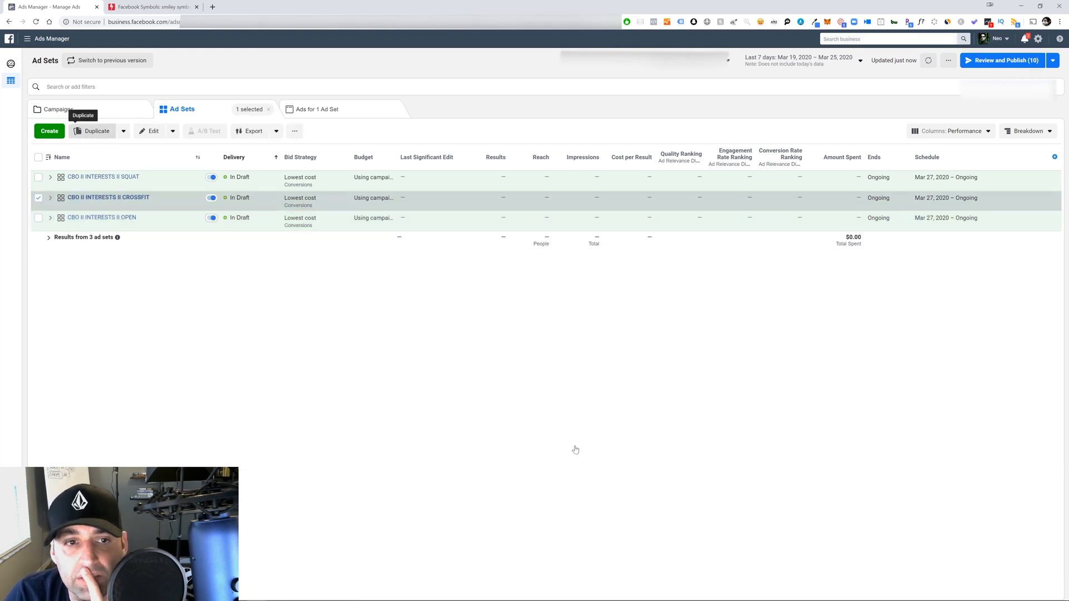
click(425, 216)
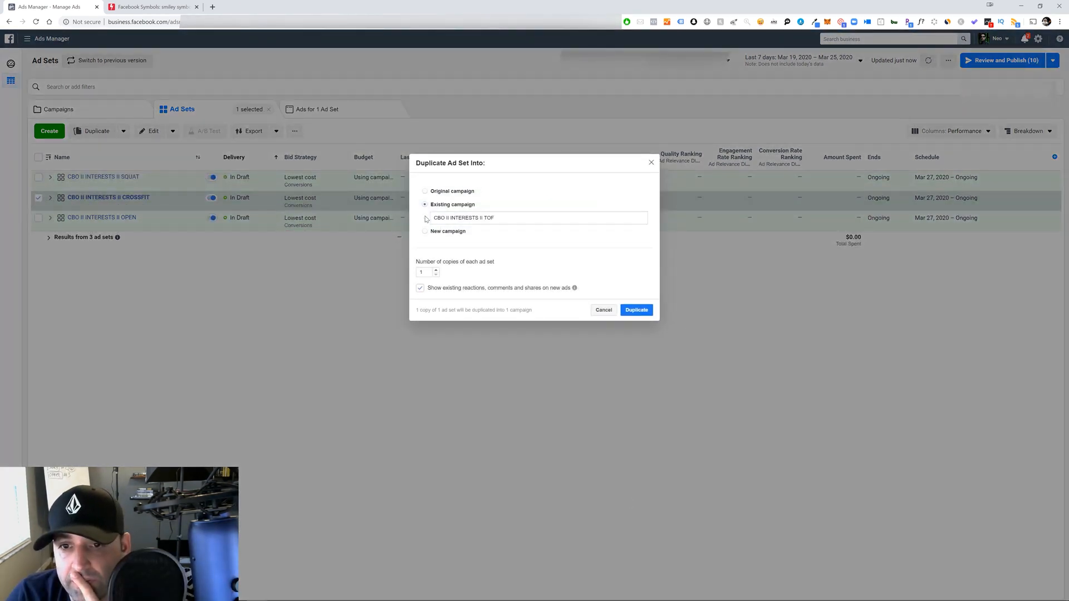
click(633, 310)
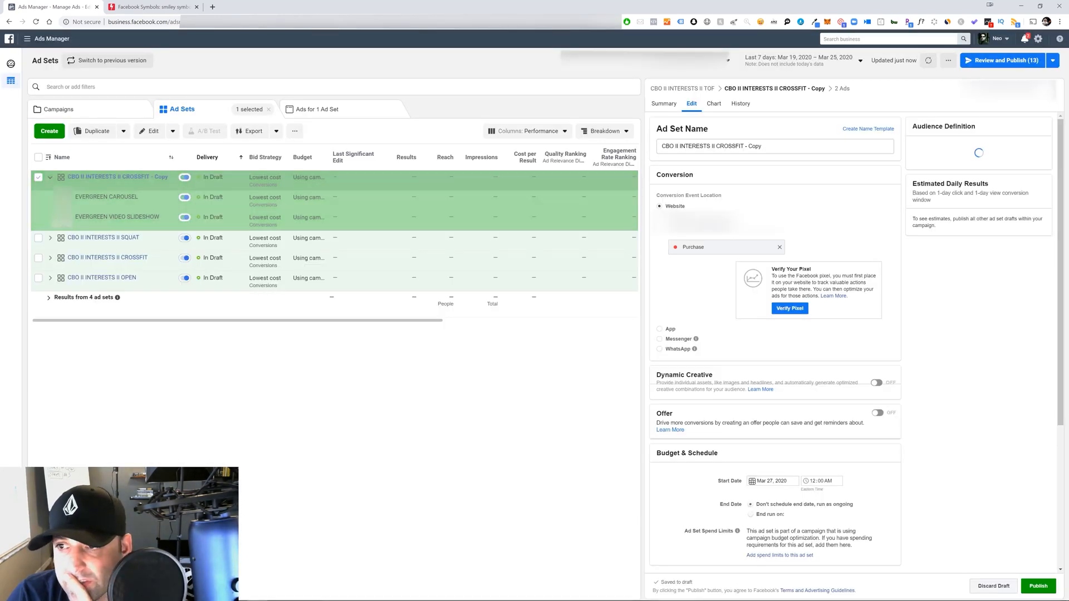
Rename the new copy of the CROSSFIT ad set as CBO II INTERESTS II PVX2
drag(762, 146, 717, 146)
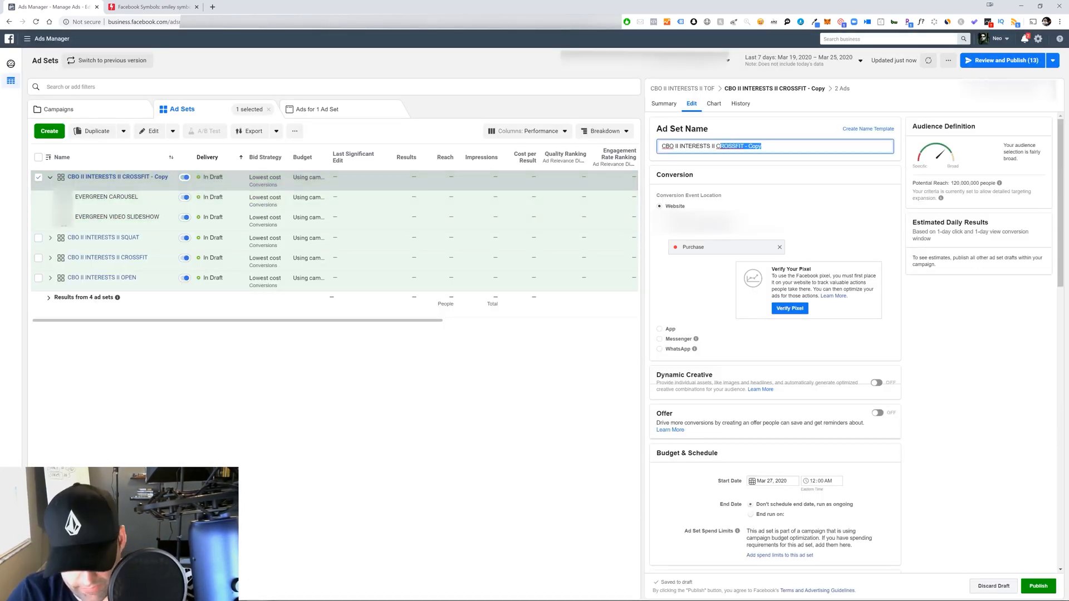
text(CPVX2)
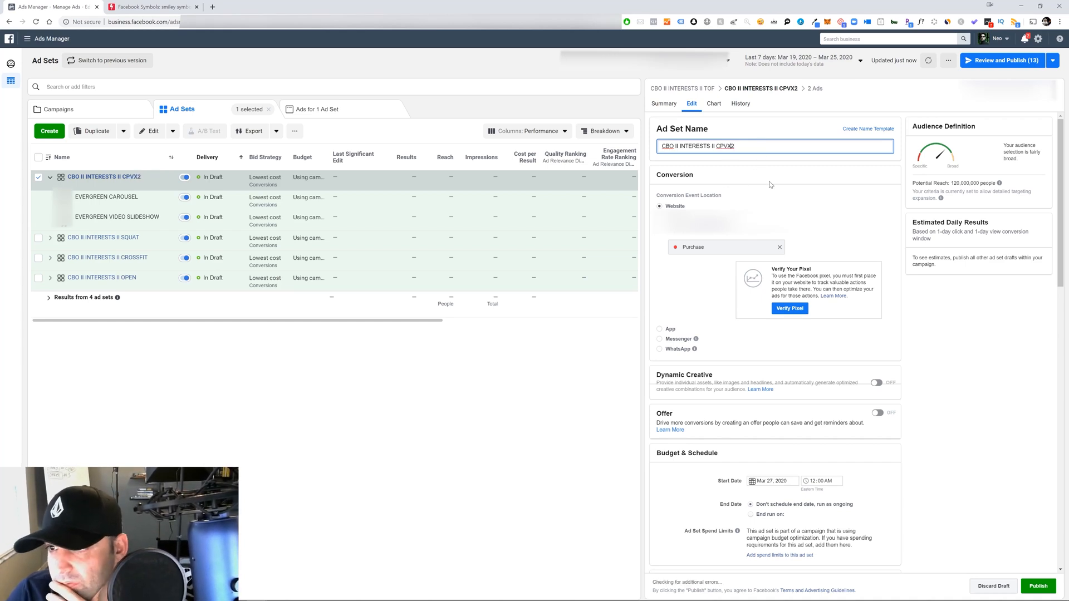
key(BackSpace)
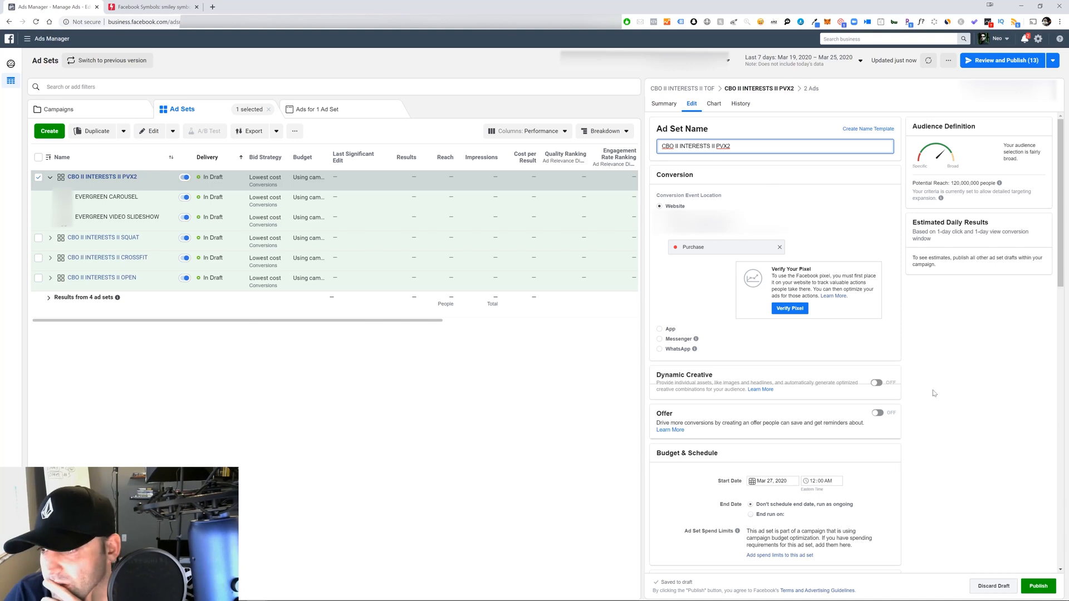
click(951, 377)
Remove the CrossFit interest from the PVX2 ad set and add the custom audience Website Visitors - Page Views x2 - 180 Days
scroll(890, 315, down, 7)
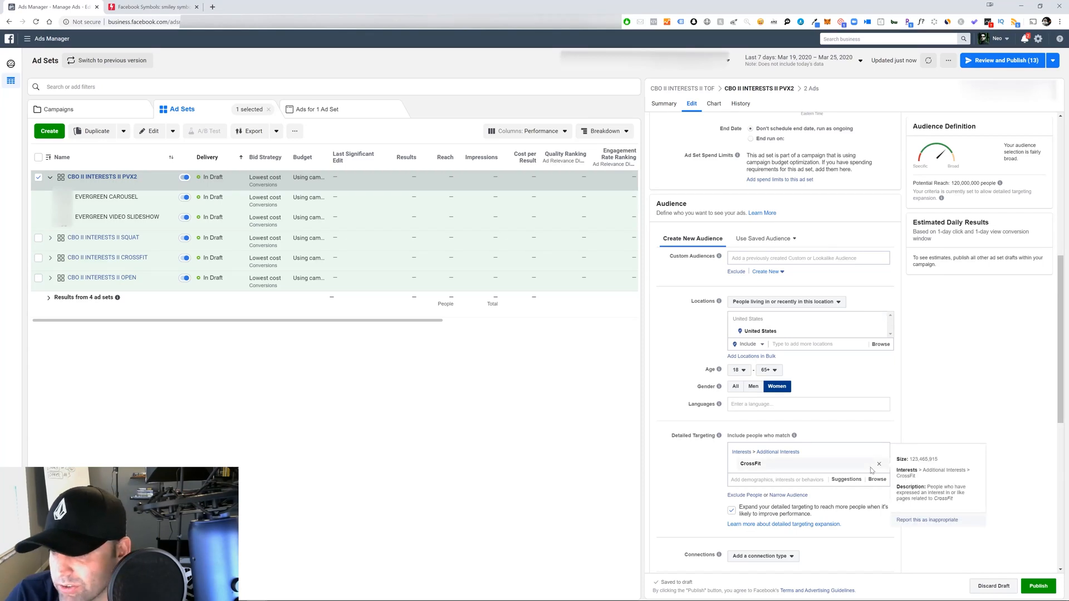
click(880, 464)
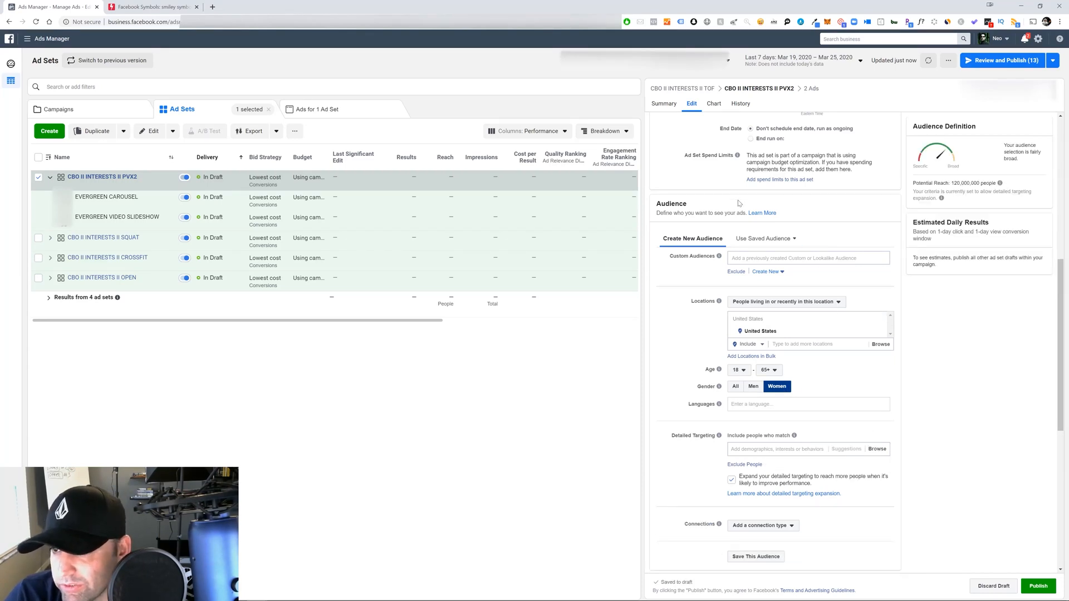
click(802, 258)
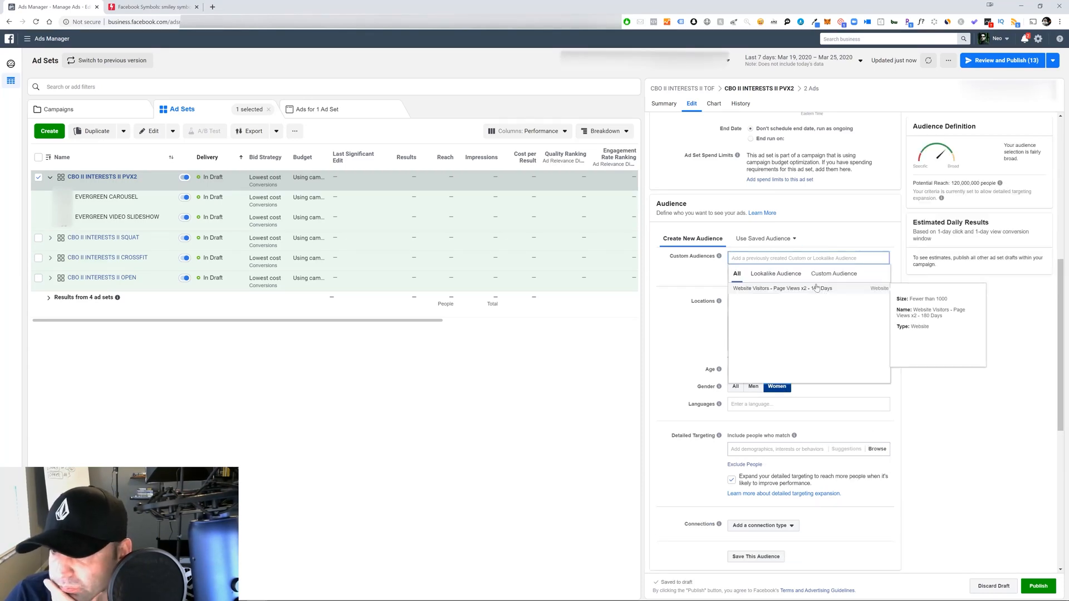
click(804, 289)
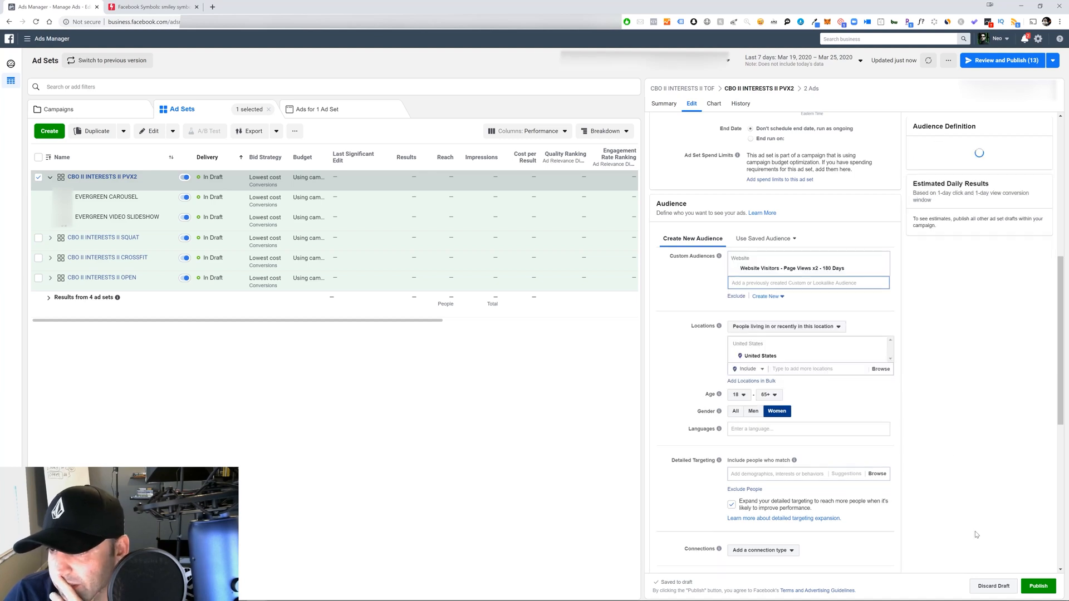
Close the PVX2 ad set's editor, leaving its changes as unpublished drafts, and collapse and deselect the ad set
scroll(980, 454, down, 6)
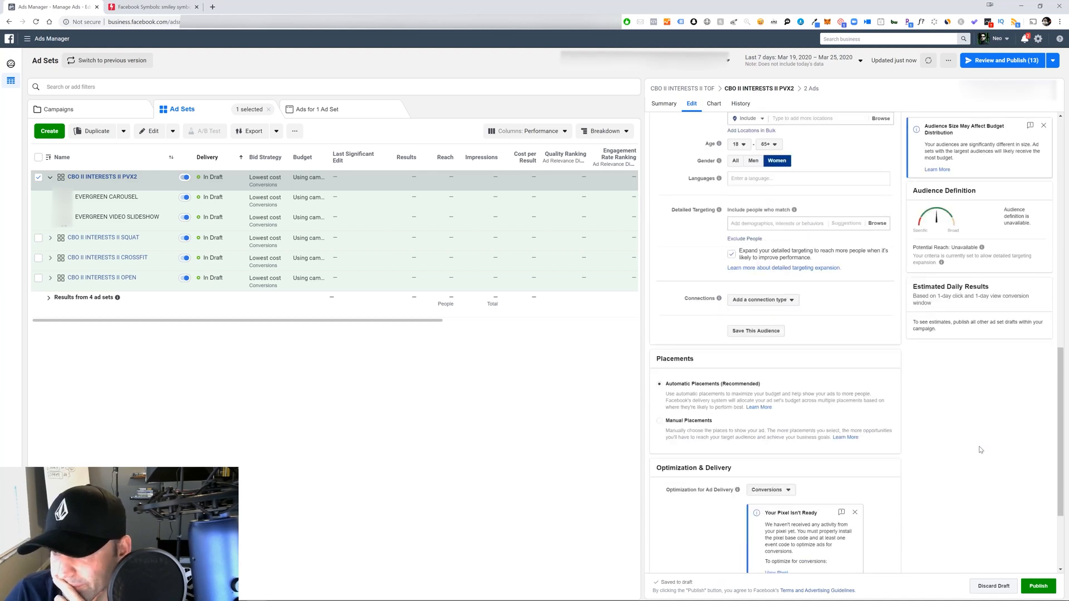
scroll(983, 453, up, 15)
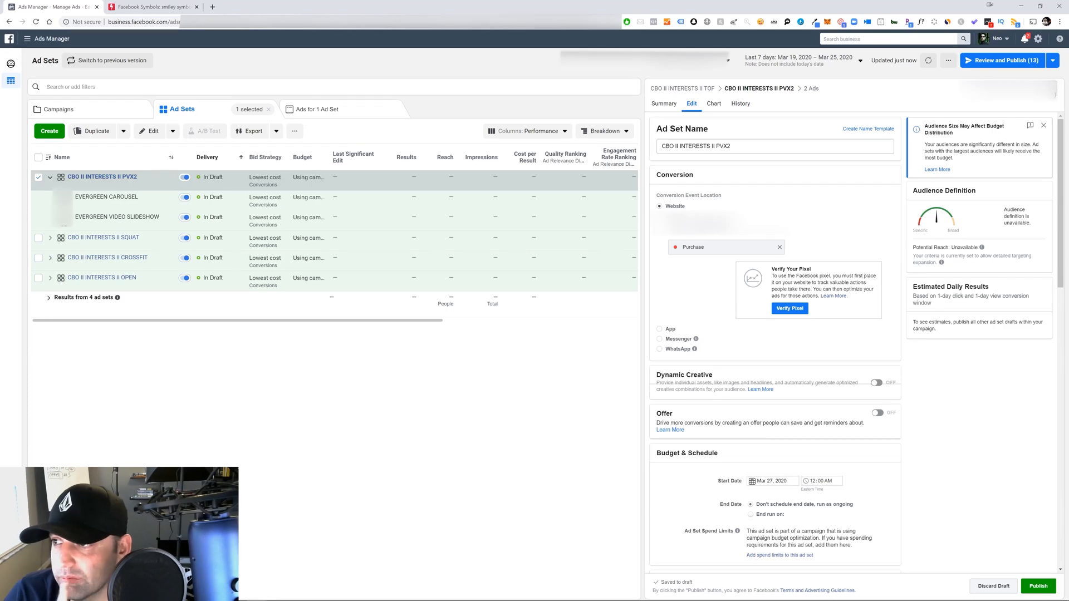
click(1051, 90)
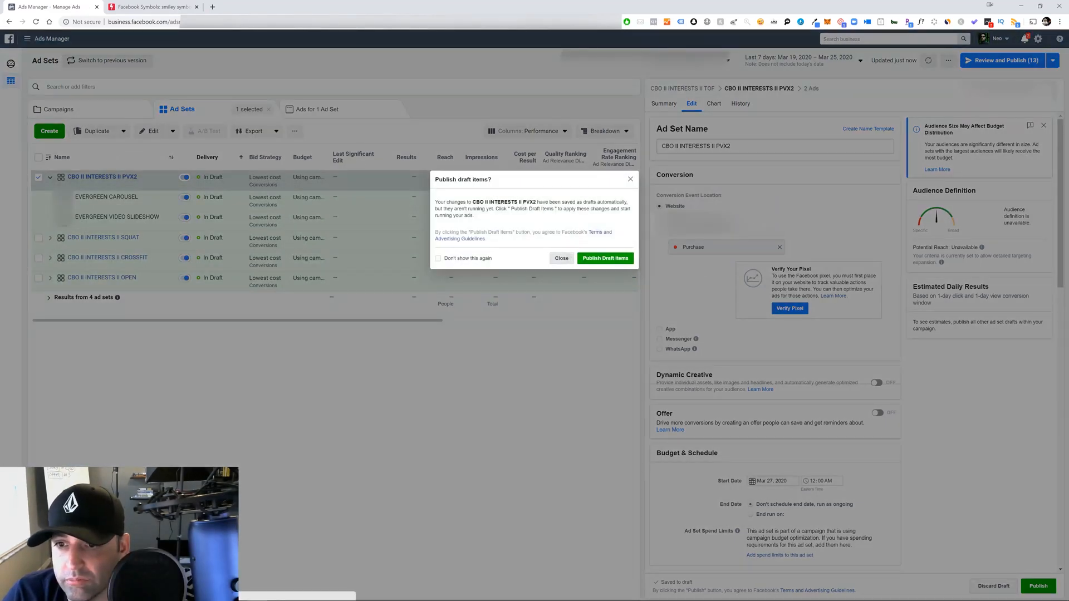
click(567, 258)
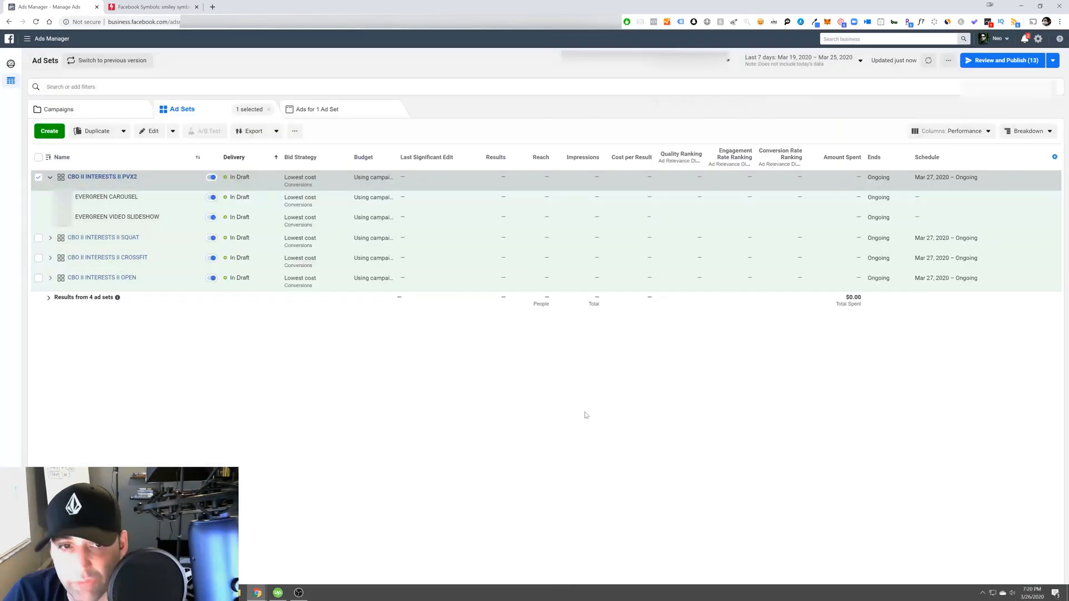
click(48, 177)
click(38, 178)
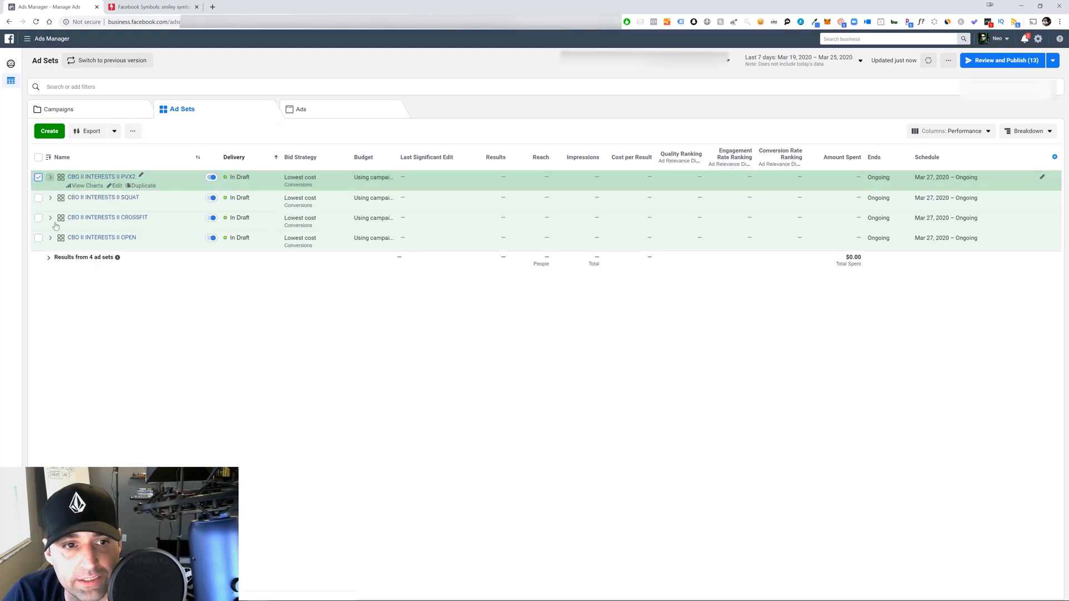
Open the Audiences tool in a new browser tab and switch to it
click(27, 41)
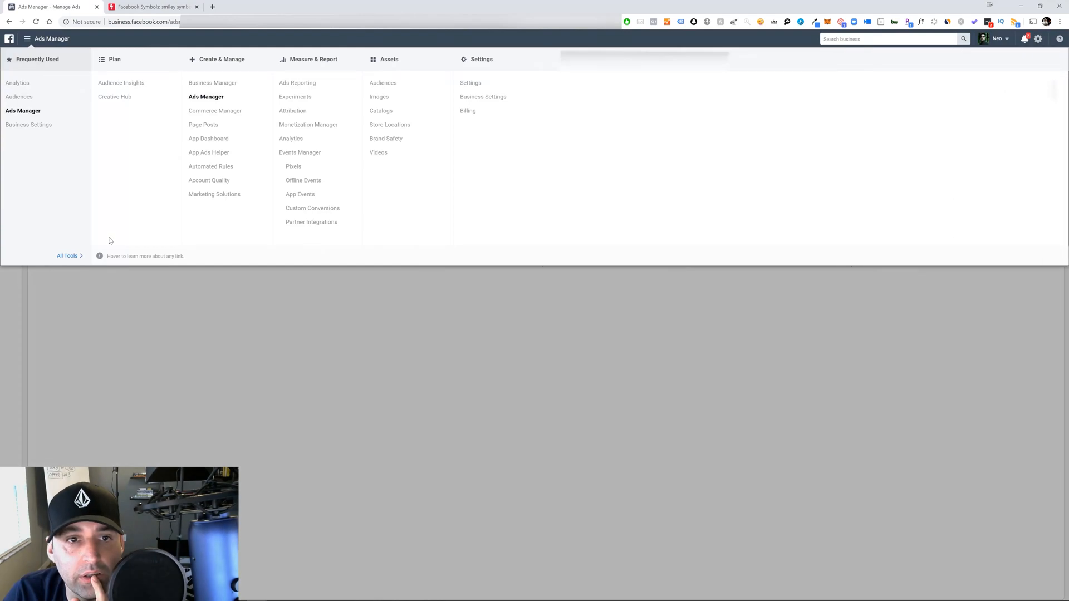
right_click(30, 98)
click(42, 105)
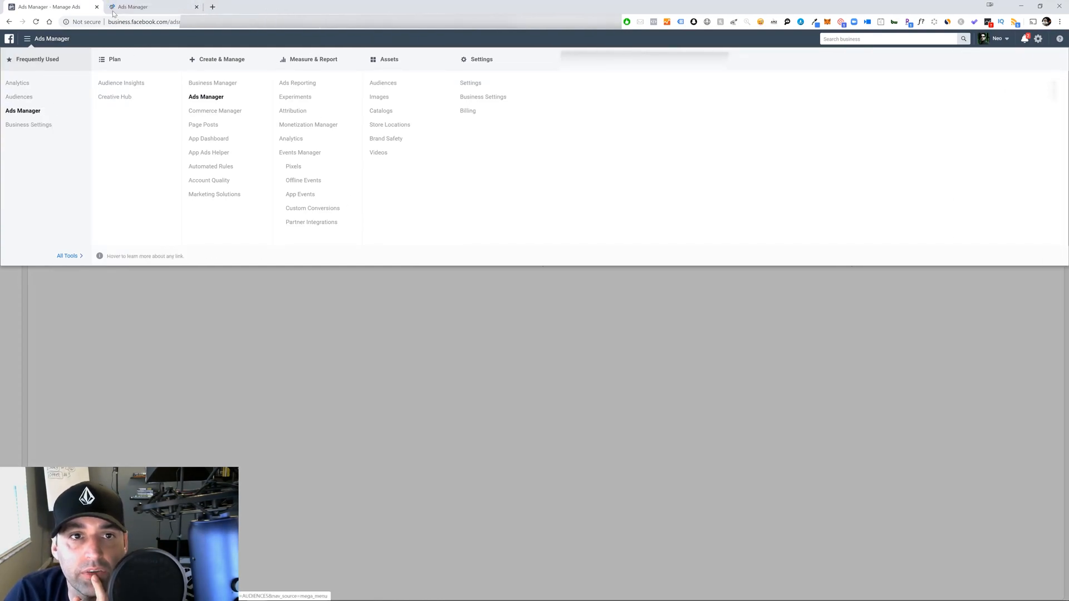
key(ctrl+Tab)
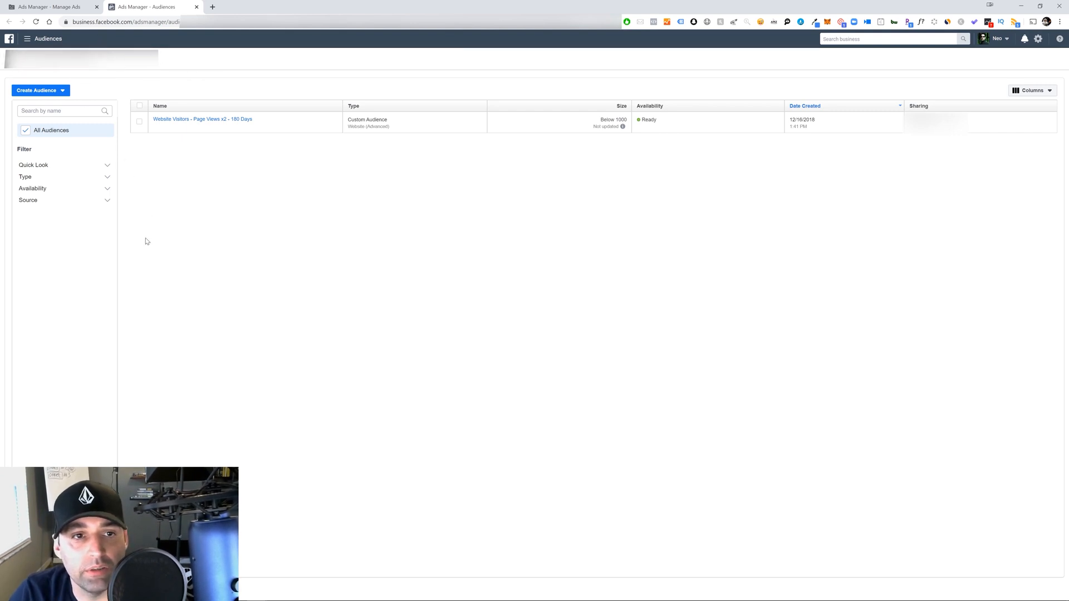
Start a website custom audience that includes all website visitors in the past 180 days
click(39, 90)
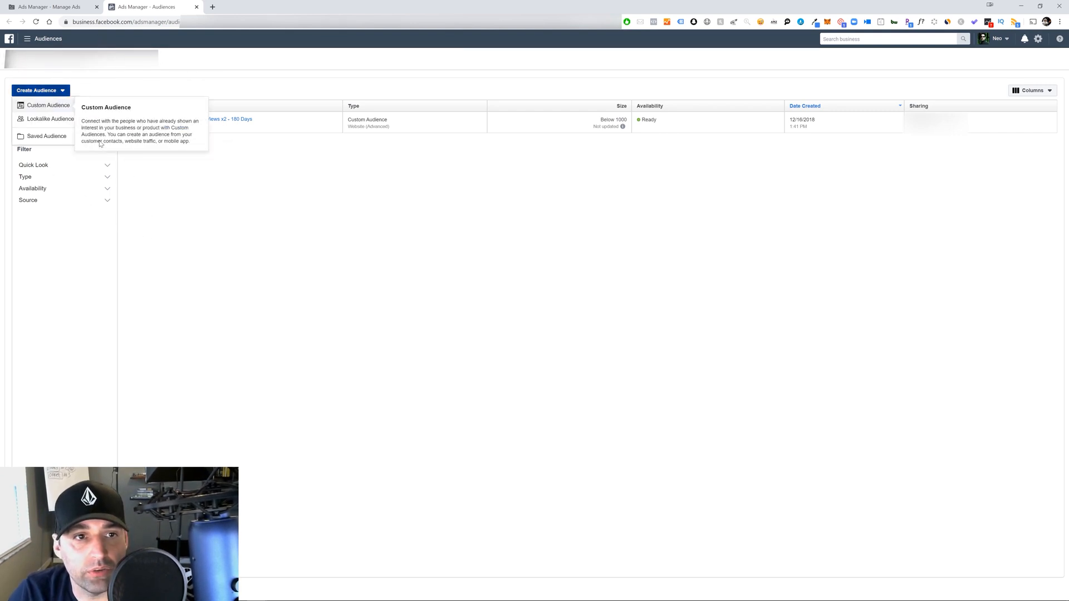
click(46, 108)
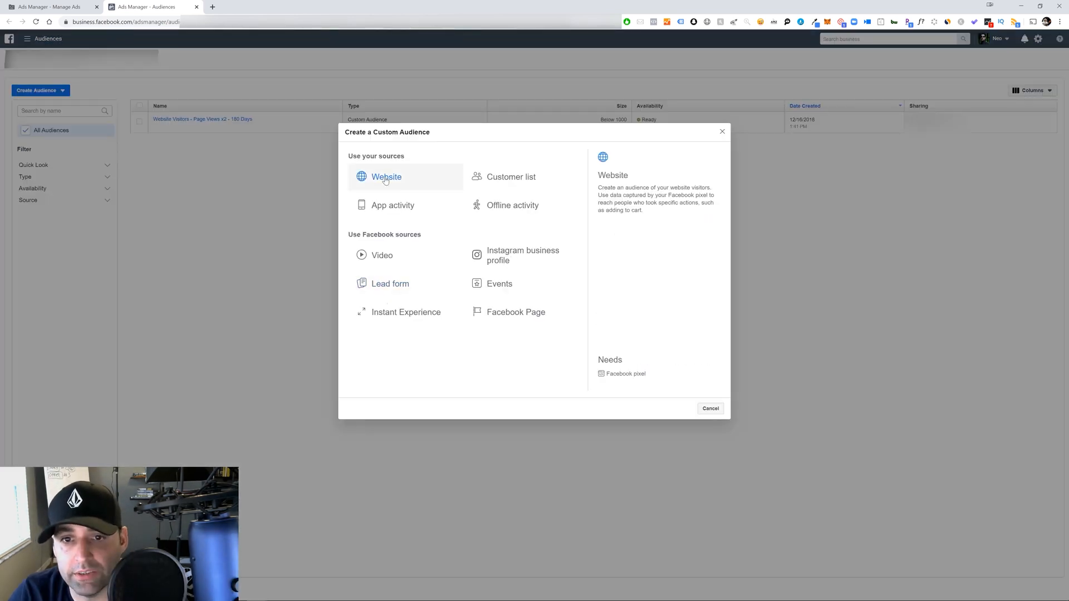
click(384, 176)
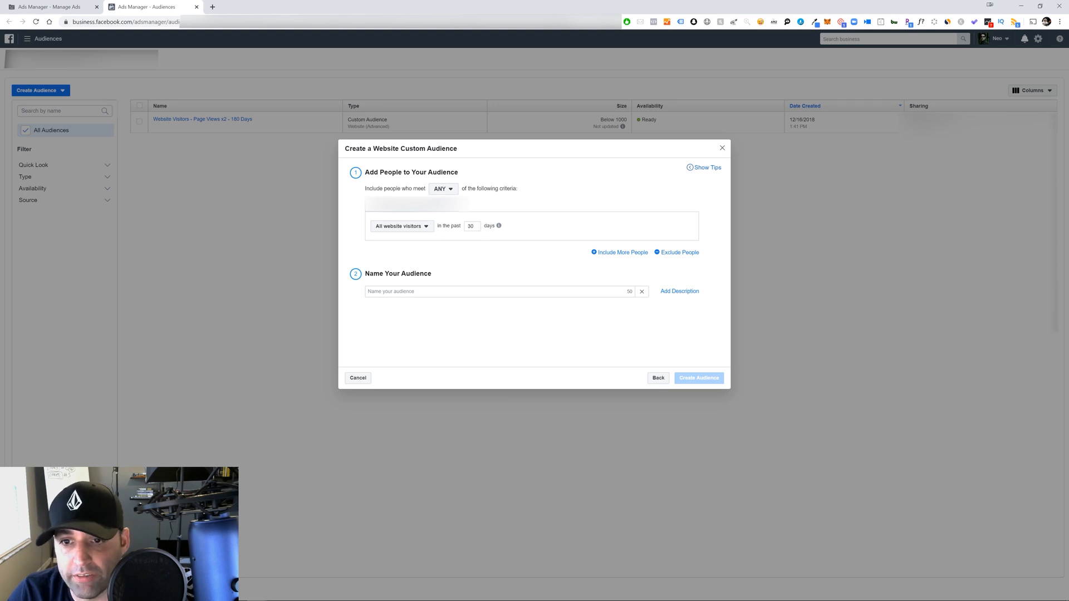
click(424, 227)
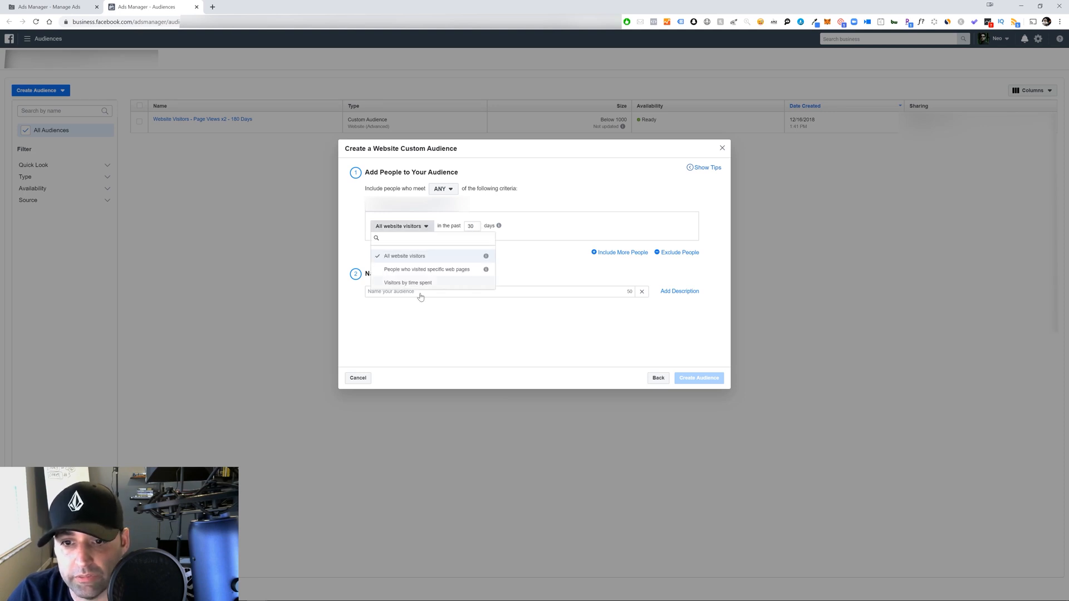
click(529, 240)
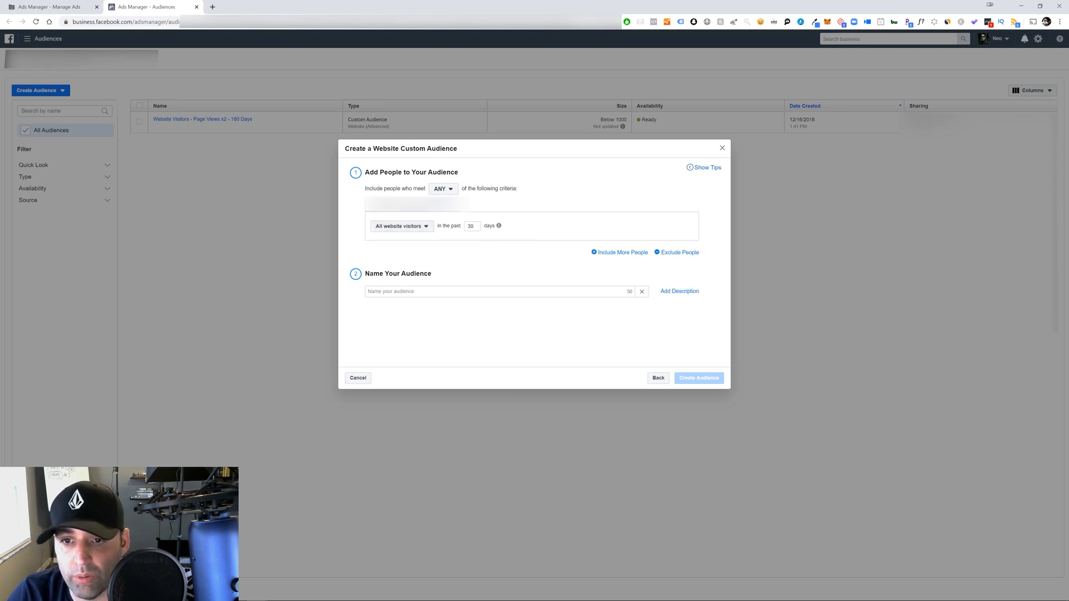
text(18)
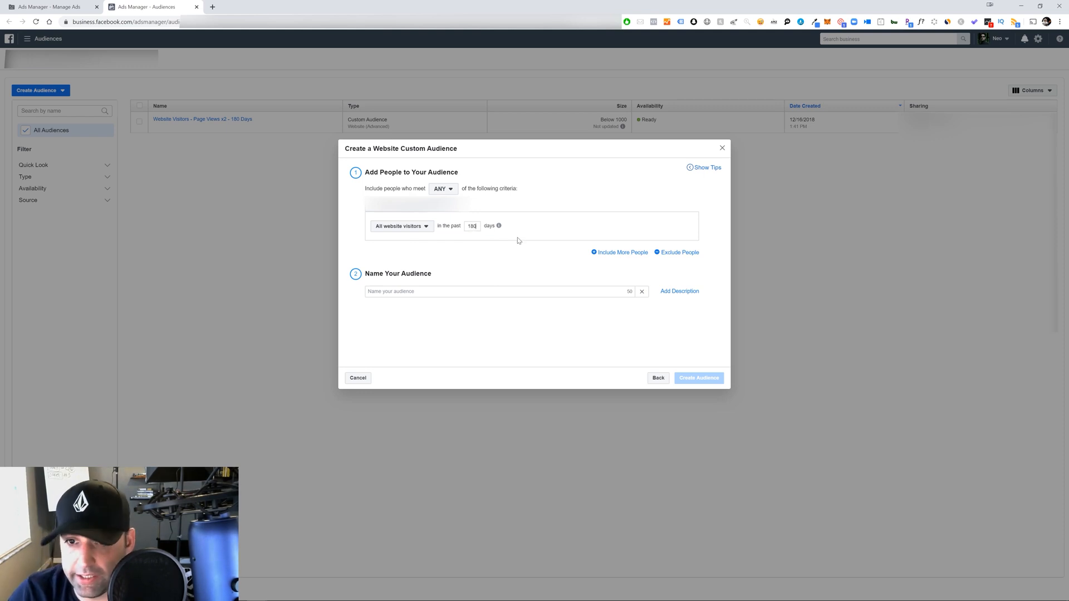
Name the audience Website Visitors - 180 Days and create it
click(467, 292)
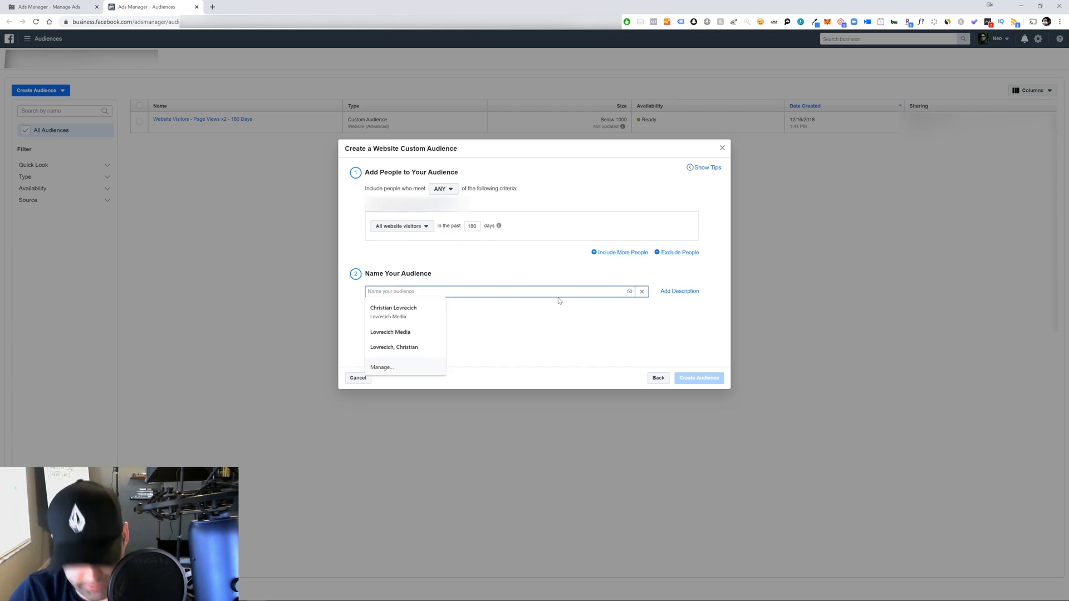
text(Web)
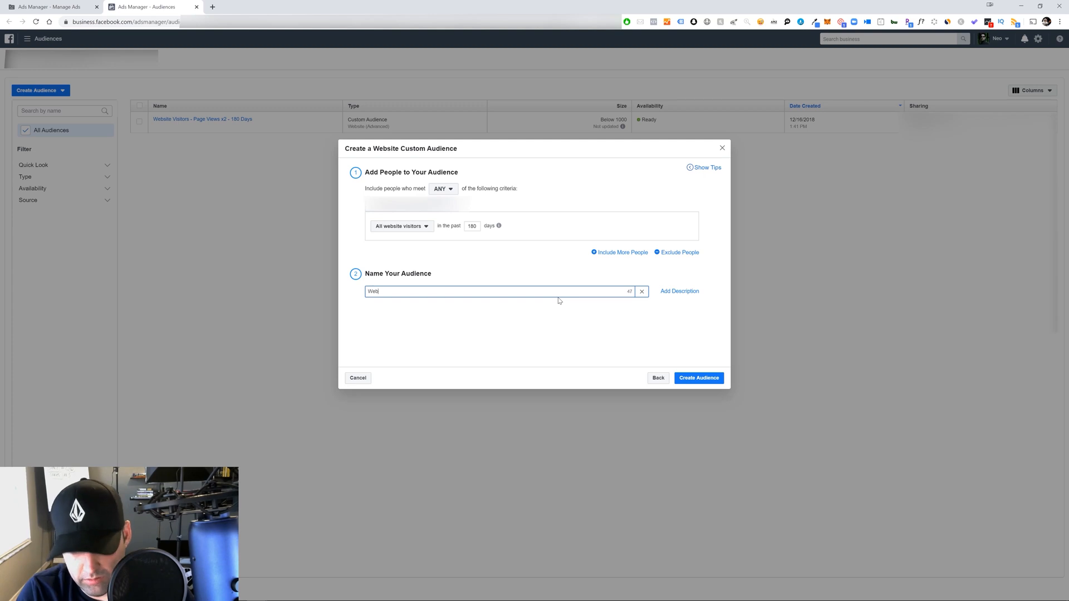
text(site Vis)
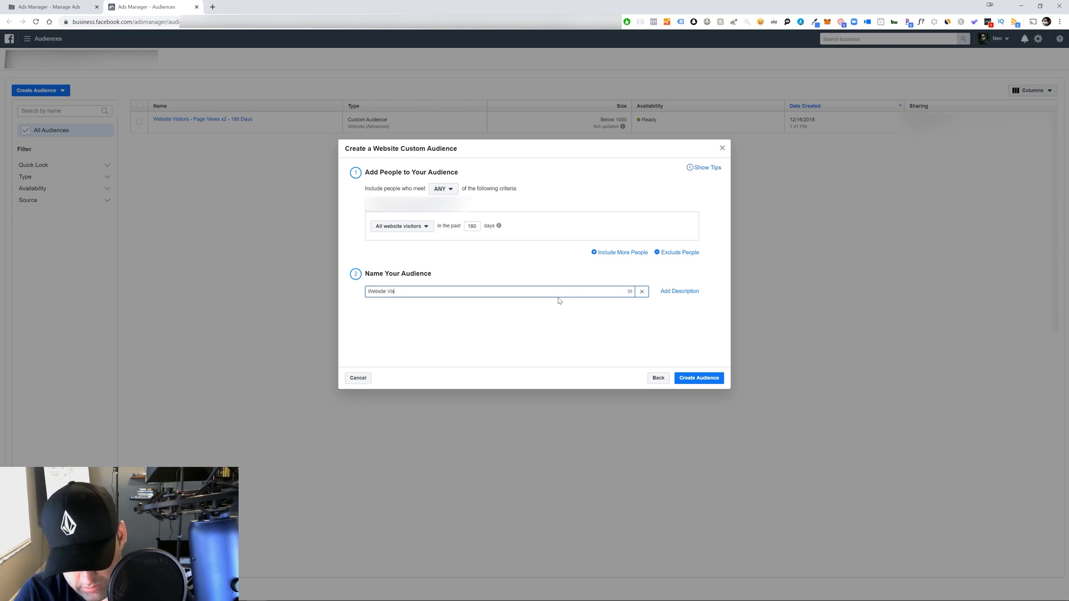
text(itors - 180 Days)
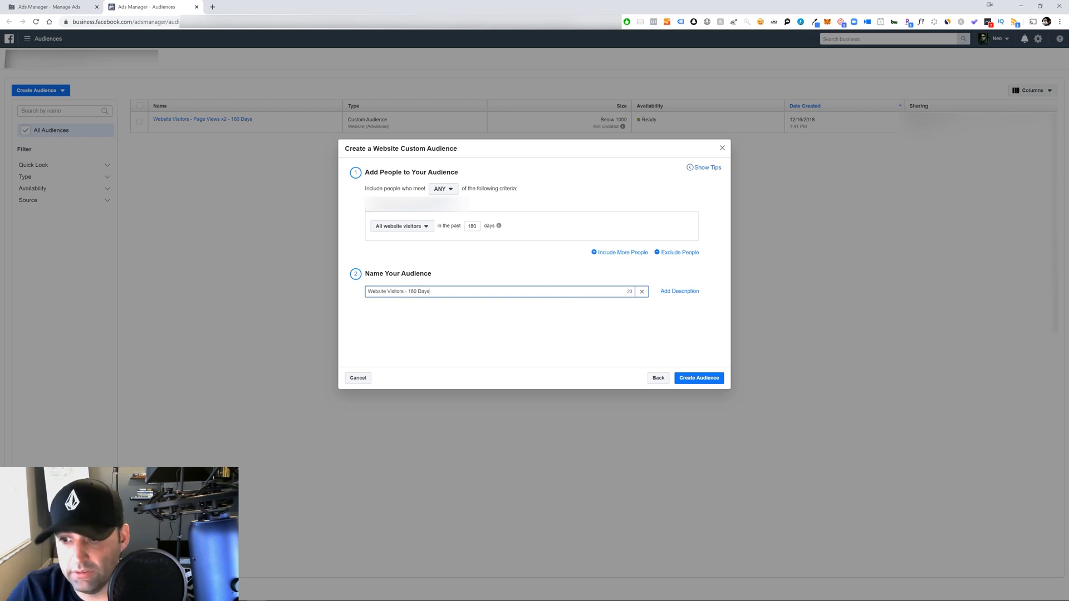
click(703, 378)
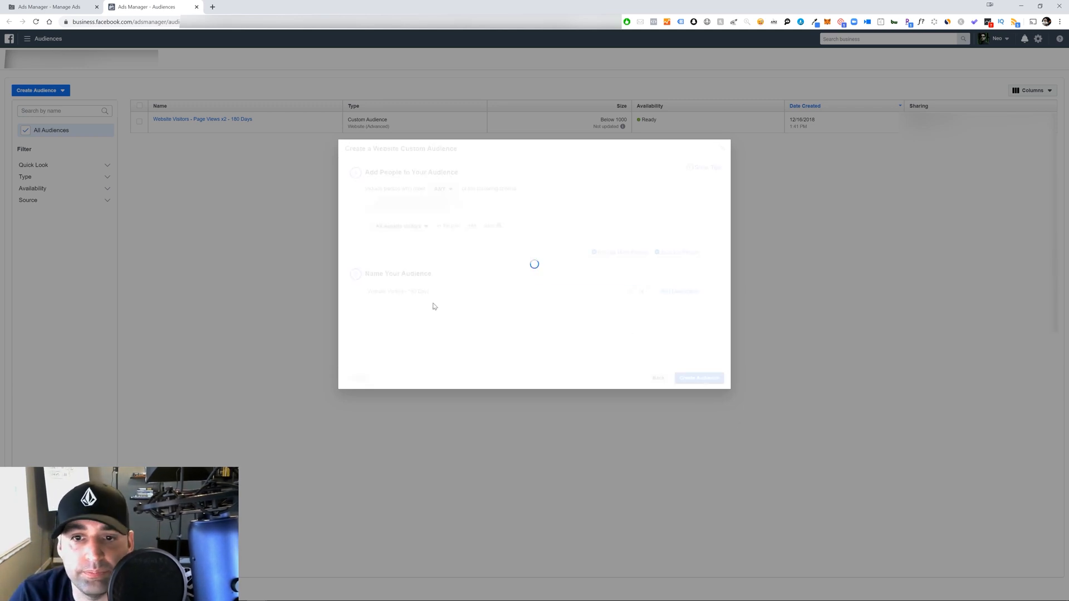
click(714, 340)
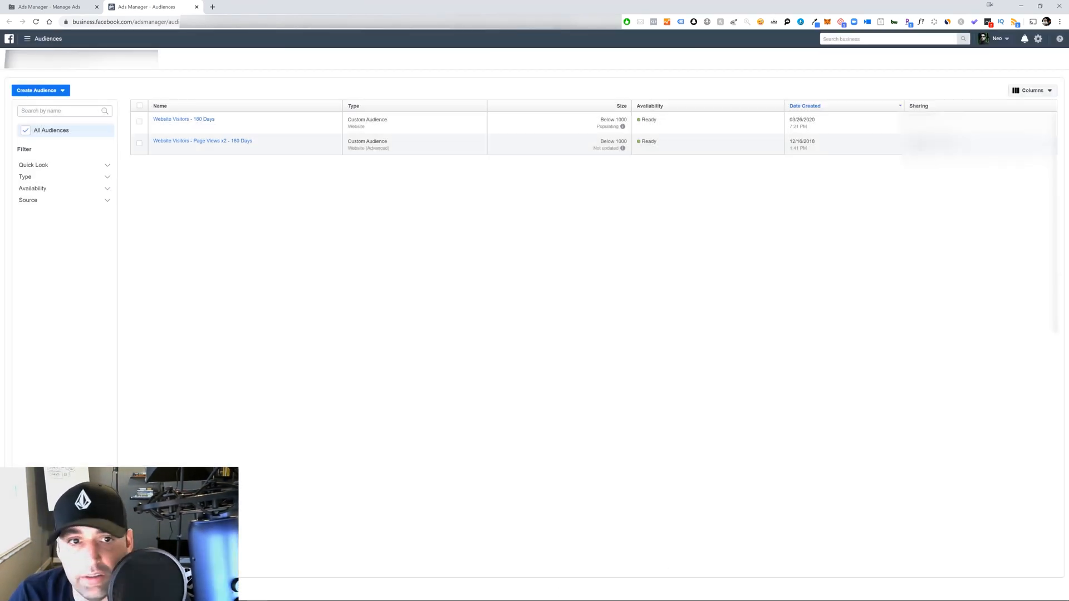
Start a website custom audience that includes all website visitors in the past 180 days
click(50, 91)
click(60, 107)
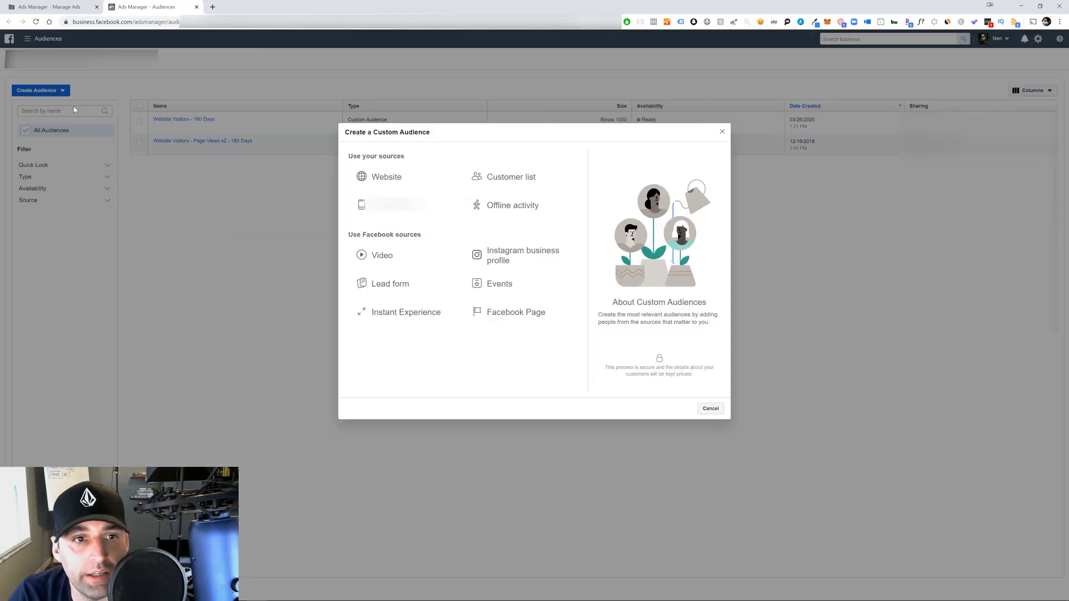
click(380, 177)
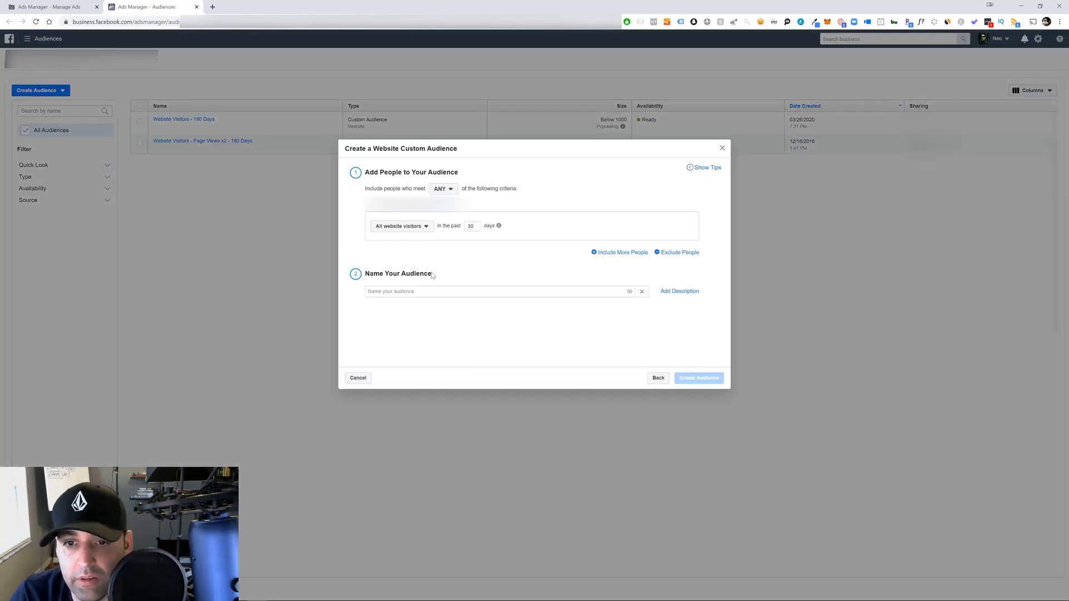
click(424, 227)
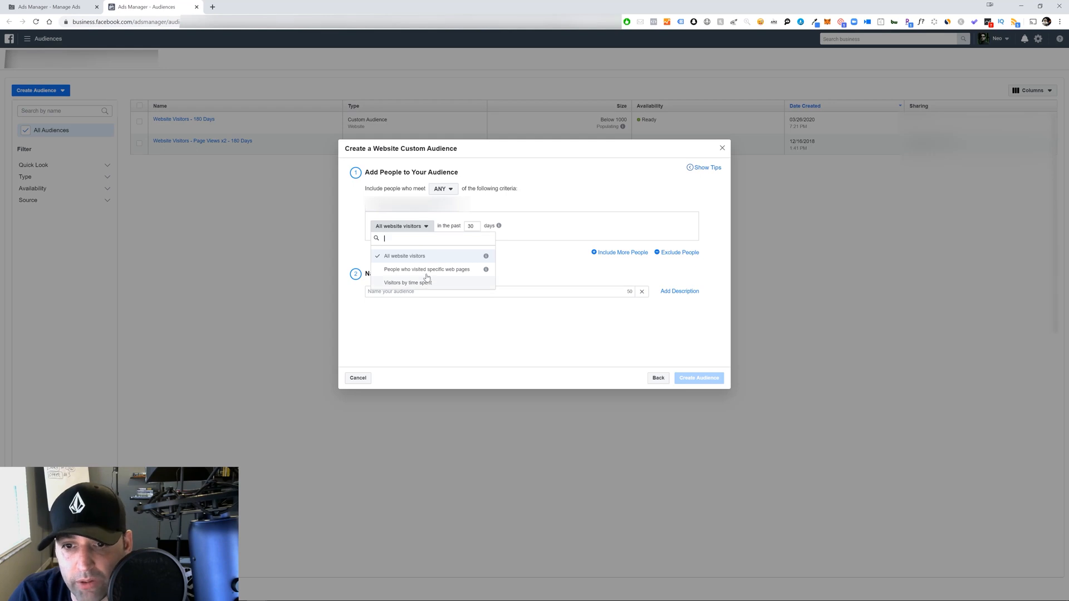
click(429, 257)
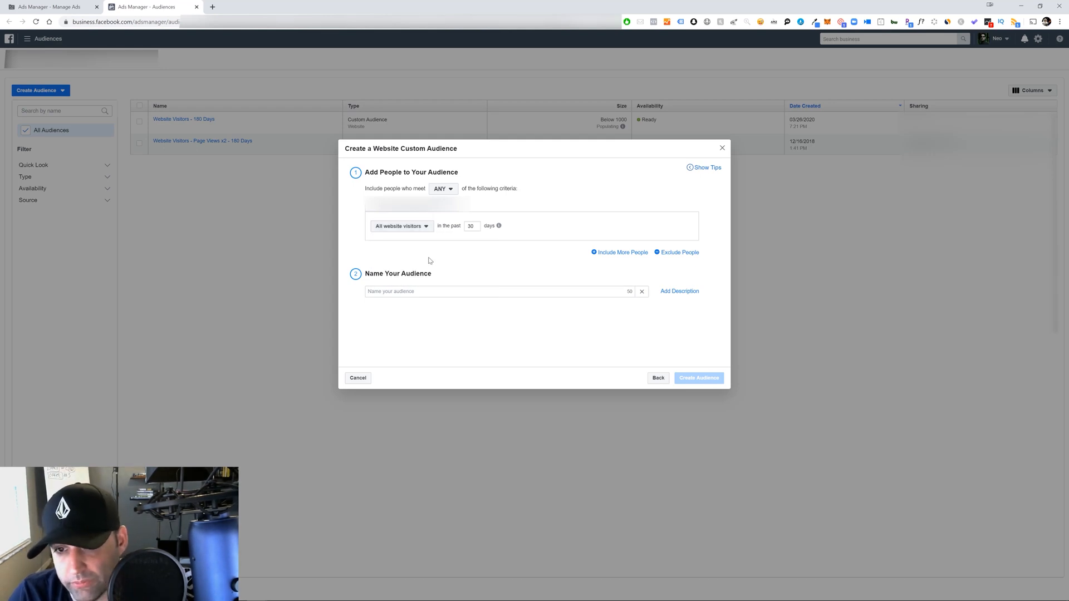
text(180)
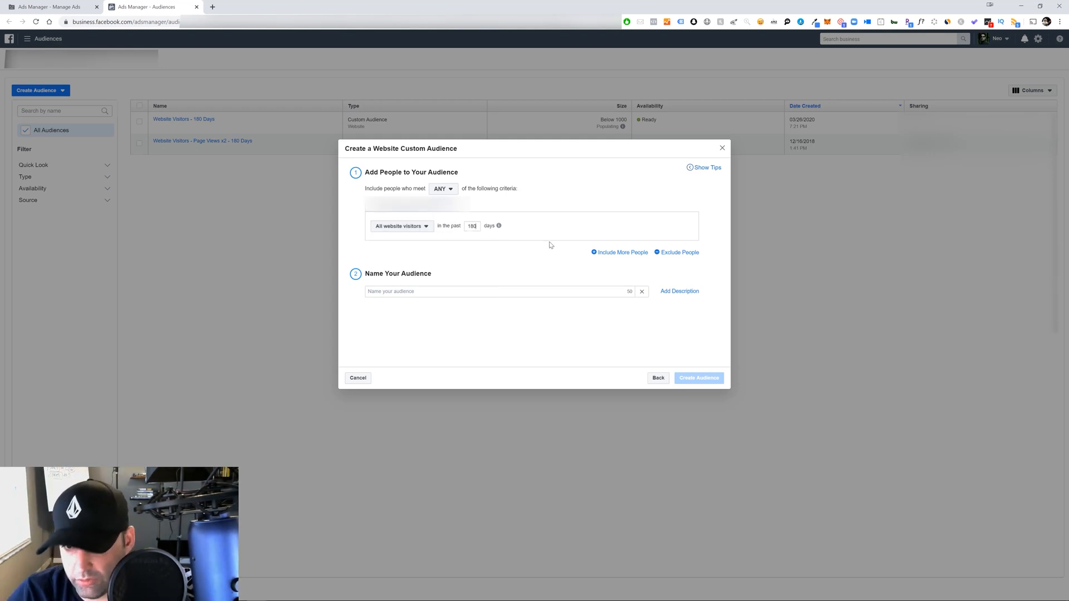
Look through the website visitor criteria for a purchase event, clearing the search text "pu" and closing the list
click(422, 226)
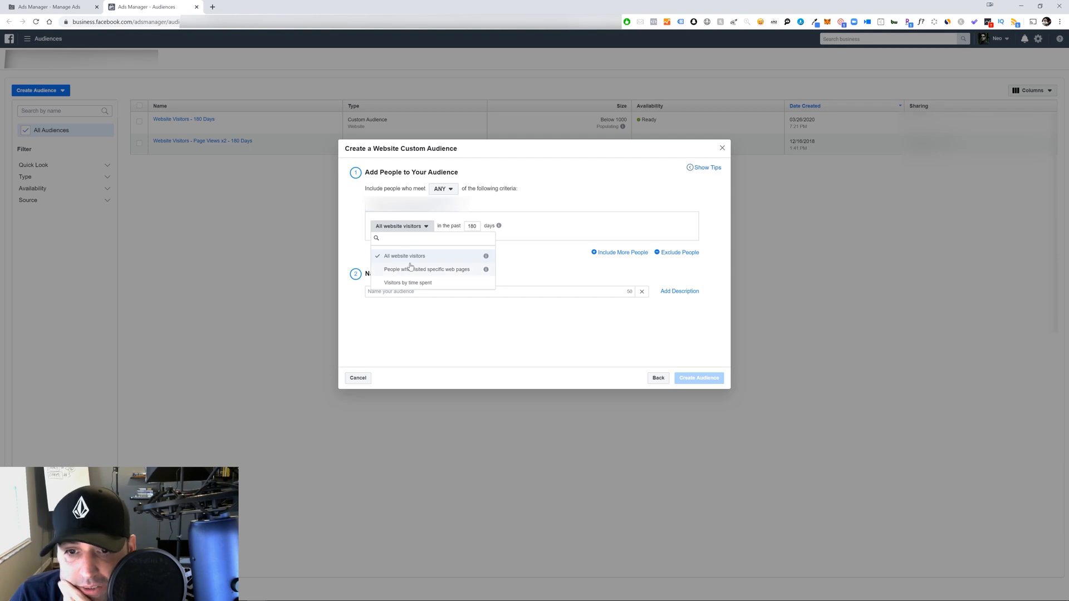
click(542, 265)
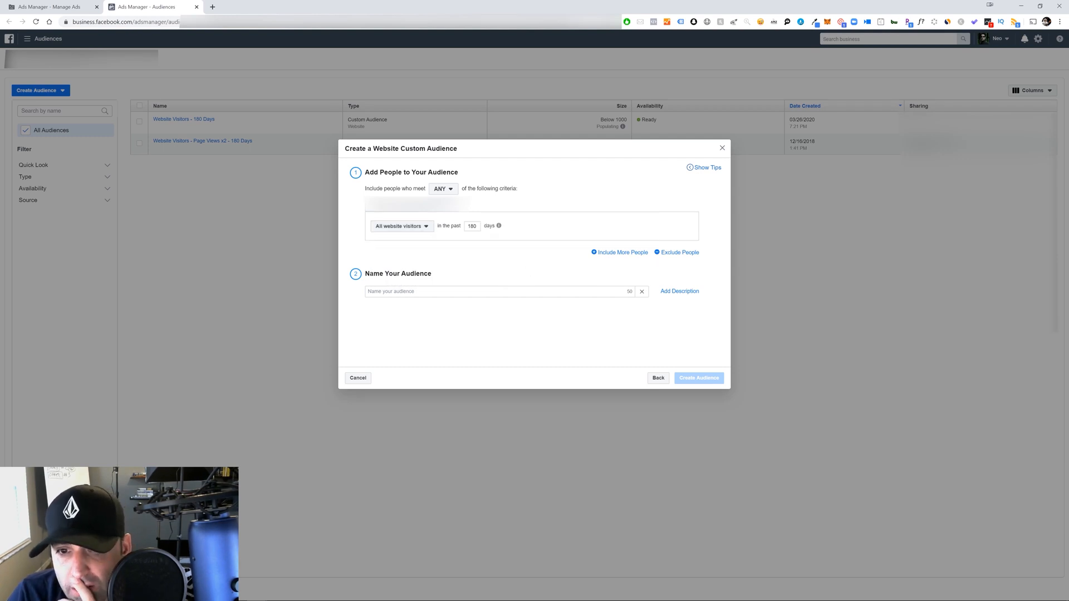
click(423, 232)
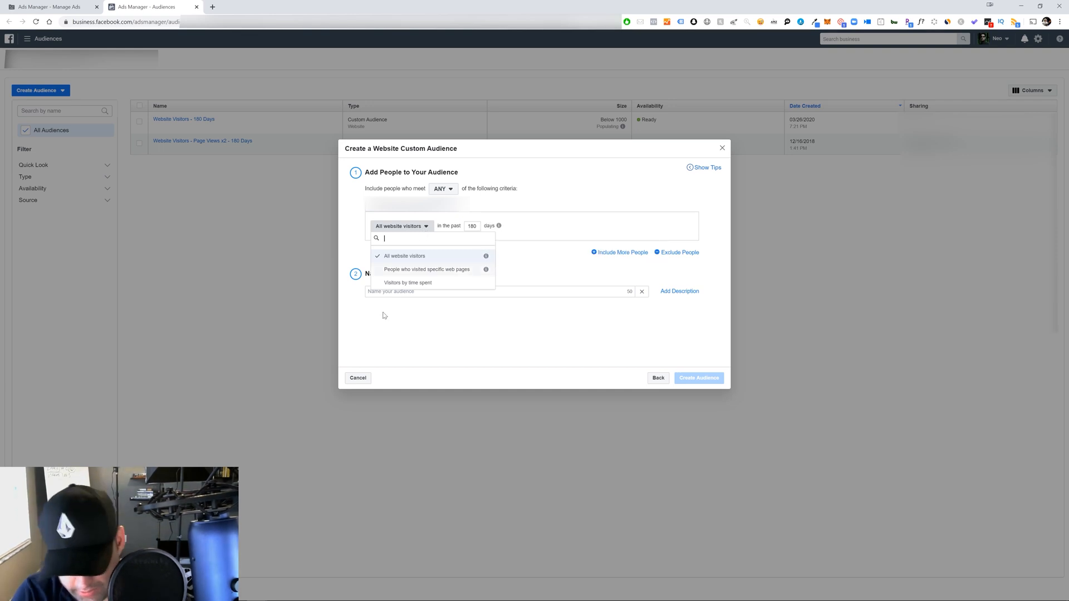
text(pu)
key(BackSpace)
key(BackSpace)
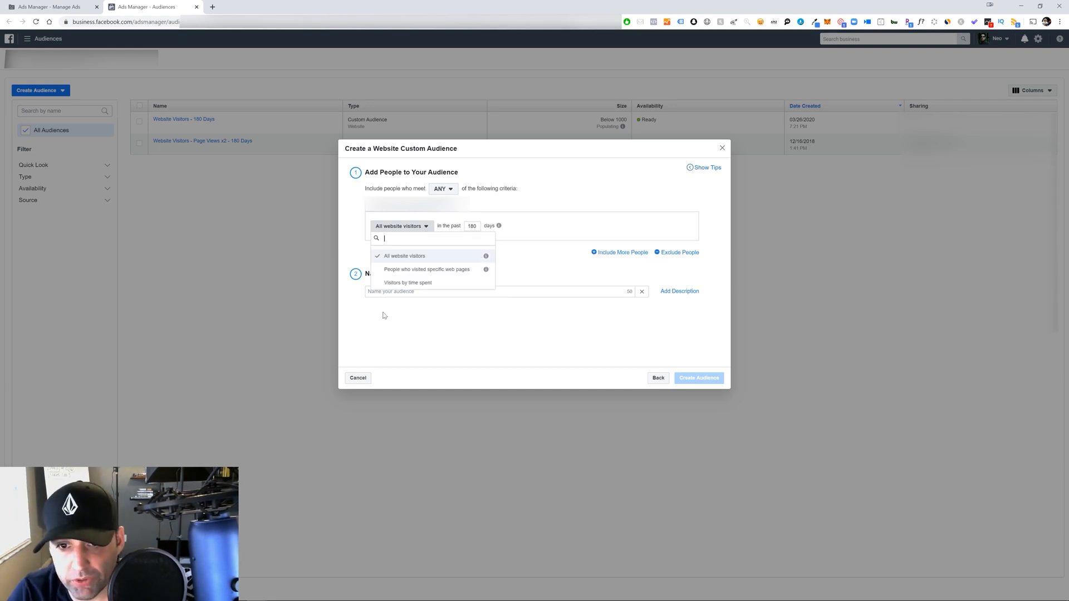
click(476, 291)
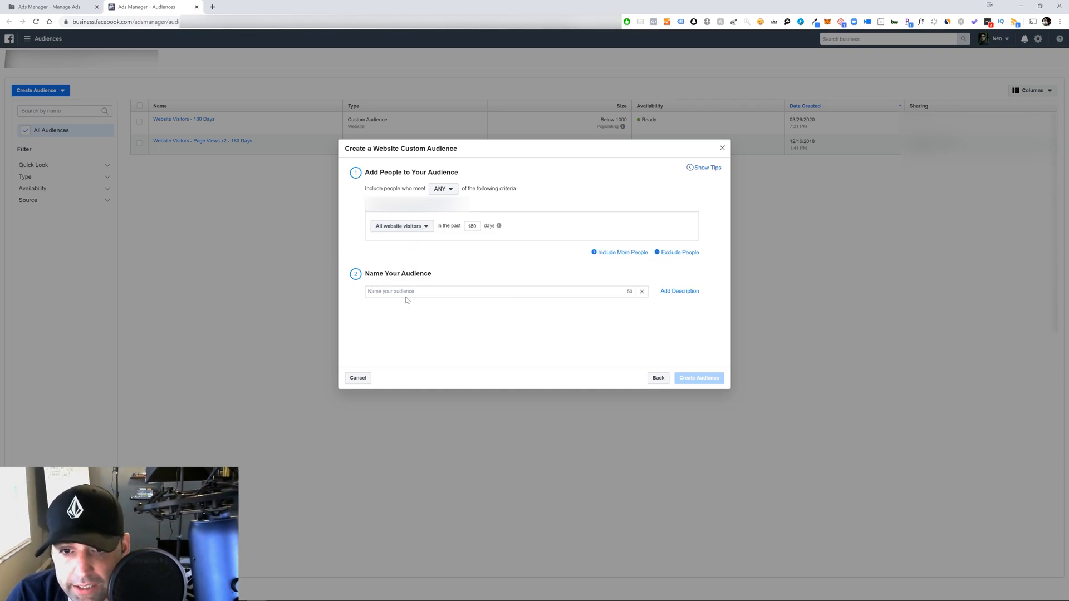
click(407, 294)
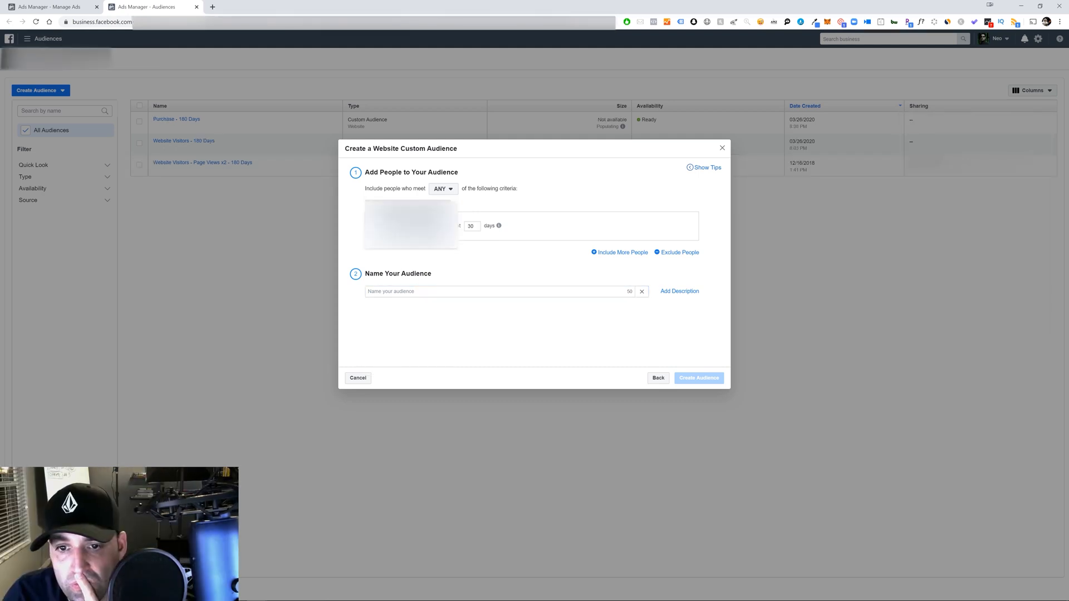
Set the AddToCart criterion of the website custom audience to the past 180 days
double_click(471, 226)
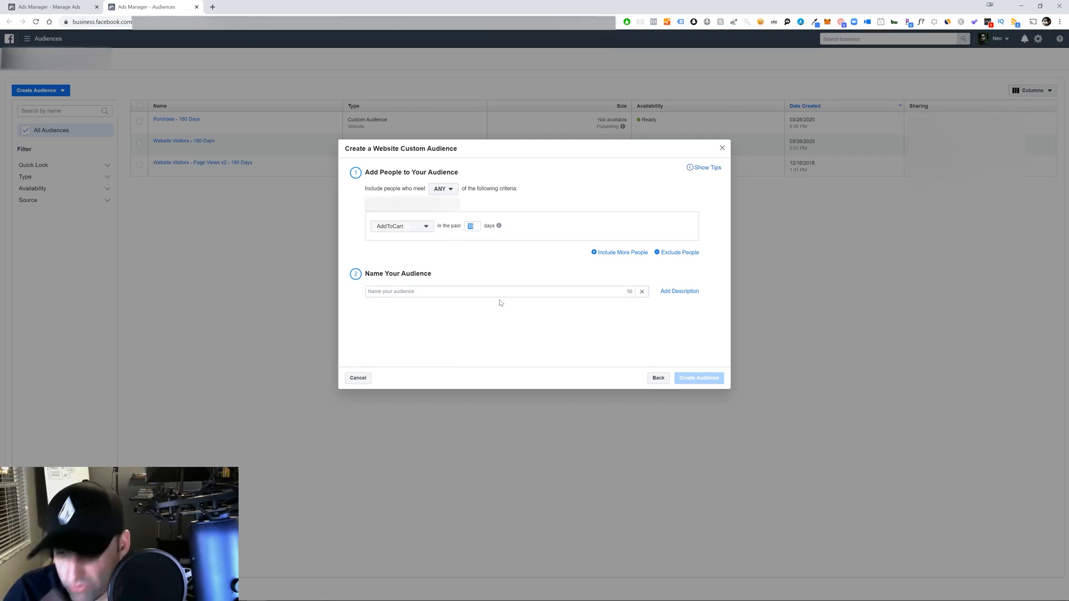
click(477, 264)
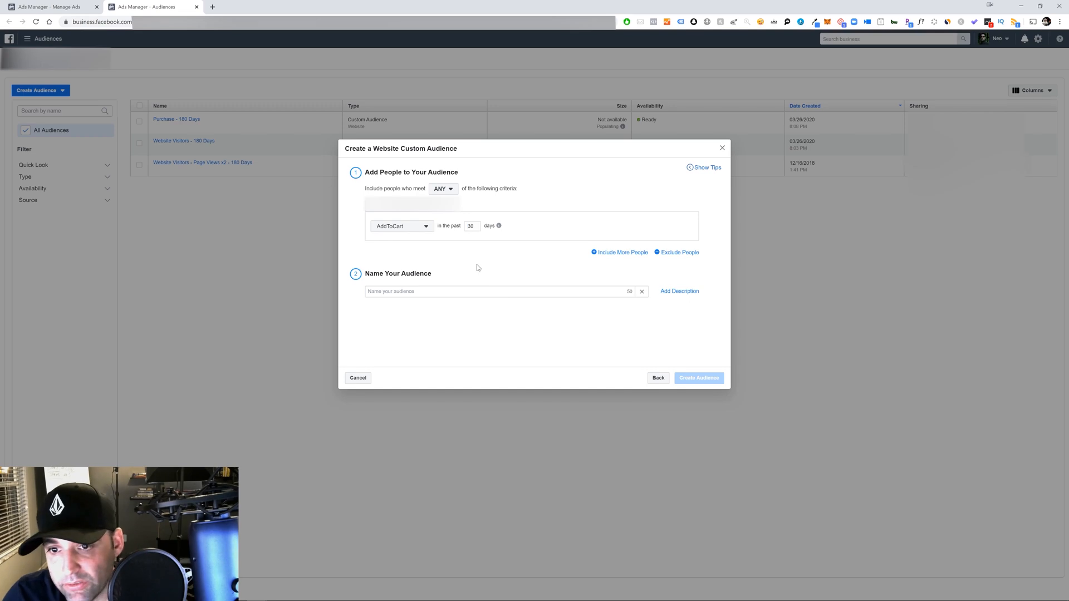
text(18)
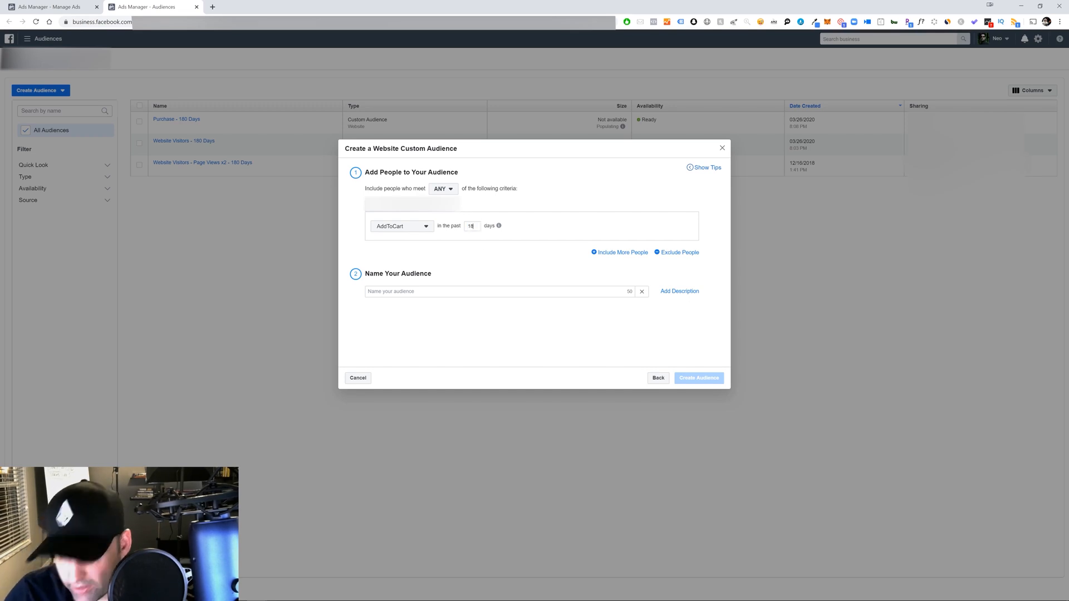
key(Tab)
Name the audience AddToCart - 180 Days, create it and finish without any follow-up action
text(A)
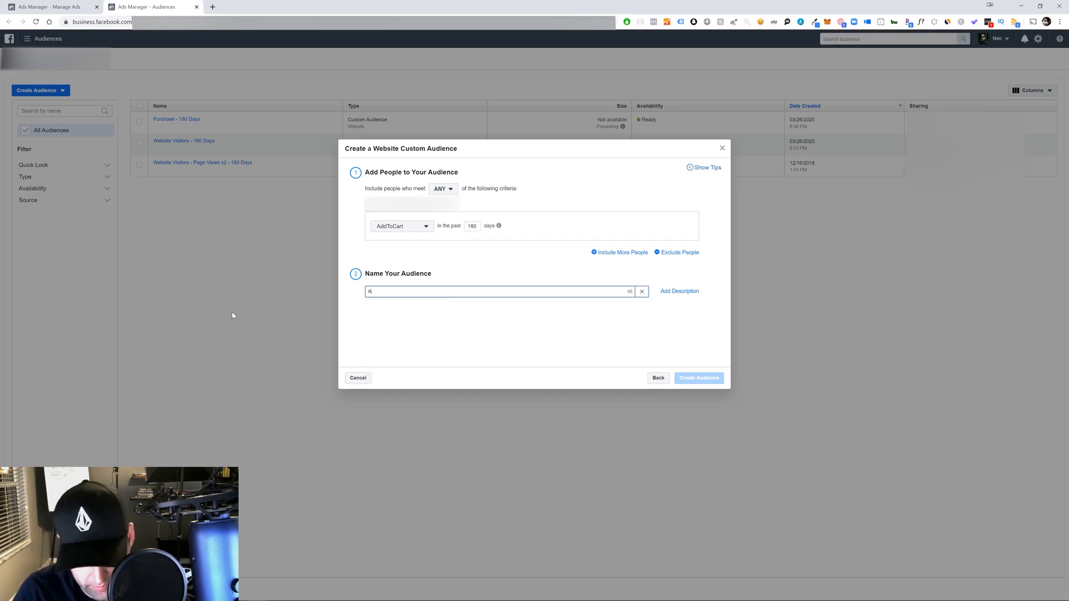
text(ddTo)
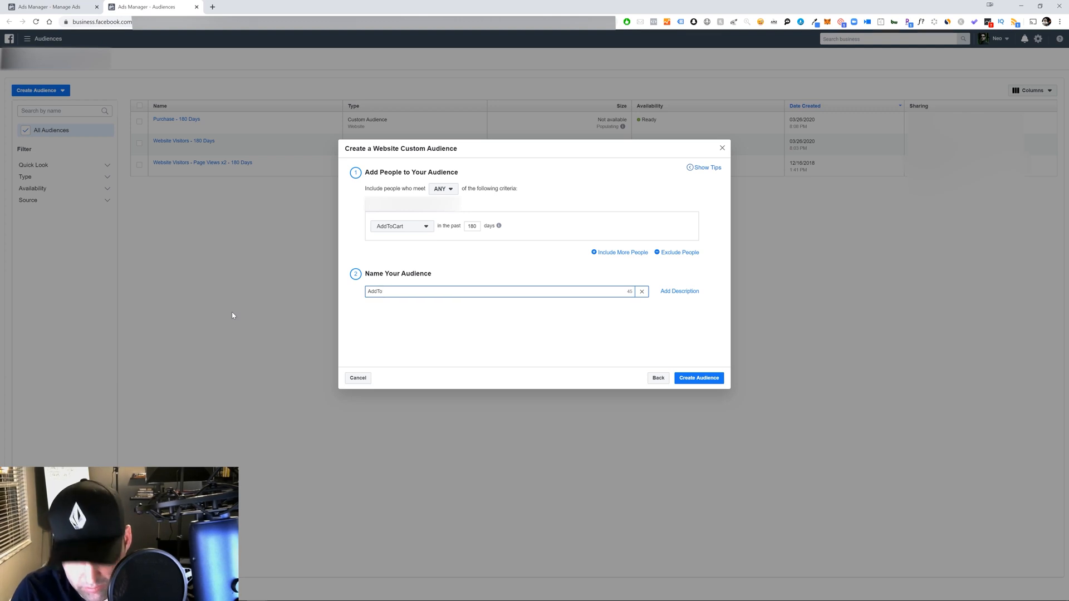
text(Cart - 18)
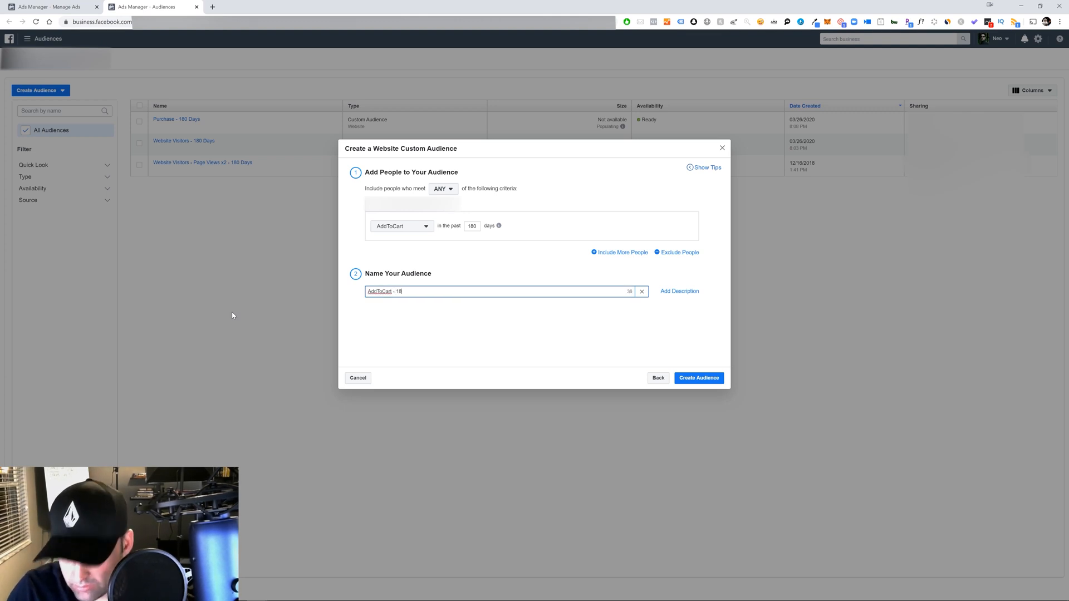
text(0 Days)
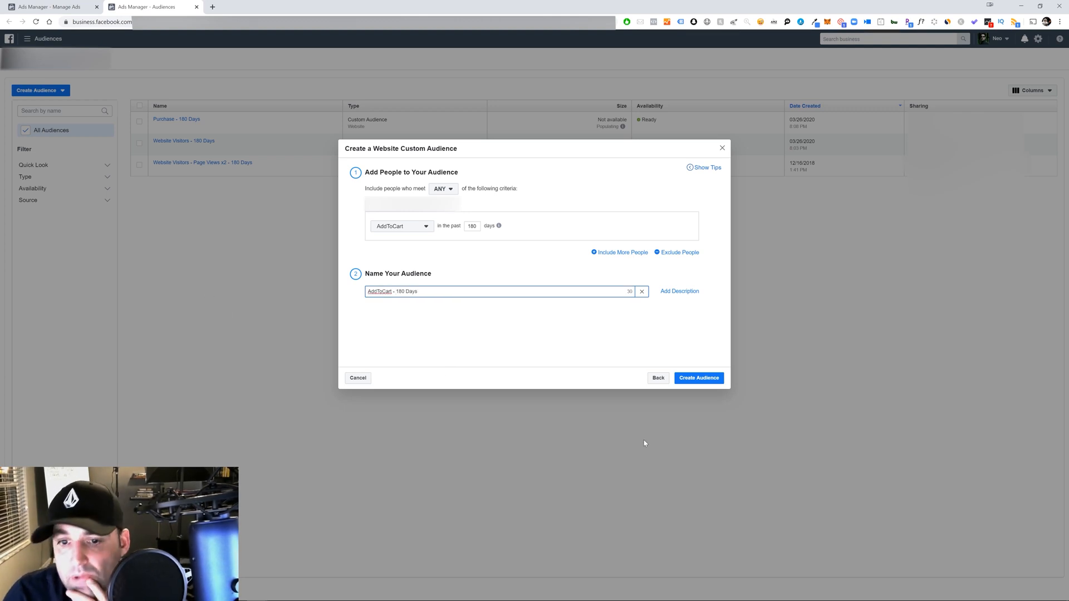
click(699, 378)
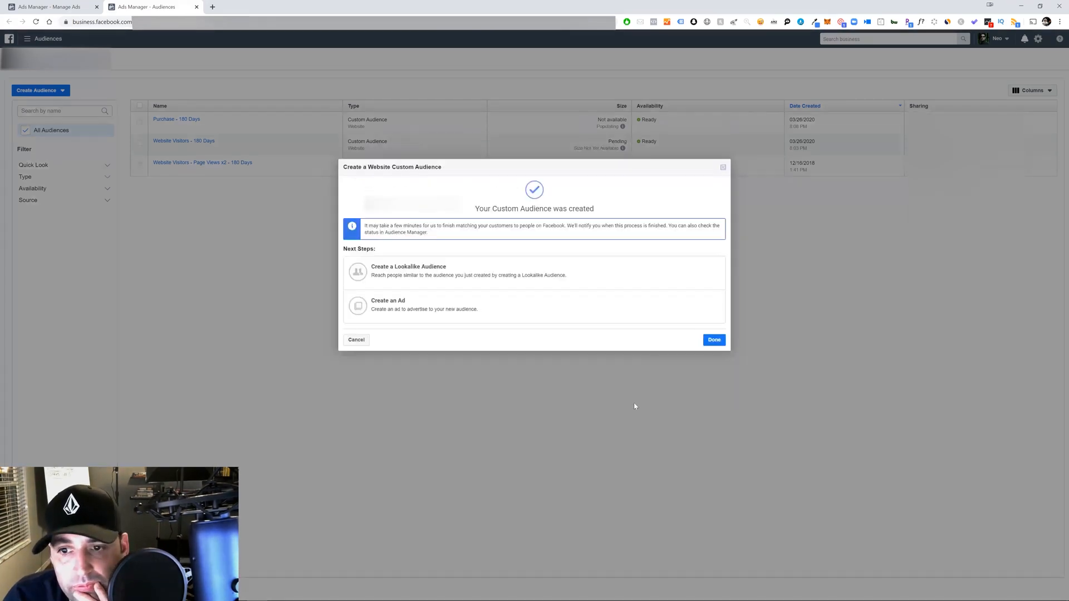
click(711, 344)
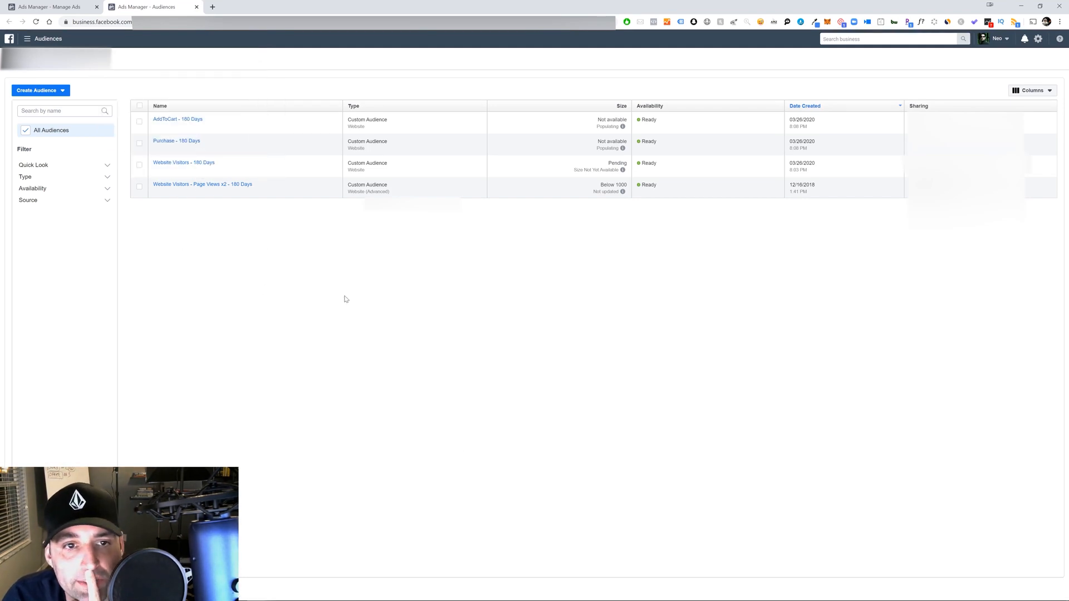
Start a website custom audience based on the PageView event in the past 180 days
click(64, 92)
click(42, 105)
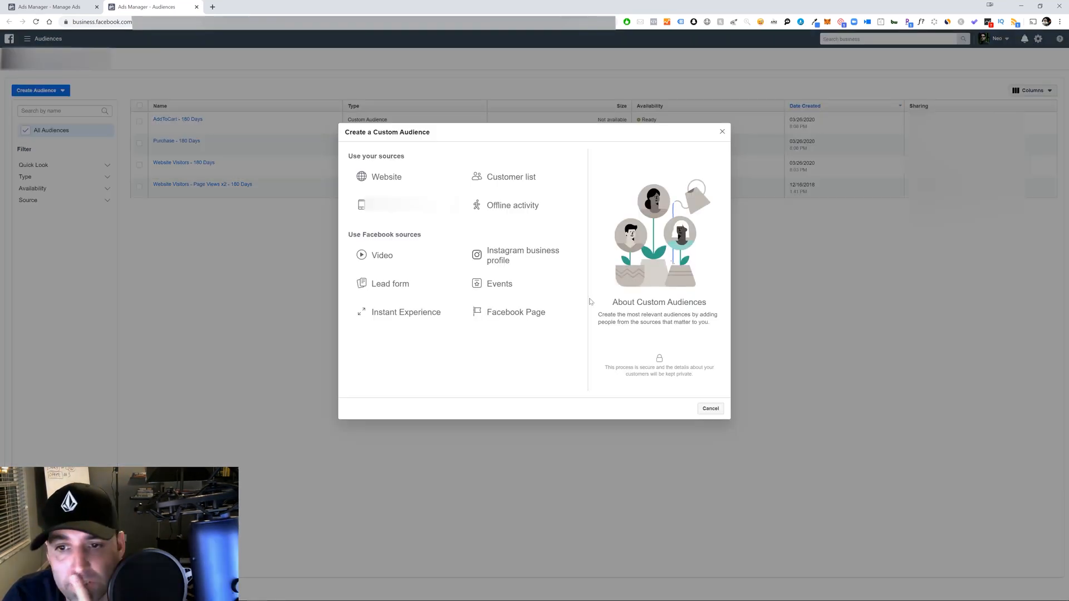
click(403, 183)
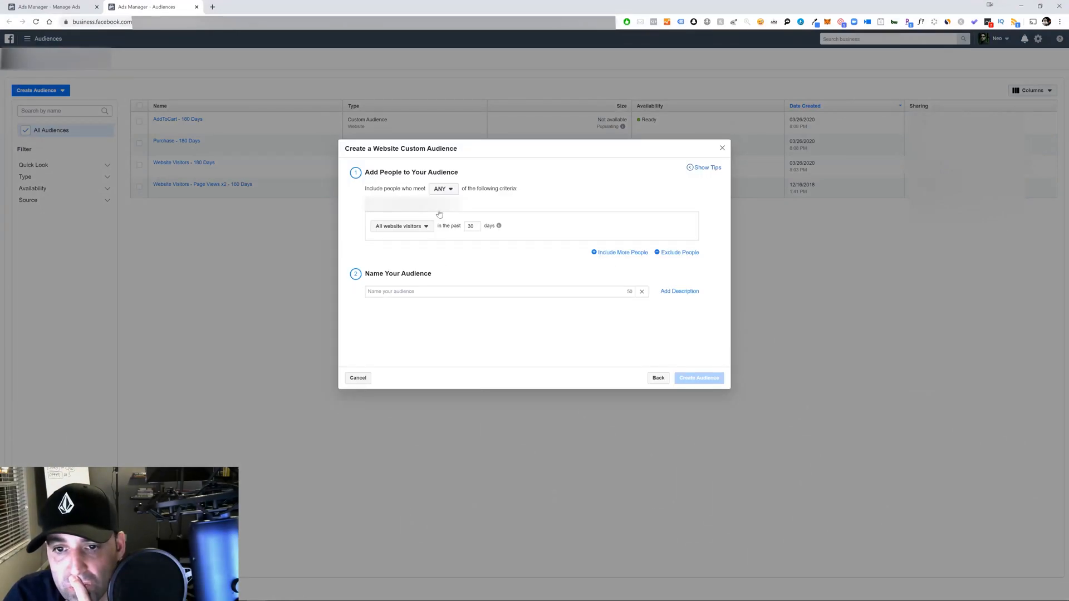
click(426, 226)
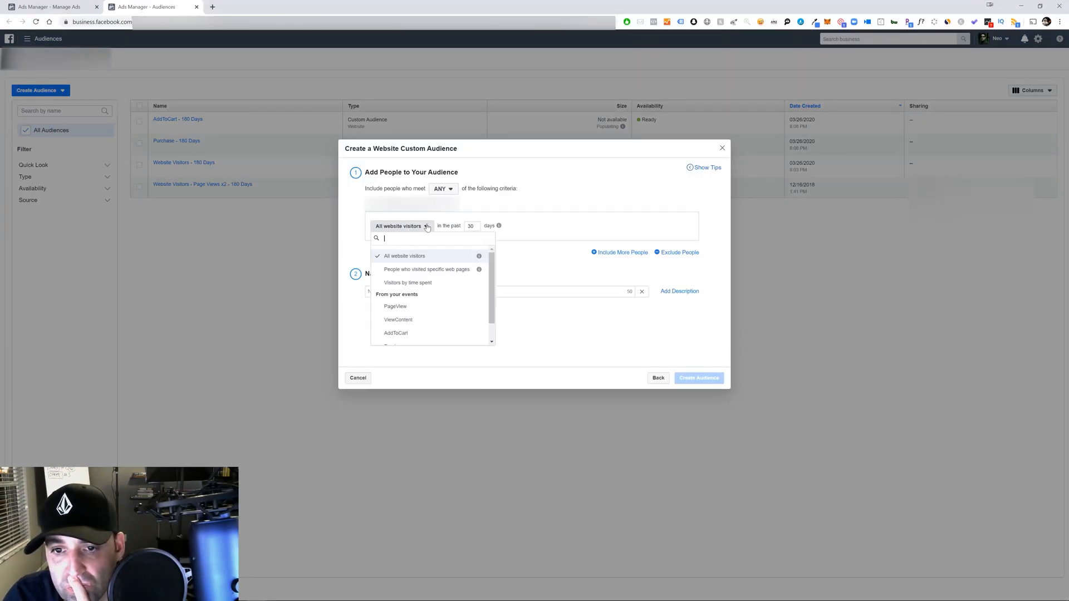
click(411, 307)
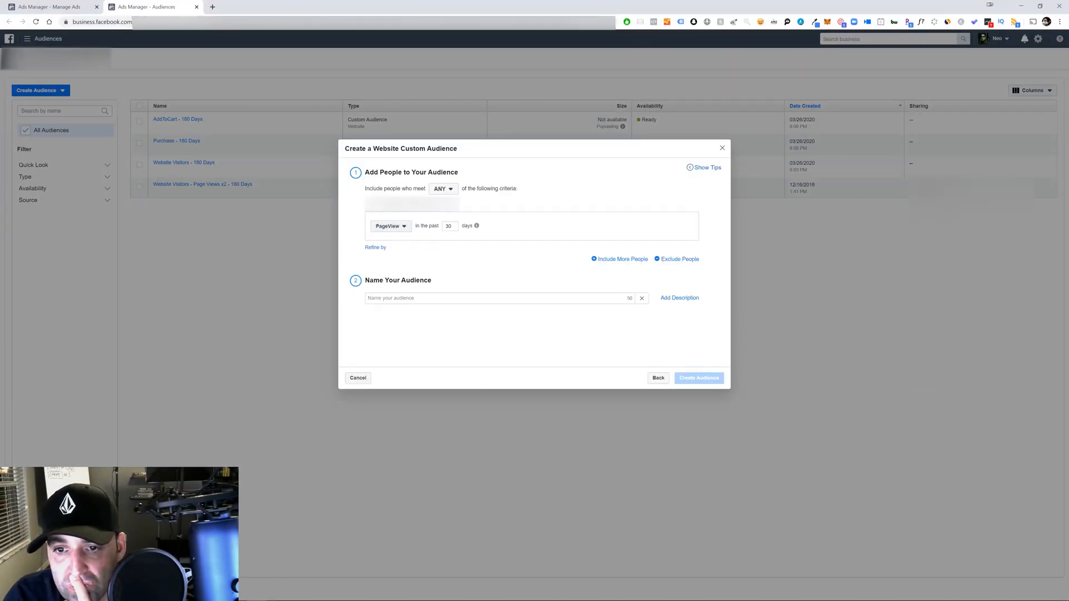
key(BackSpace)
key(BackSpace)
text(180)
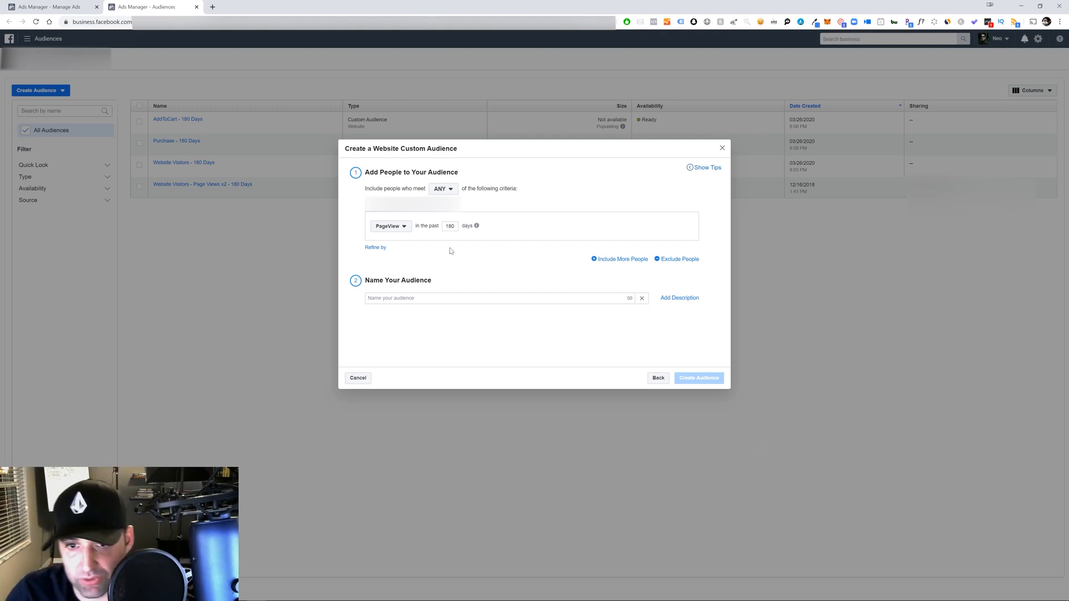
Name the audience PageView - 180 Days, create it and finish without any follow-up action
click(429, 297)
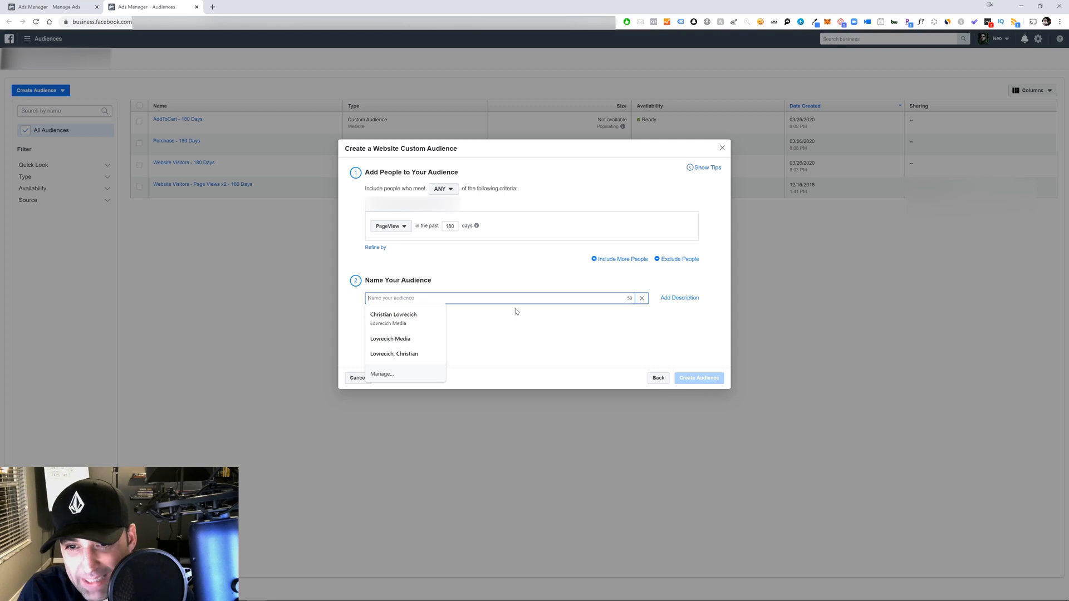
text(Page)
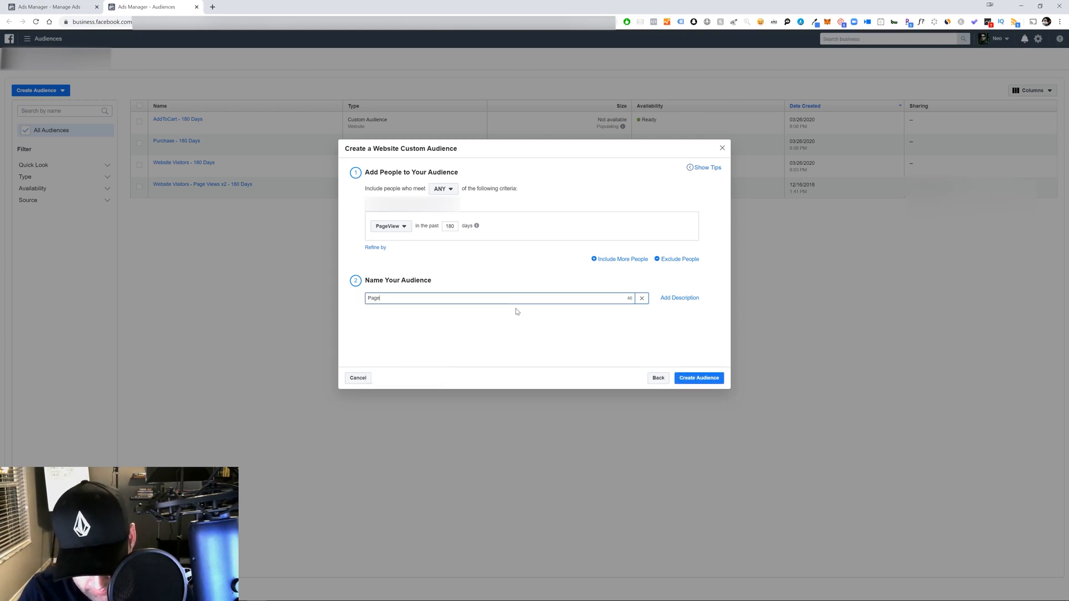
text(View - )
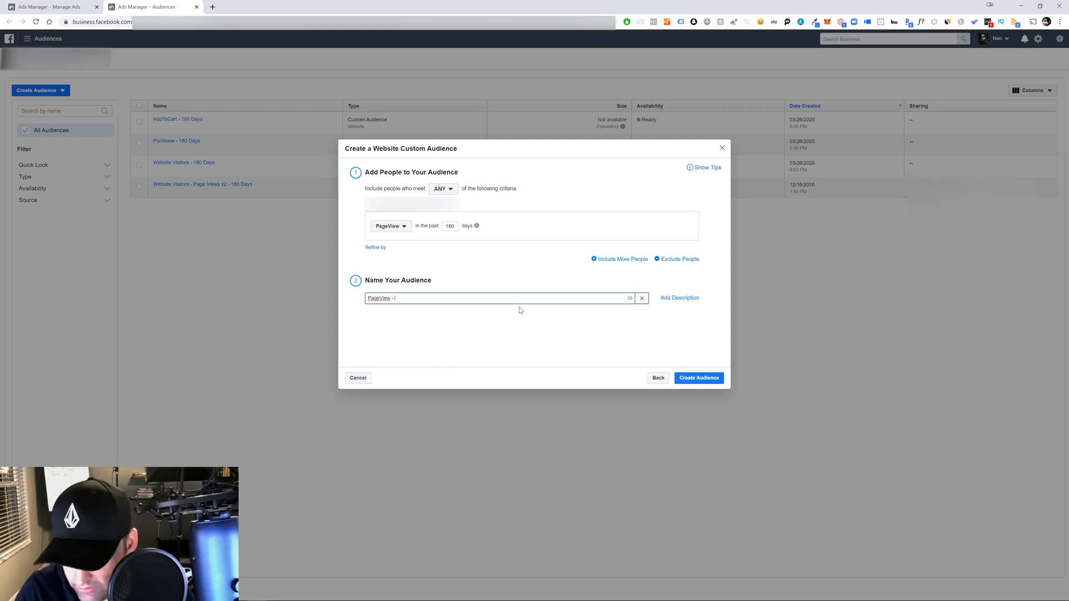
text(180 Days)
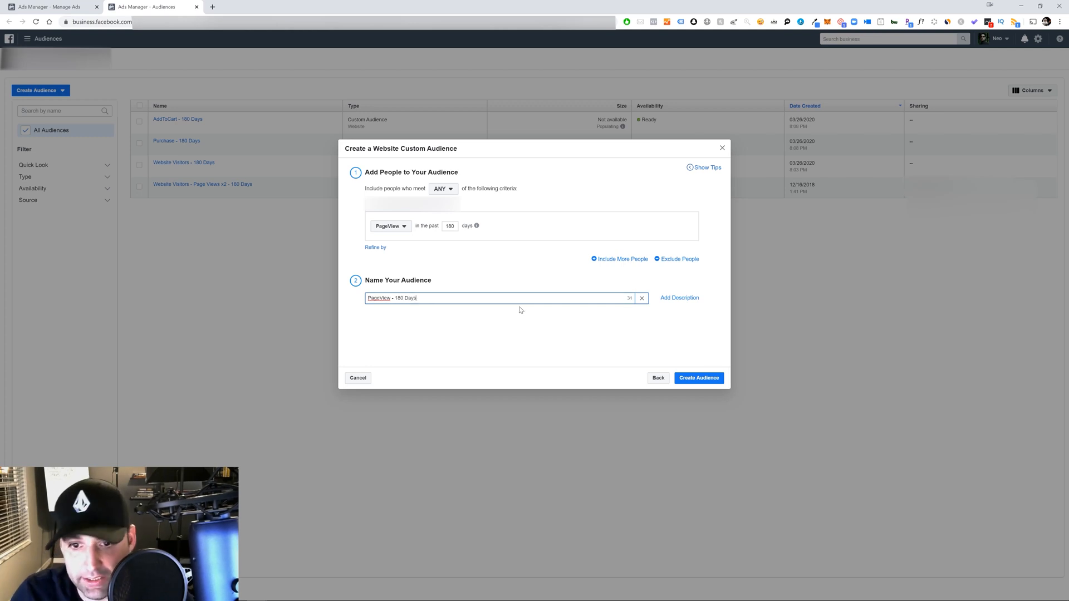
click(698, 379)
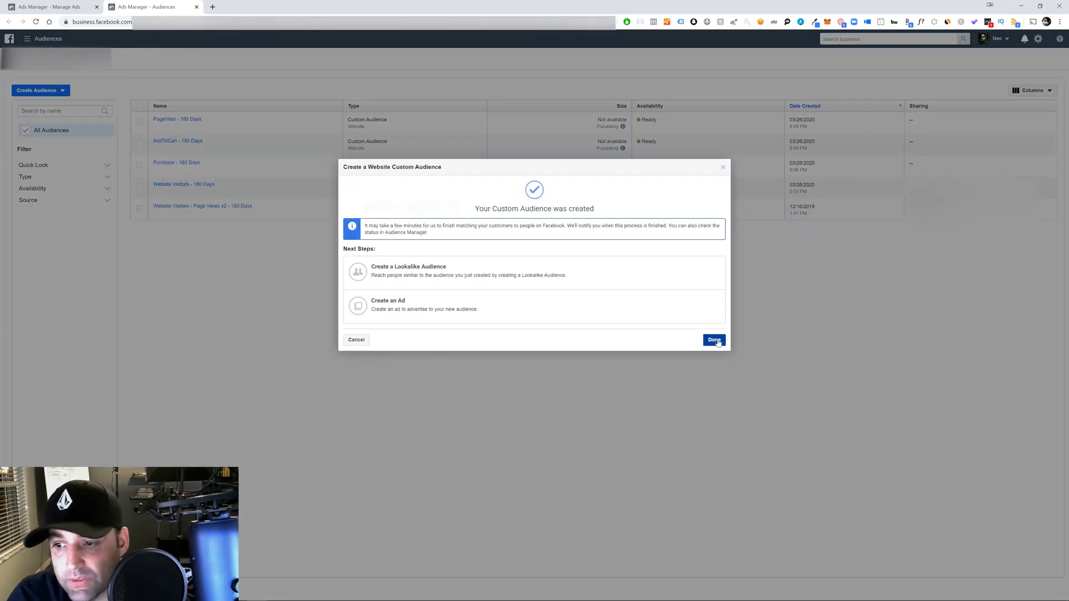
click(714, 340)
Start a website custom audience based on the ViewContent event in the past 180 days
click(55, 90)
click(58, 108)
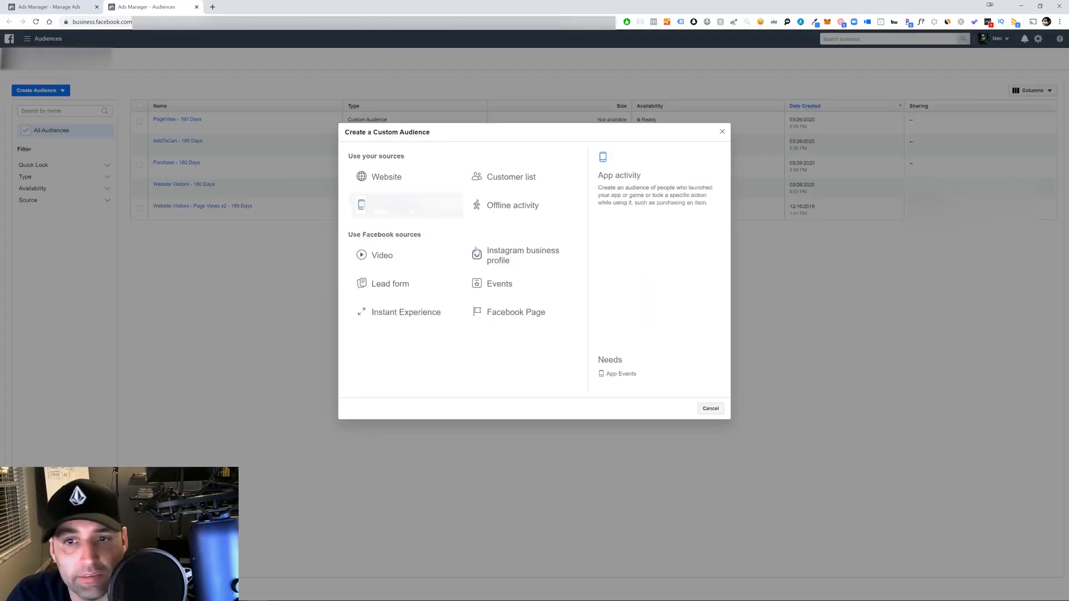
click(418, 187)
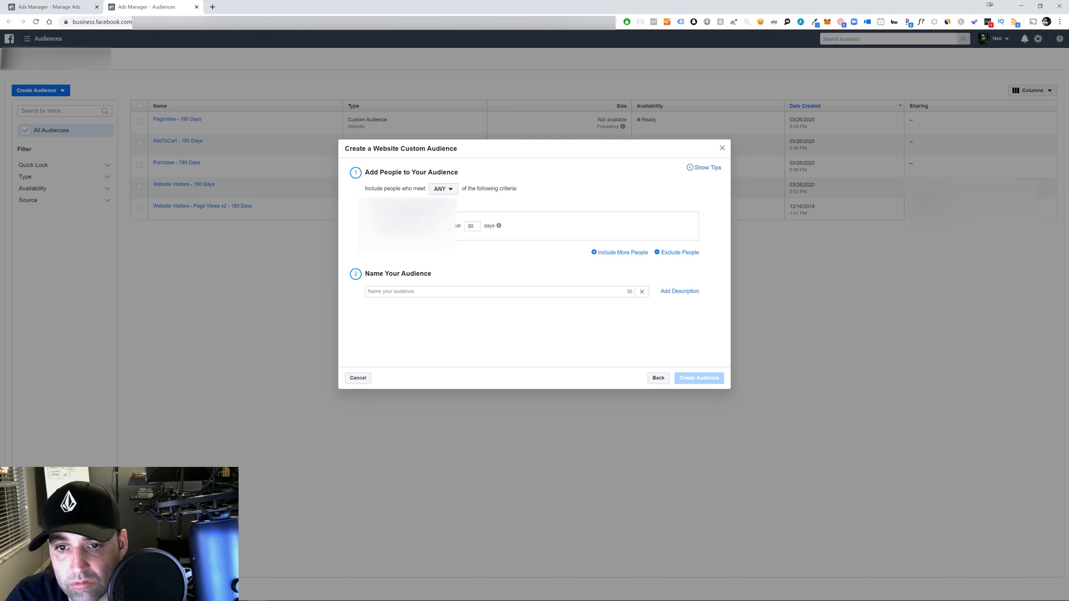
click(425, 226)
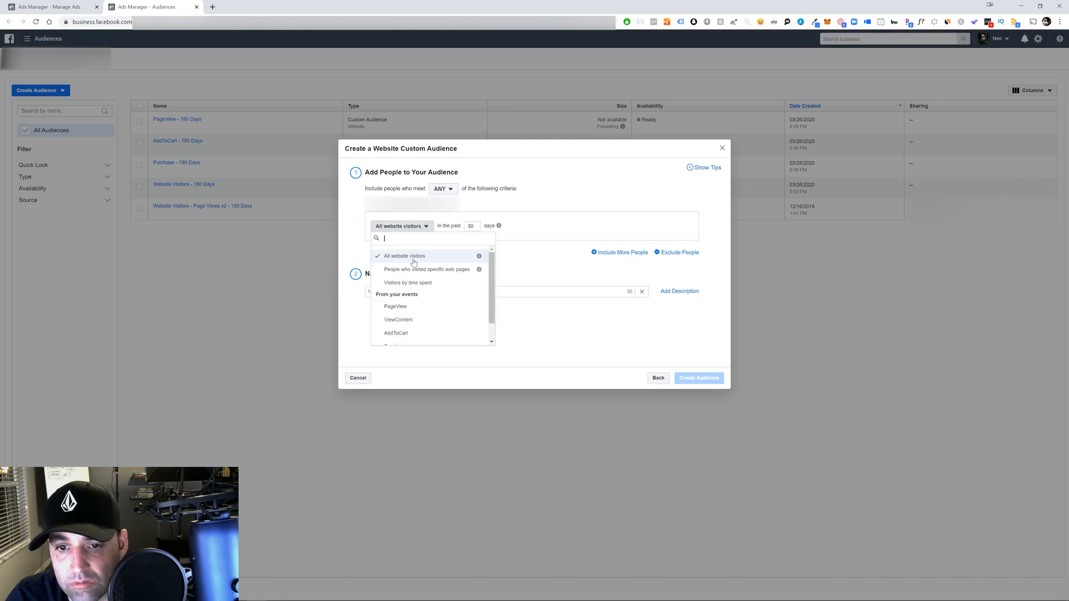
click(398, 320)
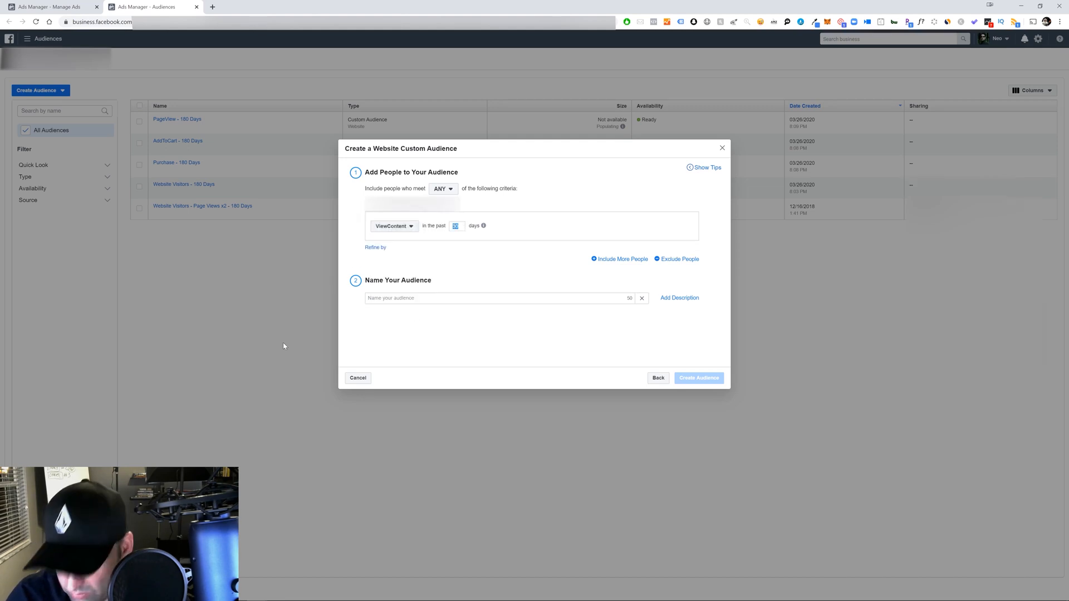
text(180)
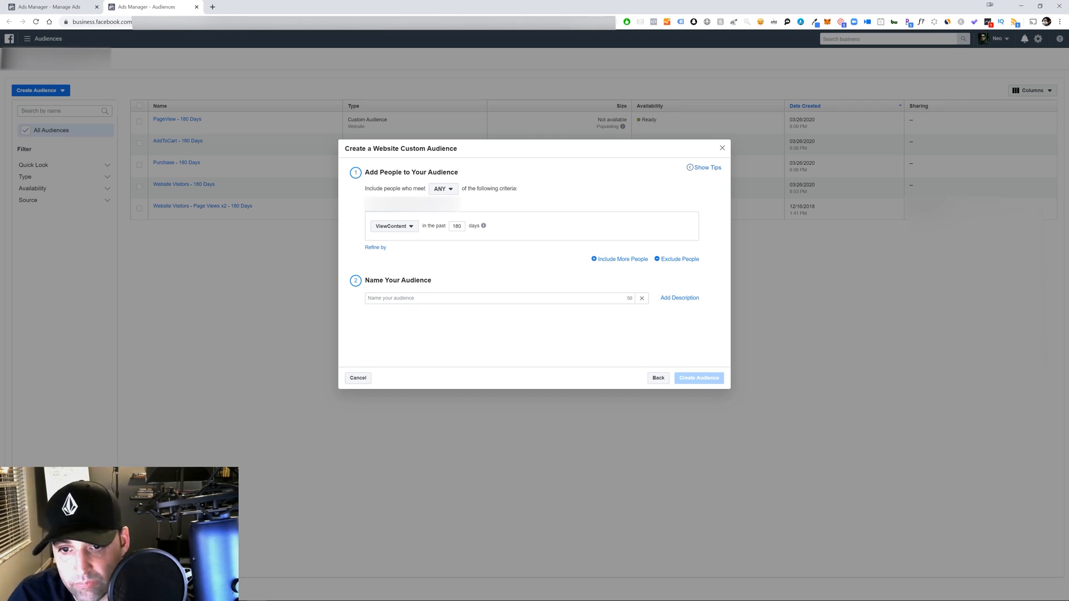
Name the audience ViewContent - 180 Days, create it and finish without any follow-up action
click(490, 298)
text(View)
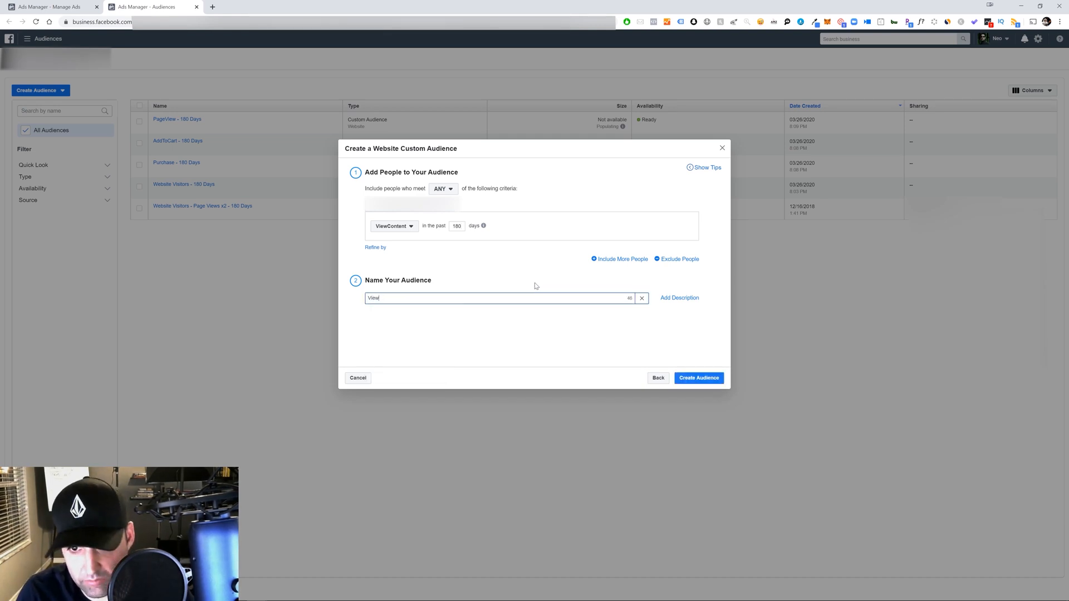
text(Content)
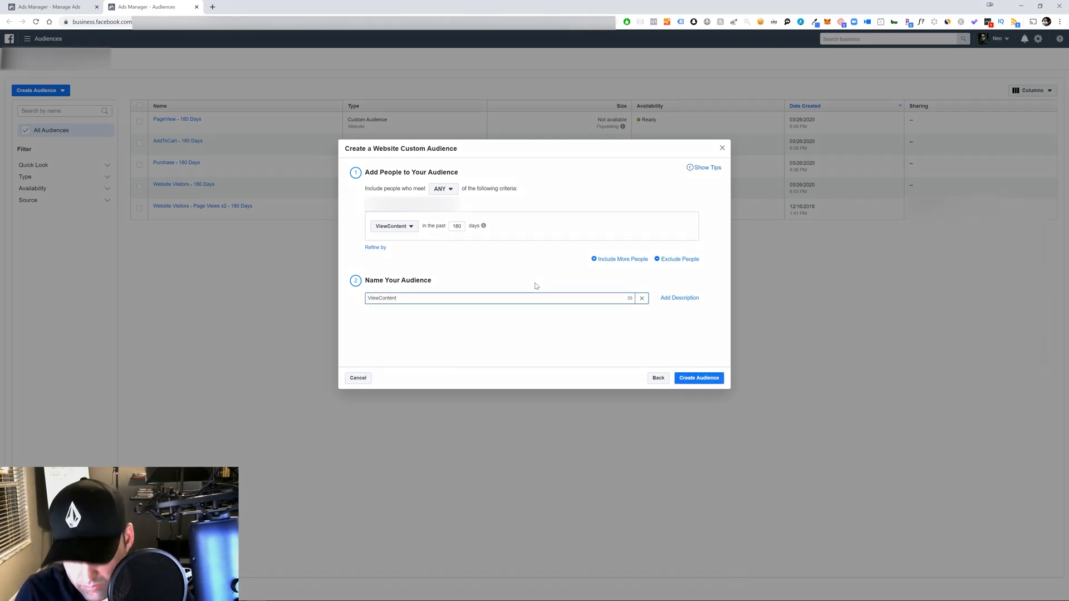
text( - 180 Days)
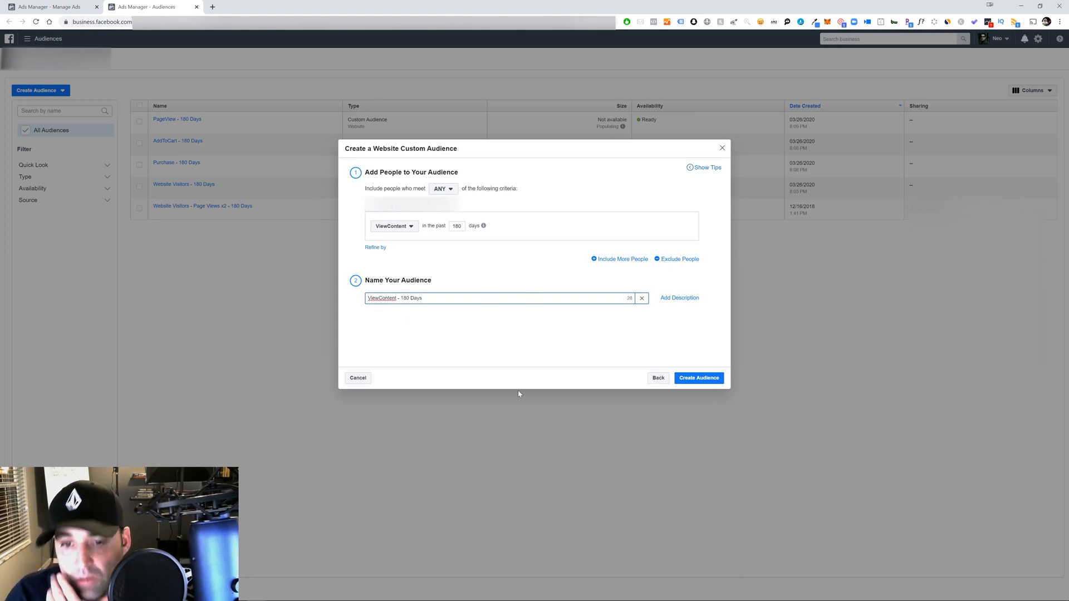
click(690, 378)
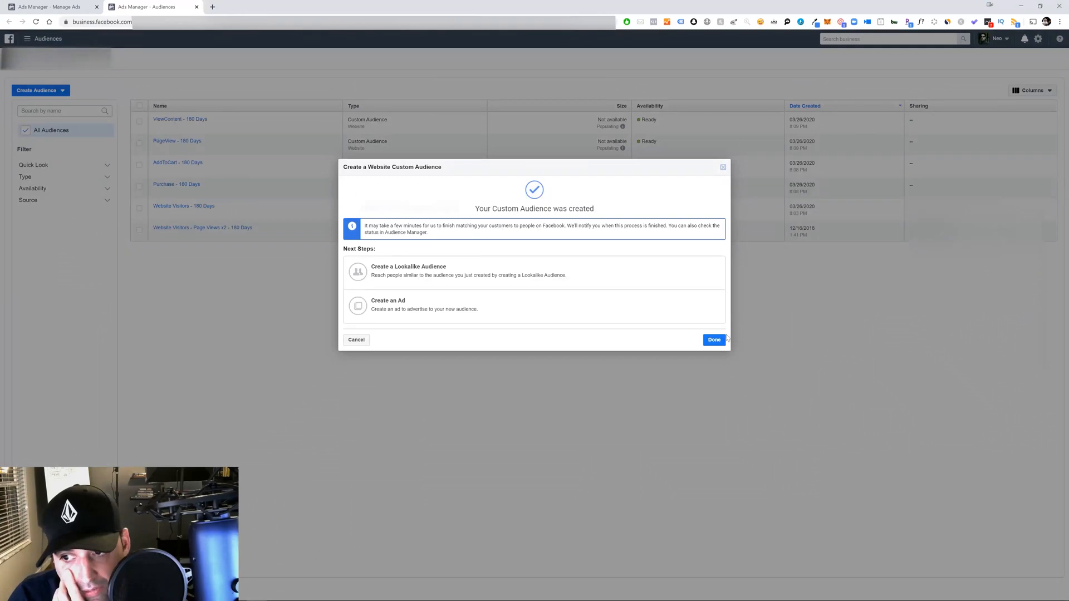
click(711, 341)
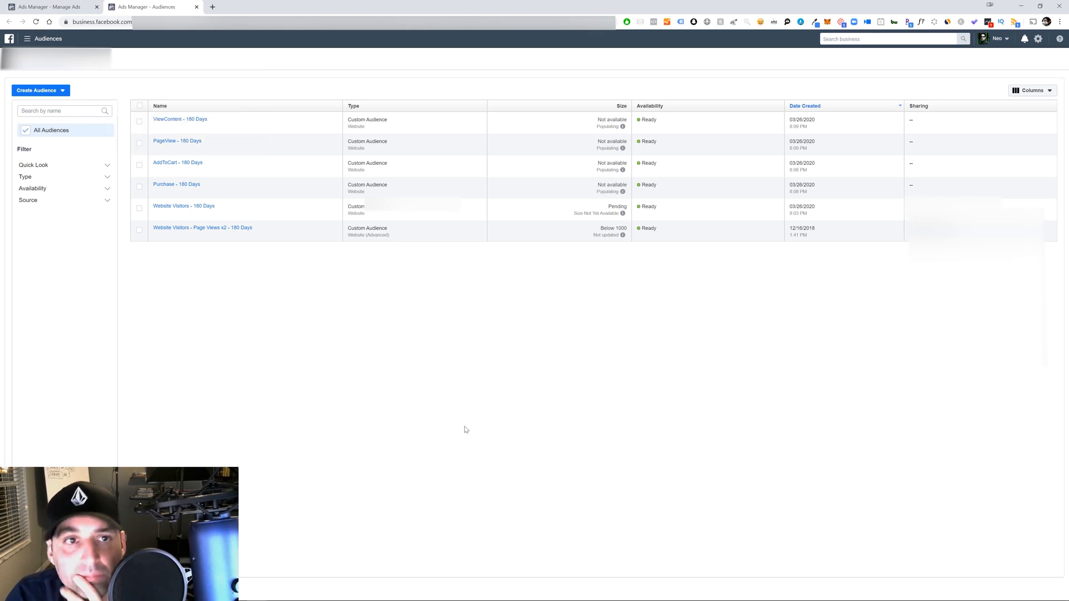
Return to the ad sets in Ads Manager and open all four draft ad sets for editing together
click(50, 7)
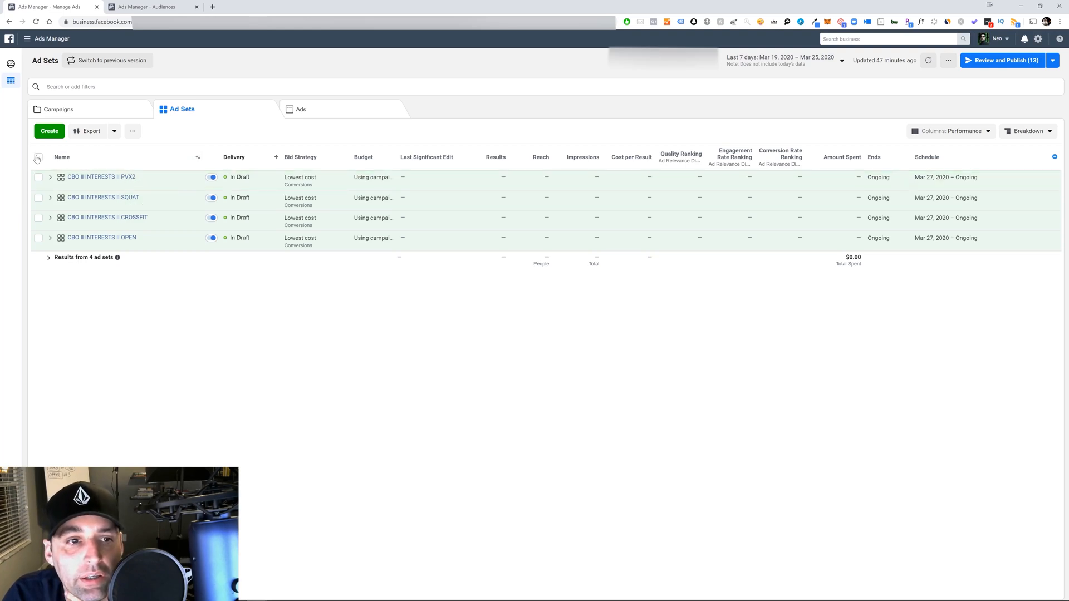
key(space)
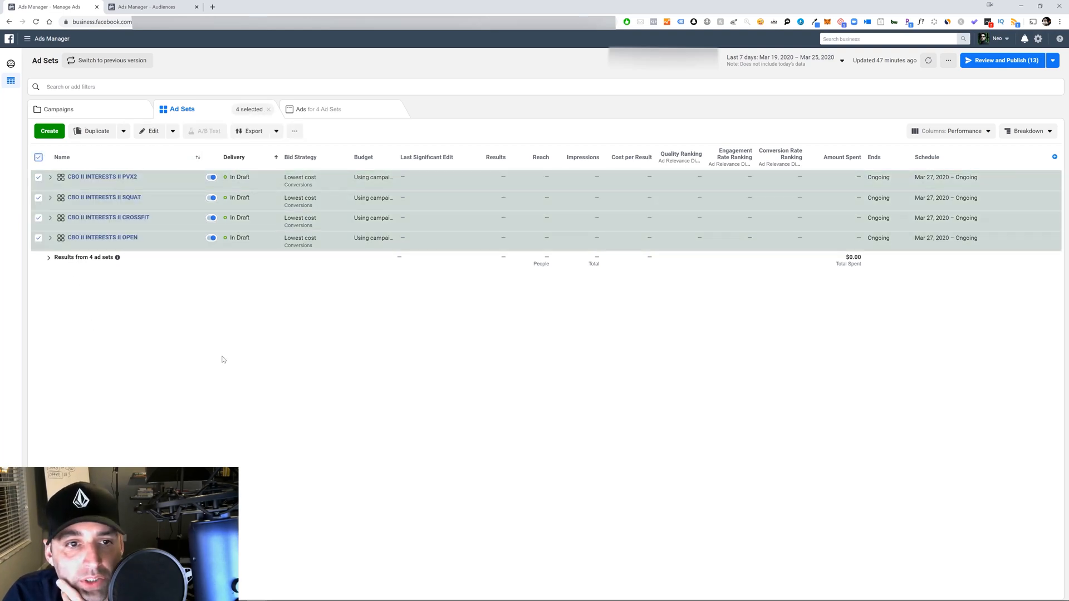
click(148, 134)
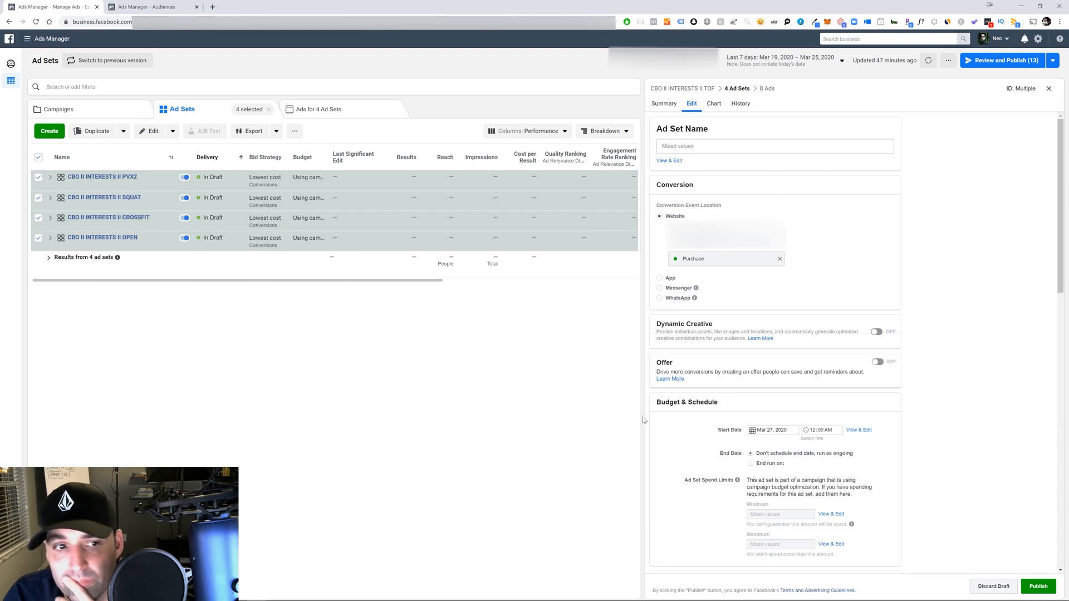
Exclude the custom audiences Website Visitors - 180 Days and Purchase - 180 Days from all four selected ad sets
scroll(936, 259, down, 8)
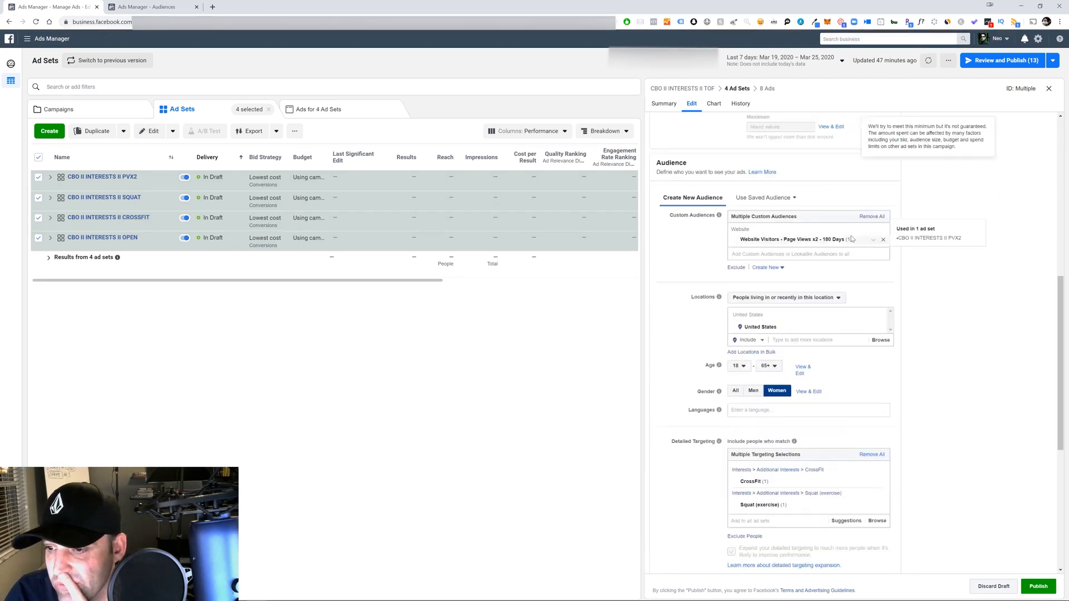
scroll(916, 267, down, 1)
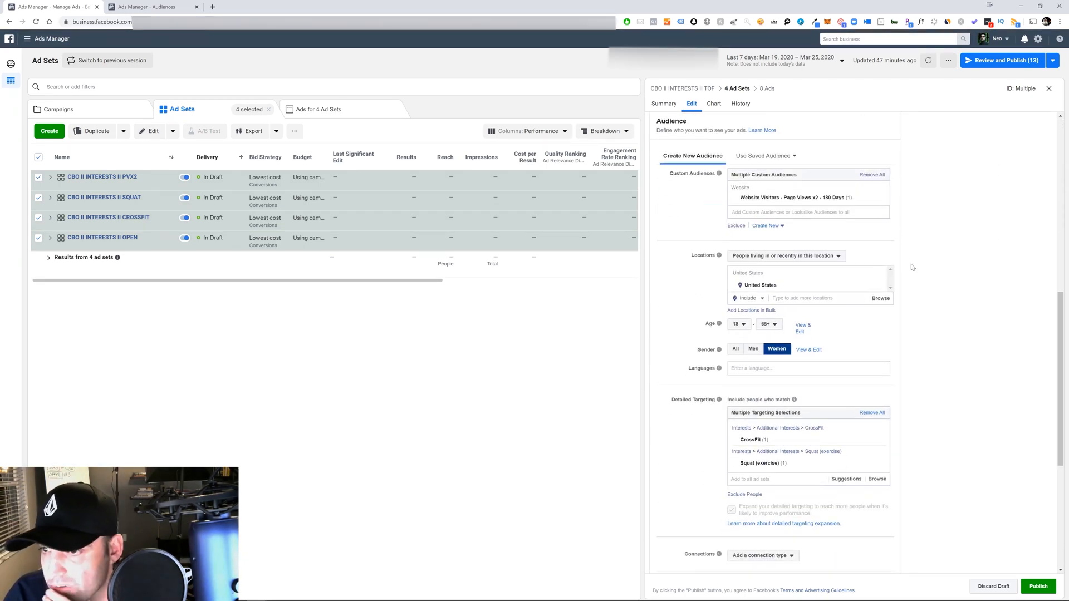
click(736, 226)
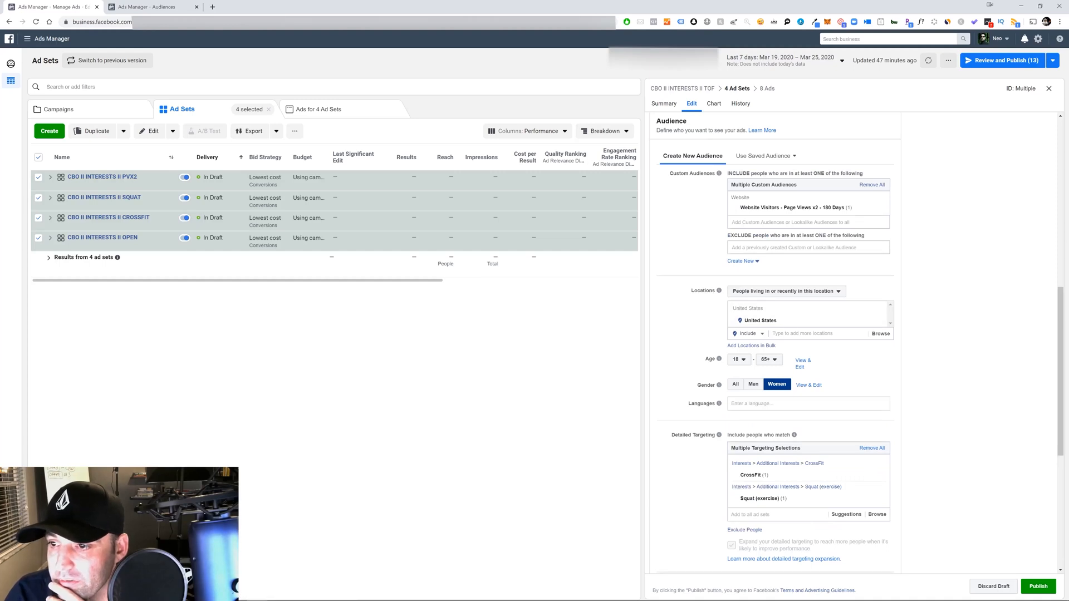
text(web)
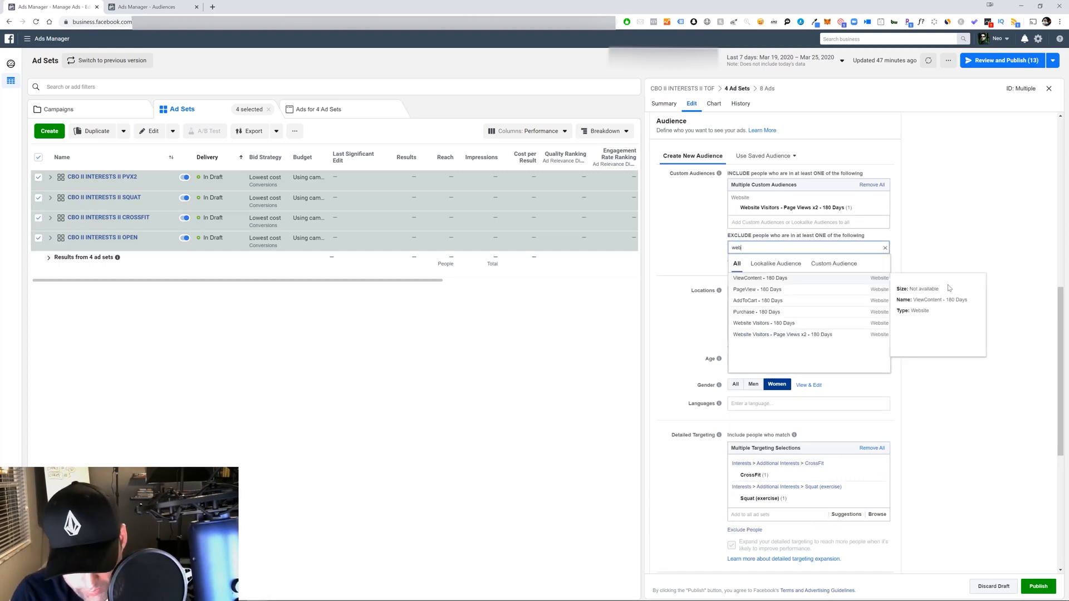
text(site)
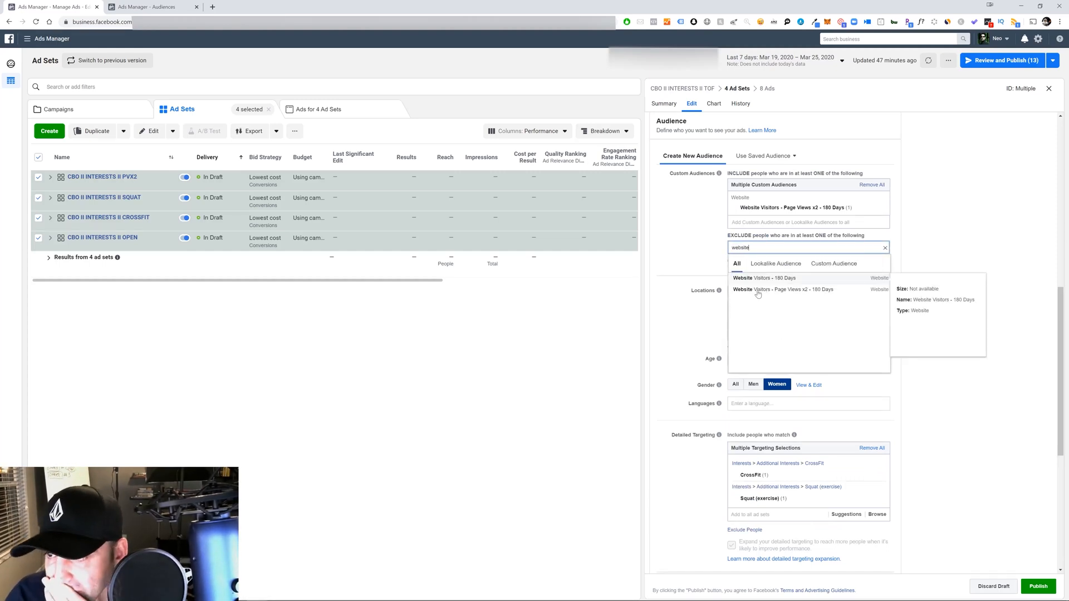
click(788, 279)
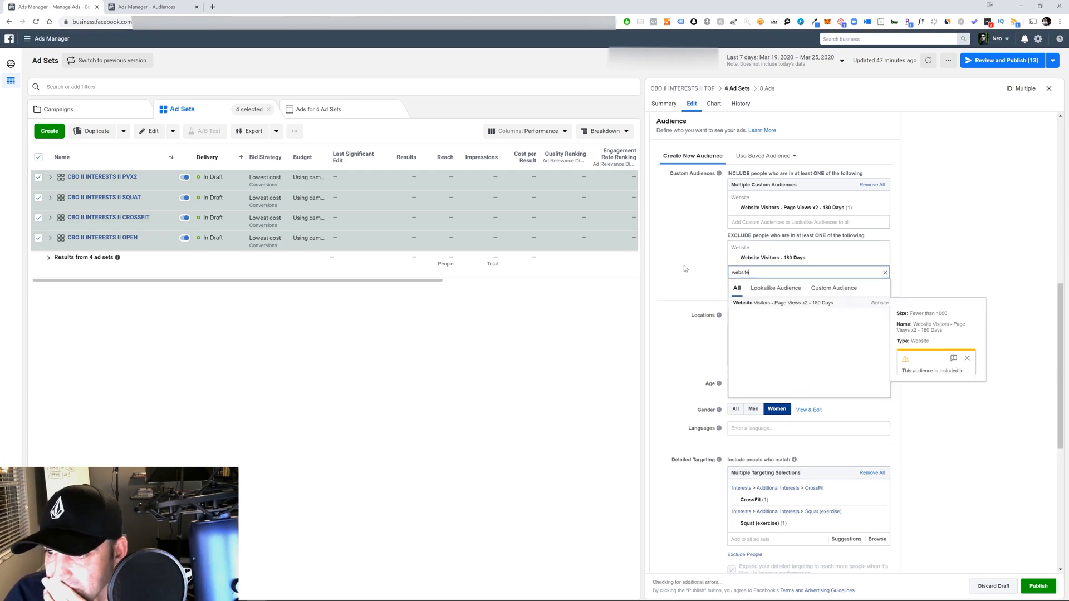
key(ctrl+a)
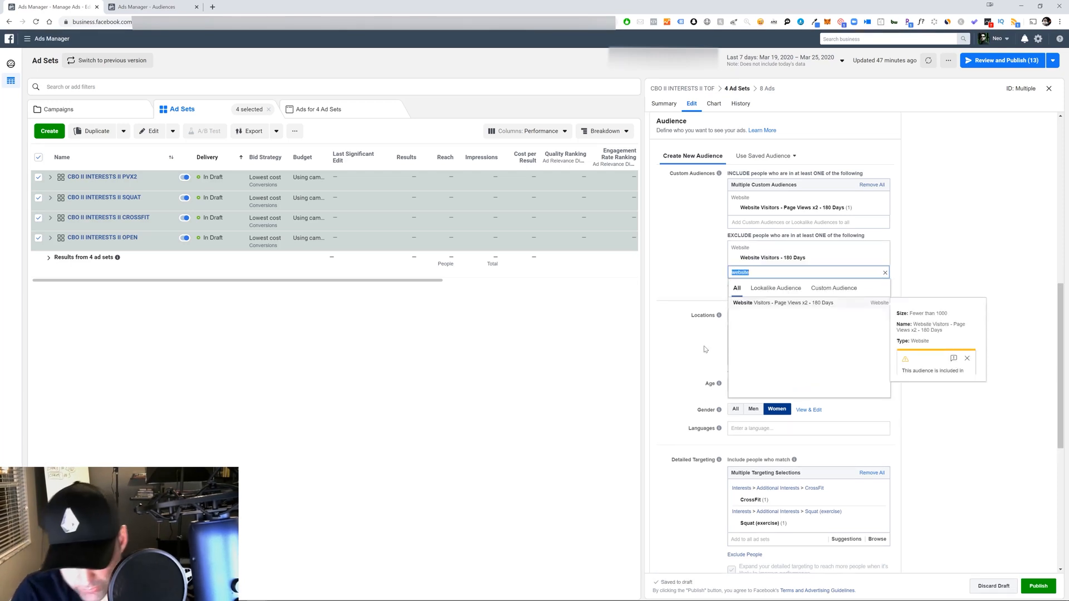
text(purc)
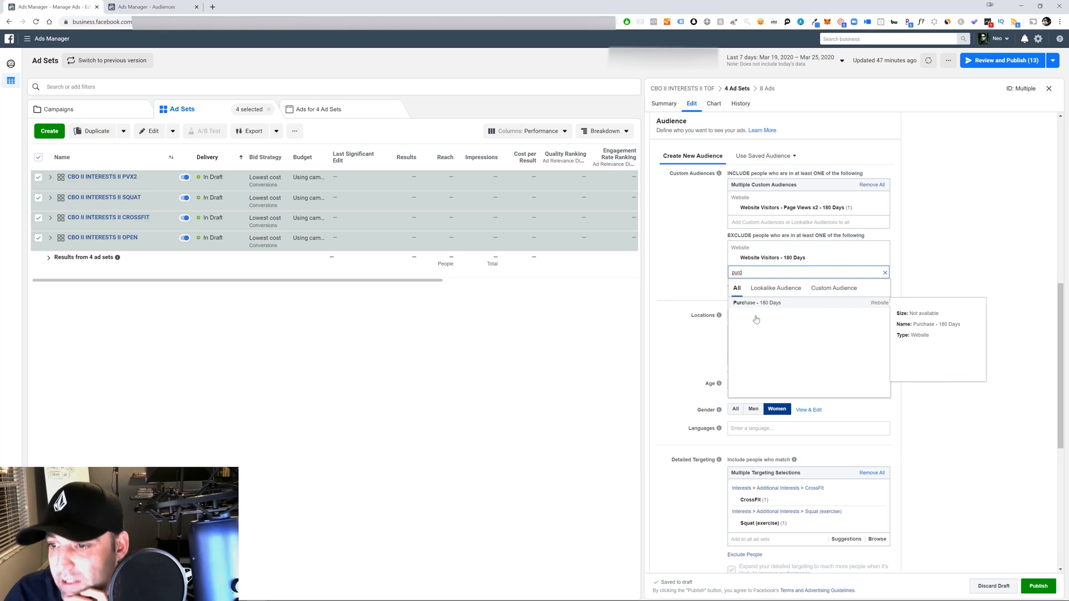
click(739, 303)
click(689, 268)
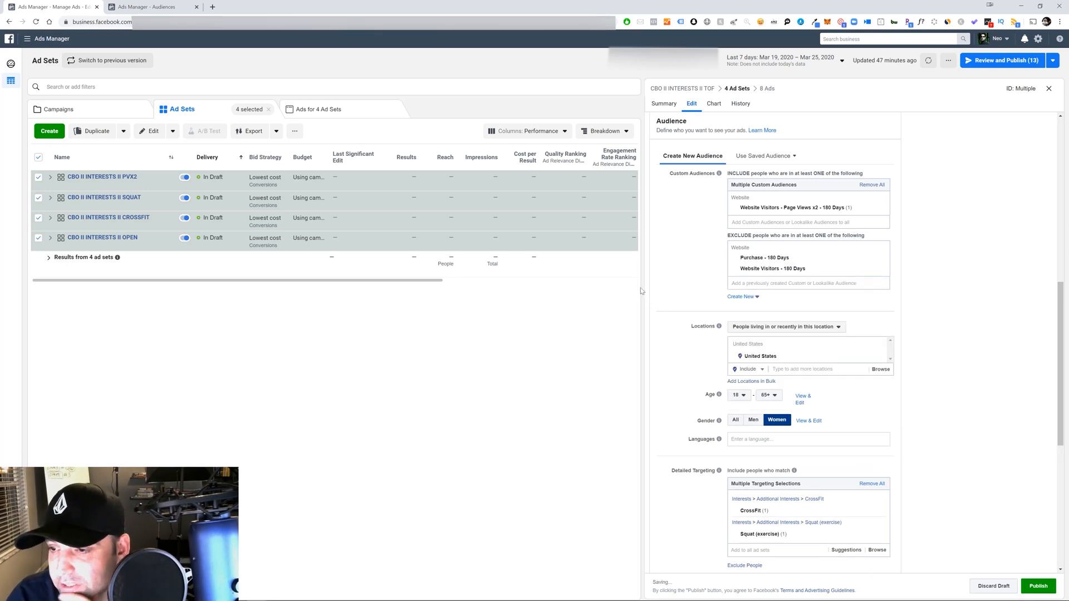
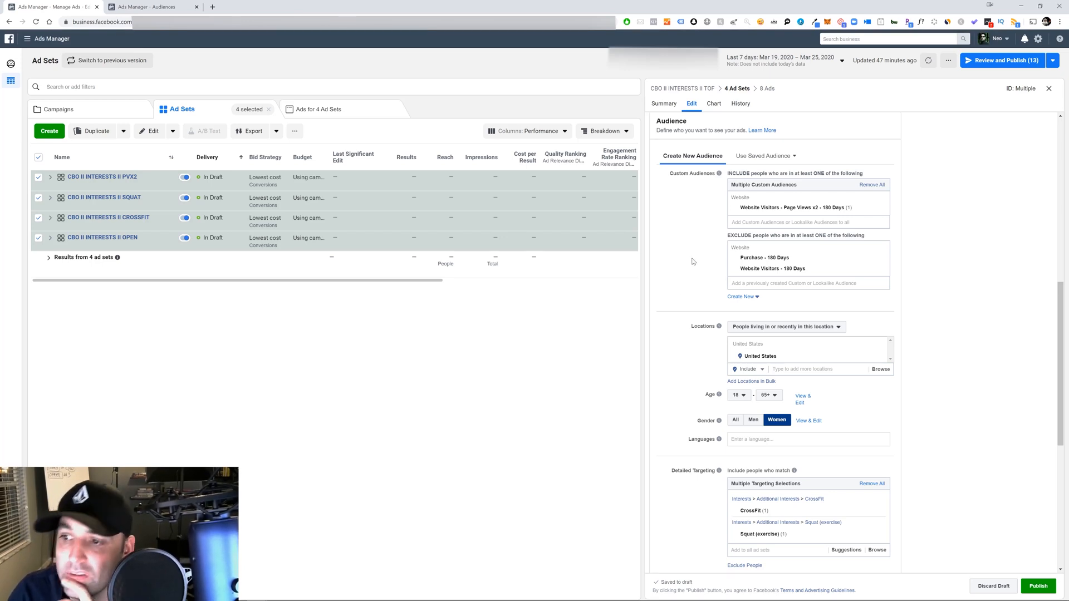
Review the remaining ad set settings and close the editor, keeping the changes as drafts without publishing
scroll(683, 255, down, 6)
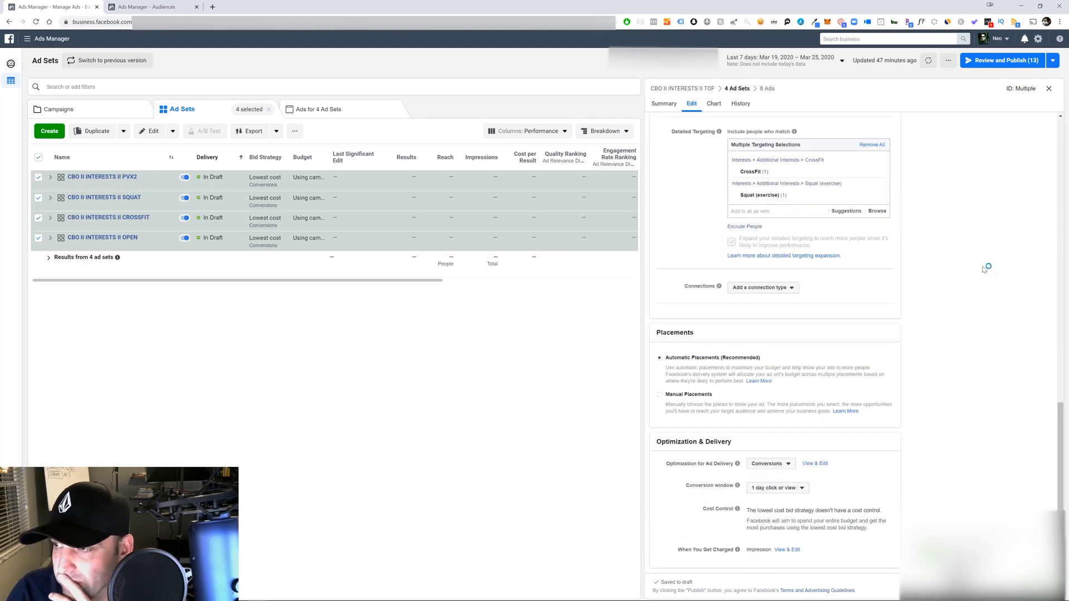
click(1049, 90)
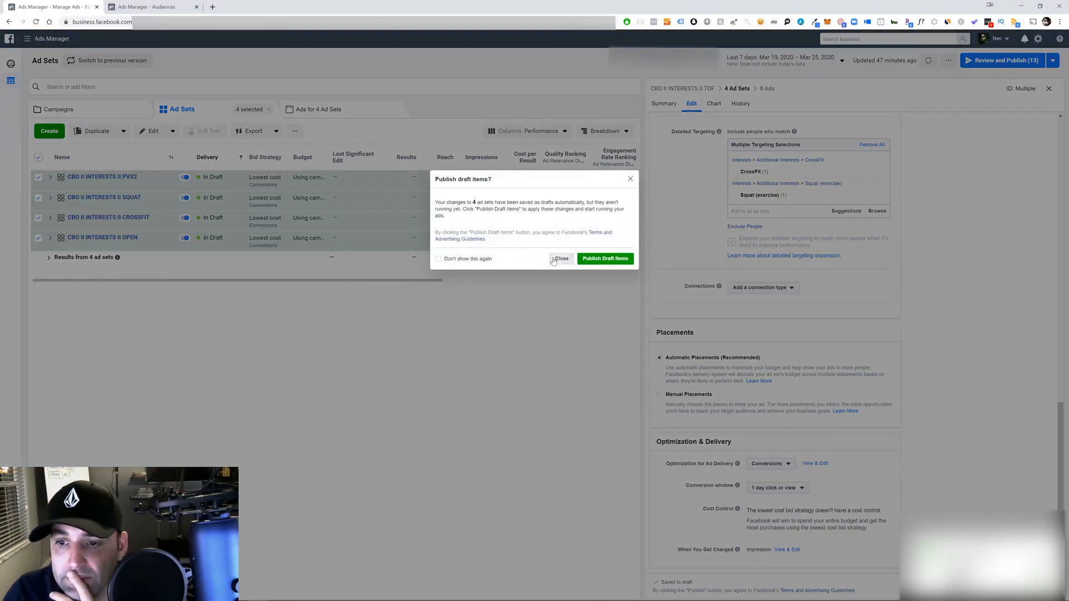
click(561, 259)
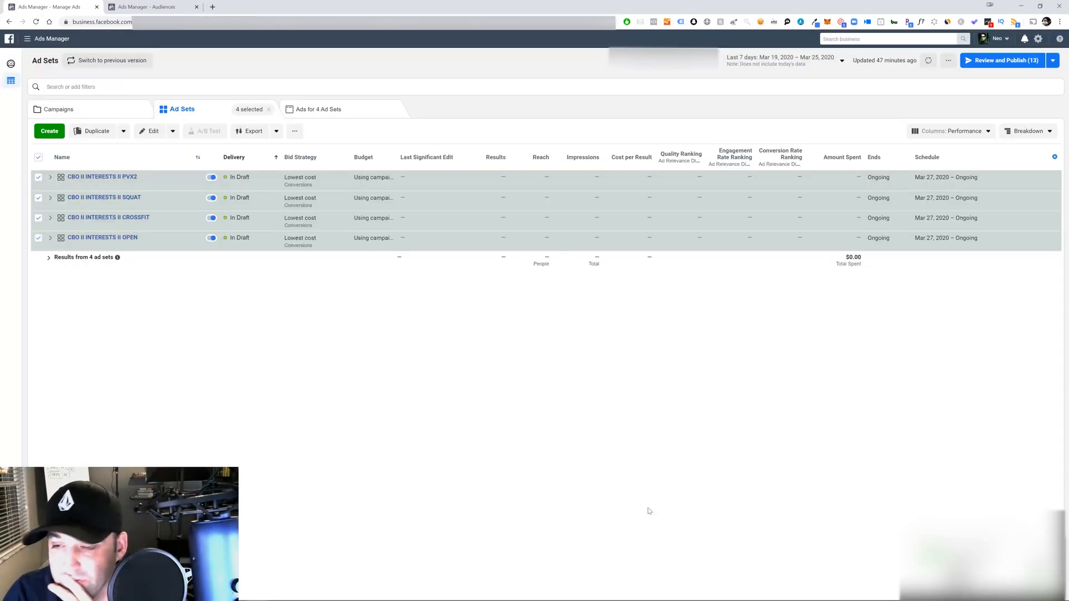
Start a new campaign at the campaign level and enter RETARGETING as its name
click(125, 115)
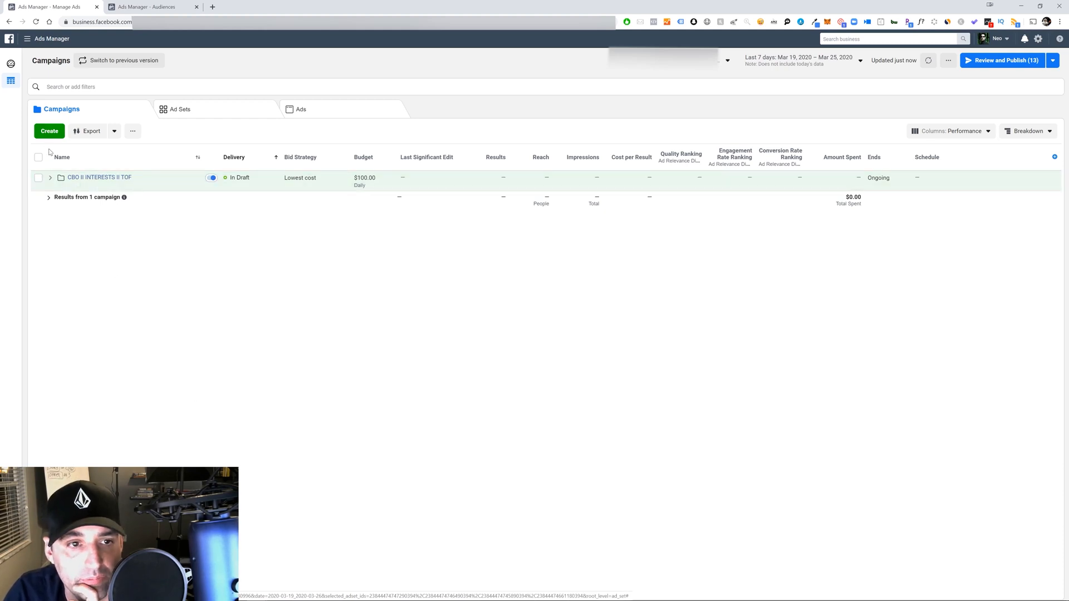
click(50, 132)
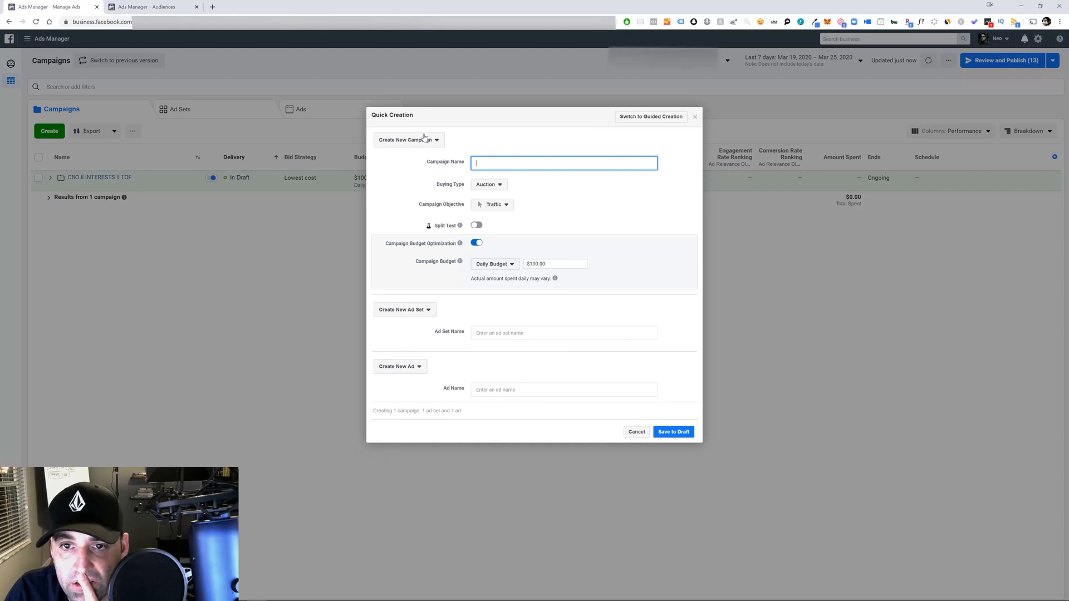
click(426, 140)
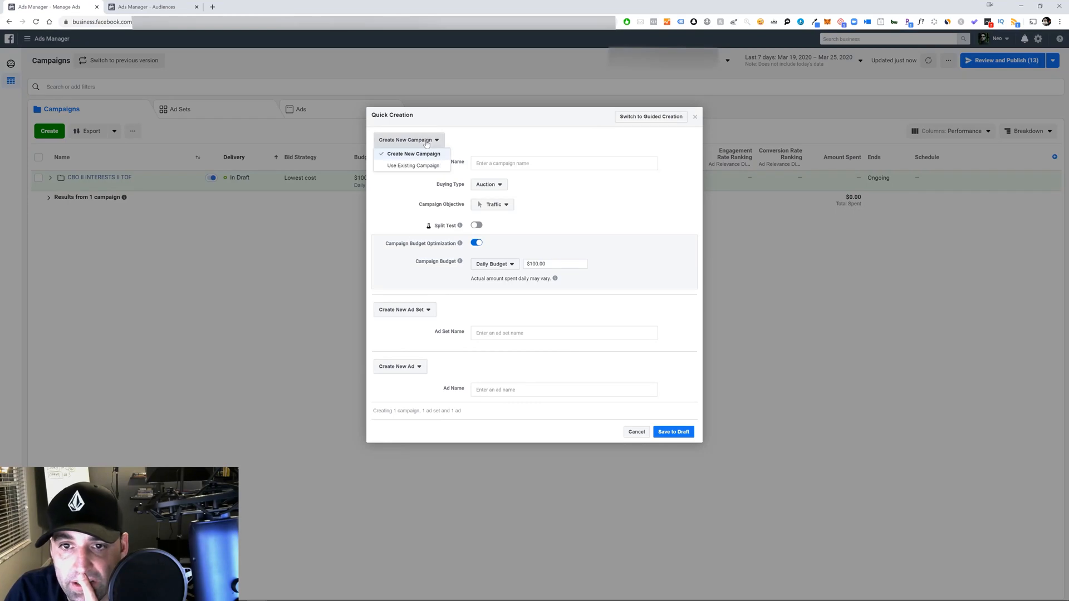
click(501, 162)
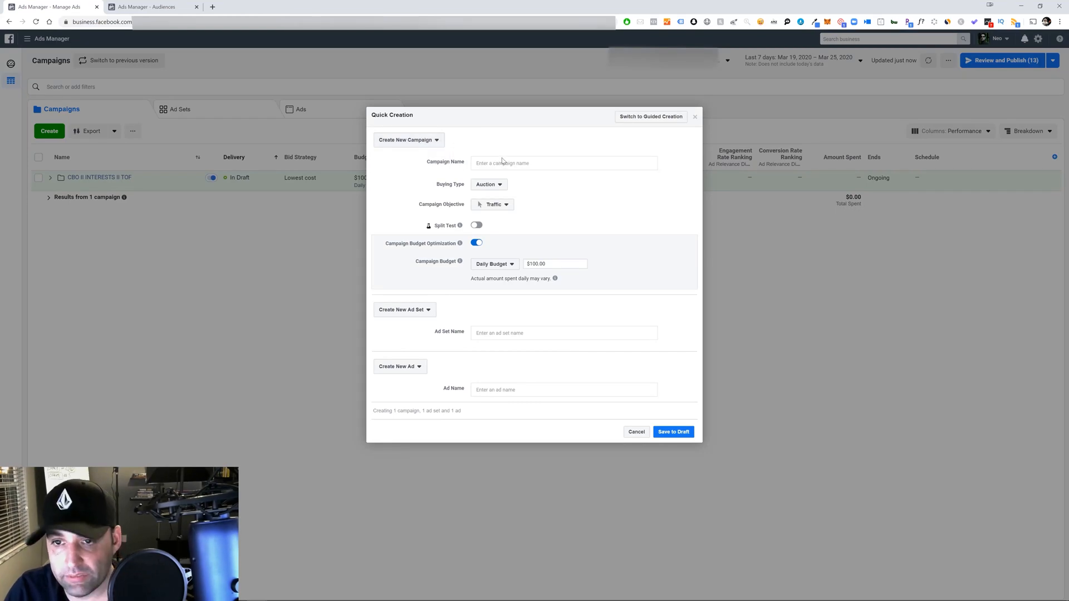
click(501, 162)
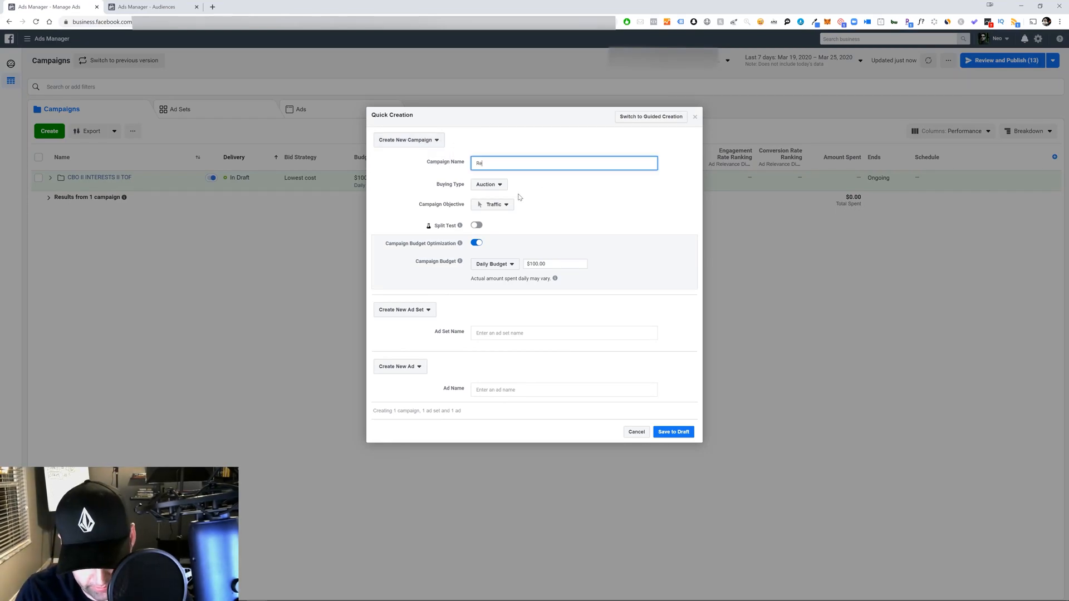
text(Reatrgey)
key(BackSpace)
key(BackSpace)
key(BackSpace)
key(BackSpace)
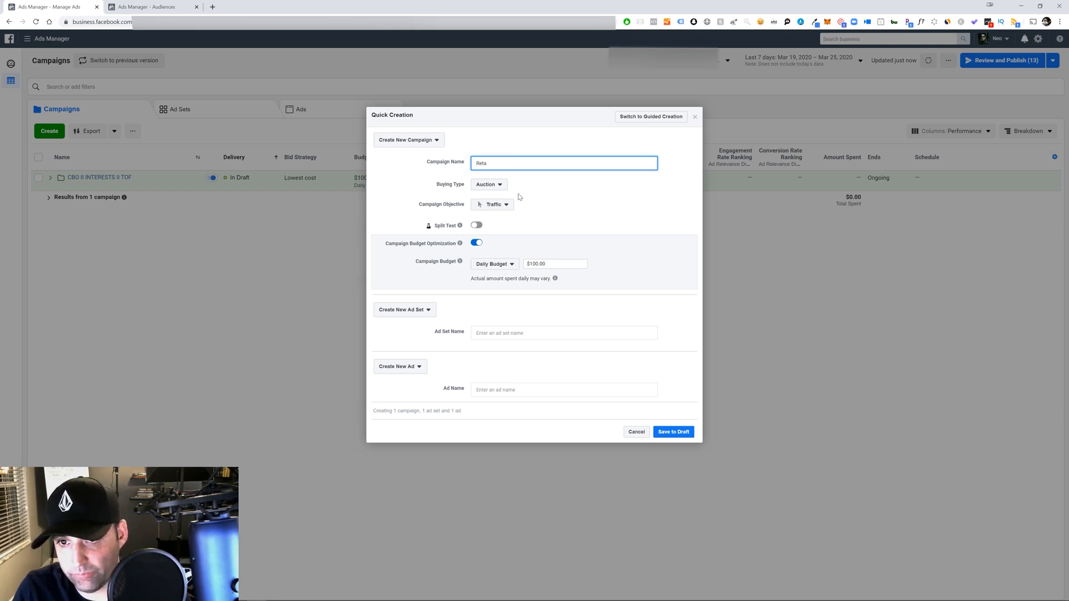
text(RETARGETING)
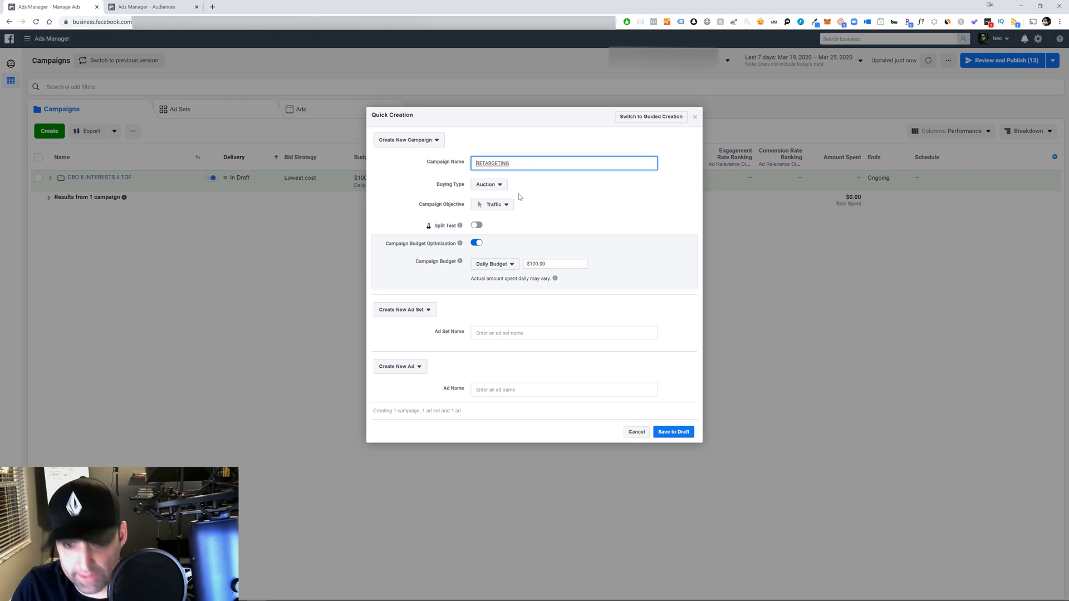
Extend the campaign name to DPA || RETARGETING and set the campaign objective to Catalog sales
text(DPA)
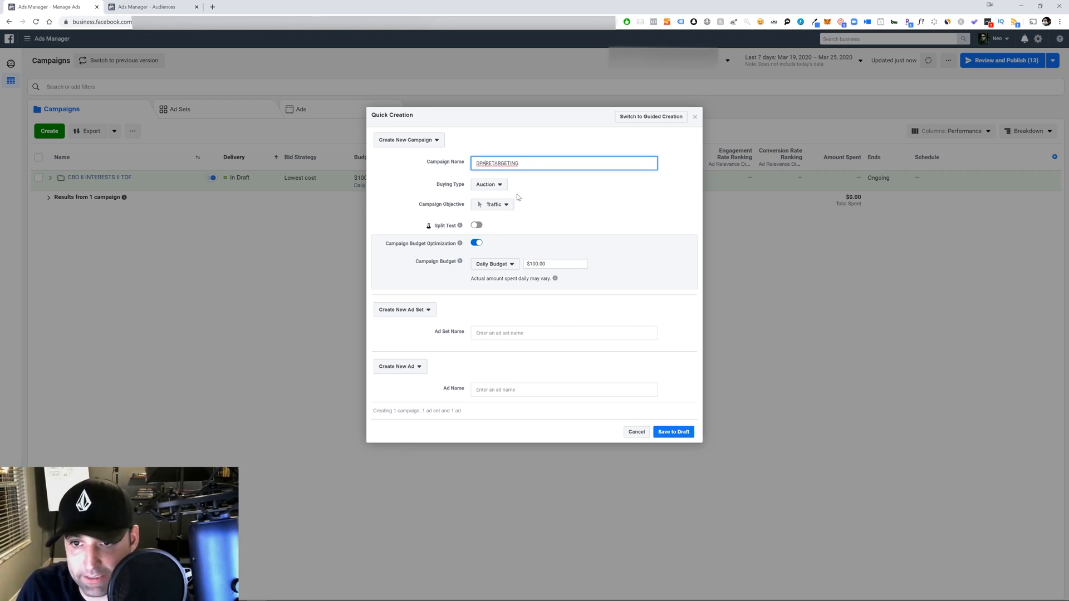
text( -)
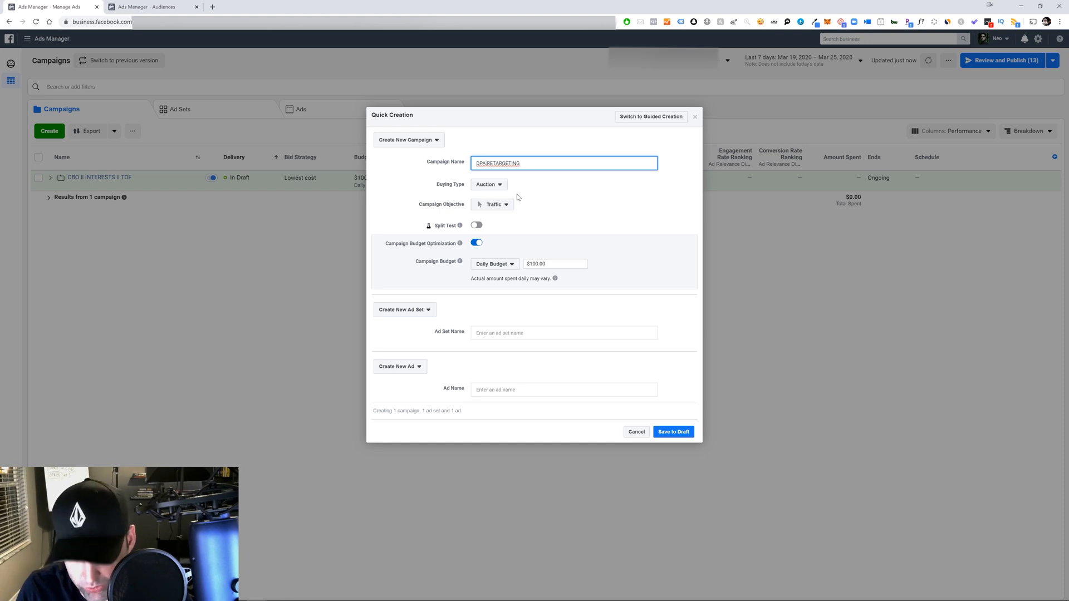
key(BackSpace)
key(BackSpace)
key(BackSpace)
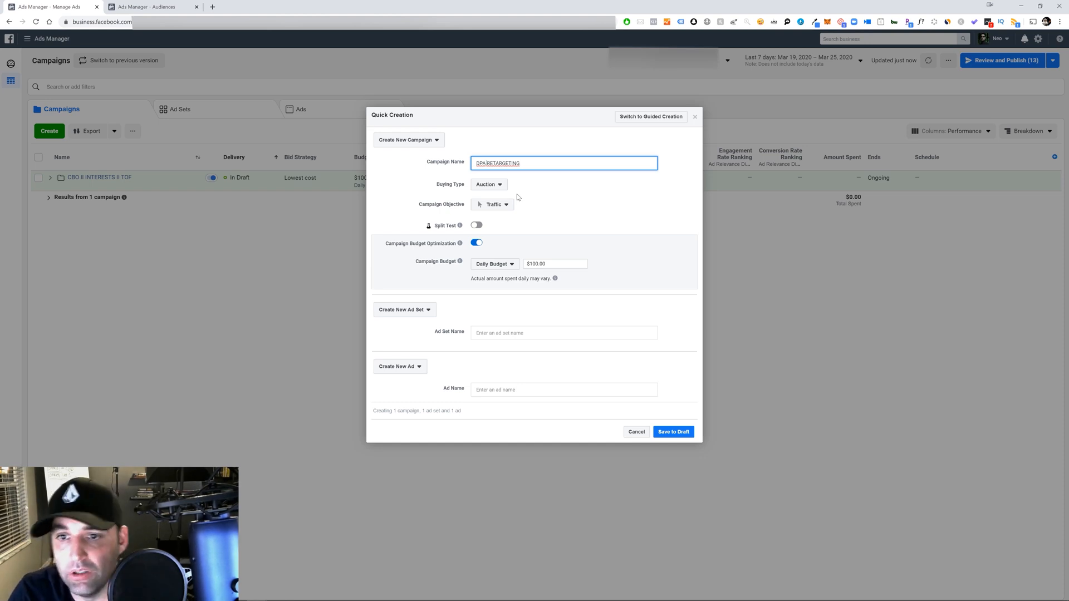
text(|)
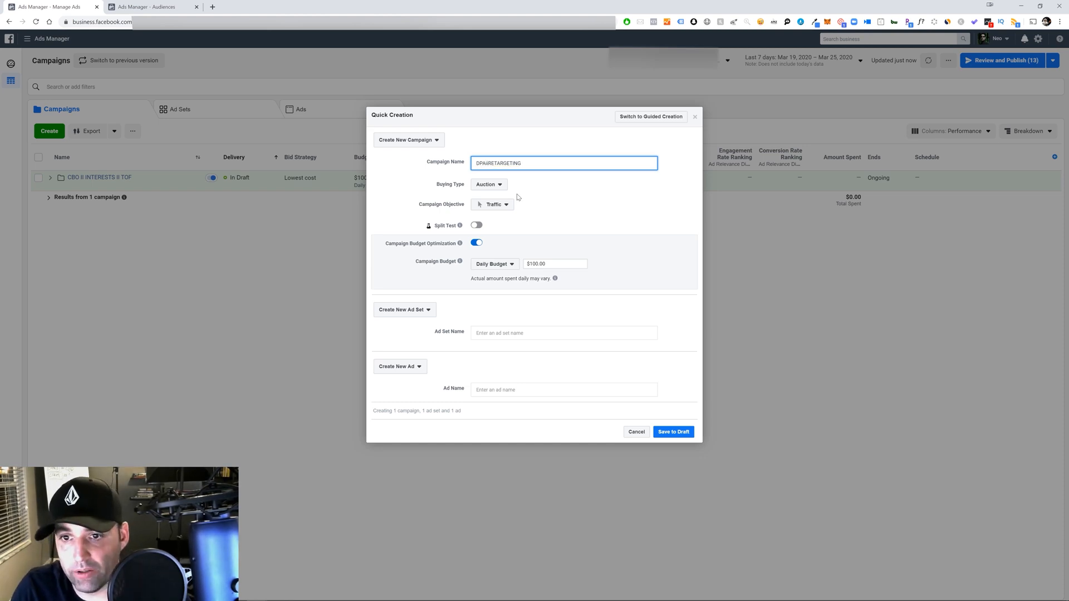
key(BackSpace)
text(||)
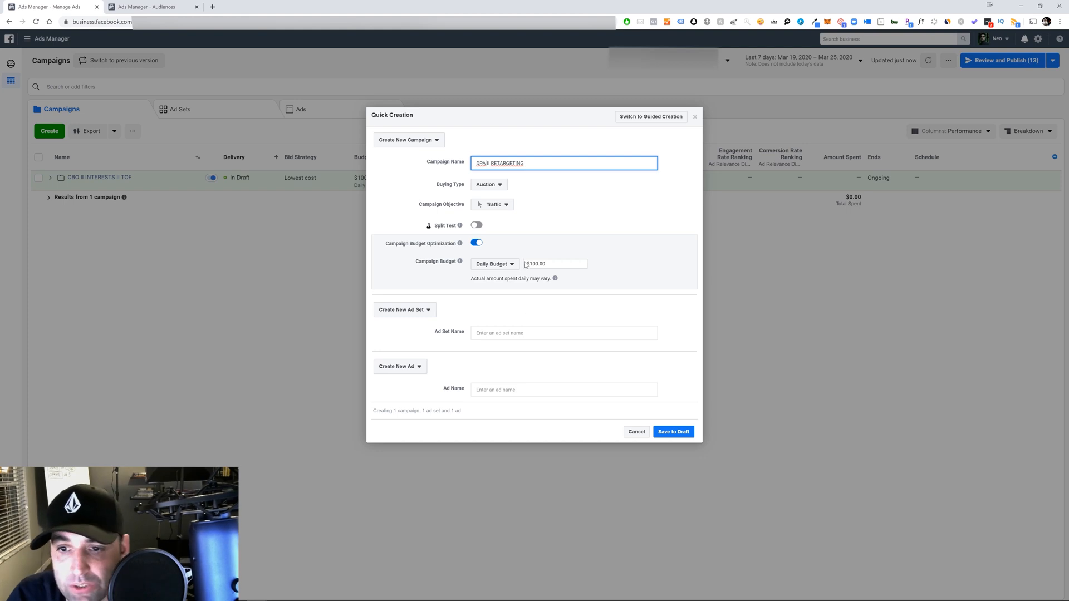
click(504, 204)
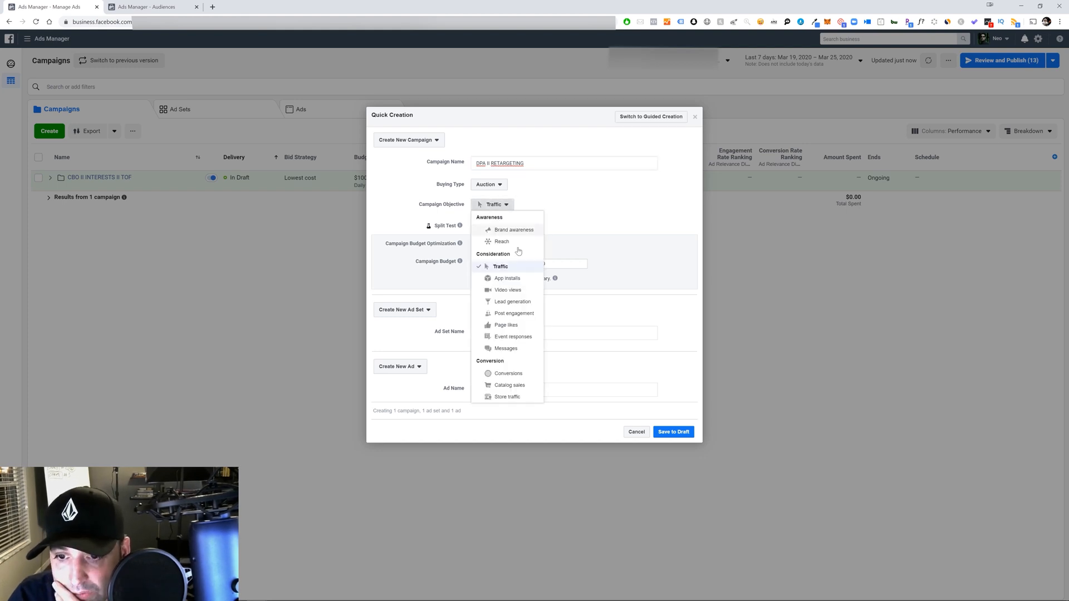
click(508, 387)
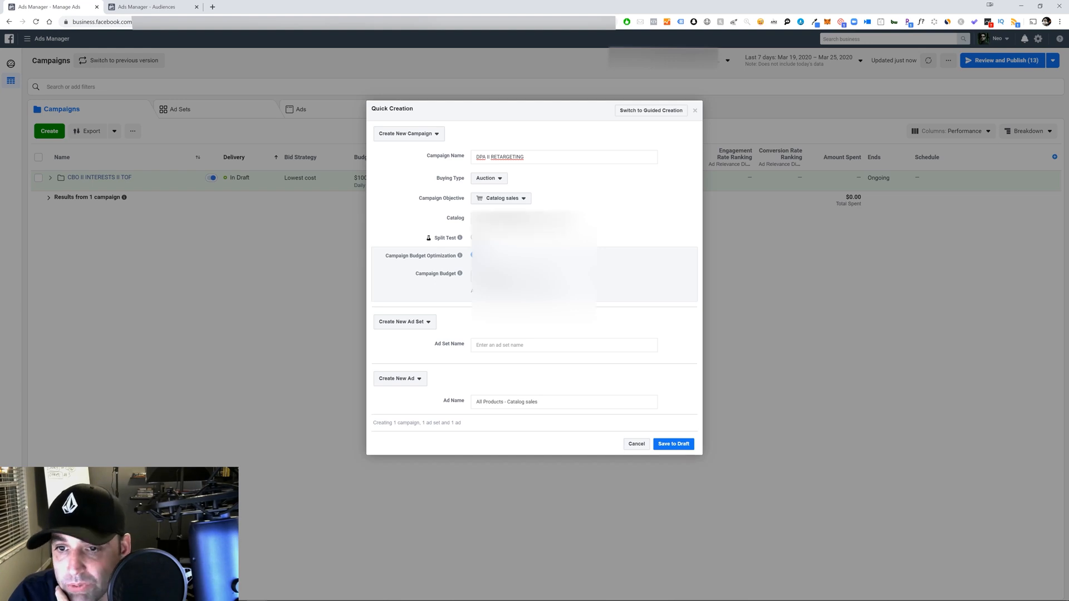
Choose the Athleisure Leggings Shopify catalog for the new campaign and set its daily budget to $10.00
click(529, 219)
click(556, 238)
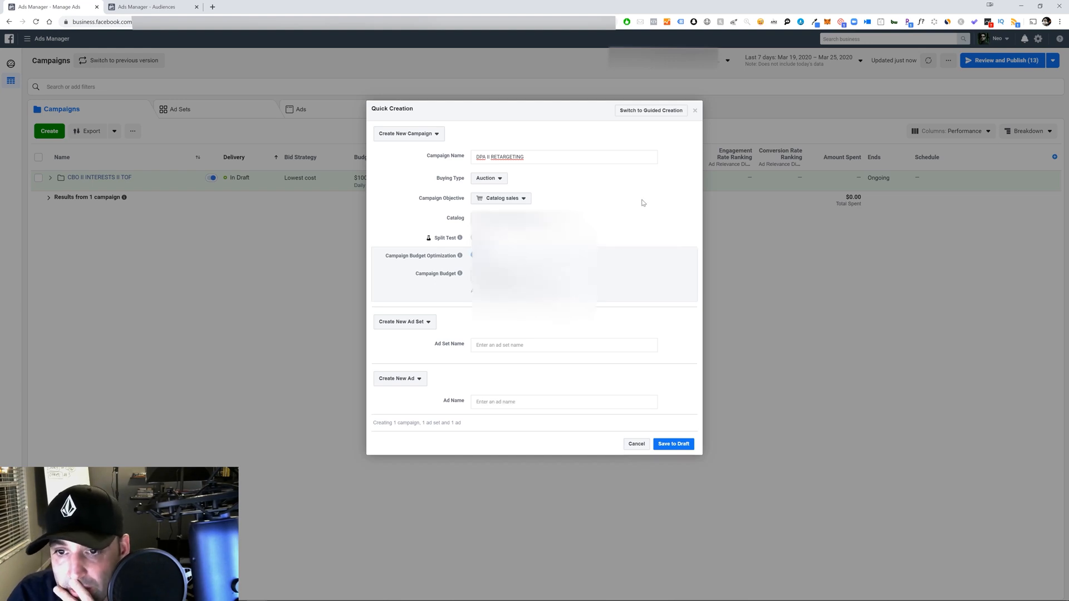
drag(552, 276, 505, 277)
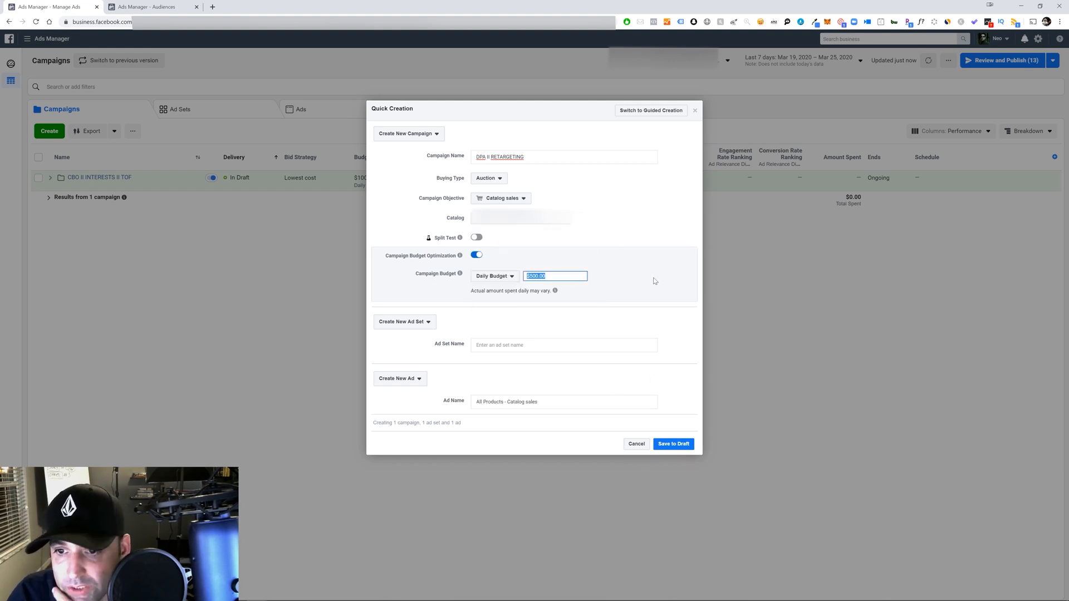
text(10)
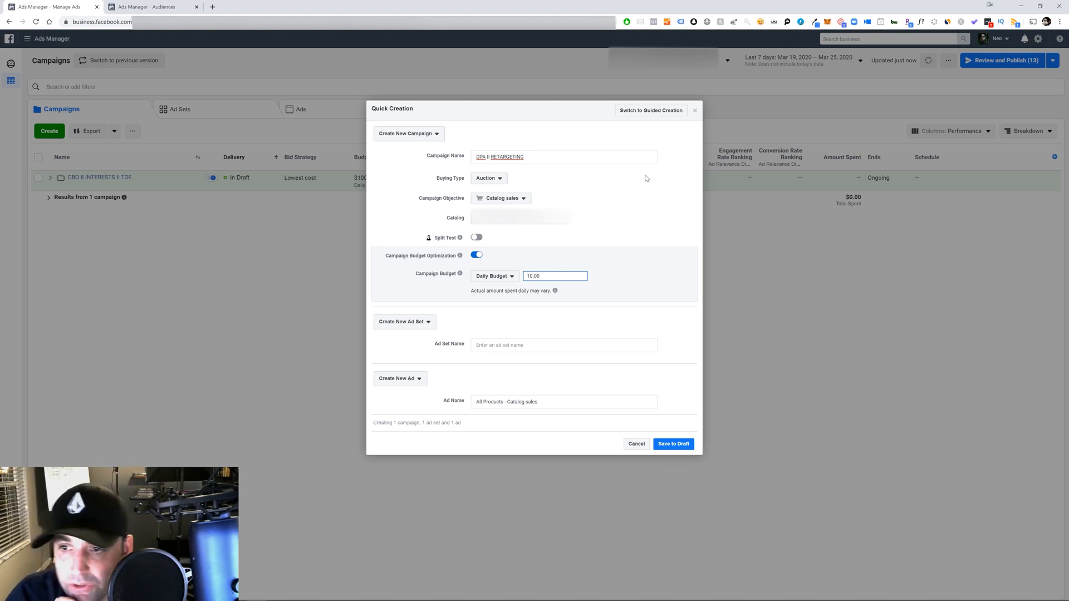
click(639, 209)
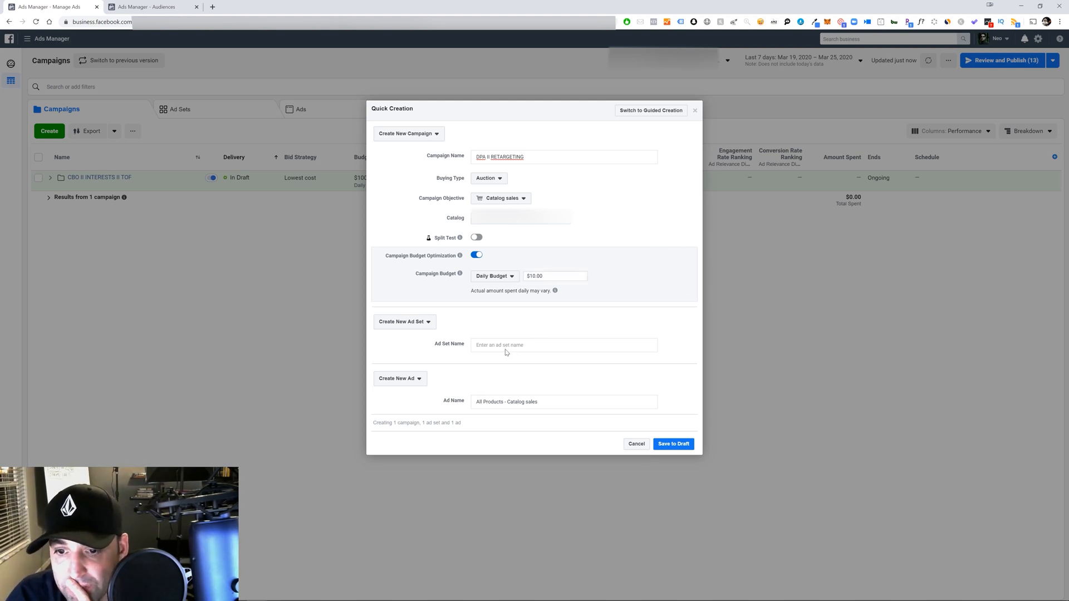
Name the new ad set 30 DAYS and save the campaign, ad set and ad as a draft
click(545, 341)
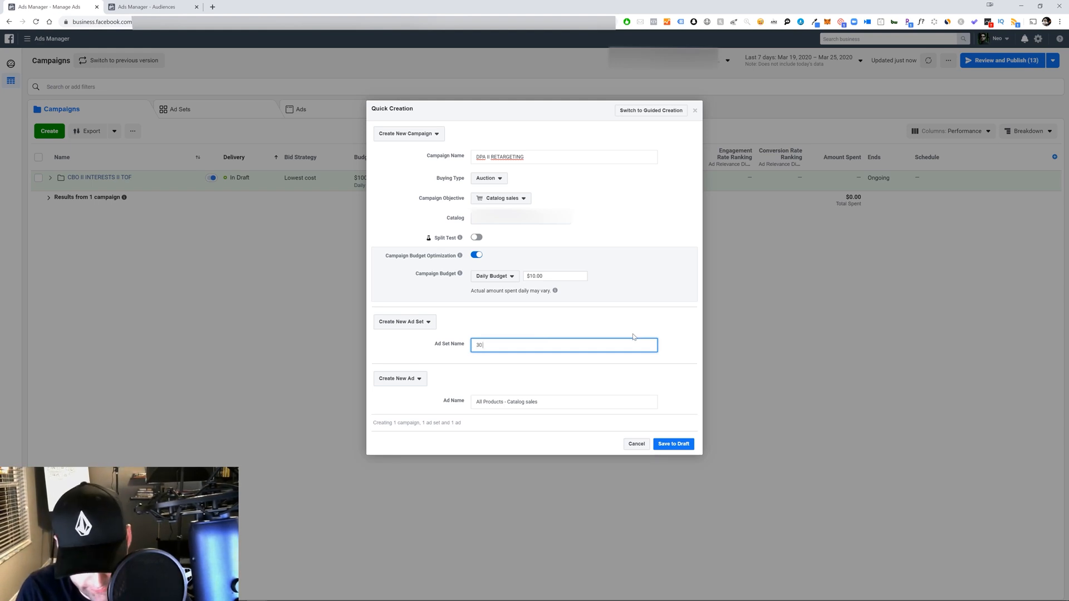
key(BackSpace)
key(BackSpace)
key(BackSpace)
key(BackSpace)
key(BackSpace)
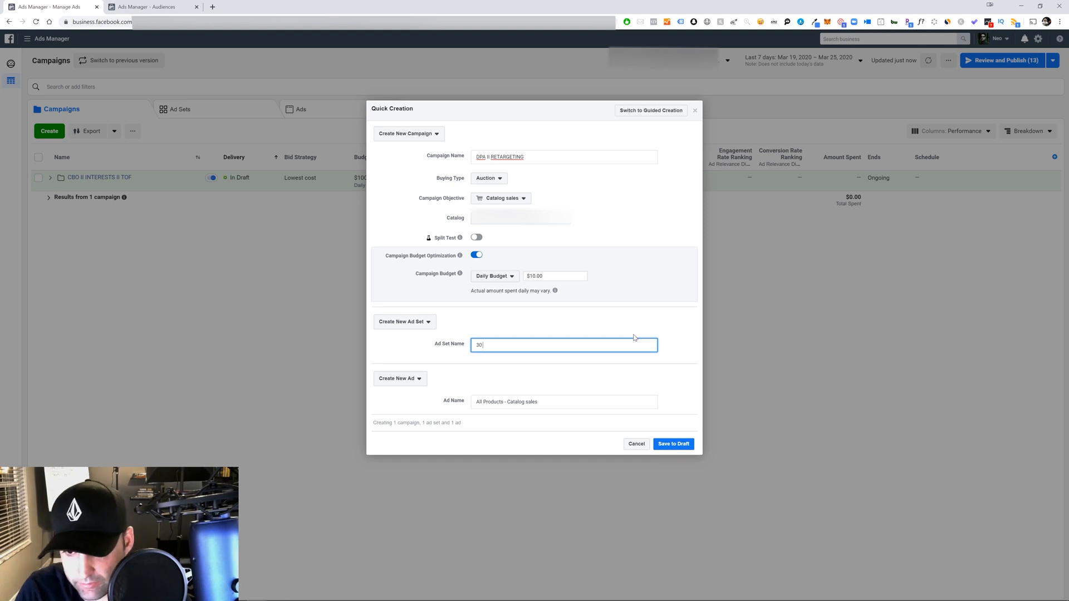
text(DAYS)
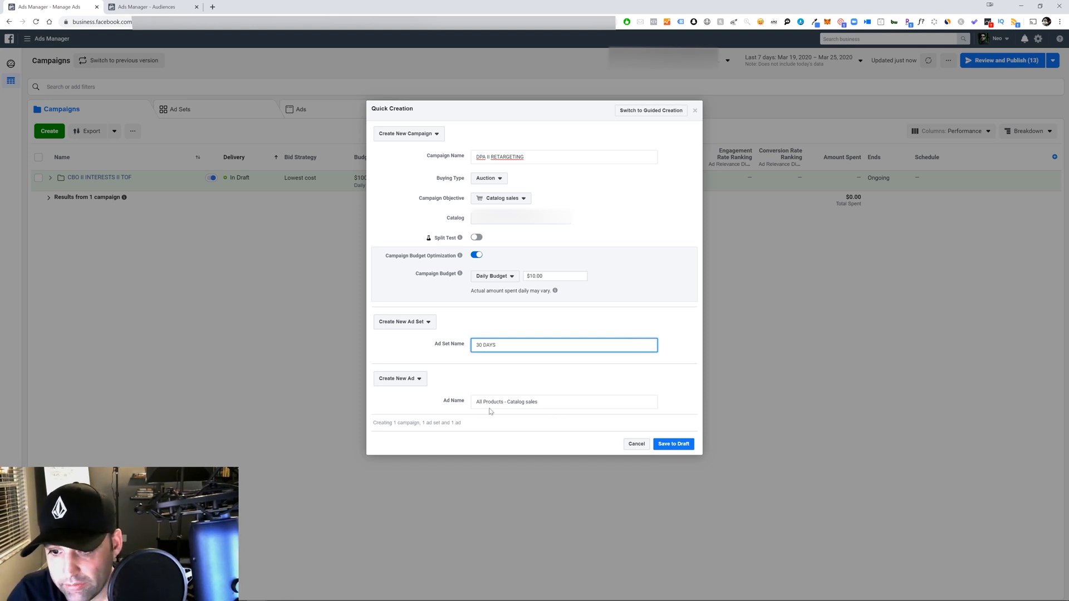
click(677, 444)
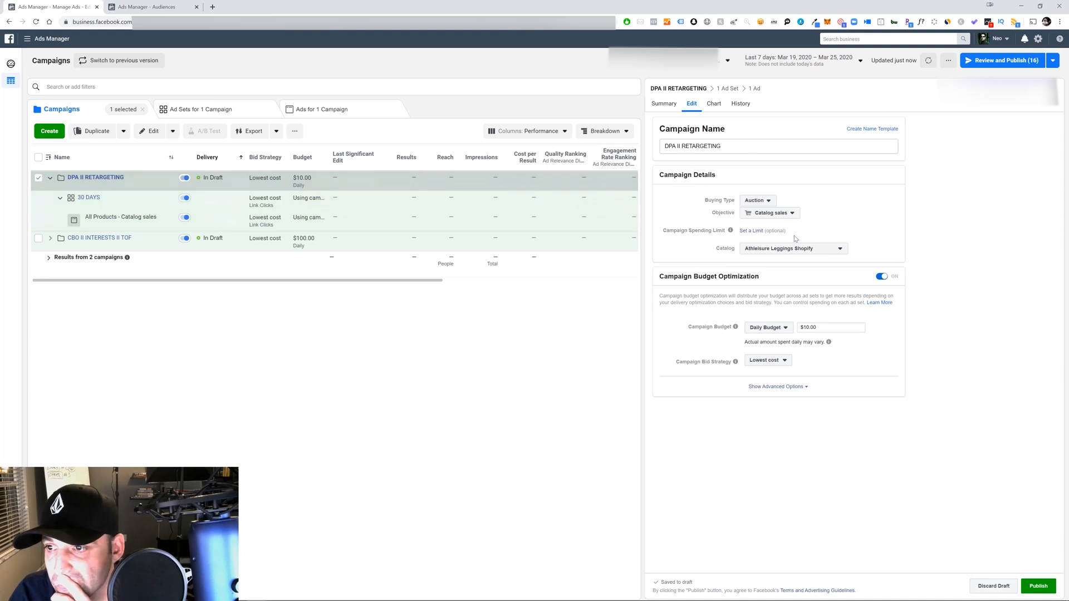
Open the 30 DAYS ad set for editing and schedule its start for March 27, 2020 at 12:00 AM
mouse_move(735, 368)
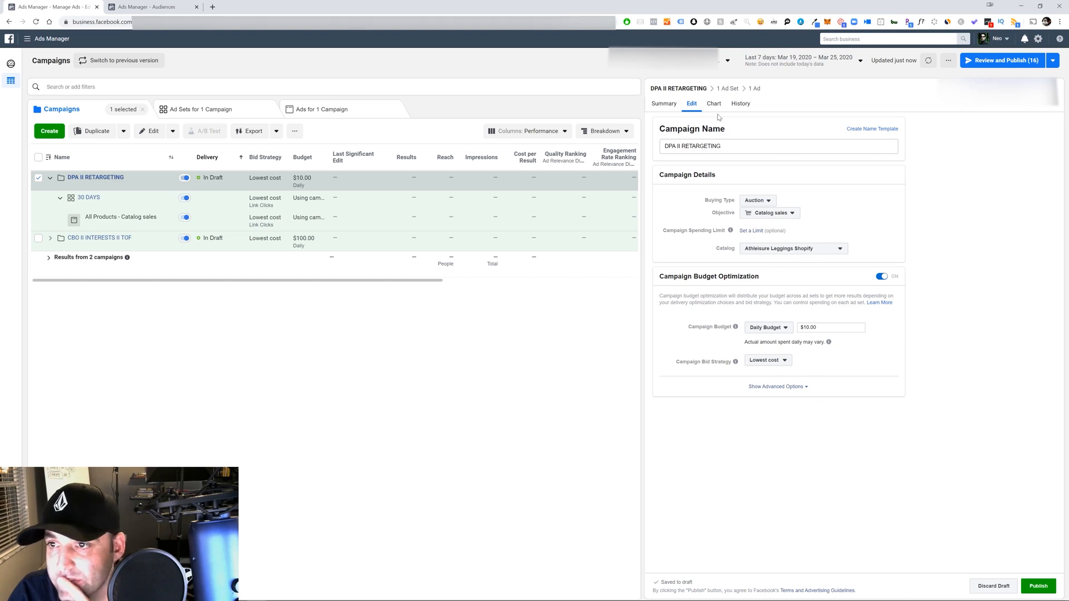
click(725, 89)
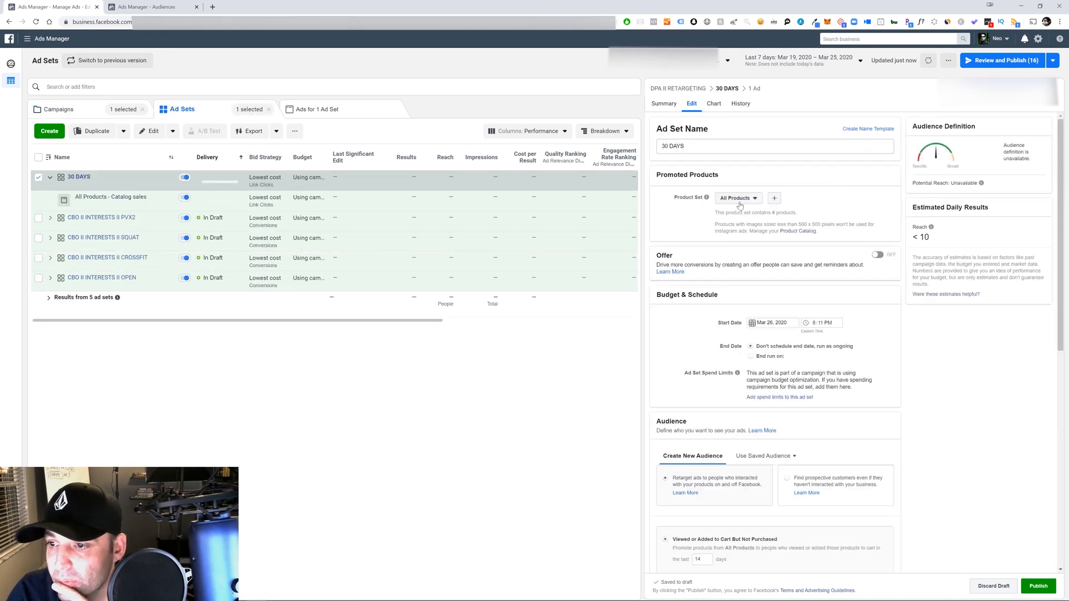
scroll(801, 215, down, 2)
click(775, 197)
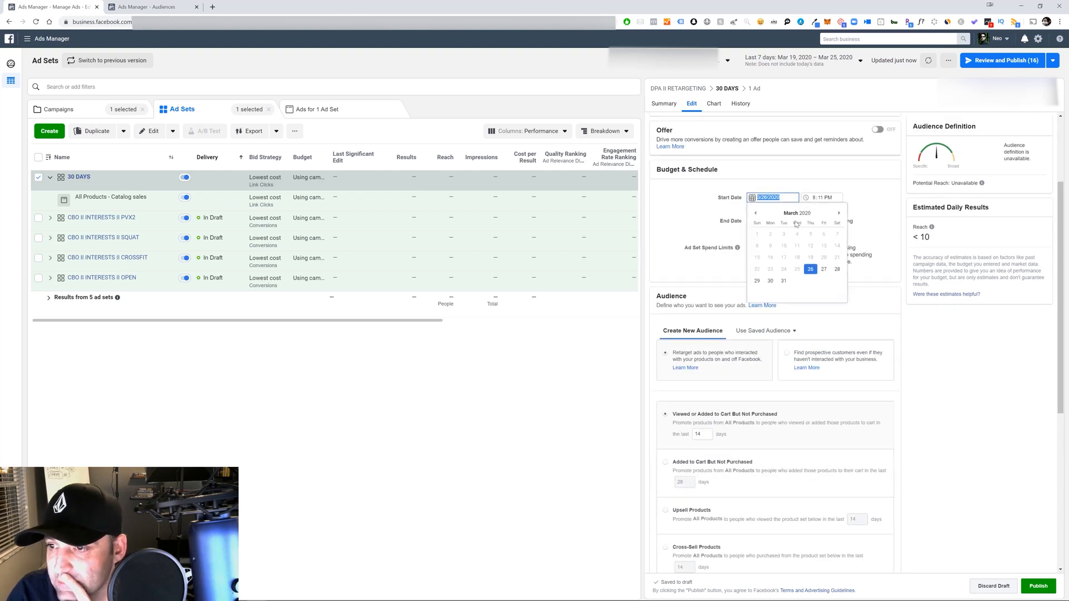
click(824, 270)
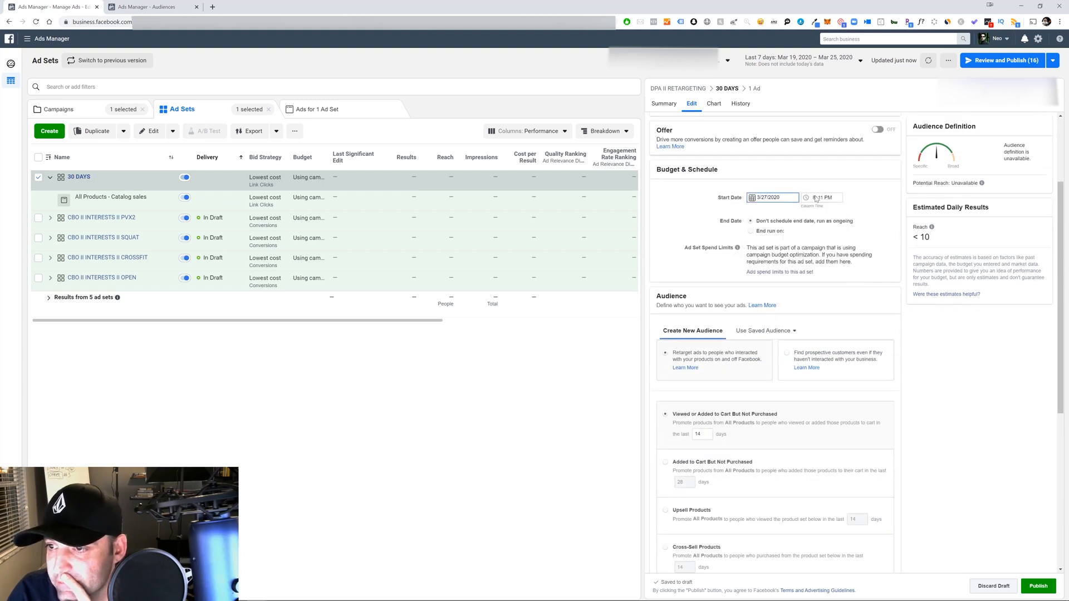
click(816, 199)
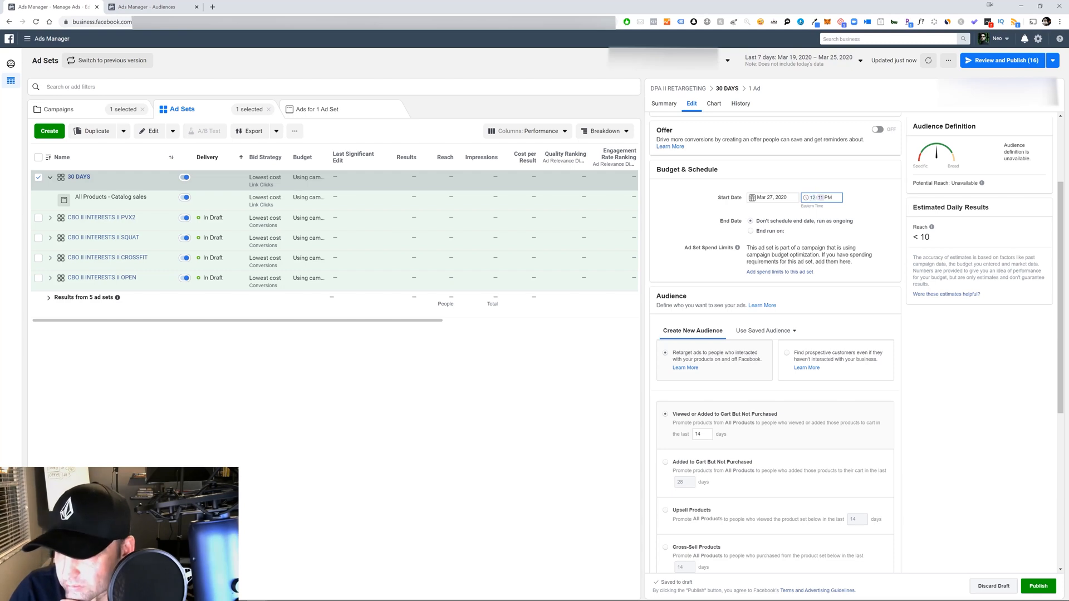
text(00a)
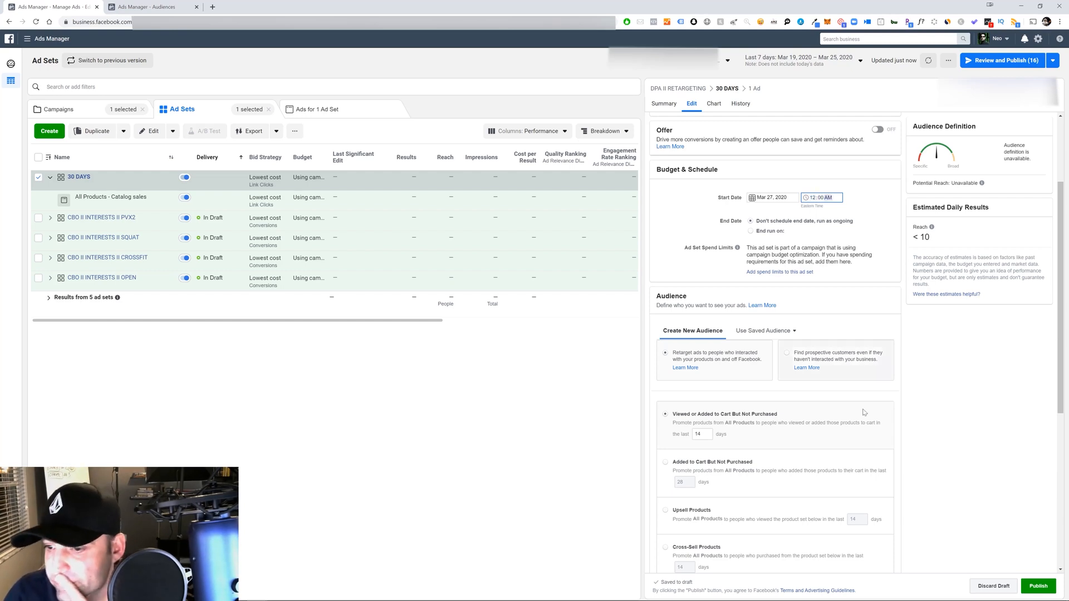
click(945, 399)
Set the Viewed or Added to Cart But Not Purchased retargeting window to the last 30 days
scroll(945, 378, down, 3)
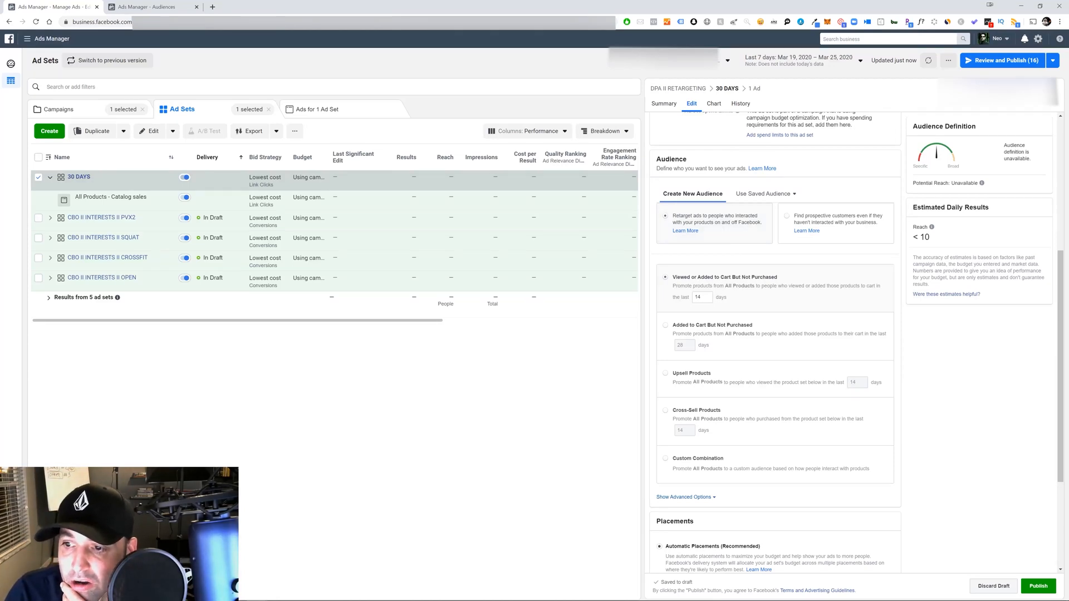
double_click(702, 297)
text(30)
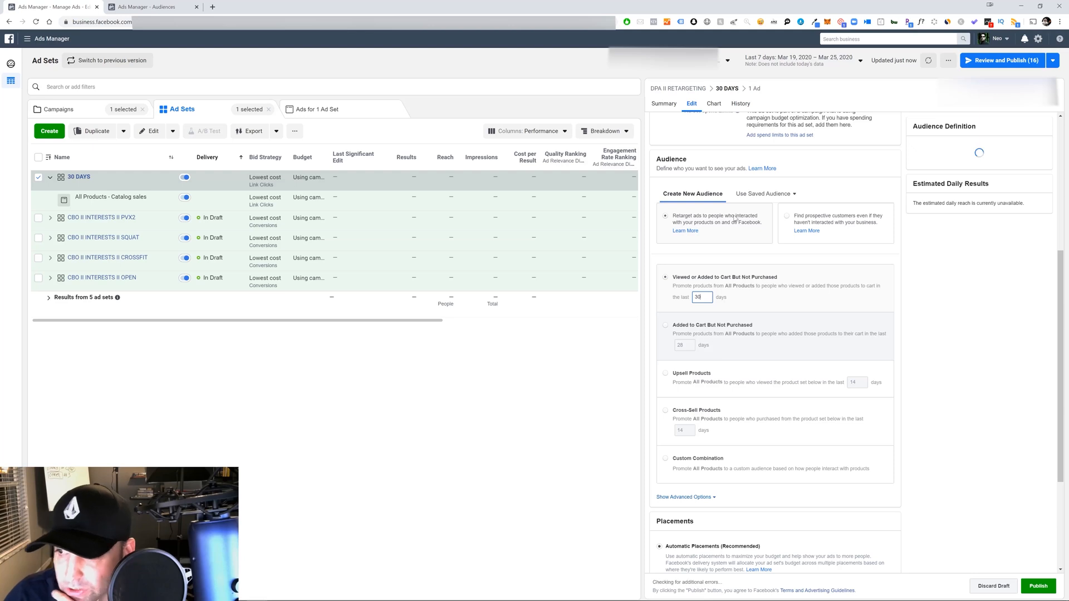
click(1015, 301)
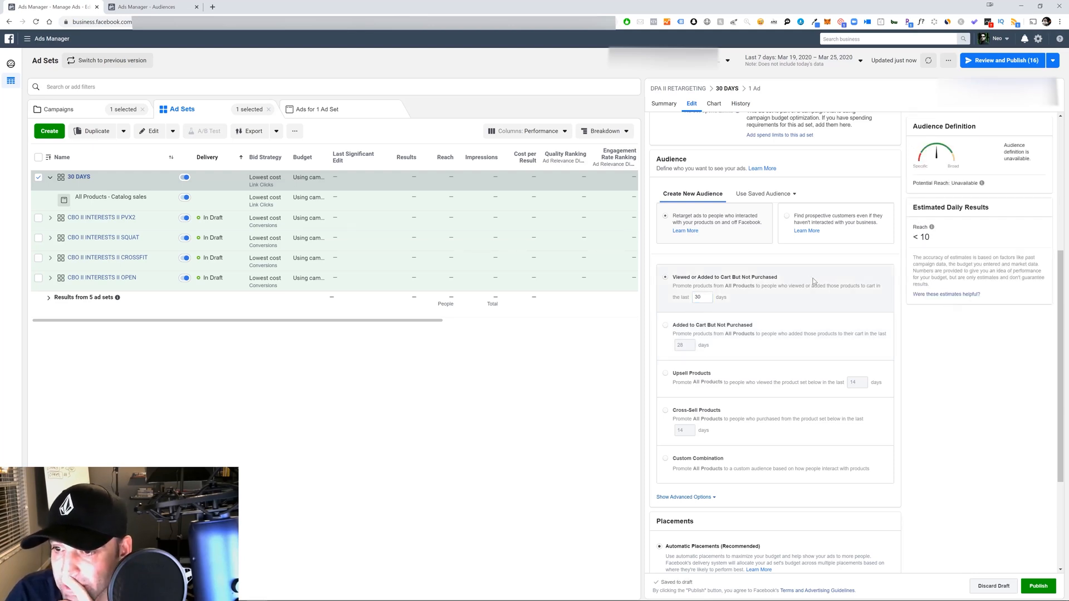
Optimize the ad set's delivery for Conversion Events and set the conversion window to 1 day click or view
scroll(812, 281, down, 3)
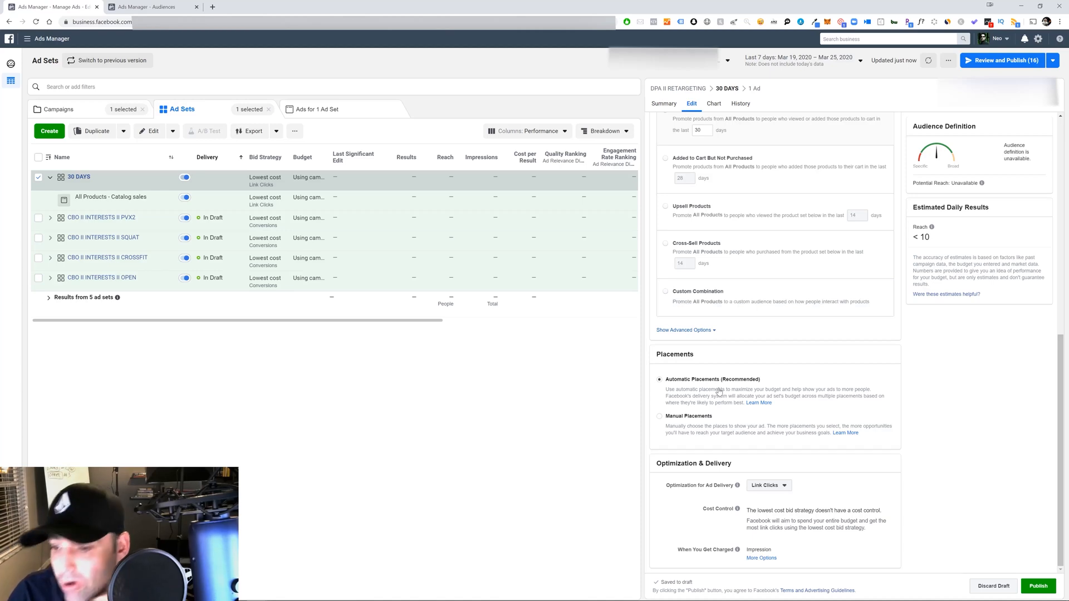
click(784, 486)
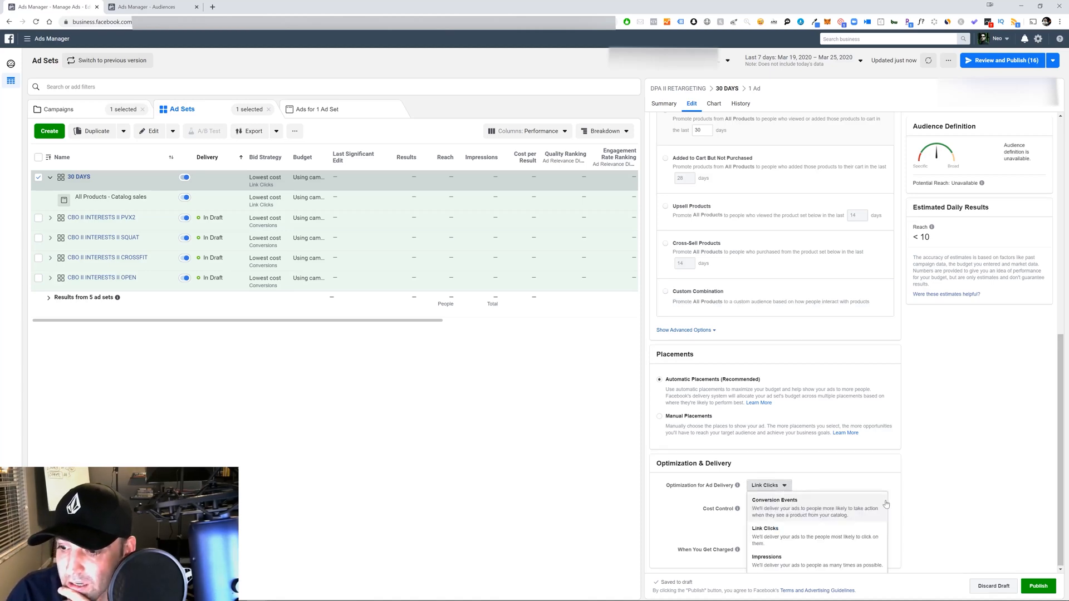
click(819, 504)
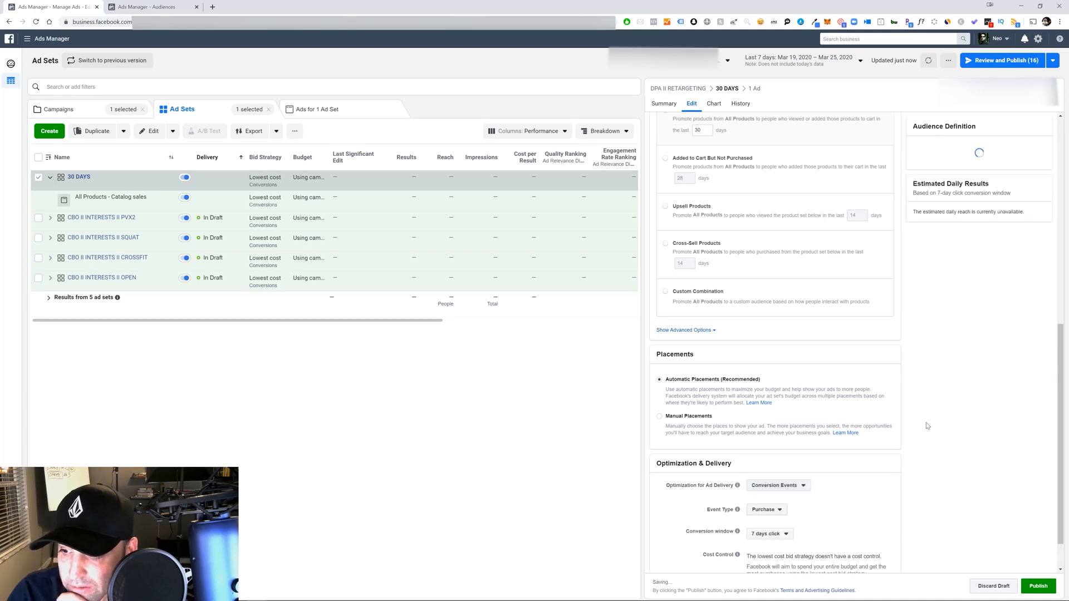
scroll(814, 483, down, 1)
click(782, 492)
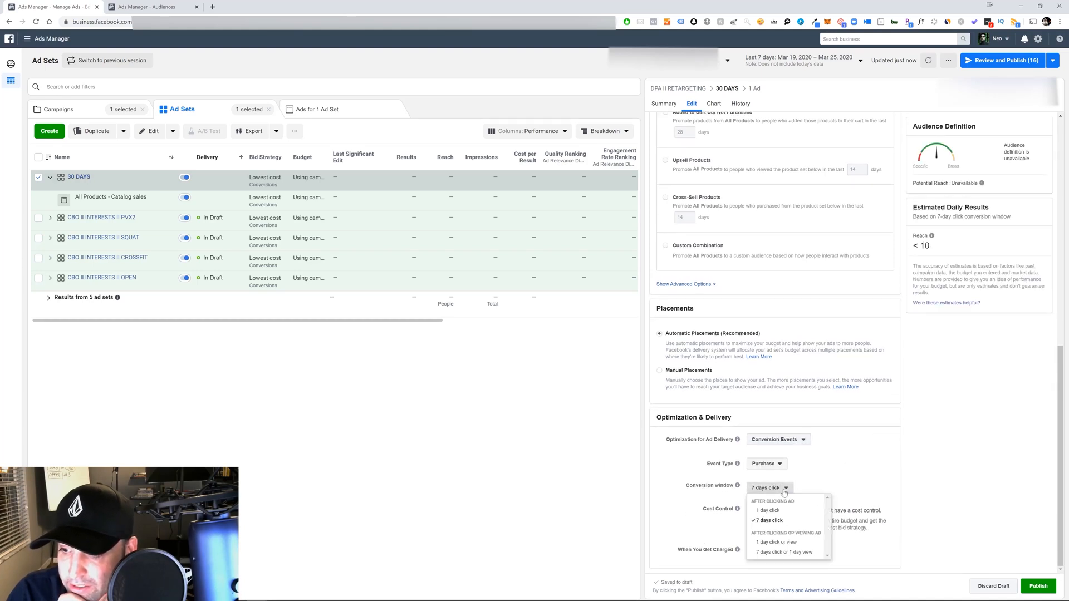
click(778, 542)
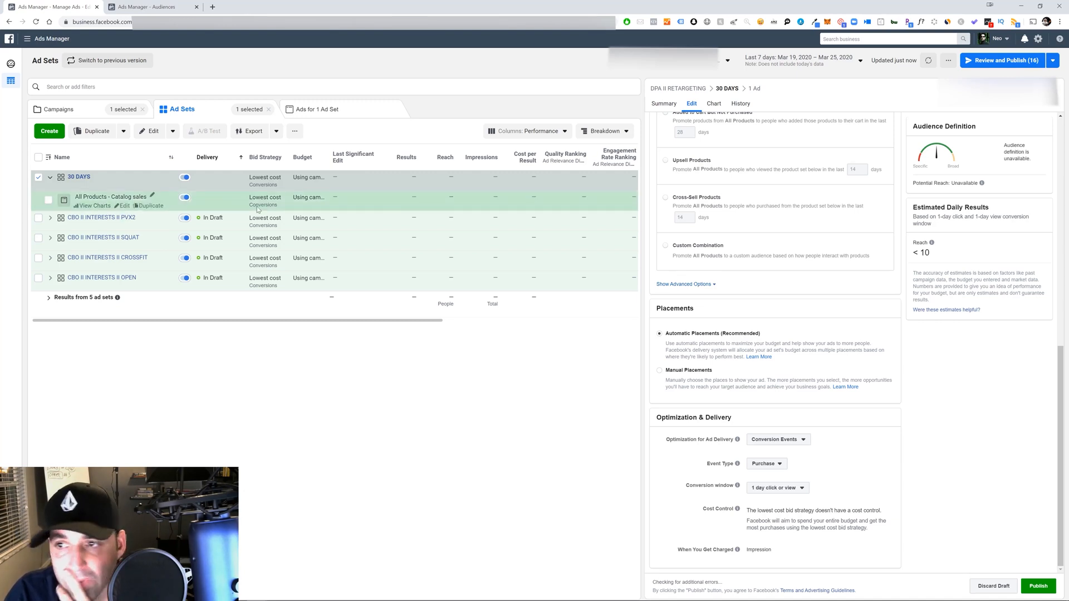
Open the All Products - Catalog sales ad, look through its creative settings and paste the store's website URL
click(50, 177)
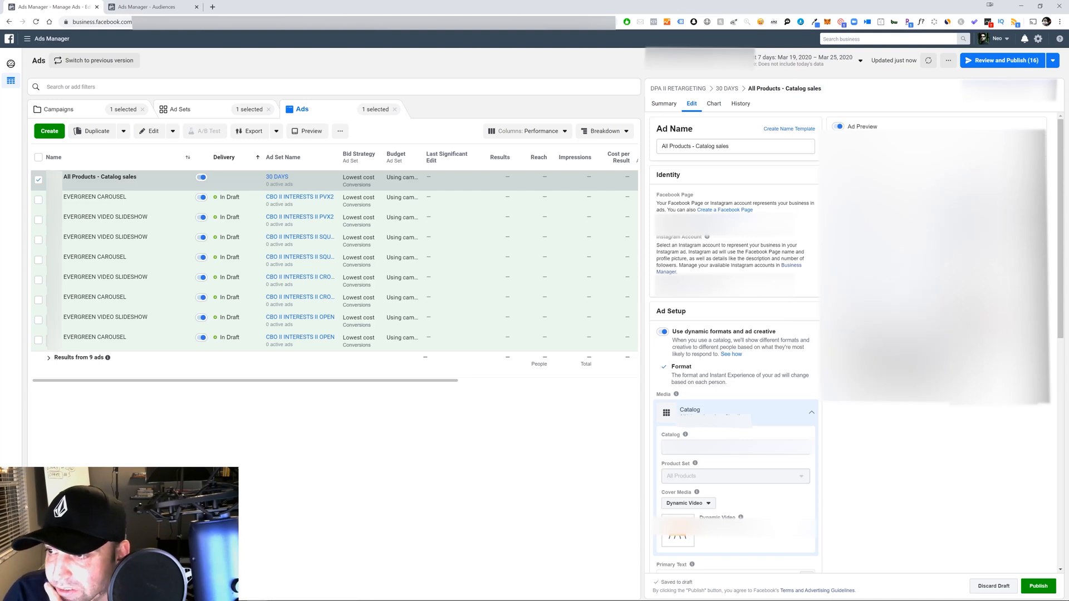
scroll(795, 332, down, 3)
scroll(791, 329, down, 2)
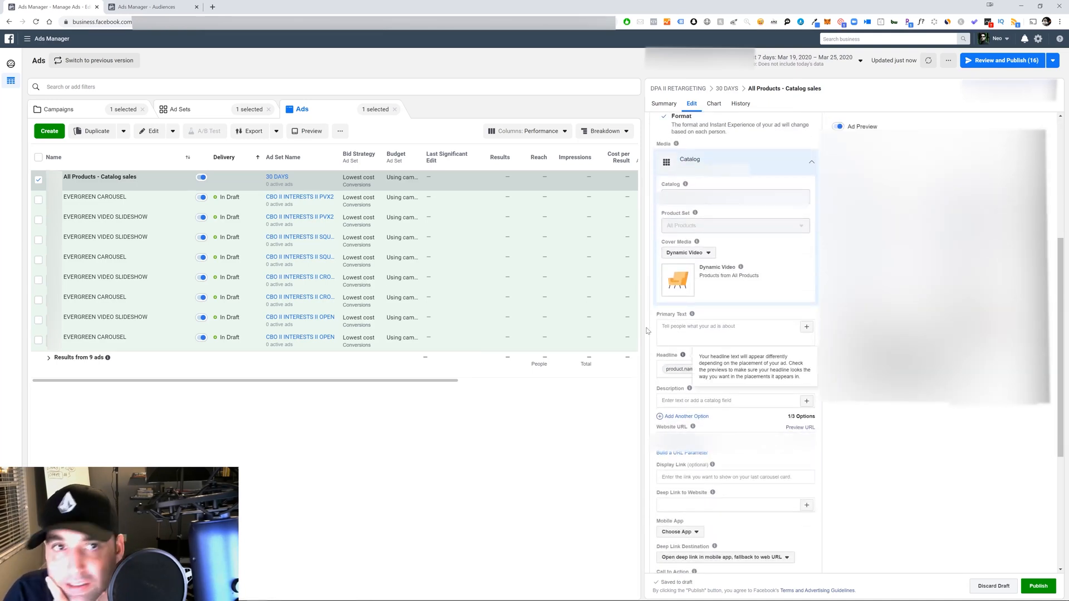
mouse_move(689, 388)
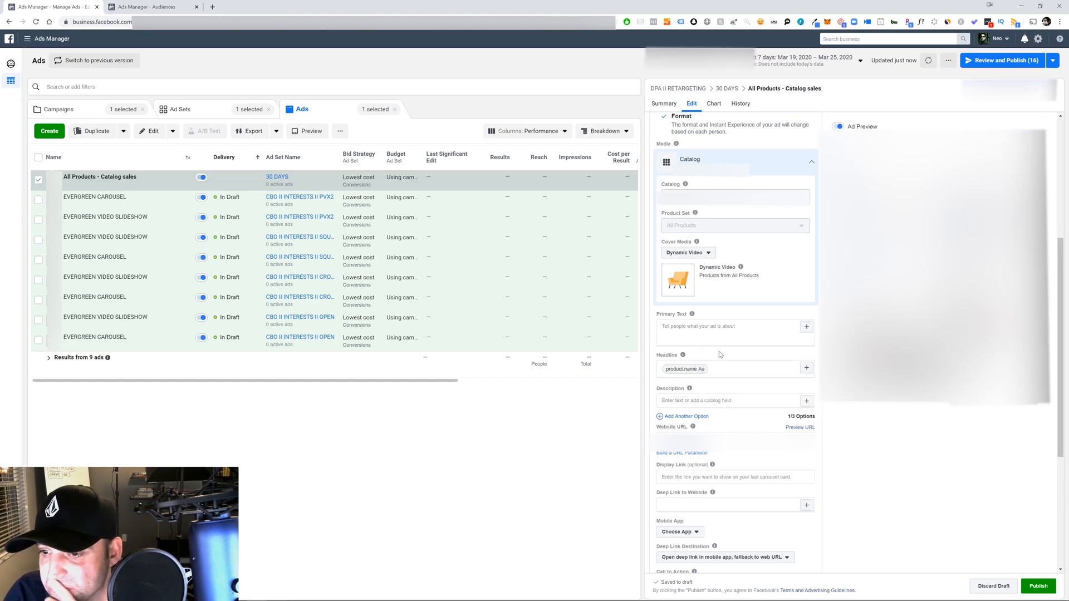
scroll(765, 420, down, 1)
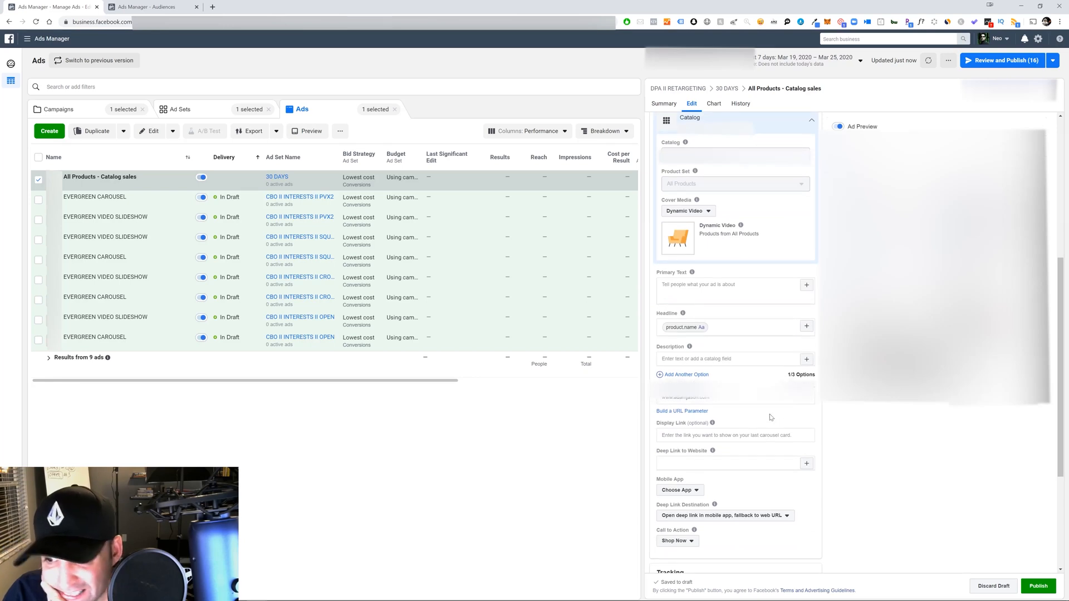
scroll(770, 417, down, 4)
scroll(770, 417, up, 3)
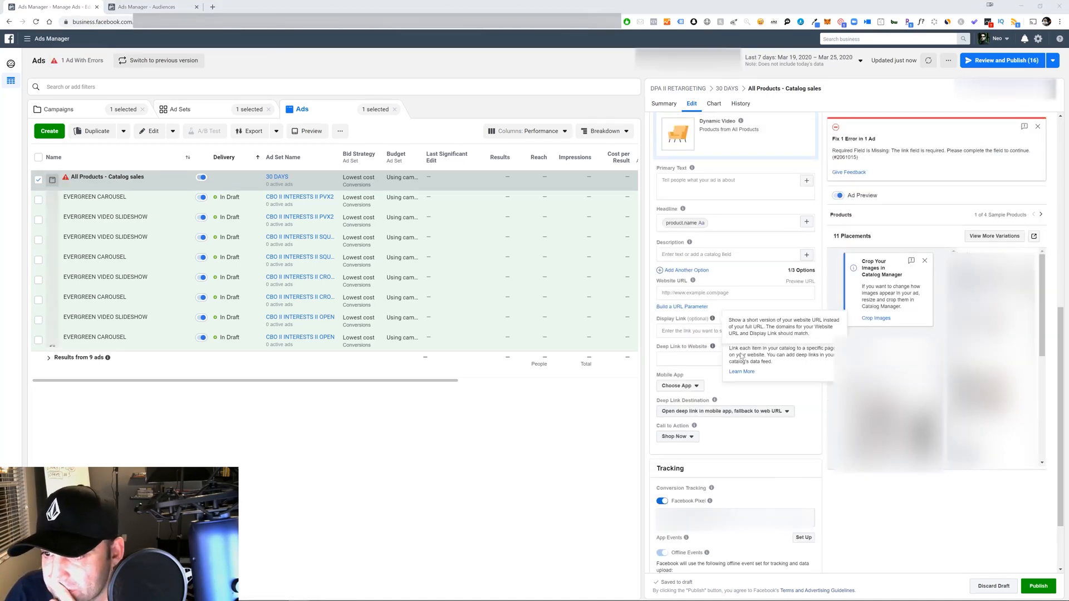
click(675, 293)
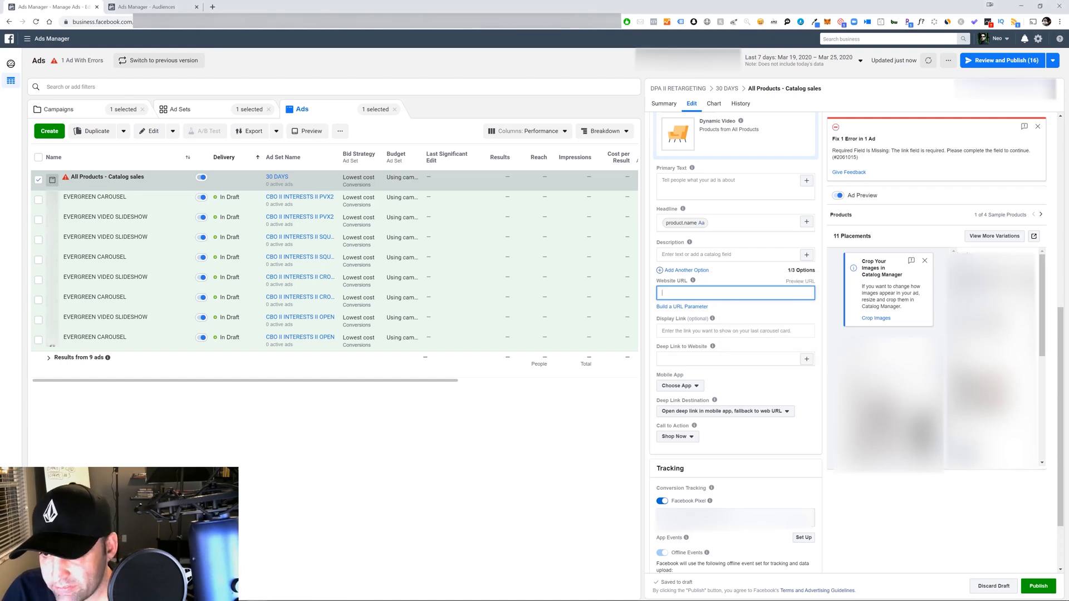
key(ctrl+v)
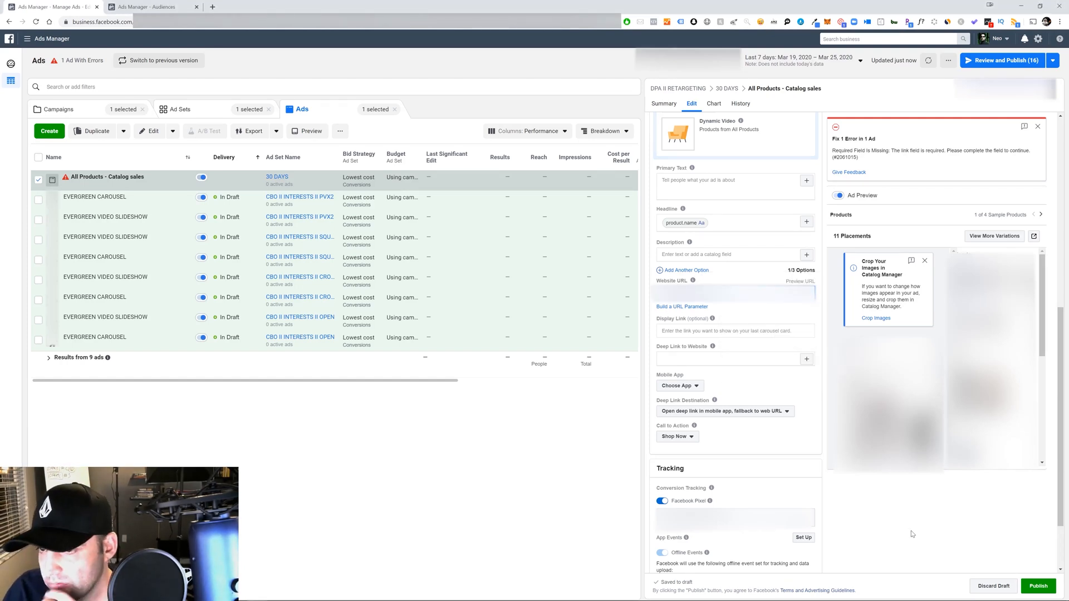
Start building tracking URL parameters for the ad with campaign source facebook and campaign medium cpc
scroll(870, 495, down, 2)
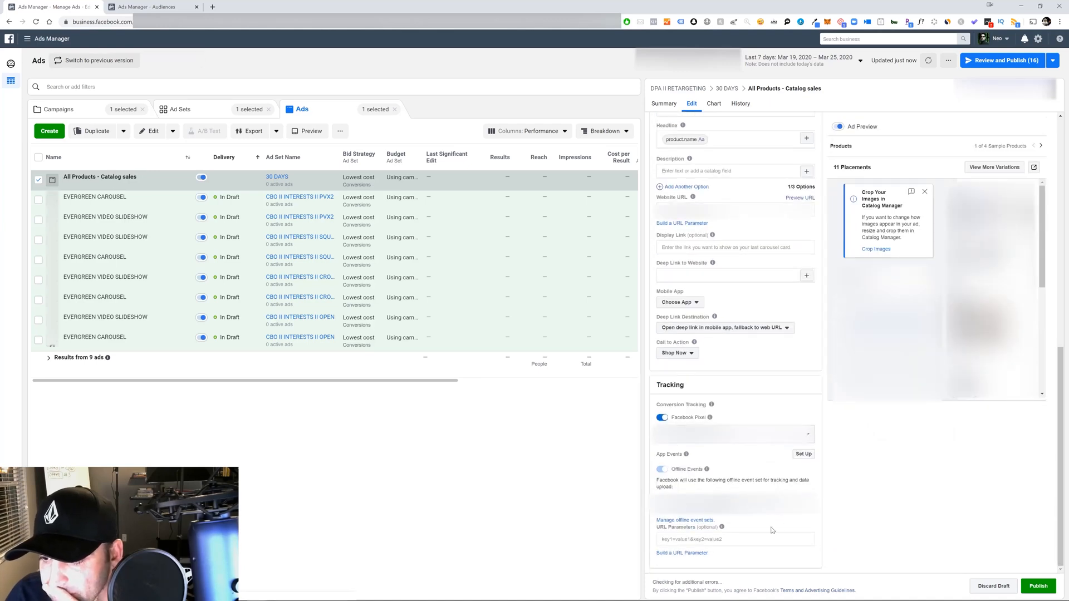
click(690, 553)
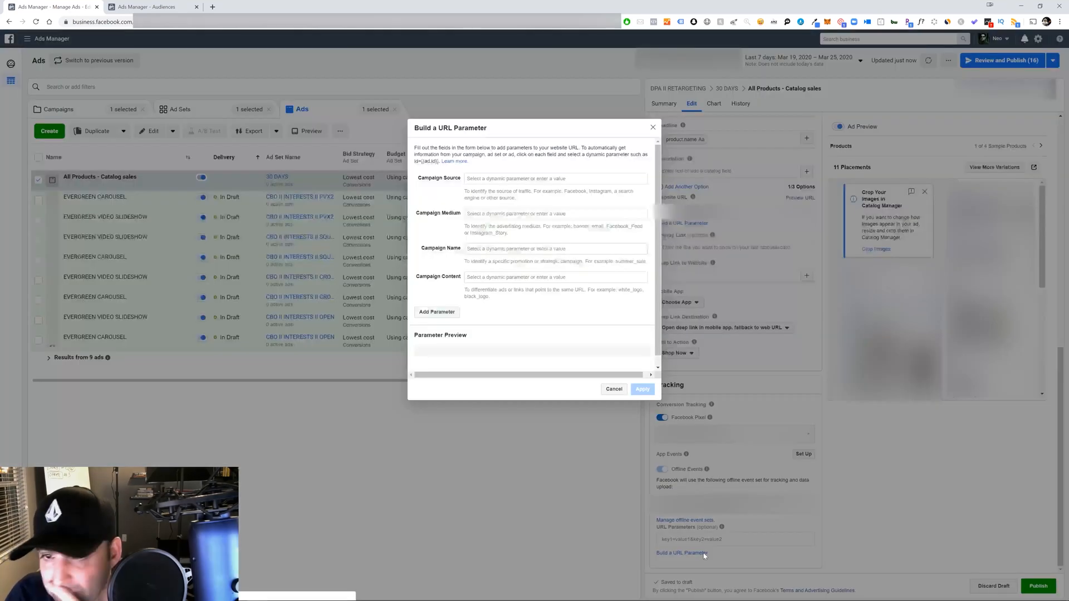
click(494, 179)
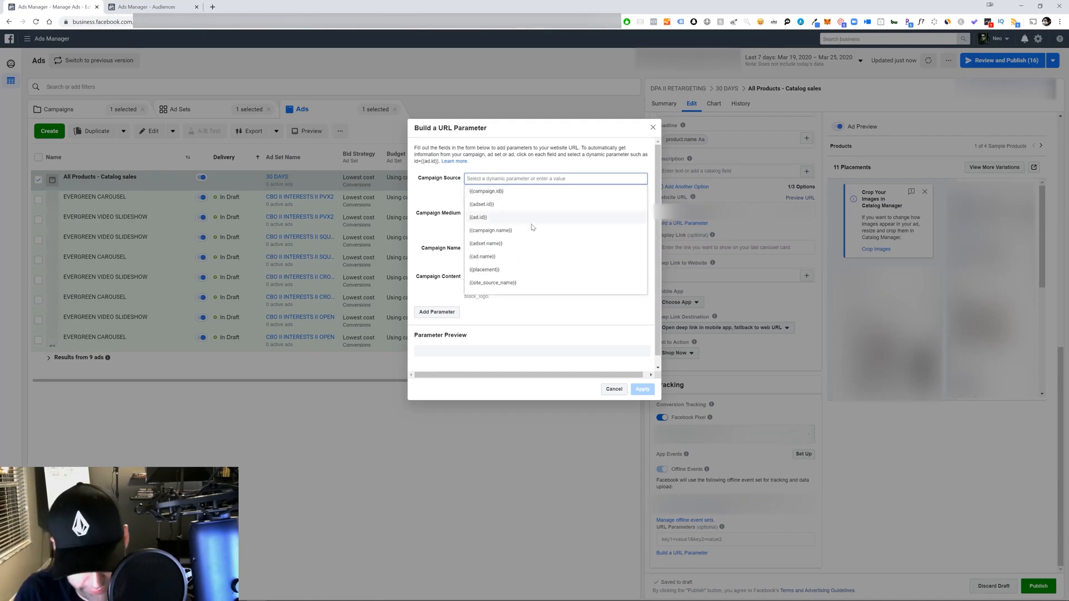
text(FACEBN)
key(BackSpace)
key(BackSpace)
key(BackSpace)
key(BackSpace)
key(BackSpace)
key(BackSpace)
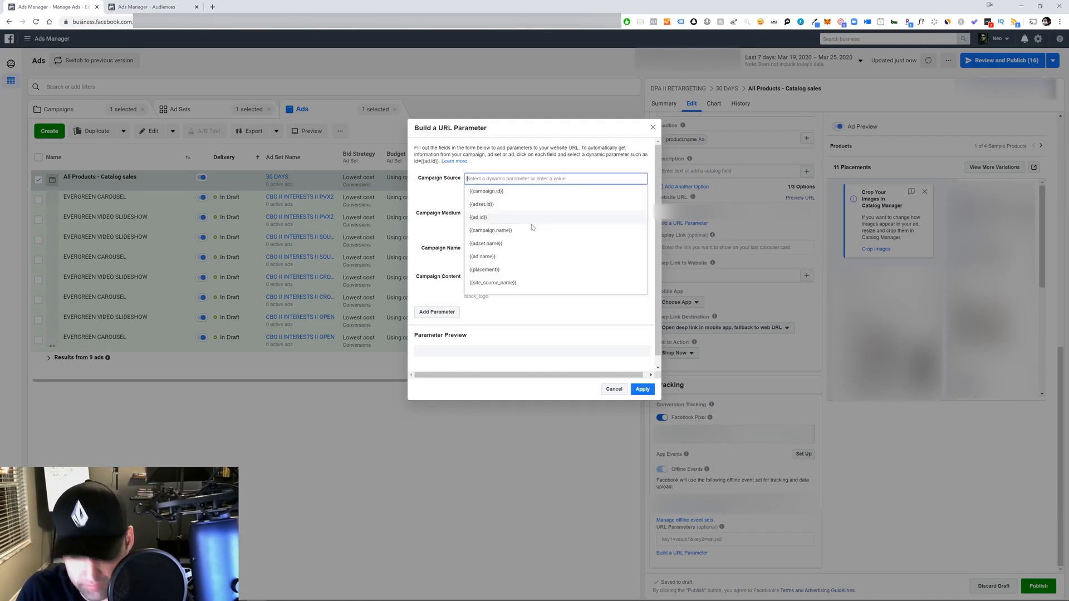
text(faceb)
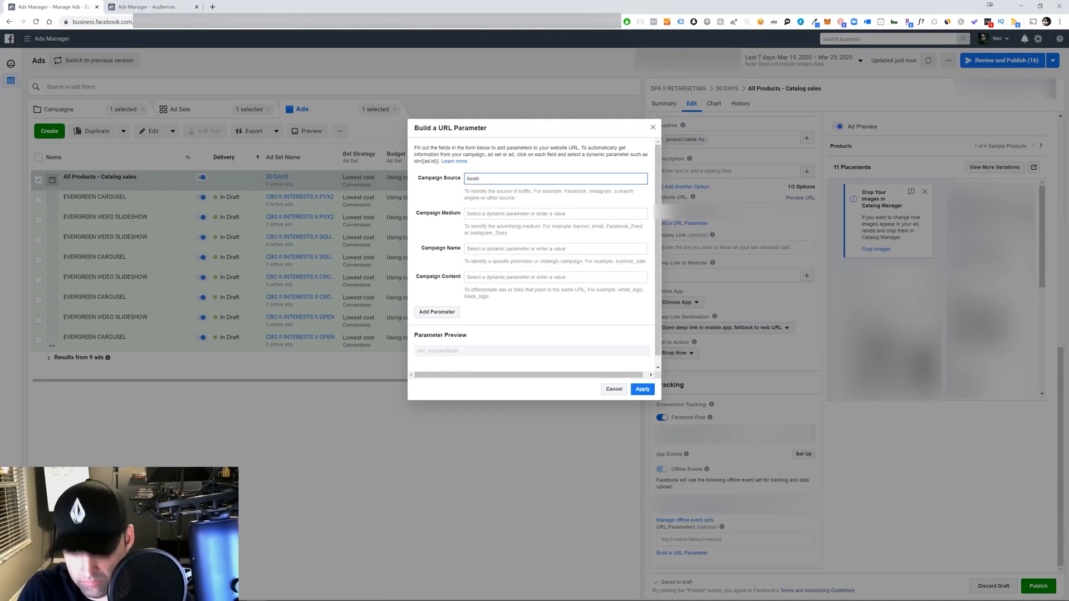
text(noook)
click(532, 214)
text(cpc)
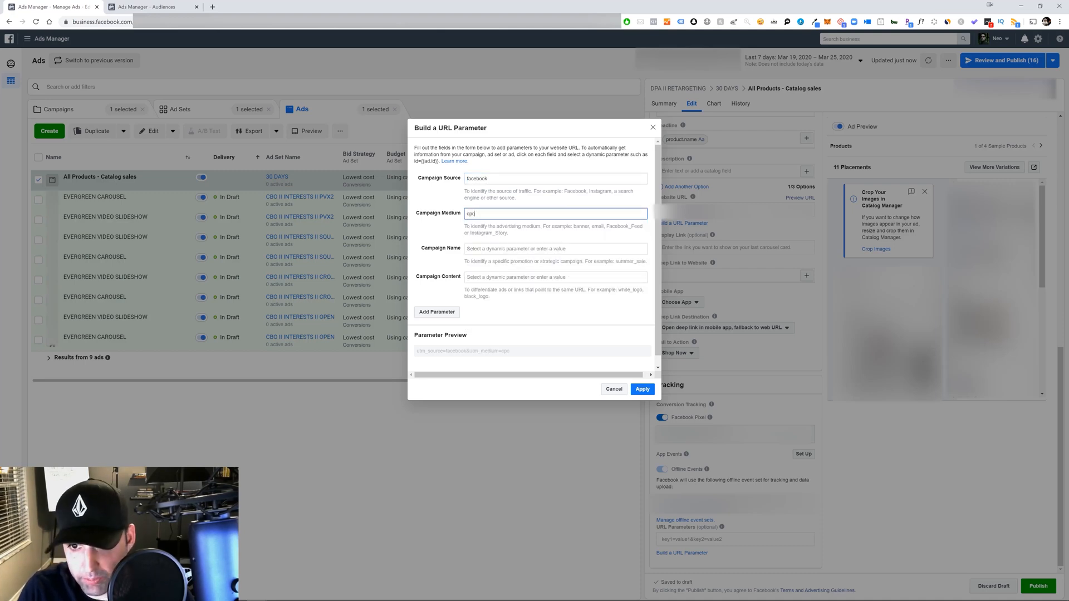
Set the campaign name parameter to {{campaign.name}} and the campaign content parameter to {{adset.name}}
click(529, 249)
click(512, 301)
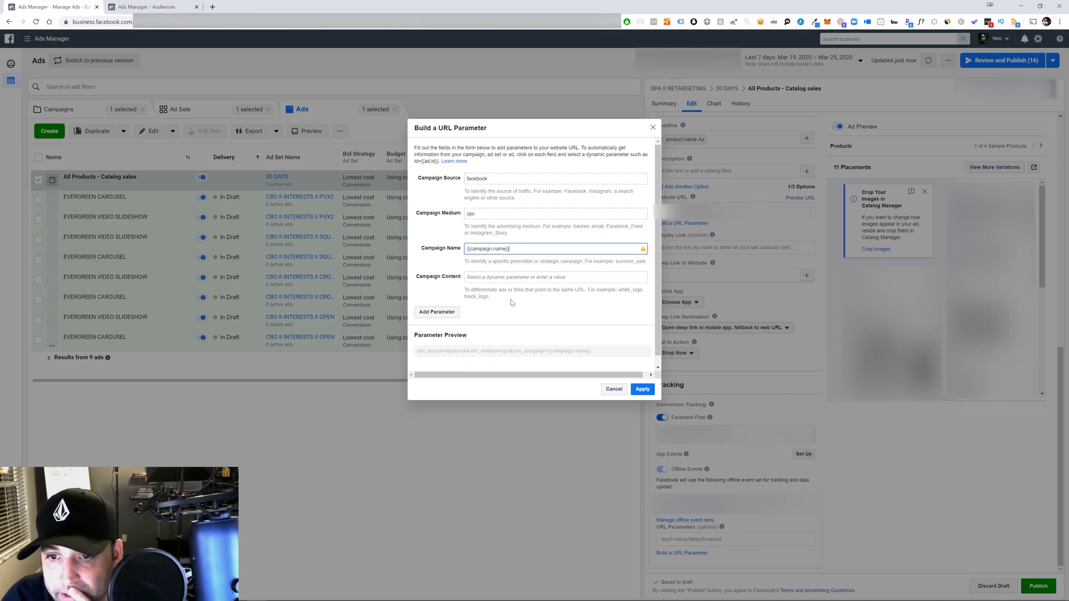
click(498, 277)
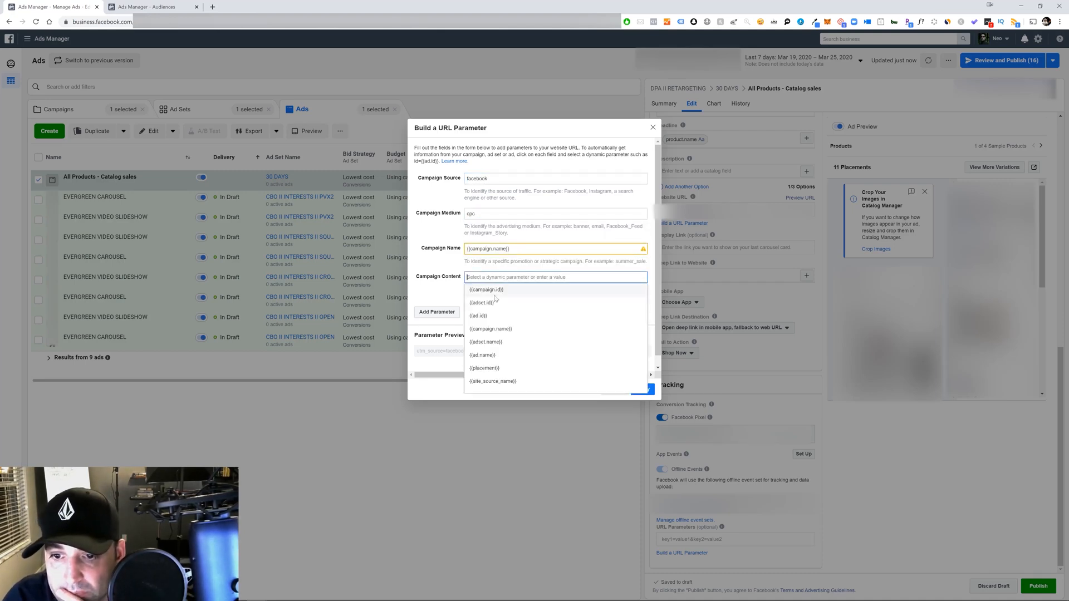
click(494, 342)
Add a custom parameter named adname with the value {{ad.name}} and apply the URL parameters to the ad
click(458, 316)
click(461, 332)
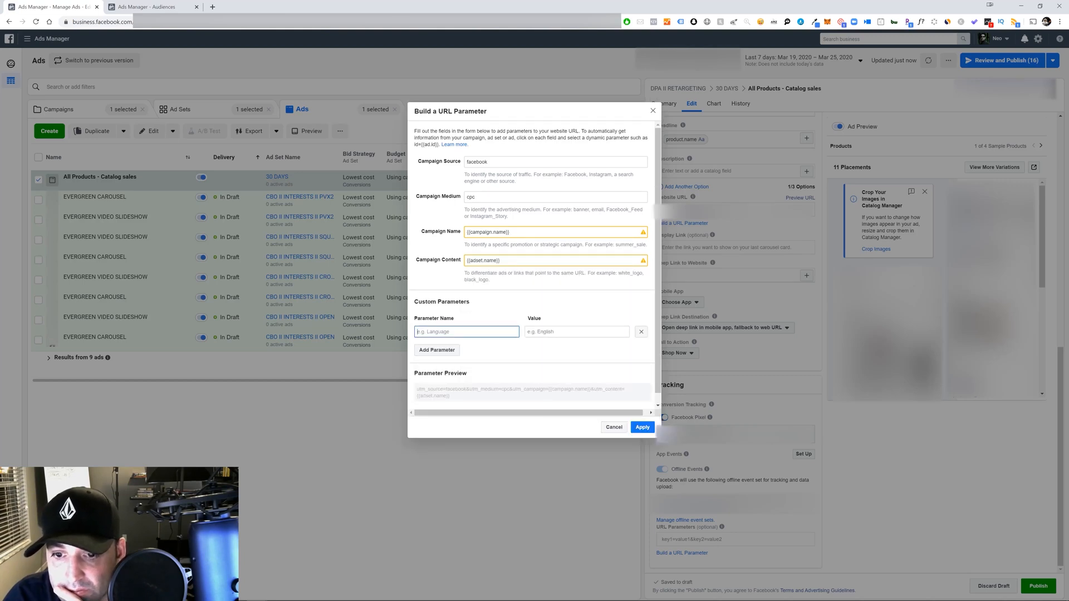
text(adname)
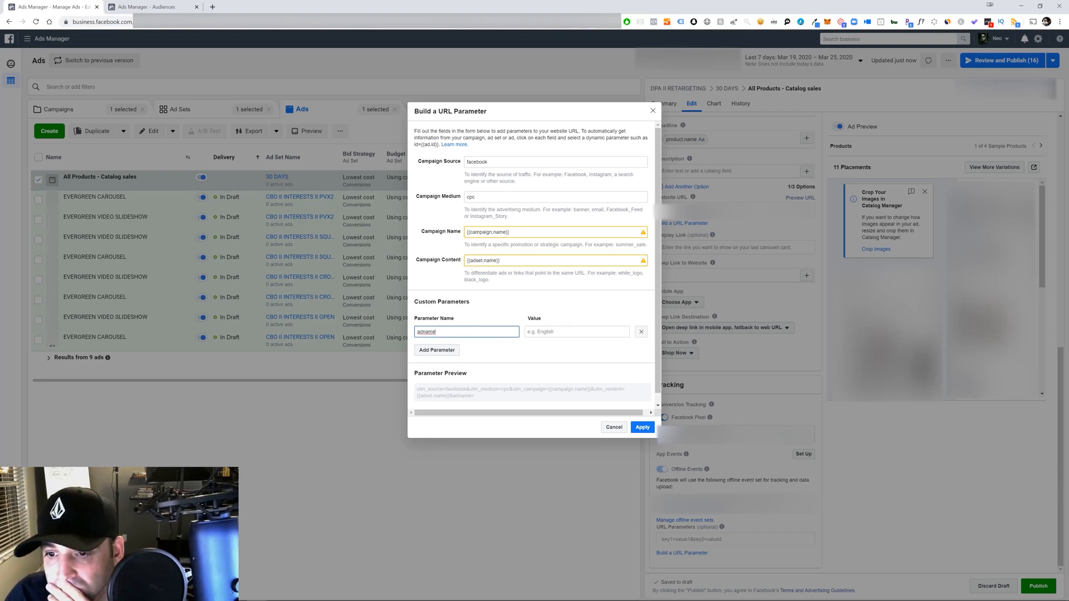
click(556, 332)
click(563, 410)
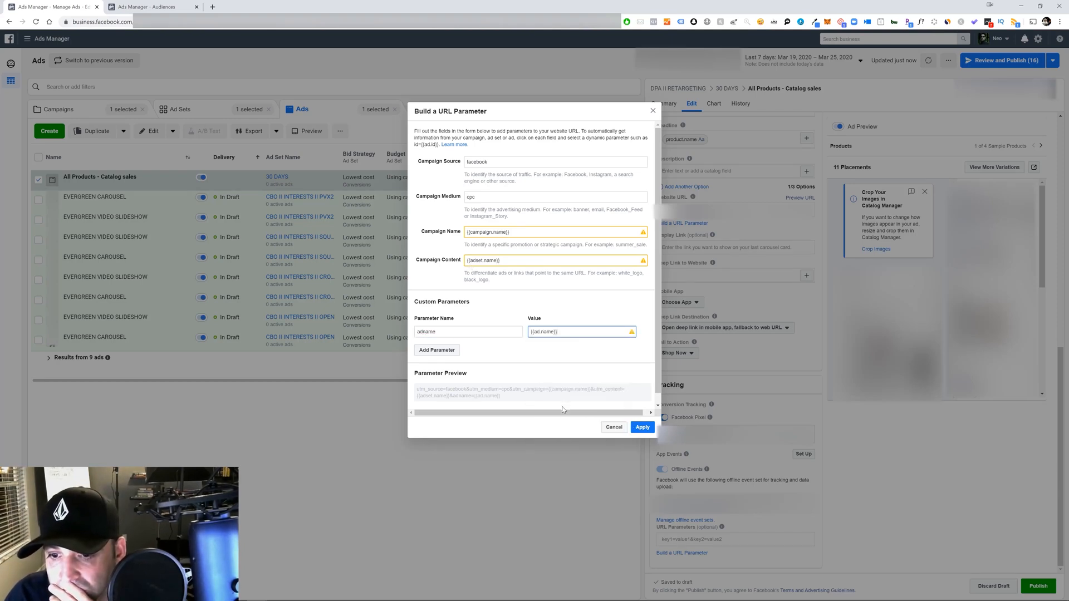
click(640, 425)
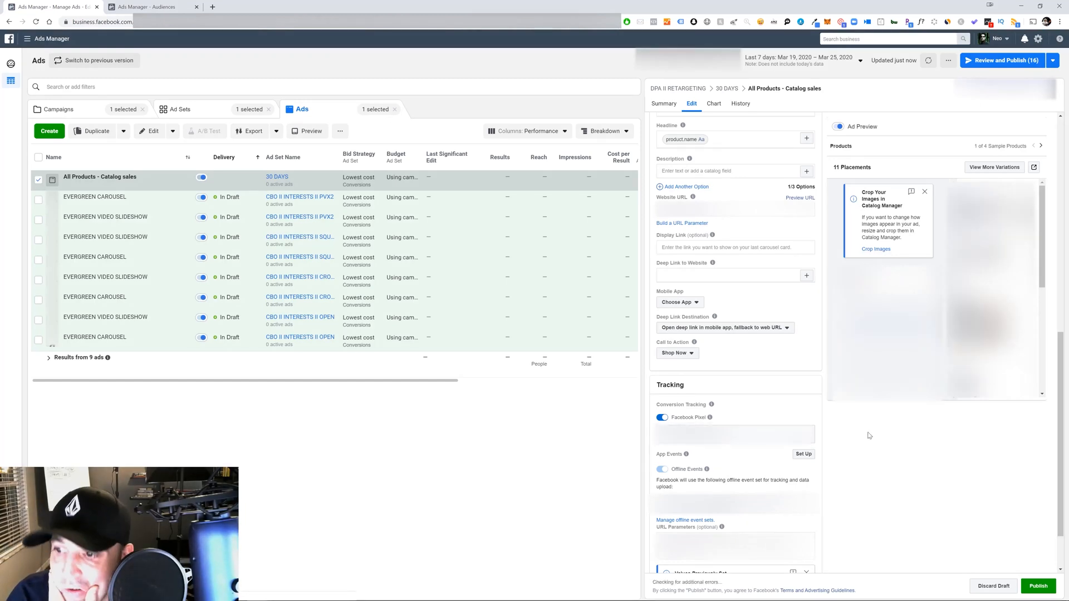
Review the ad's tracking and catalog creative settings and fill in its primary text
scroll(817, 477, down, 2)
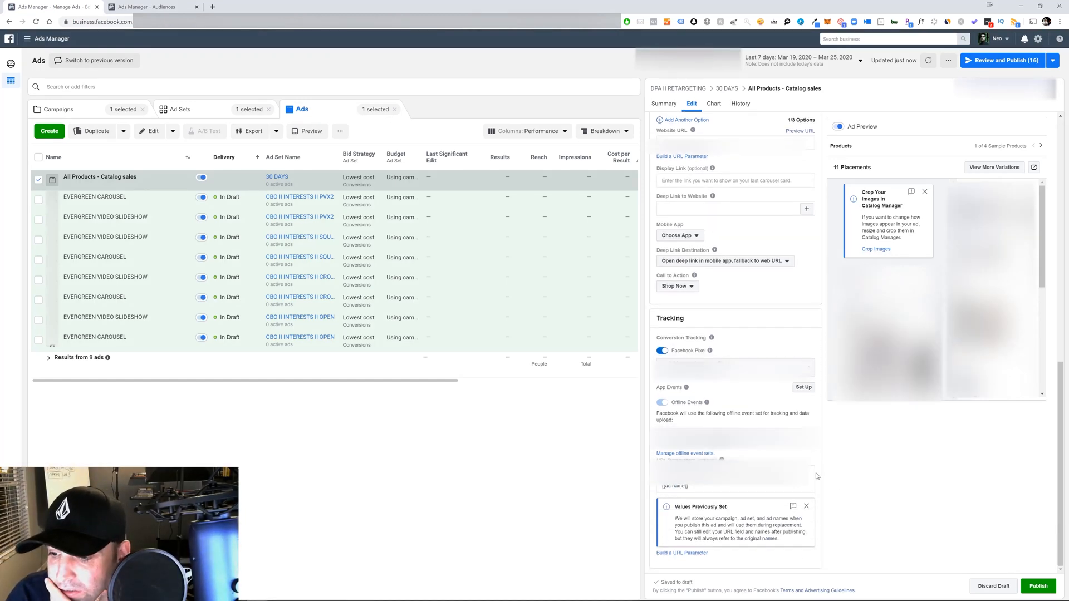
scroll(816, 478, up, 4)
scroll(783, 459, up, 5)
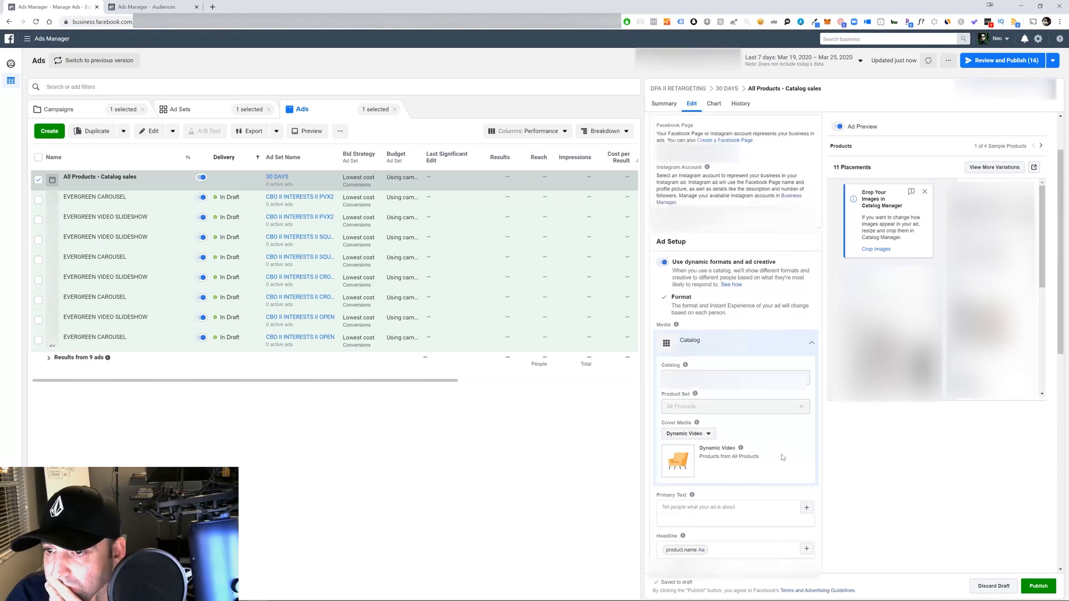
scroll(783, 458, down, 5)
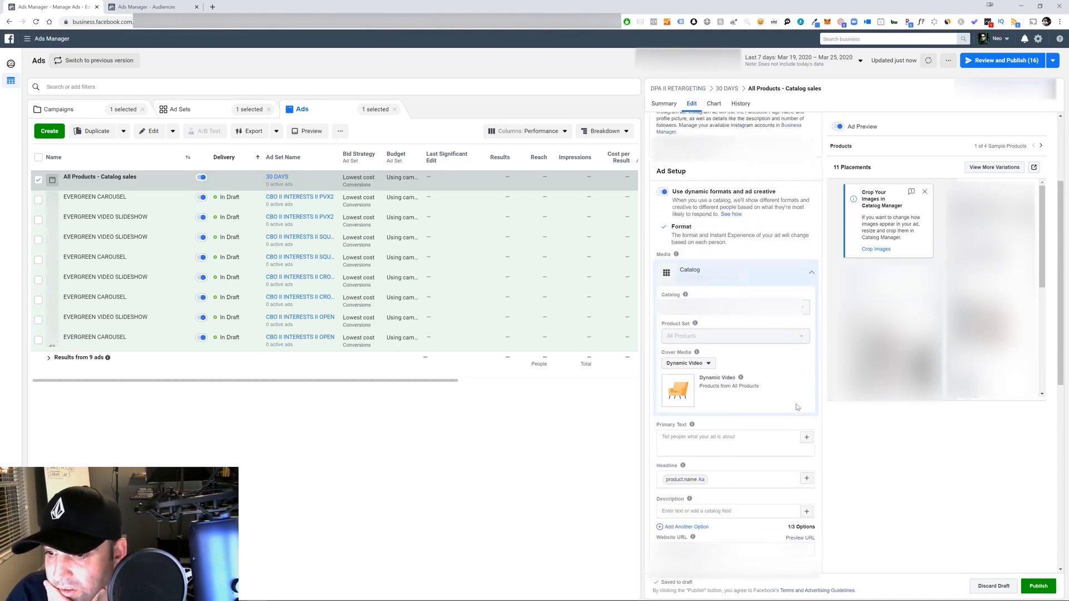
scroll(735, 345, down, 1)
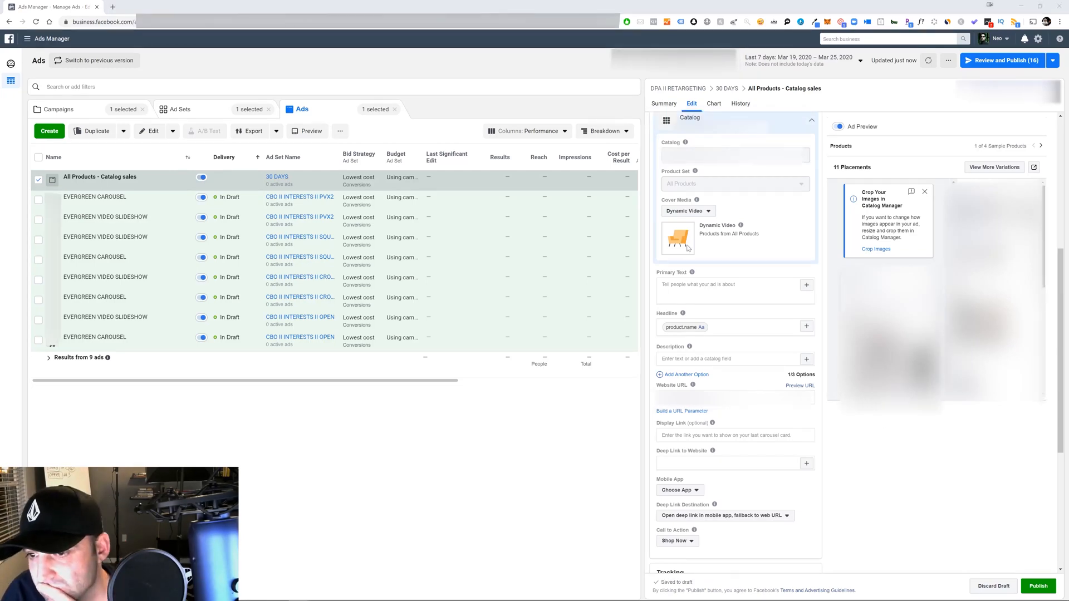
click(727, 290)
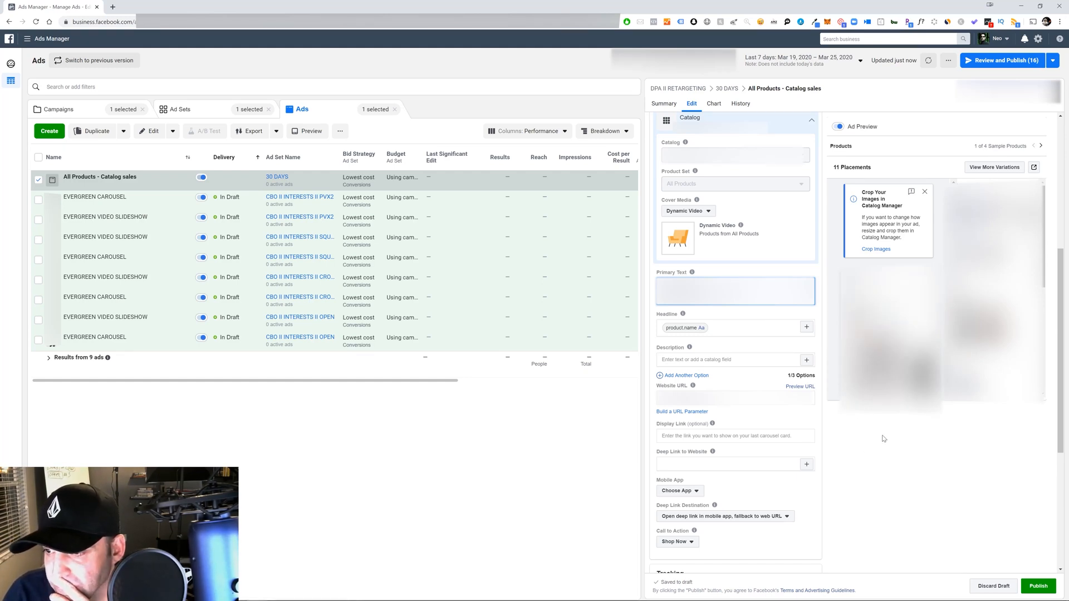
Enter "Limited Time Offer!" as the description of the All Products - Catalog sales ad
click(748, 360)
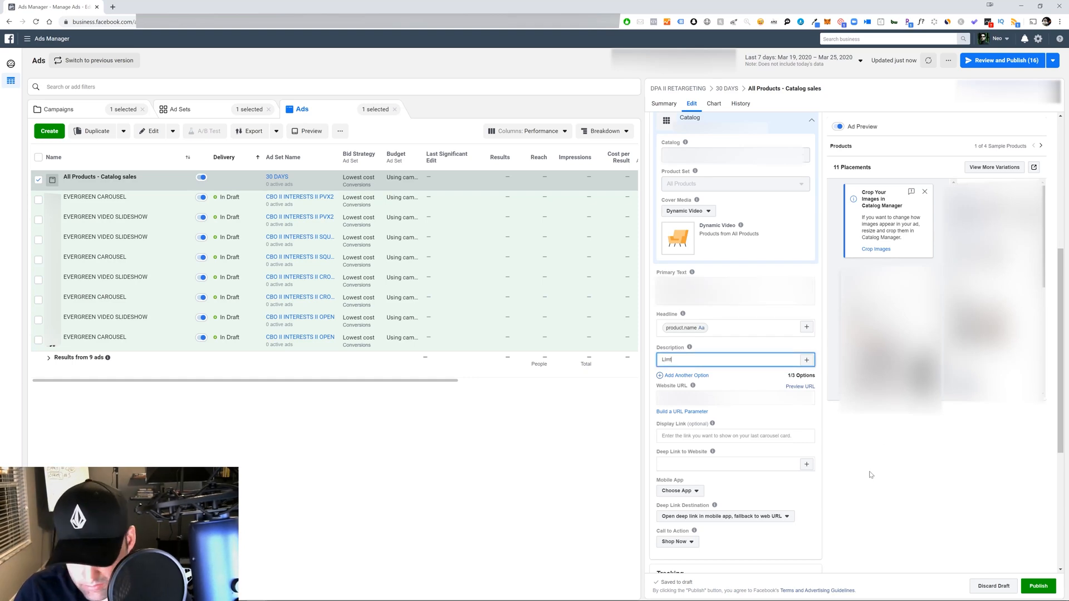
key(BackSpace)
key(BackSpace)
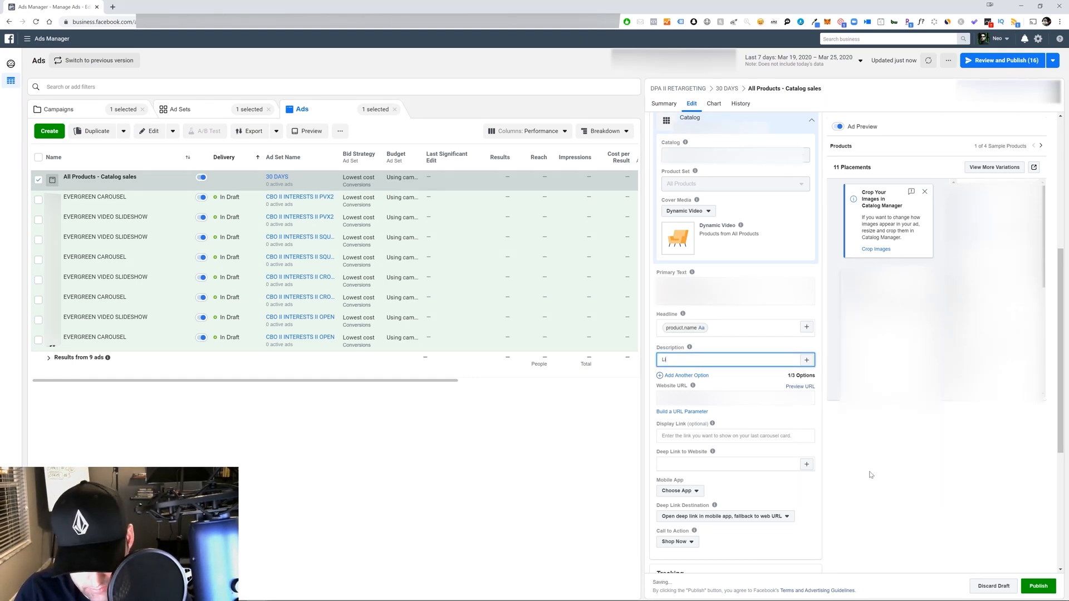
text(mited Tim)
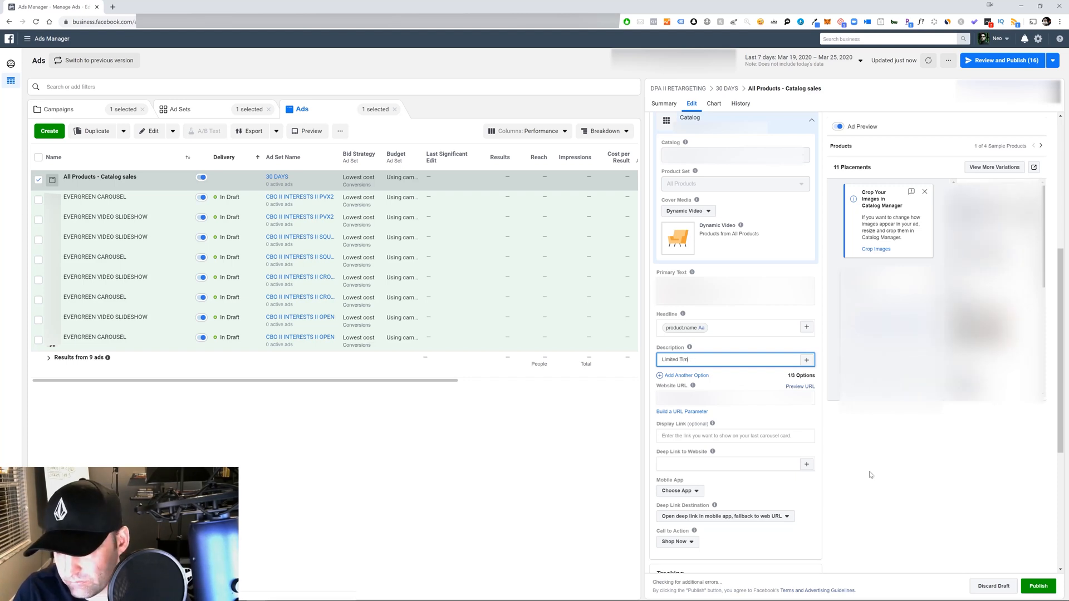
text(e Offer!)
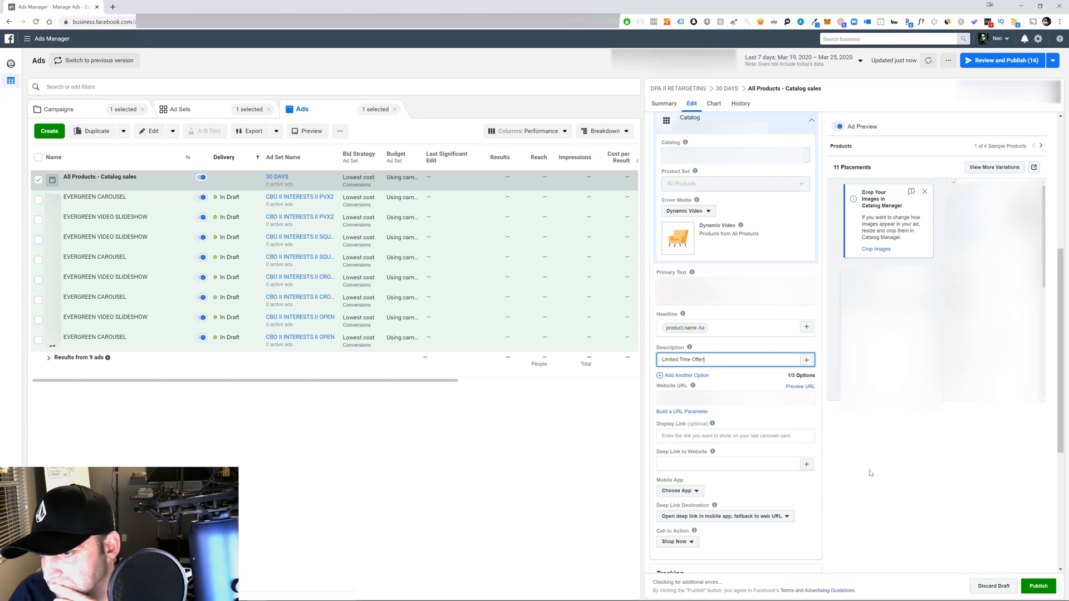
key(ctrl+a)
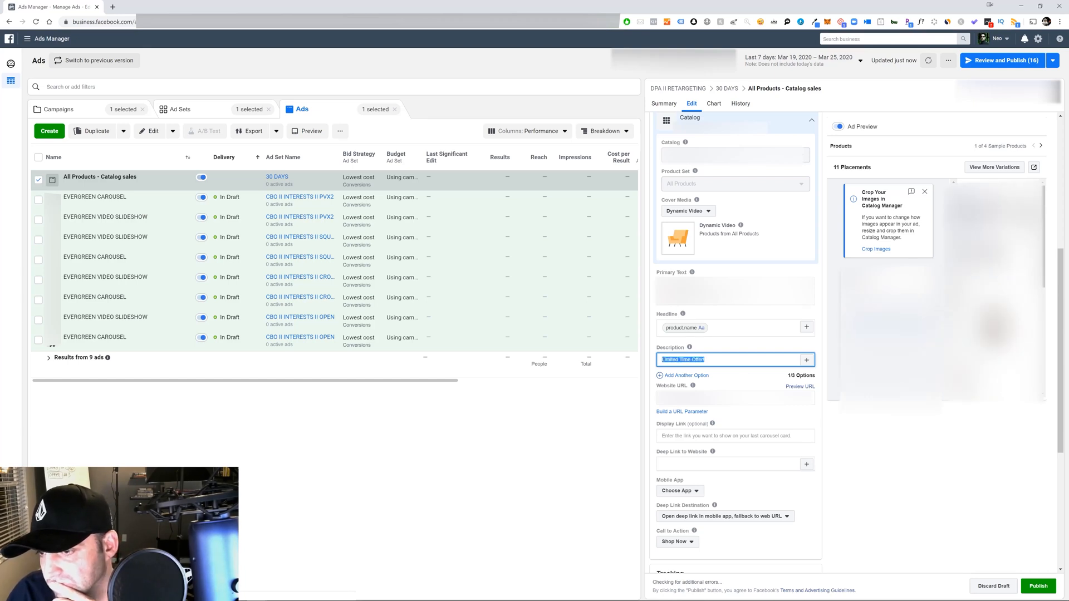
click(881, 456)
Look over the completed catalog ad settings and close the ad editor, keeping the changes as a draft without publishing
scroll(910, 503, down, 4)
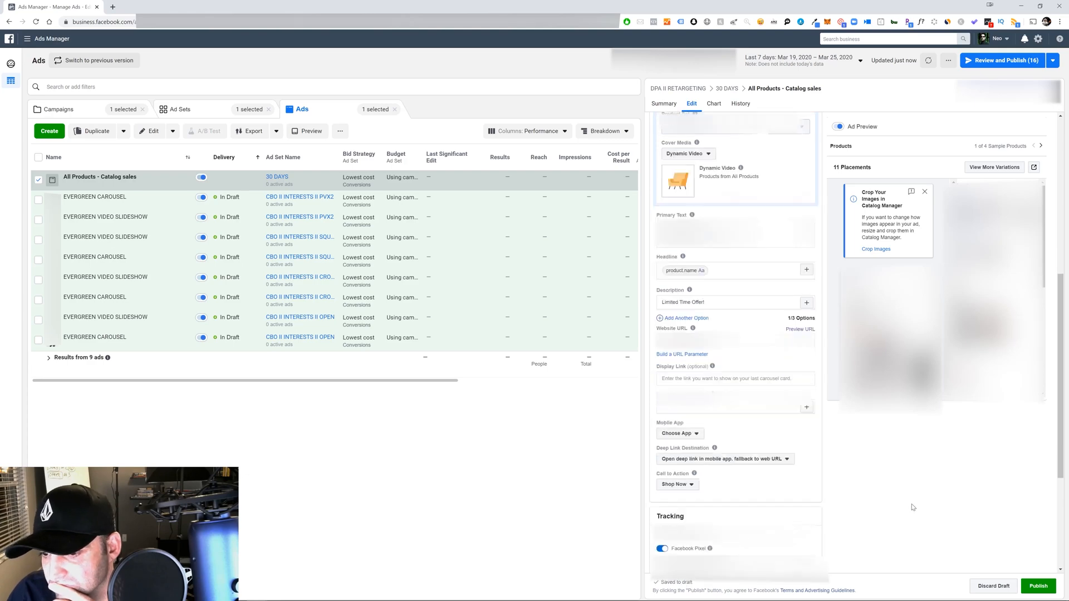
scroll(909, 506, up, 8)
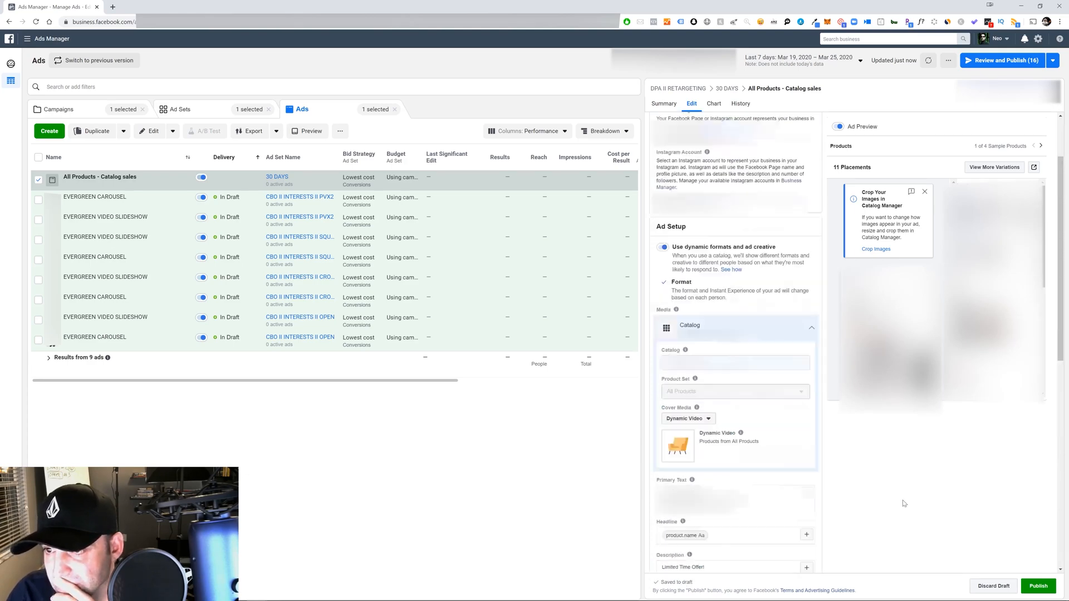
scroll(885, 479, down, 3)
scroll(874, 463, down, 4)
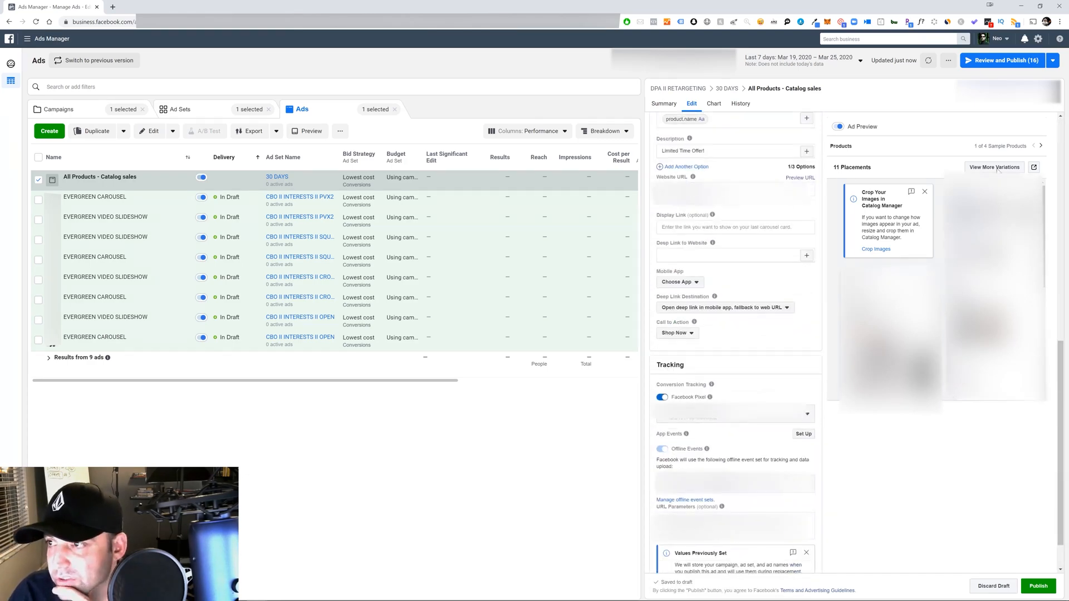
click(1054, 89)
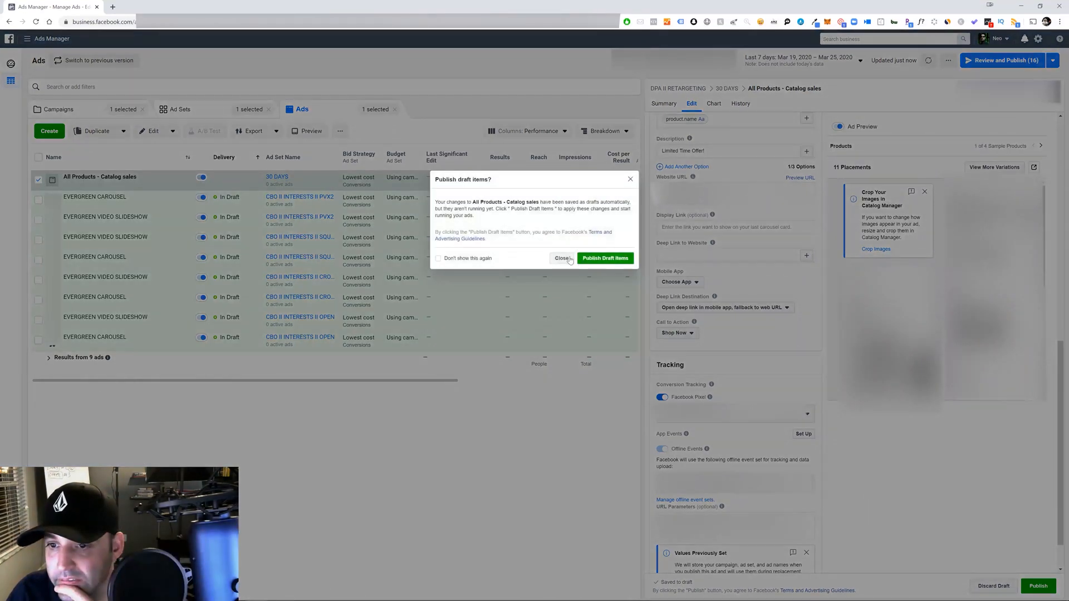
click(564, 259)
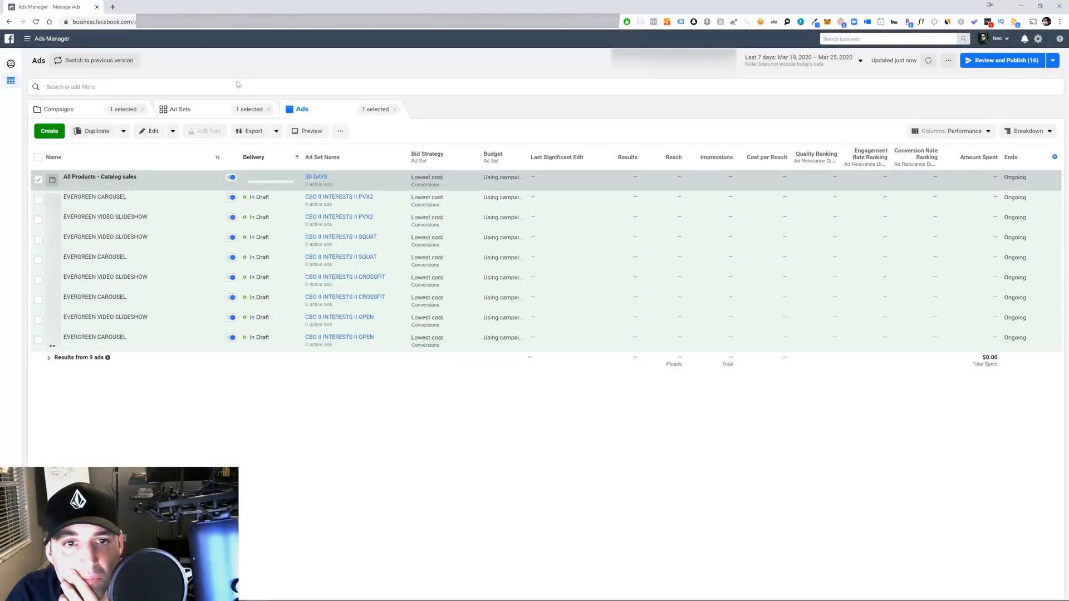
Return to the campaign list, deselect DPA II RETARGETING, and review and publish all drafts of both campaigns
click(204, 113)
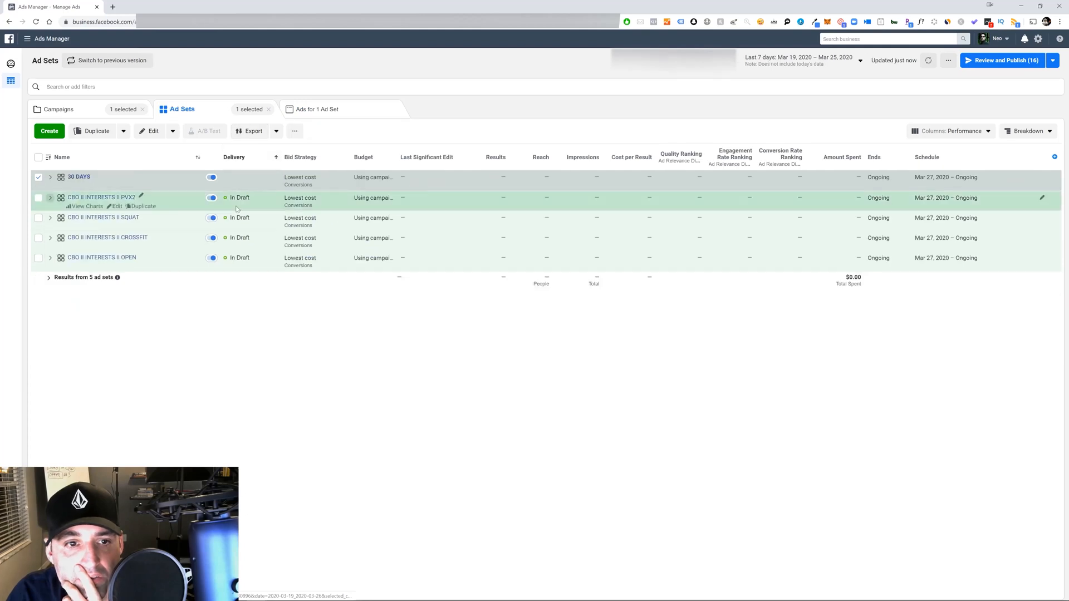
click(96, 114)
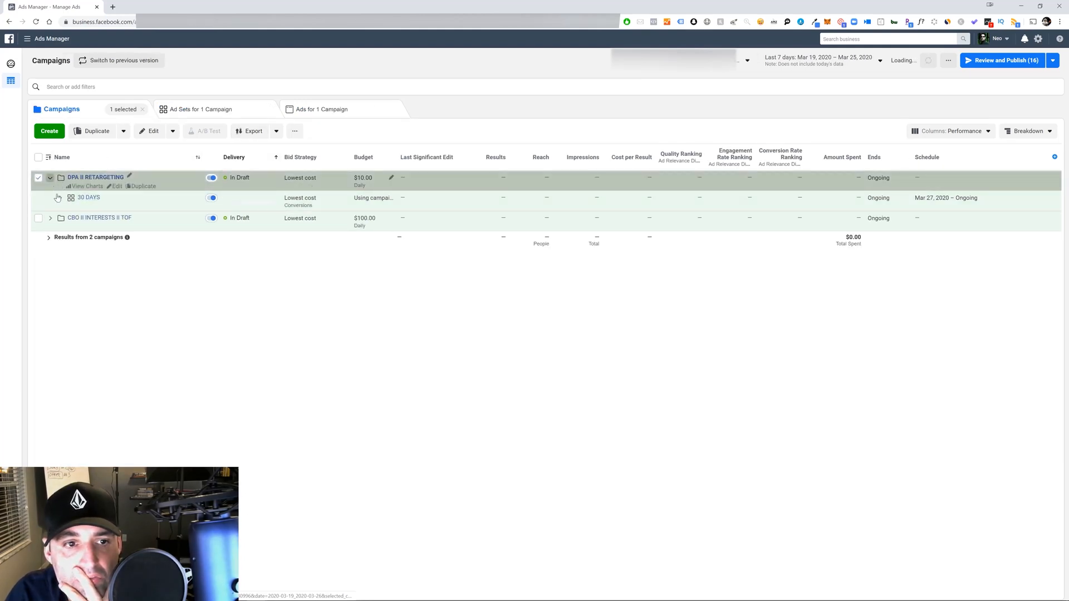
click(38, 178)
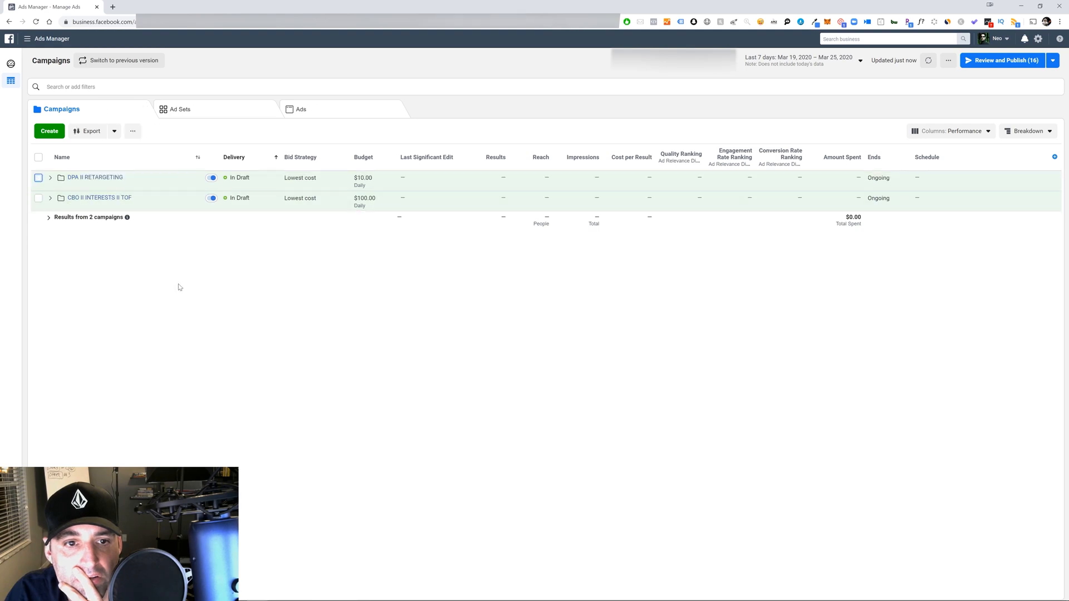
click(993, 66)
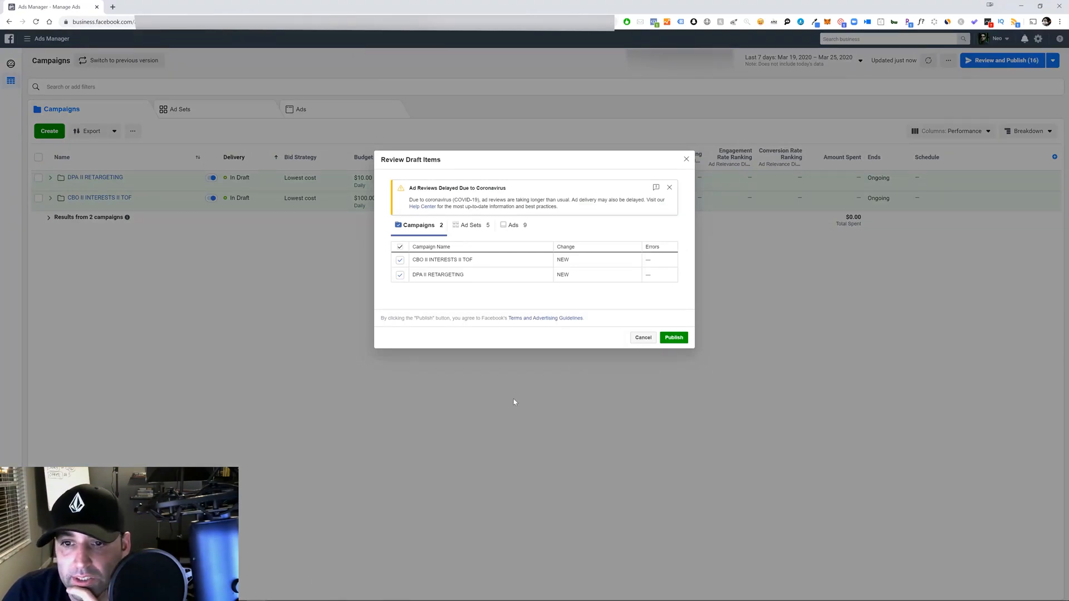
click(674, 338)
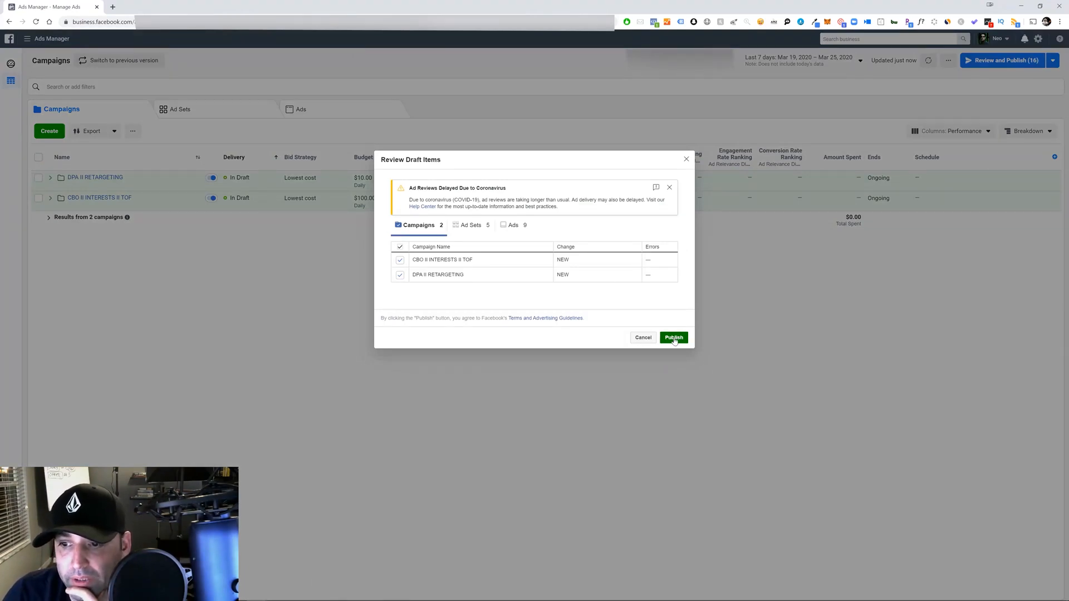